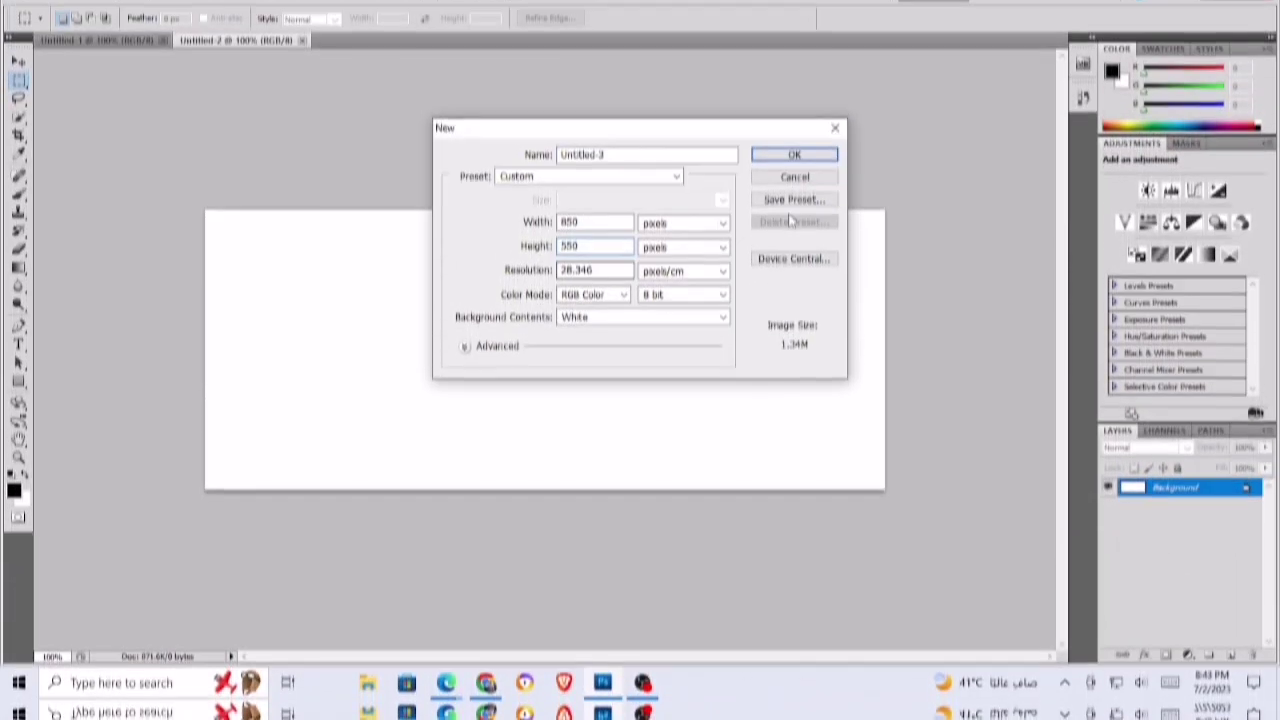
# - Create a blank white 850 × 550 pixel document
pyautogui.press('Return')
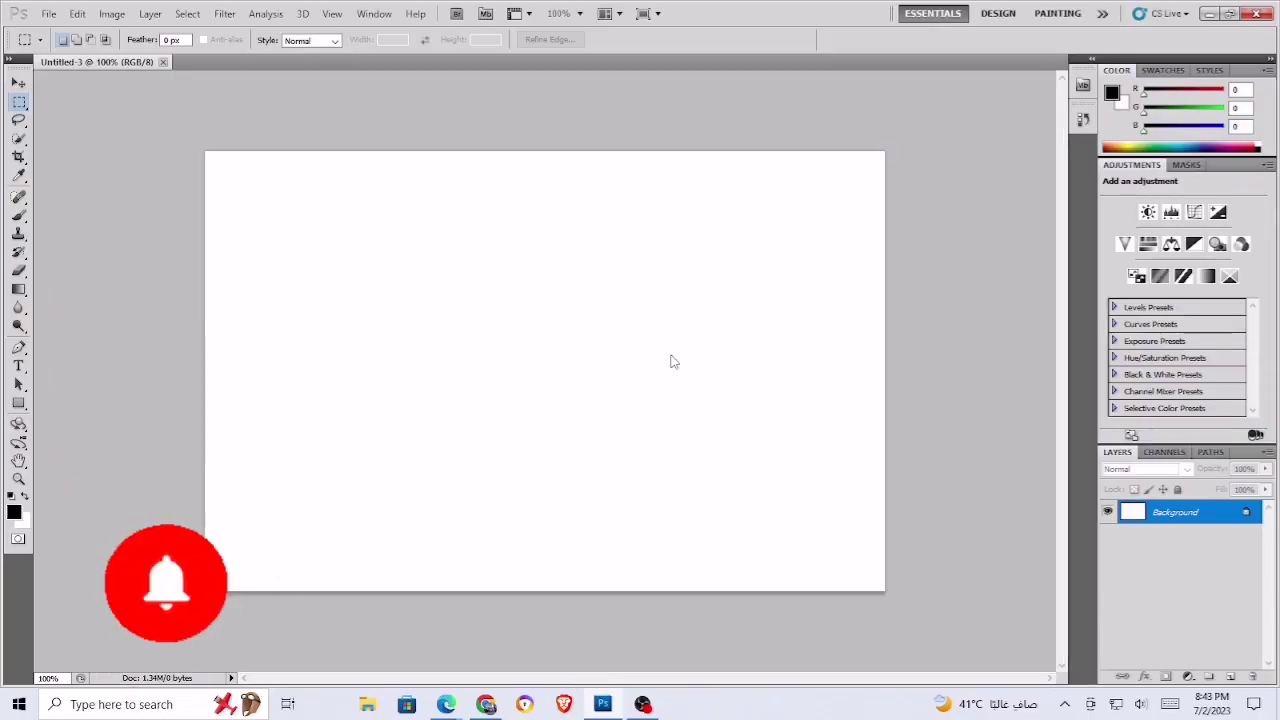
# - Place the CANSRO lamp image and scale it to 134.51% to span the canvas width
pyautogui.moveTo(607, 708); pyautogui.dragTo(671, 358)
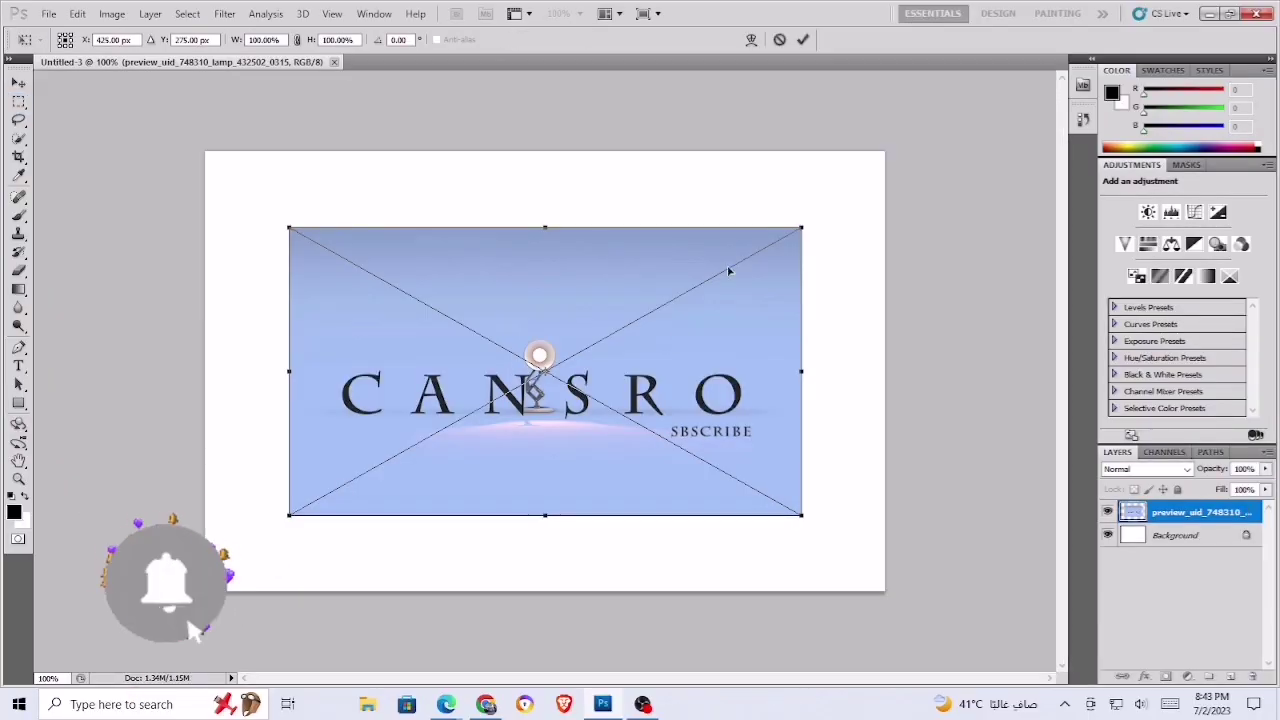
pyautogui.moveTo(601, 395); pyautogui.dragTo(556, 420)
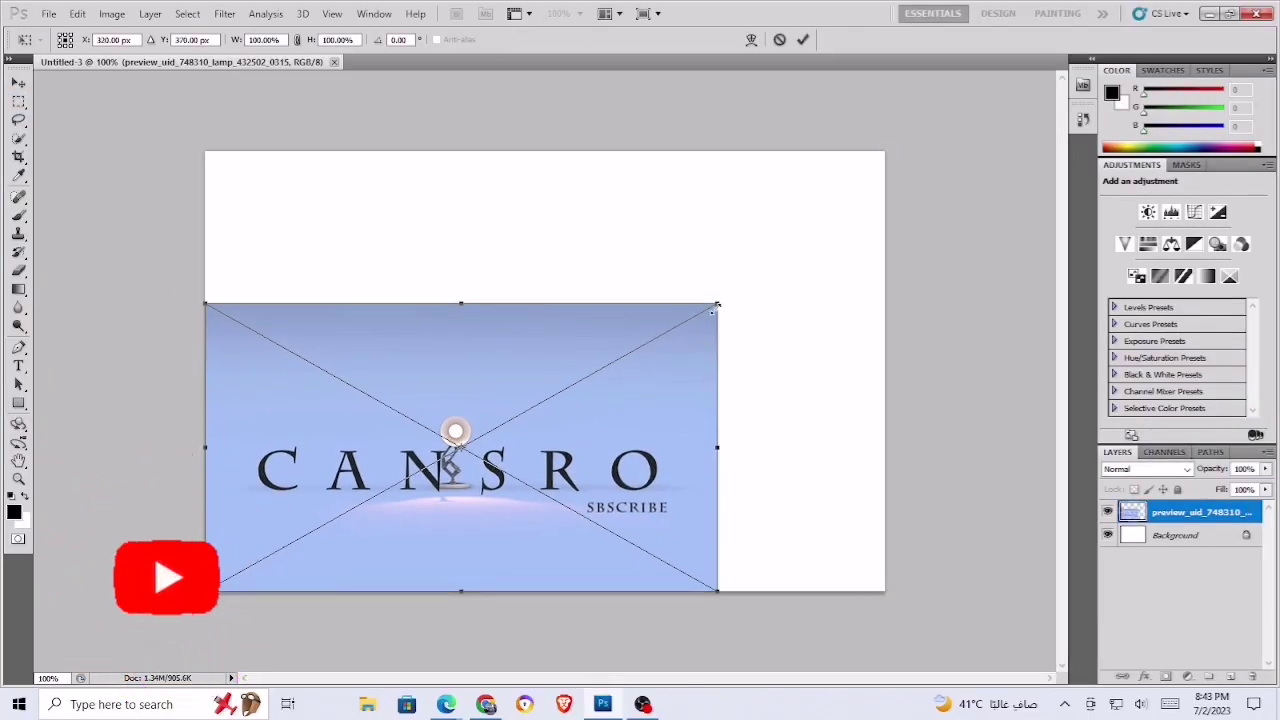
pyautogui.moveTo(714, 307)
pyautogui.mouseDown()
pyautogui.moveTo(831, 220)
pyautogui.moveTo(886, 206)
pyautogui.mouseUp()
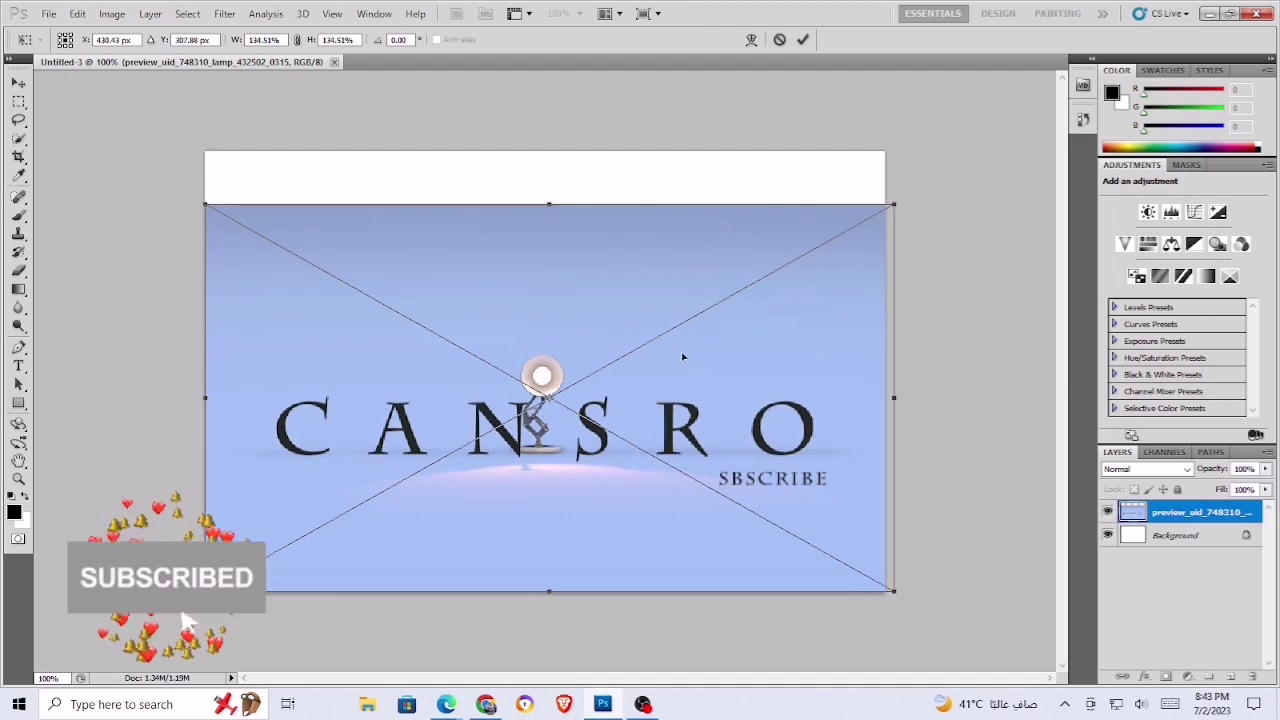
pyautogui.moveTo(670, 370); pyautogui.dragTo(666, 336)
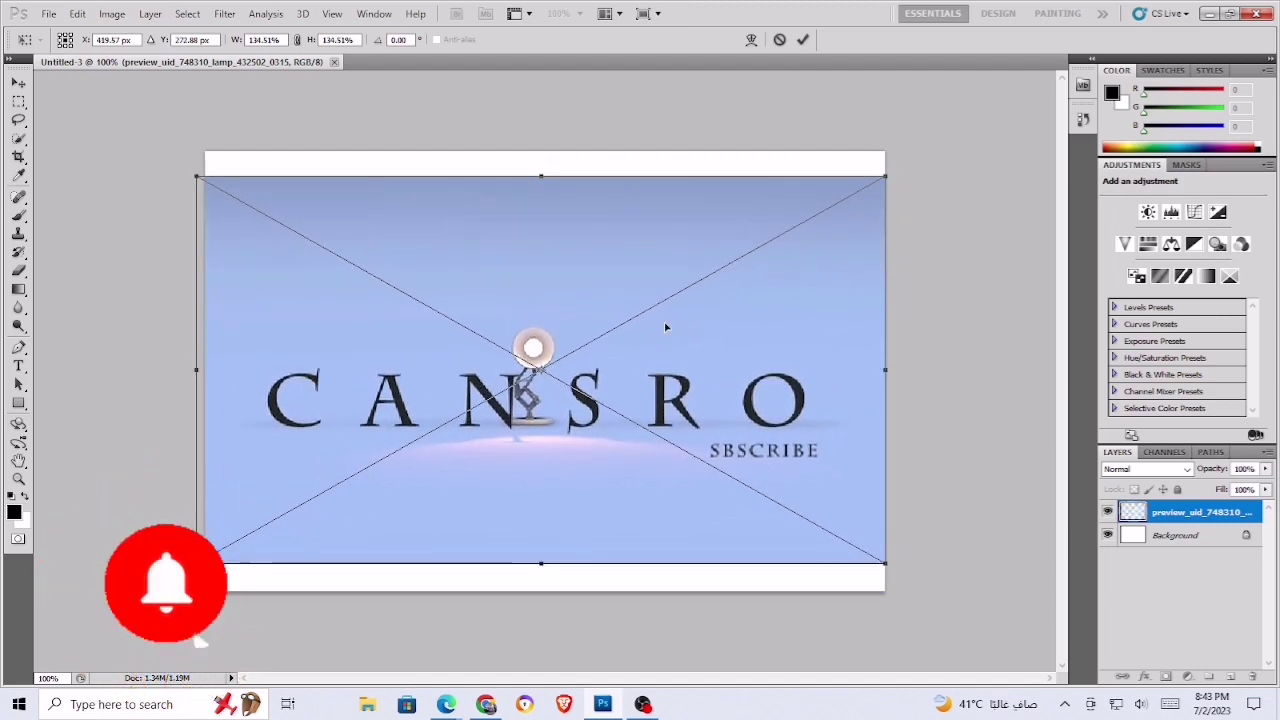
pyautogui.click(802, 40)
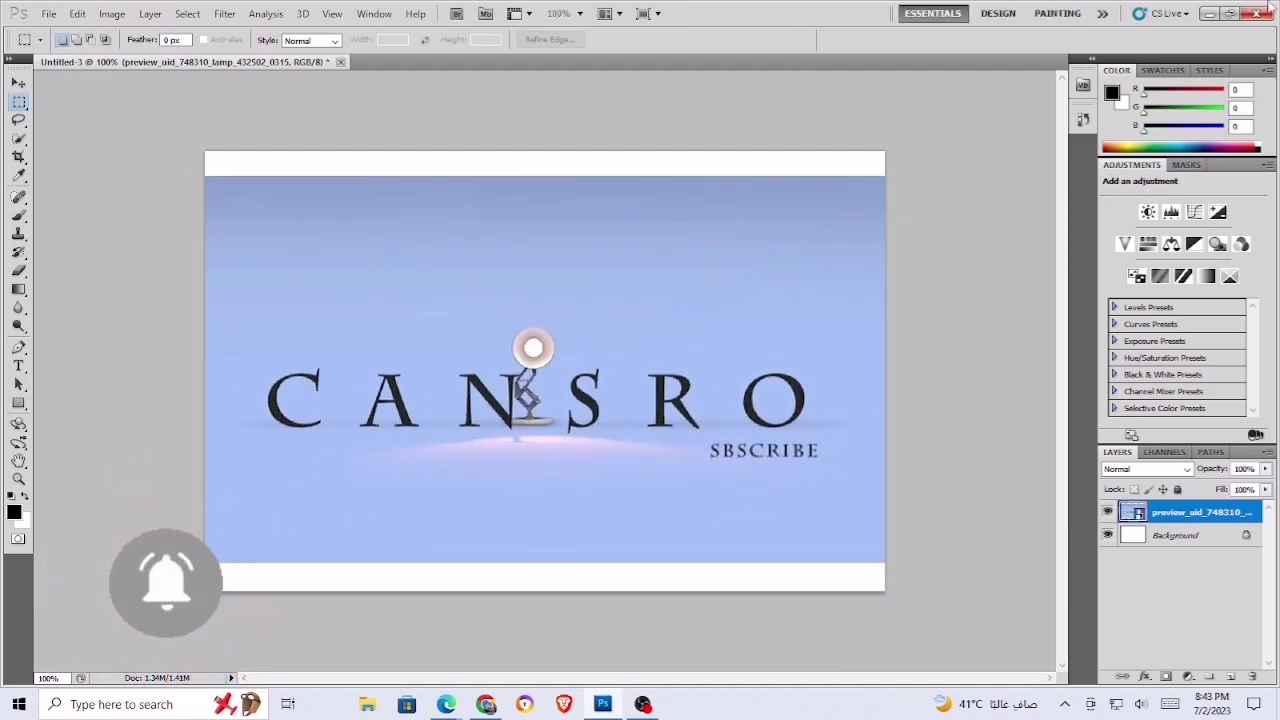
# - Drag the photo of the seated man from the desktop onto the banner
pyautogui.click(1210, 13)
pyautogui.click(600, 704)
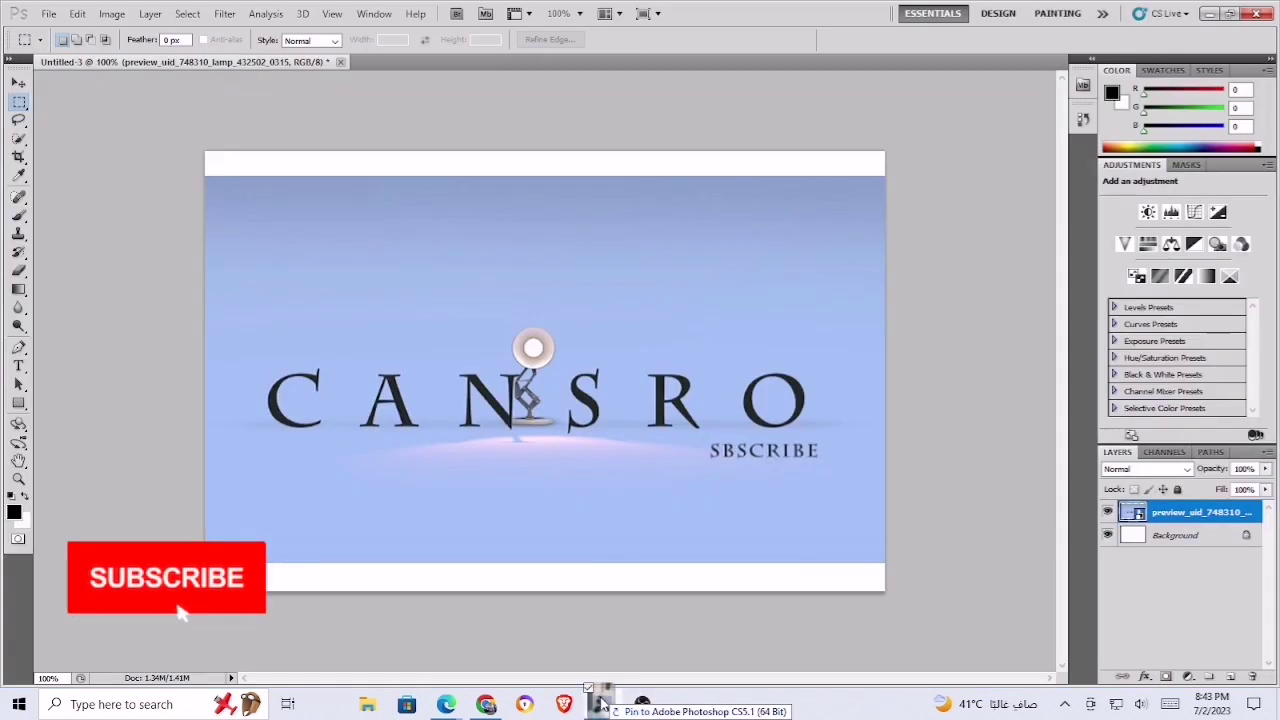
pyautogui.moveTo(600, 704); pyautogui.dragTo(583, 459)
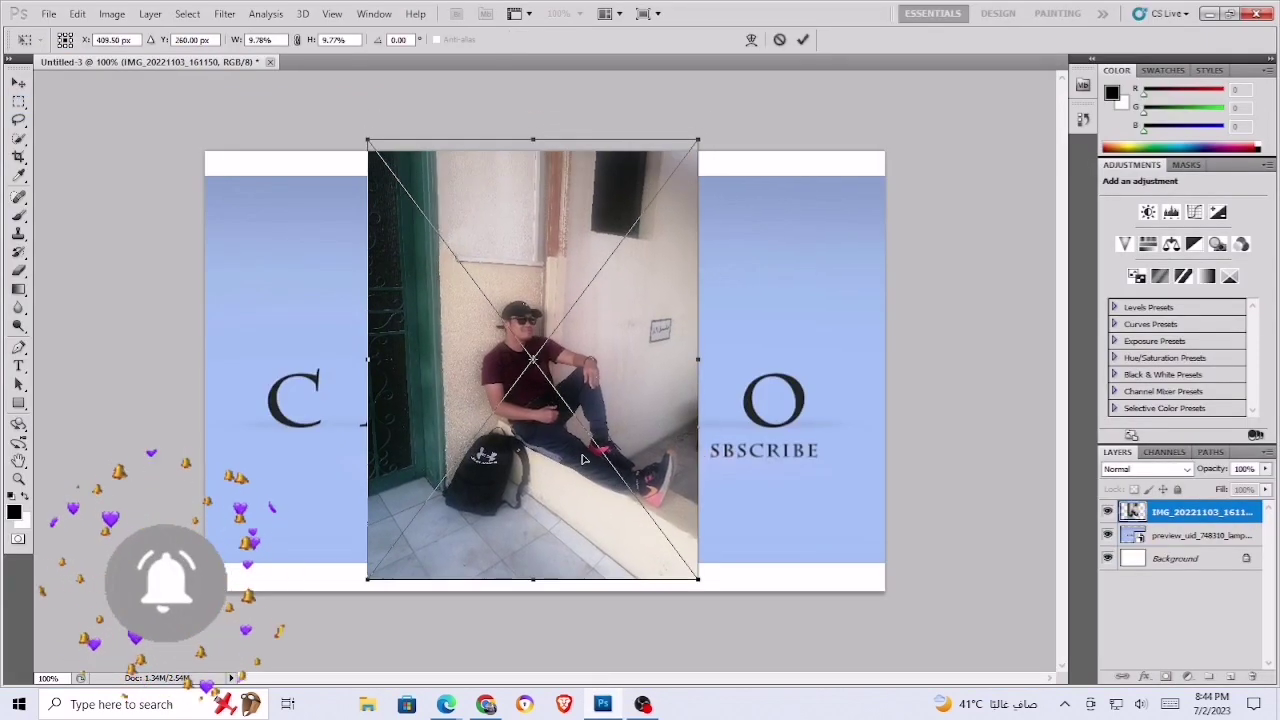
# - Commit the man's photo and cut away its left strip with a rectangular selection
pyautogui.click(804, 40)
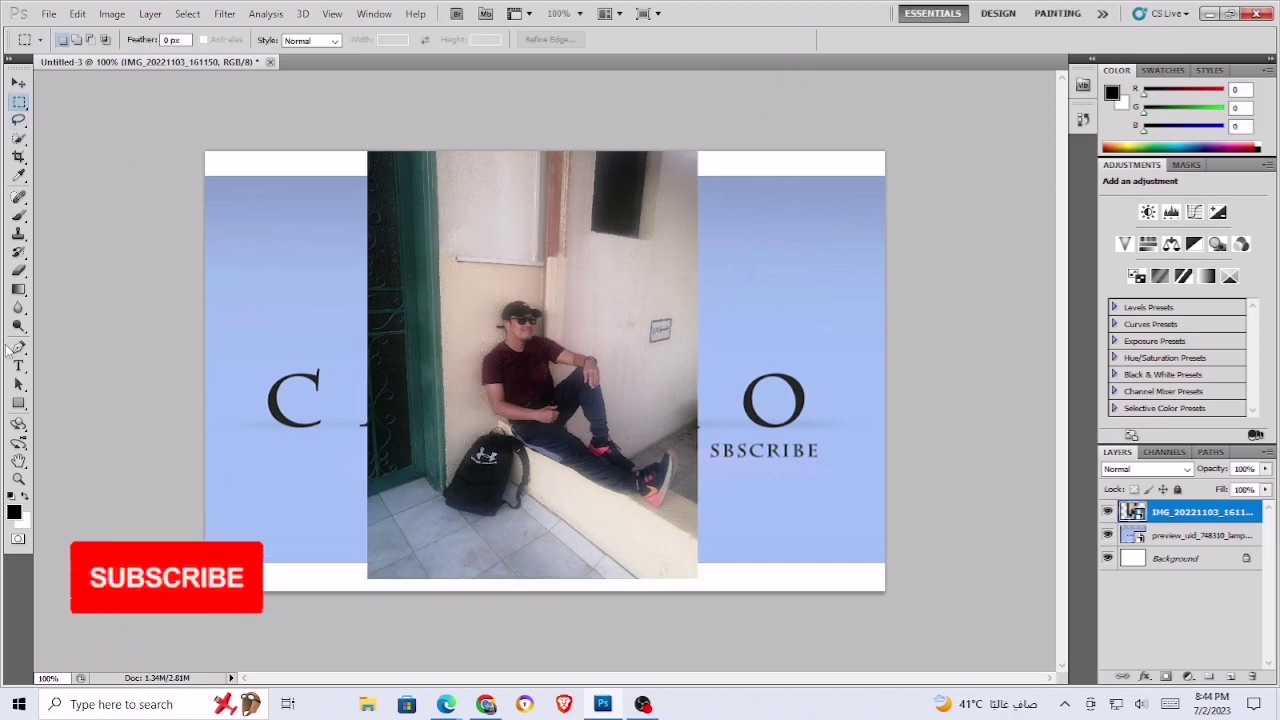
pyautogui.click(256, 281)
pyautogui.press('Escape')
pyautogui.press('m')
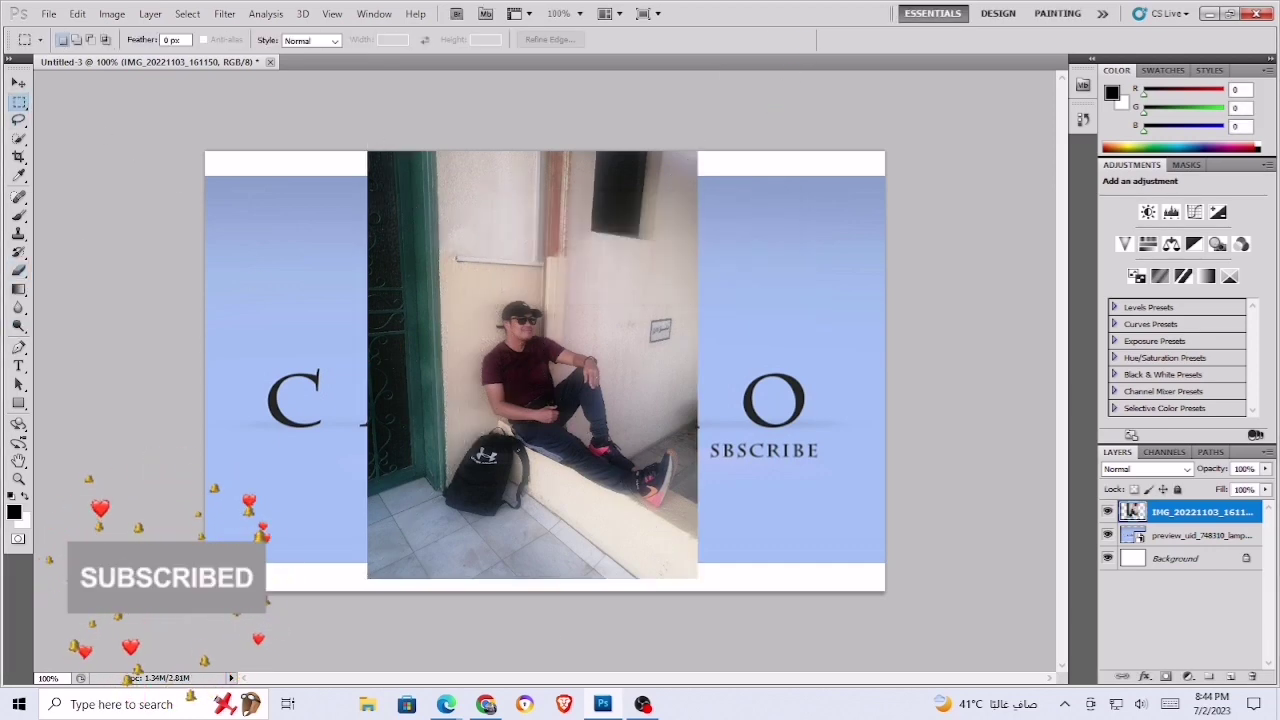
pyautogui.moveTo(278, 152)
pyautogui.mouseDown()
pyautogui.moveTo(481, 531)
pyautogui.moveTo(484, 590)
pyautogui.mouseUp()
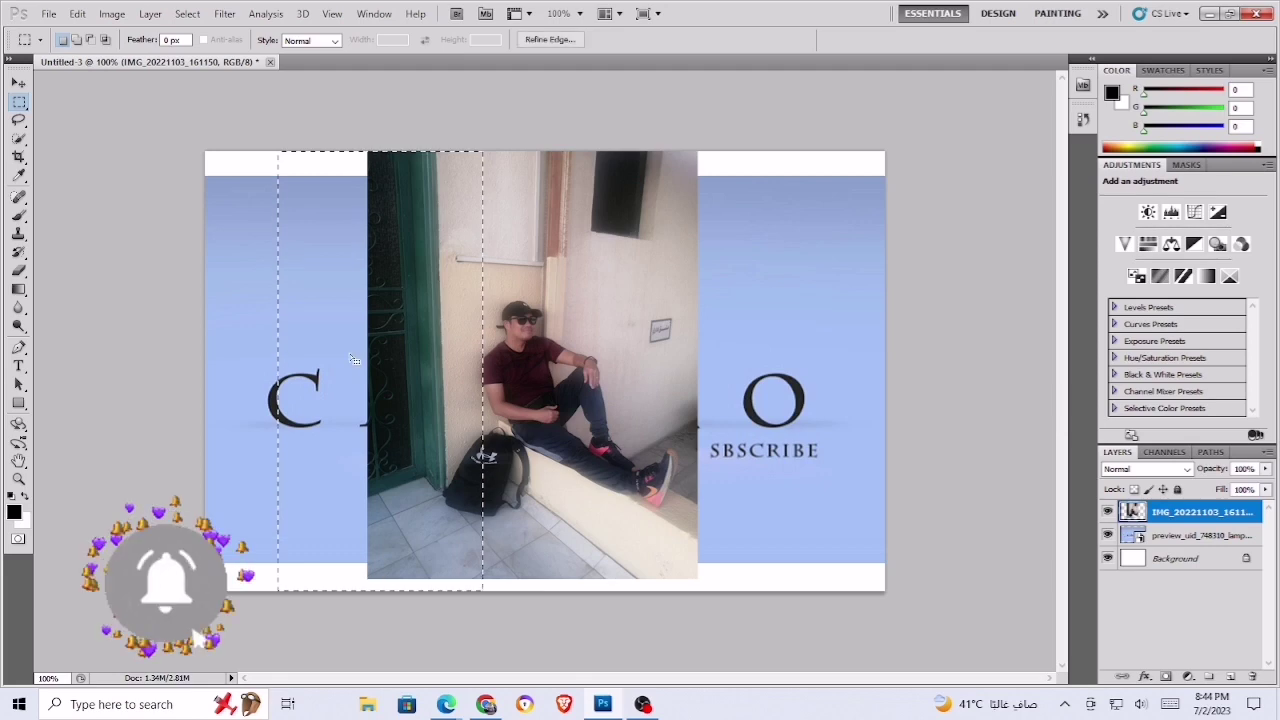
pyautogui.click(77, 13)
pyautogui.click(110, 121)
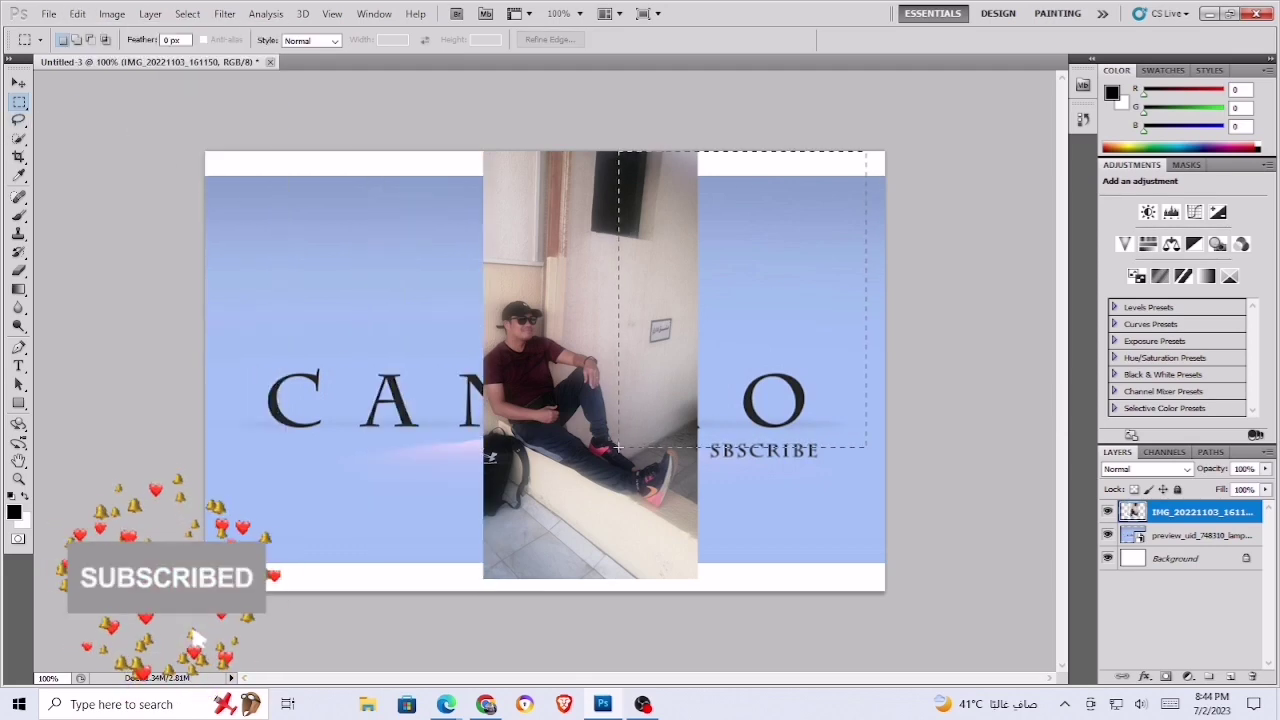
# - Cut away the photo's upper right area, the wall above his head, and the bottom
pyautogui.moveTo(617, 425); pyautogui.dragTo(617, 447)
pyautogui.click(77, 13)
pyautogui.click(90, 106)
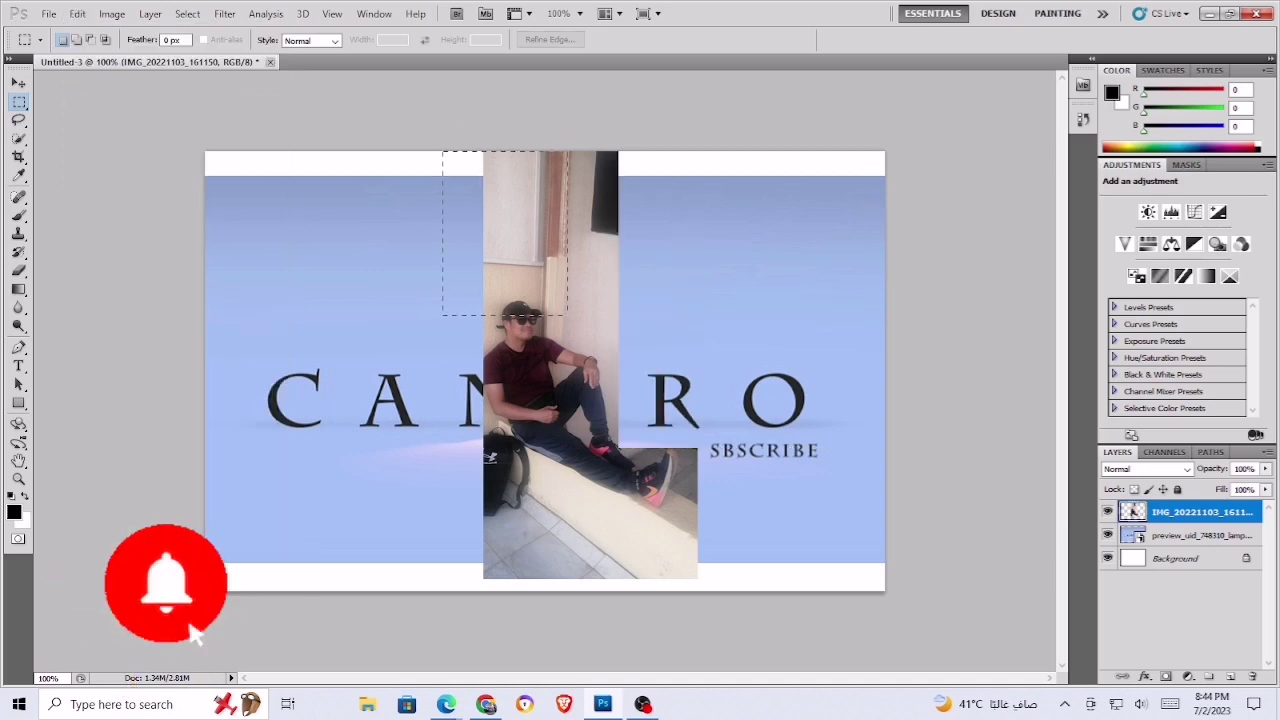
pyautogui.moveTo(703, 306); pyautogui.dragTo(443, 149)
pyautogui.click(77, 13)
pyautogui.click(90, 106)
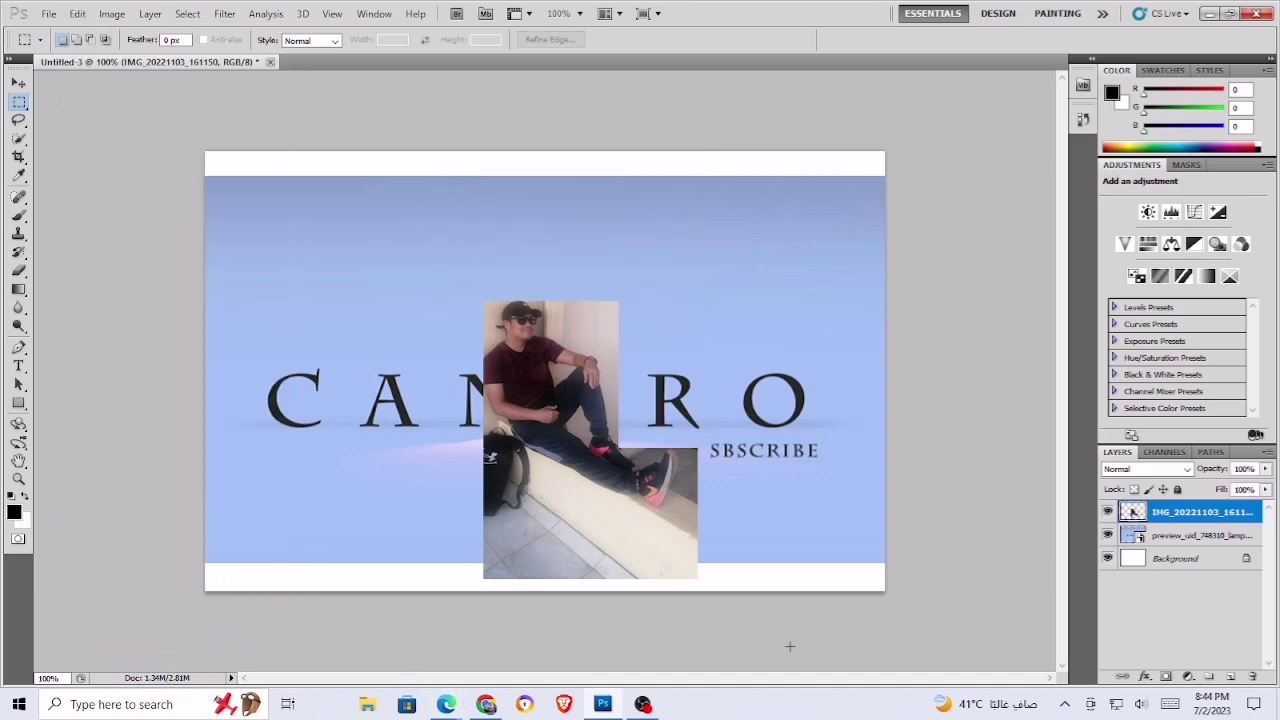
pyautogui.click(77, 13)
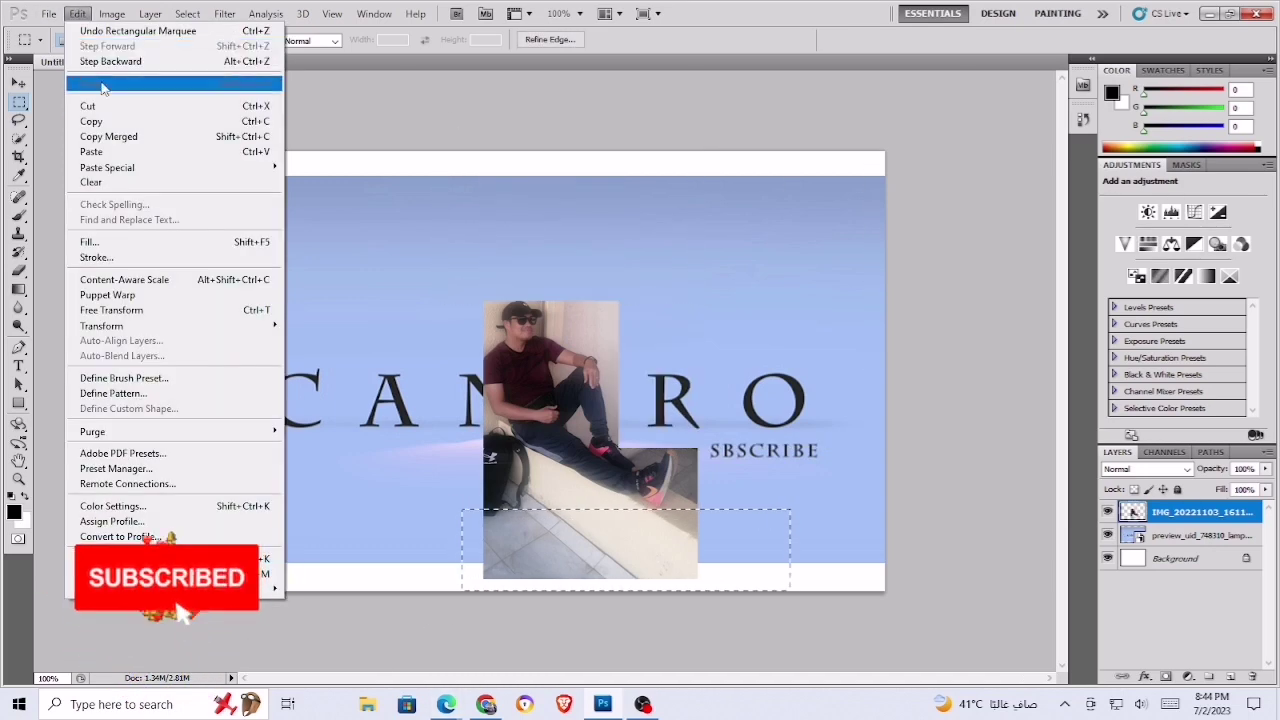
pyautogui.click(90, 106)
# - Remove the photo's lower-left corner and zoom in to 200%
pyautogui.moveTo(511, 510); pyautogui.dragTo(403, 443)
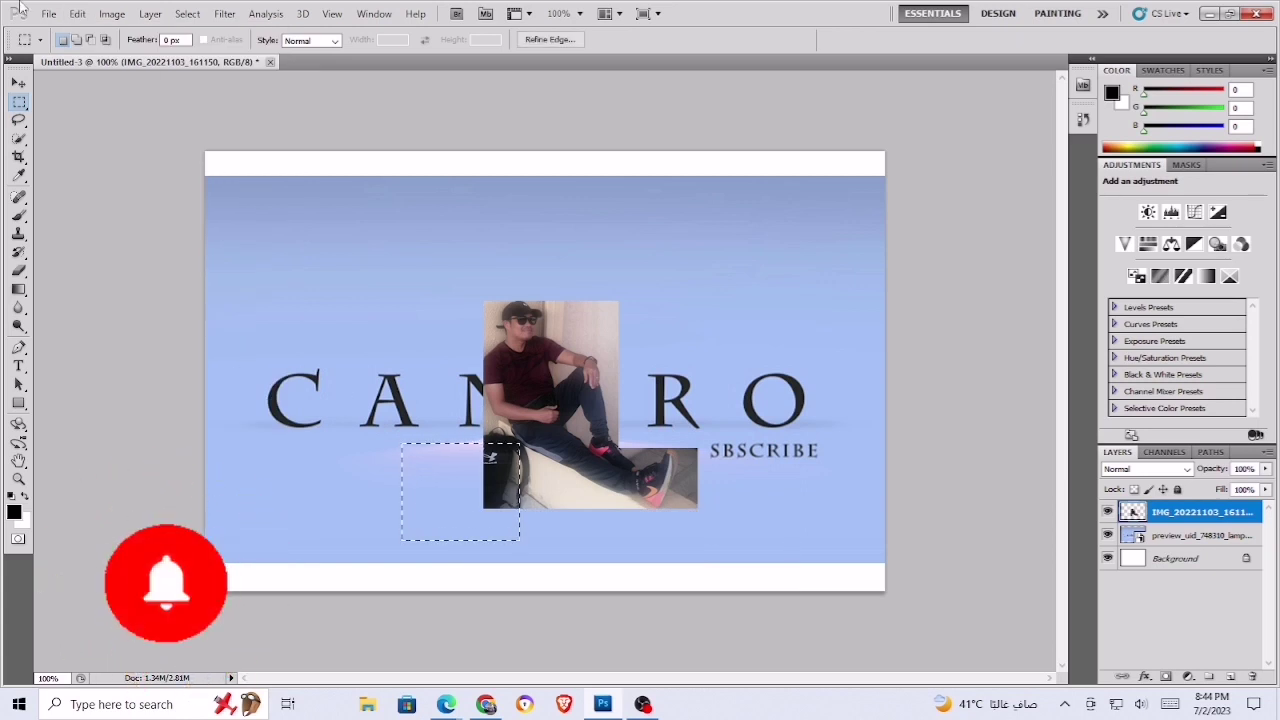
pyautogui.click(77, 13)
pyautogui.click(157, 182)
pyautogui.press('z')
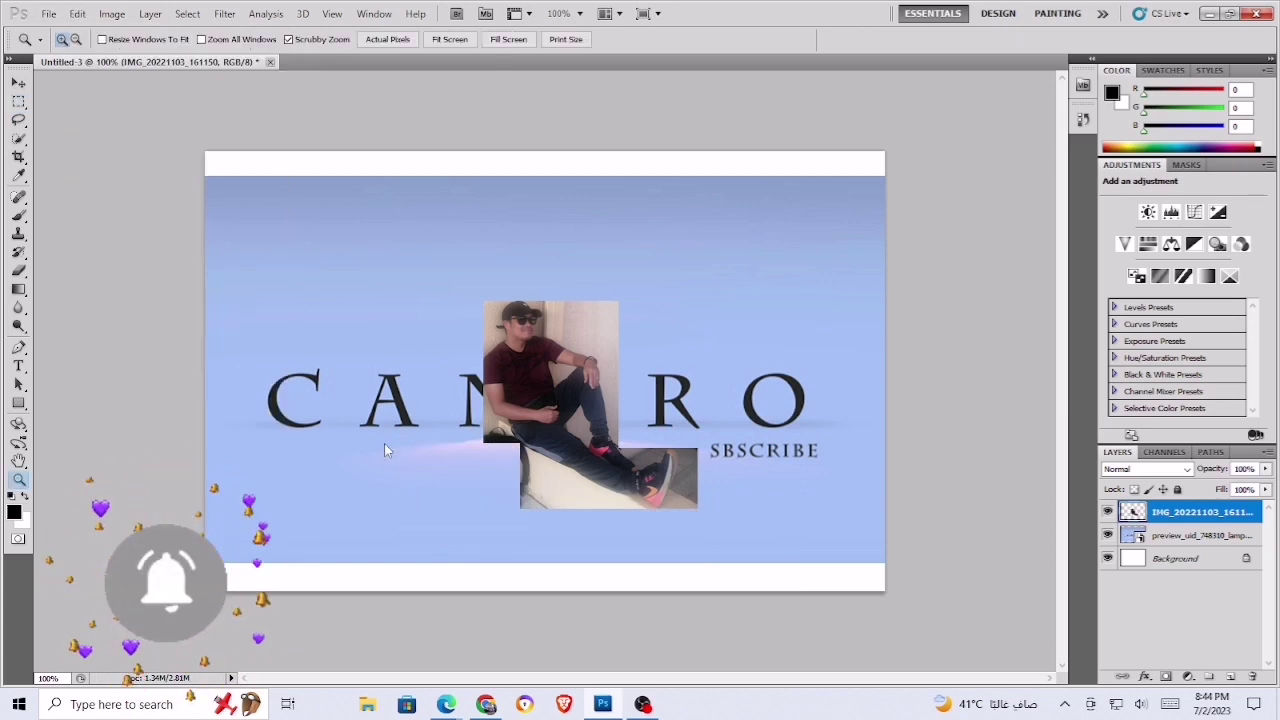
pyautogui.click(384, 443)
# - Select the wall behind the man with the Magic Wand, delete it, and deselect
pyautogui.click(19, 139)
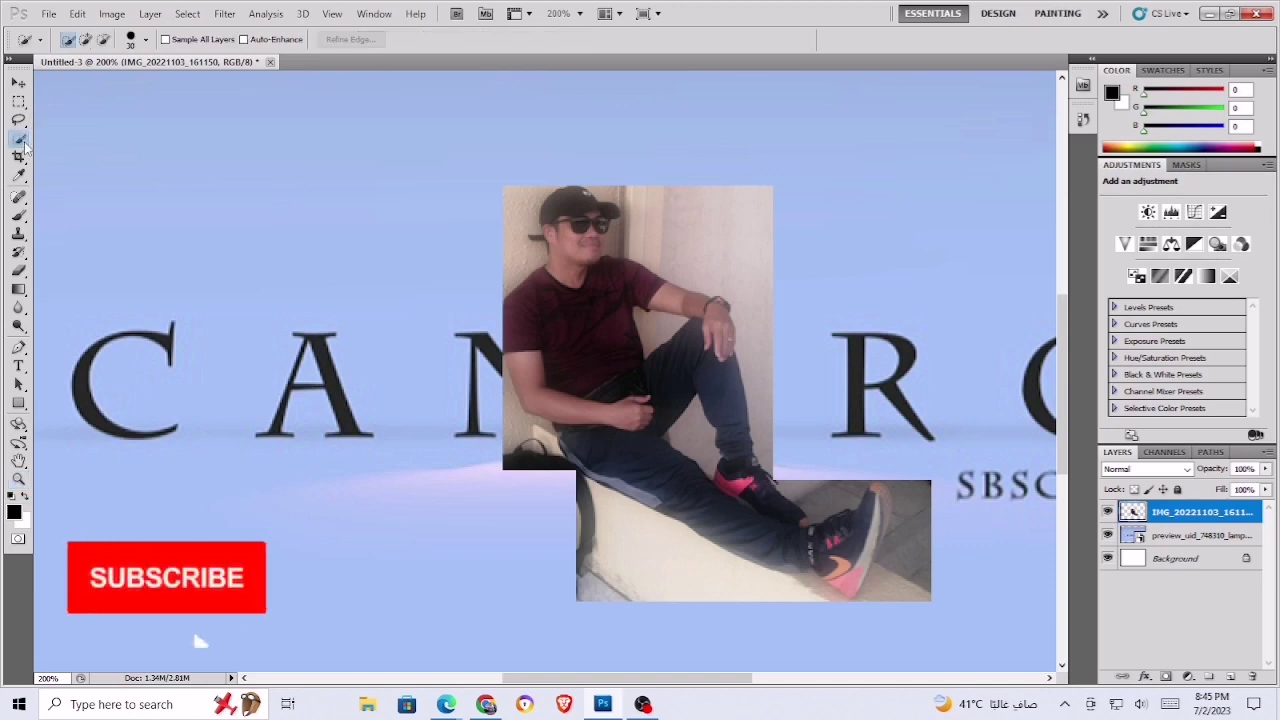
pyautogui.click(94, 152)
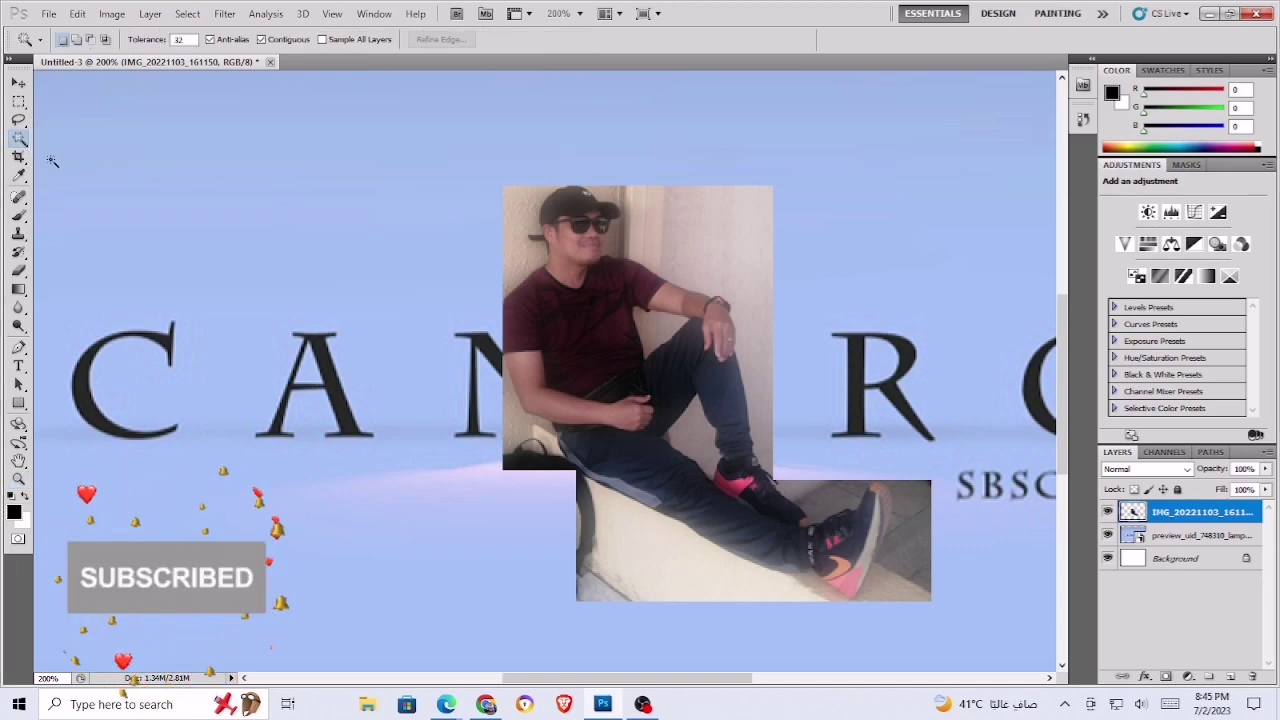
pyautogui.click(21, 140)
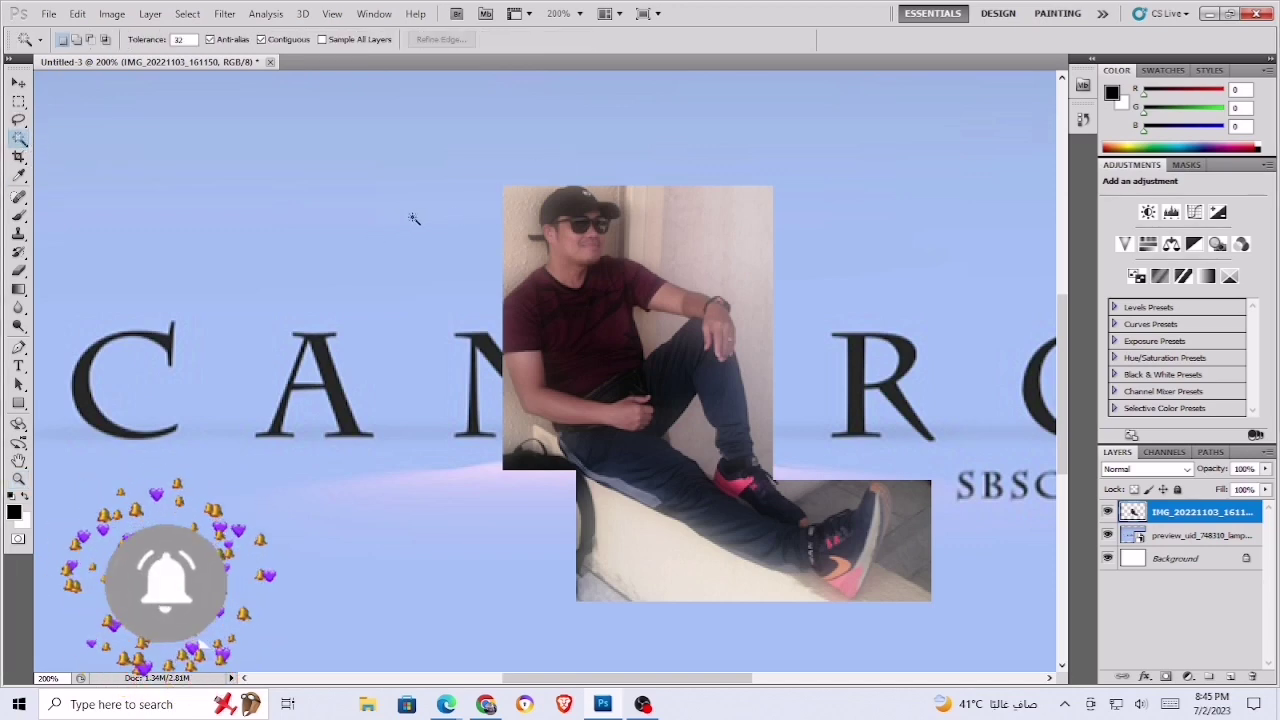
pyautogui.click(729, 249)
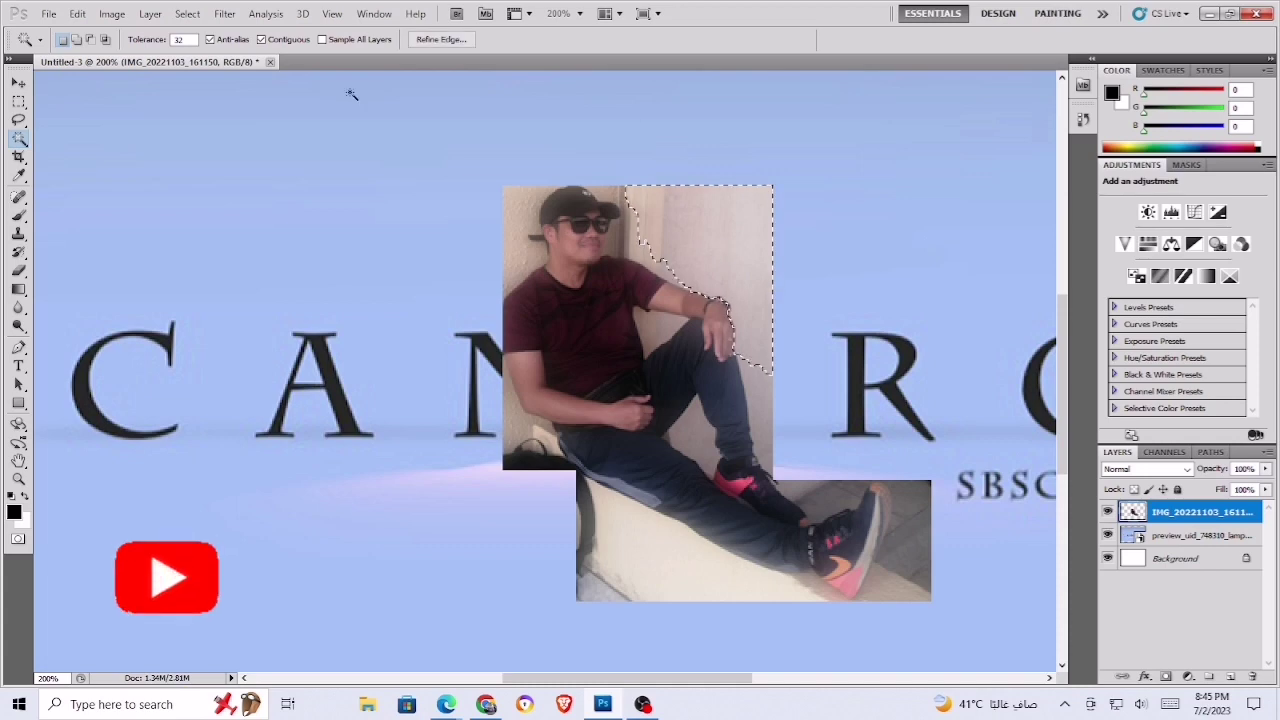
pyautogui.click(77, 13)
pyautogui.click(95, 180)
pyautogui.hotkey('ctrl', 'd')
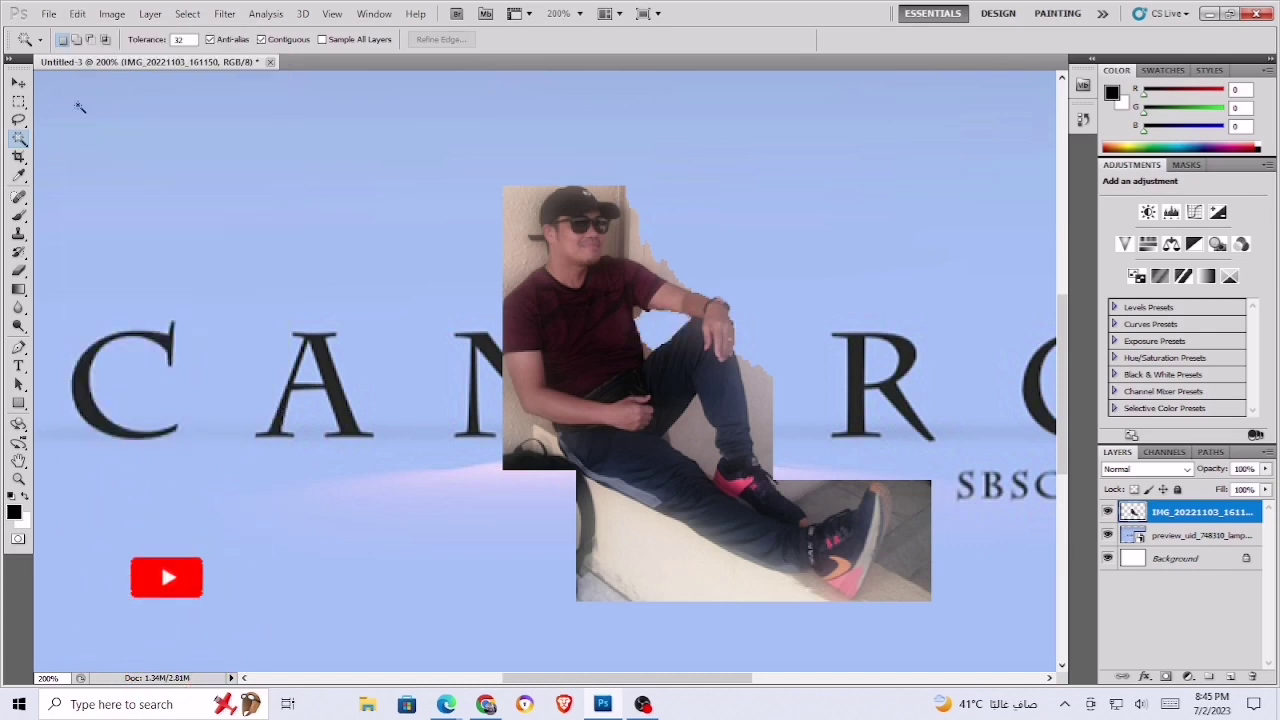
# - Cut out the white ledge and the light patch between the legs
pyautogui.click(78, 13)
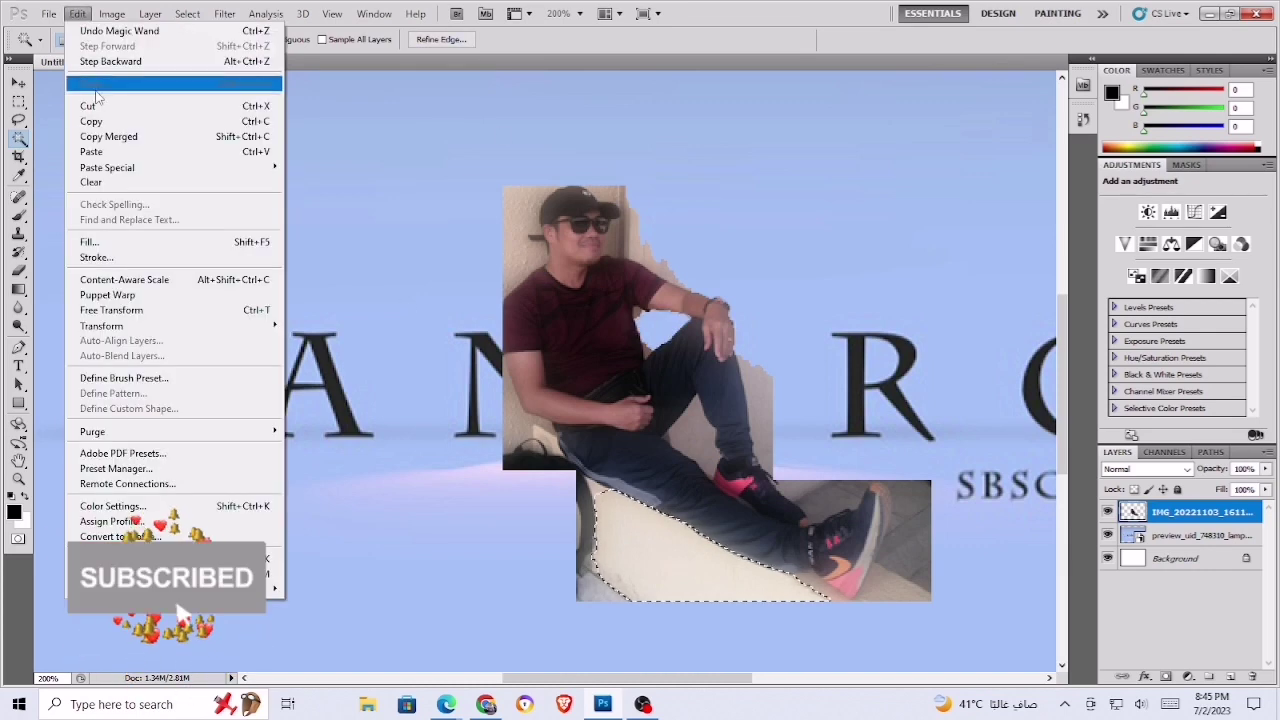
pyautogui.click(92, 105)
pyautogui.click(913, 556)
pyautogui.click(78, 13)
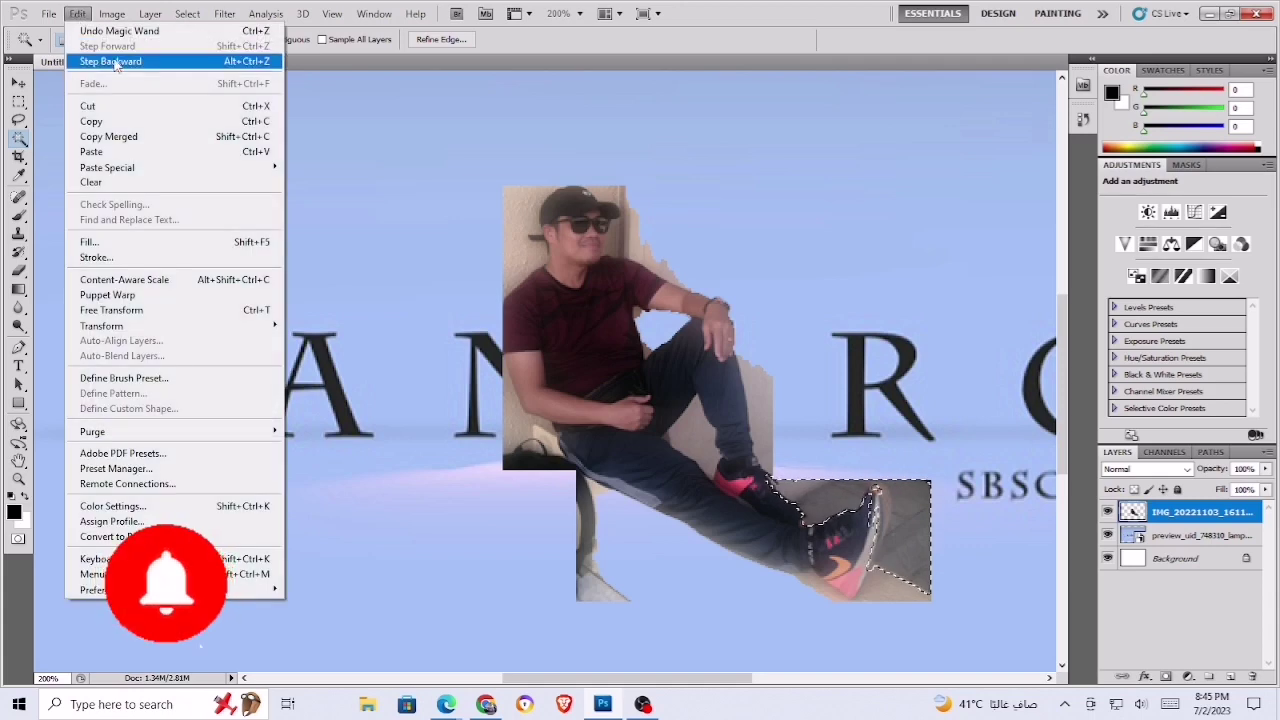
pyautogui.click(110, 57)
pyautogui.click(78, 13)
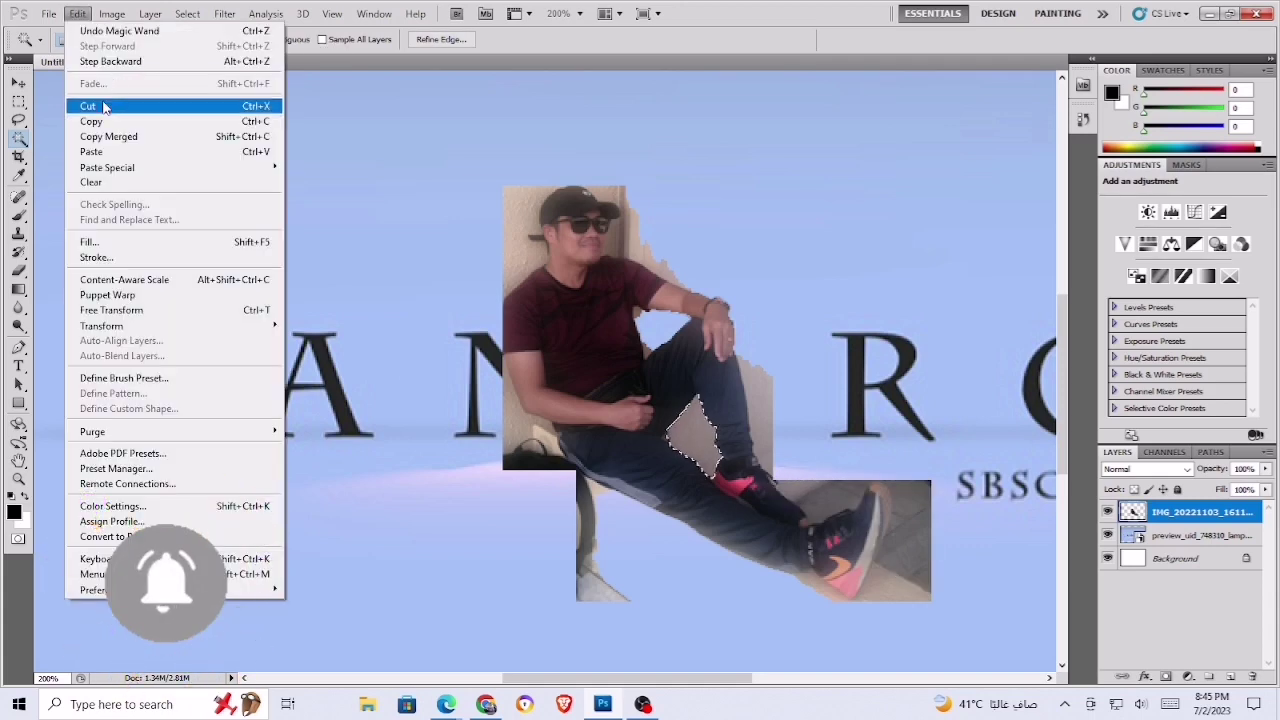
pyautogui.click(63, 103)
pyautogui.click(78, 13)
pyautogui.click(63, 105)
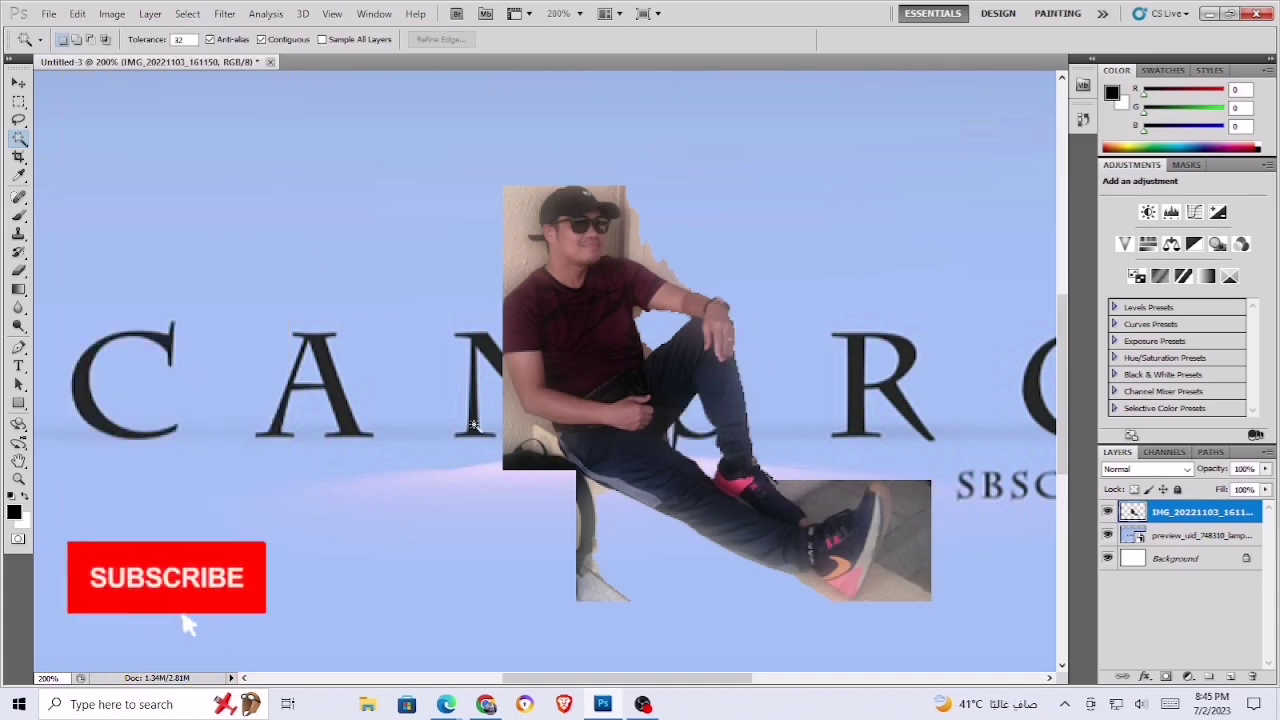
# - Cut the light wall patches left and right of the man's head
pyautogui.click(78, 13)
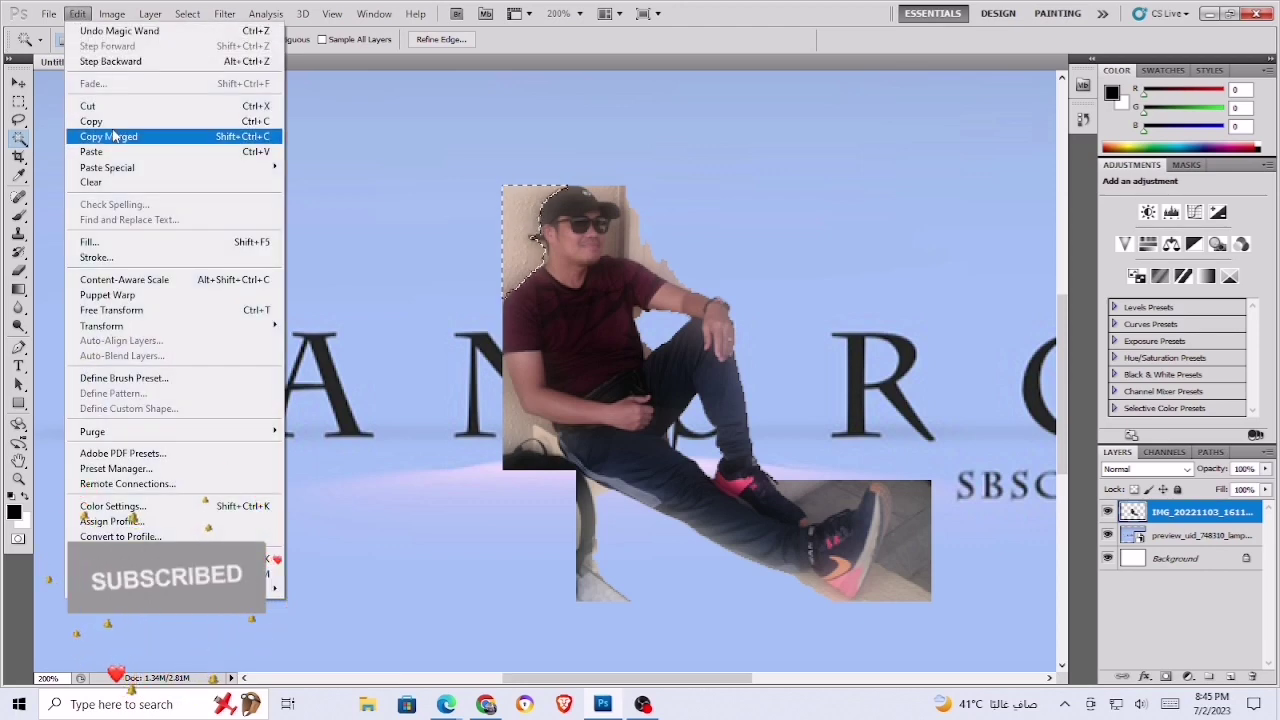
pyautogui.click(63, 100)
pyautogui.click(635, 245)
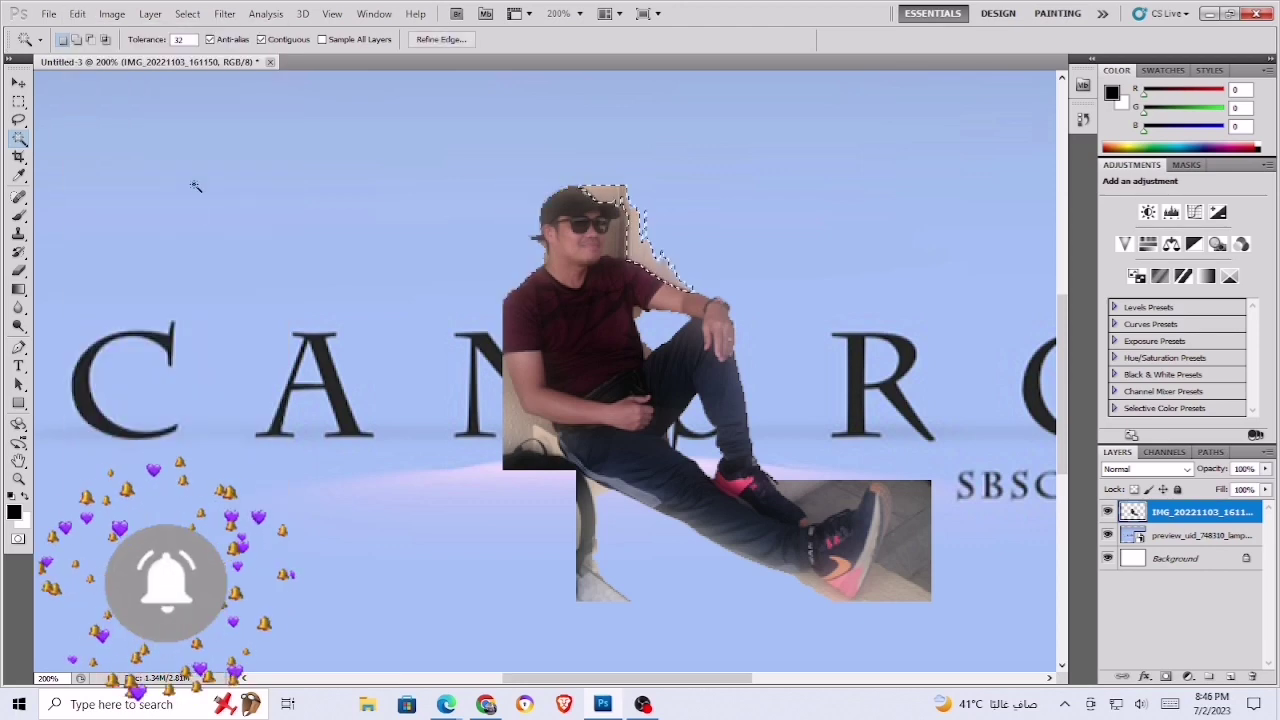
pyautogui.click(78, 13)
pyautogui.click(92, 105)
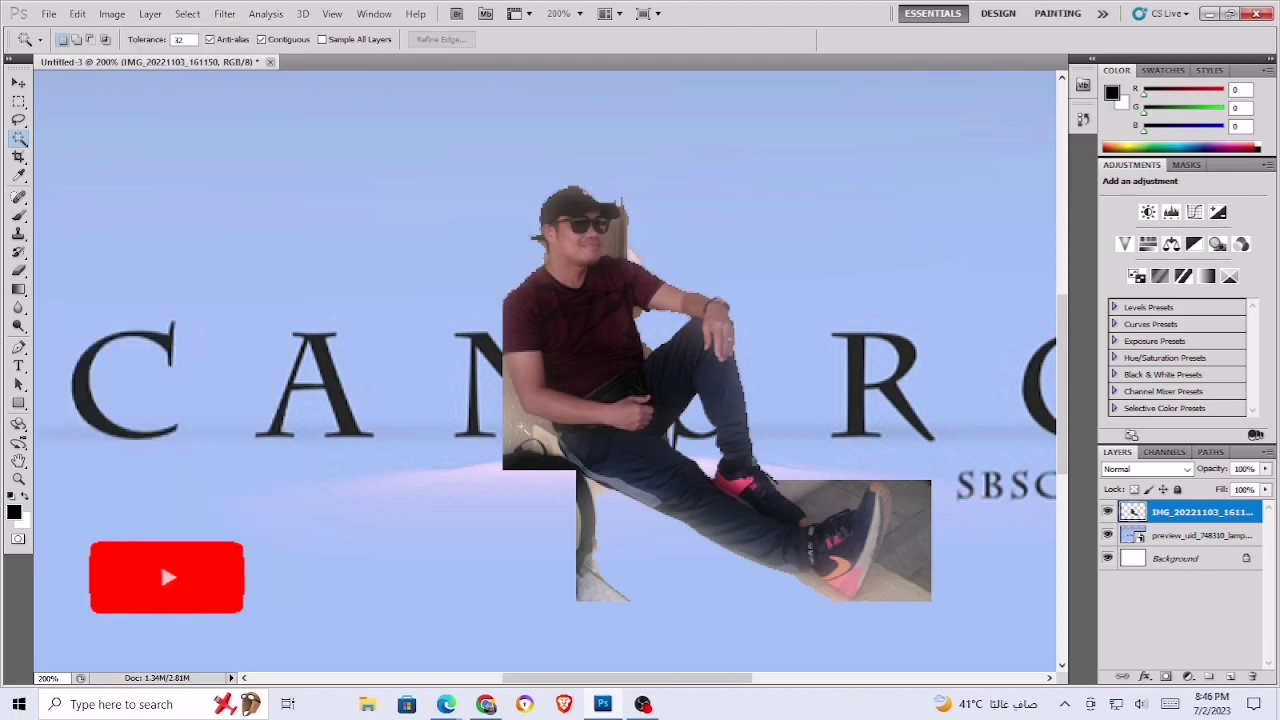
# - Cut the light patch beside the leg and the area around the shoe, then deselect
pyautogui.click(78, 13)
pyautogui.click(63, 103)
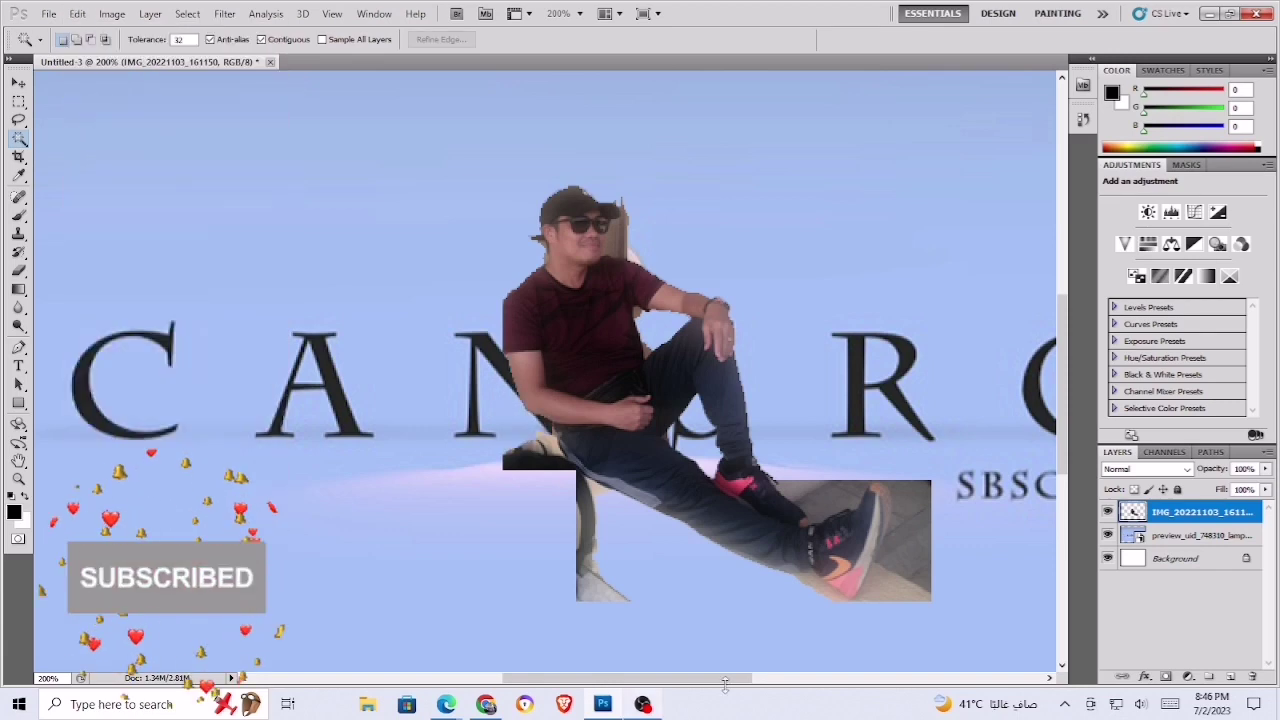
pyautogui.click(77, 13)
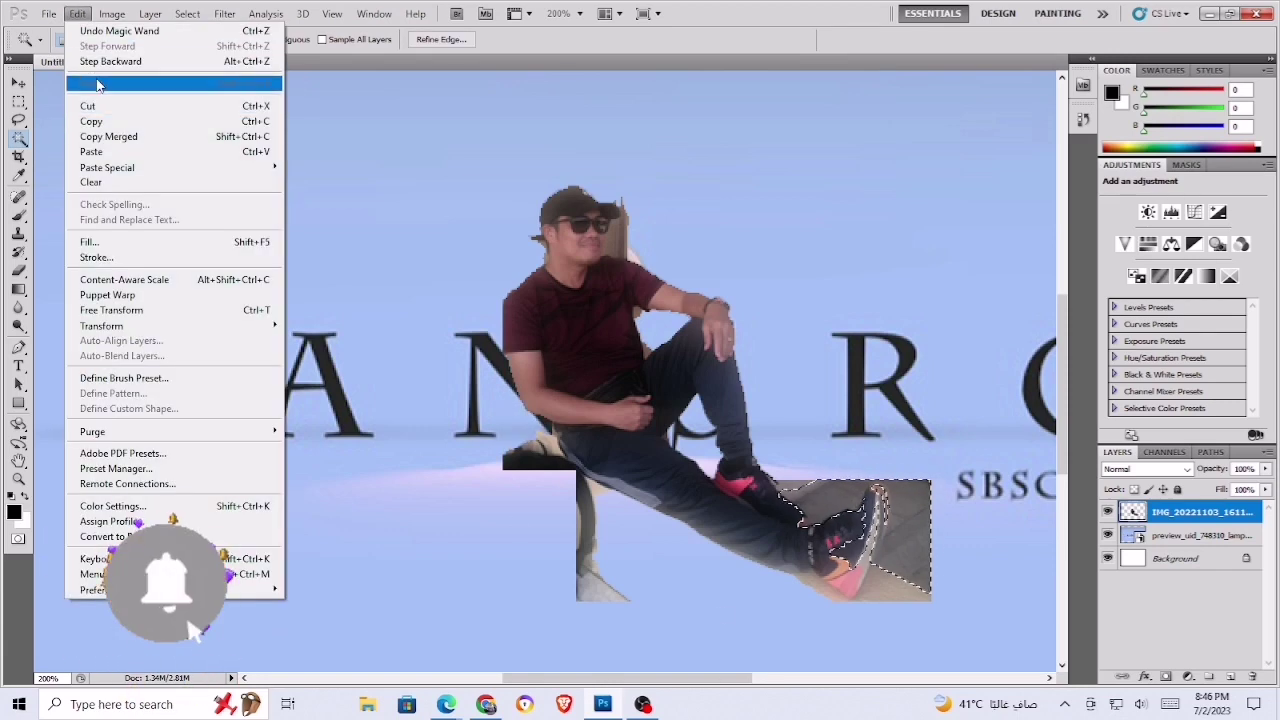
pyautogui.click(93, 79)
pyautogui.click(620, 265)
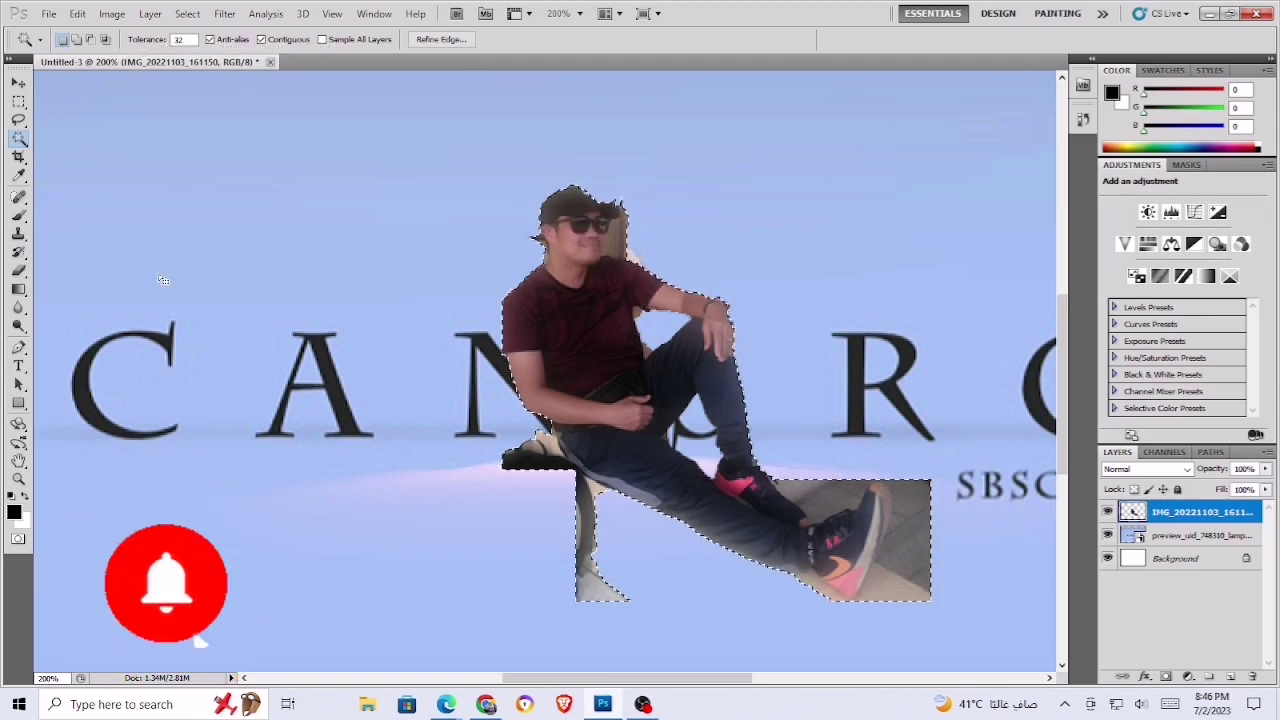
pyautogui.hotkey('ctrl', 'd')
# - Trace the leftover background behind the cap with the Magnetic Lasso and cut it
pyautogui.click(18, 121)
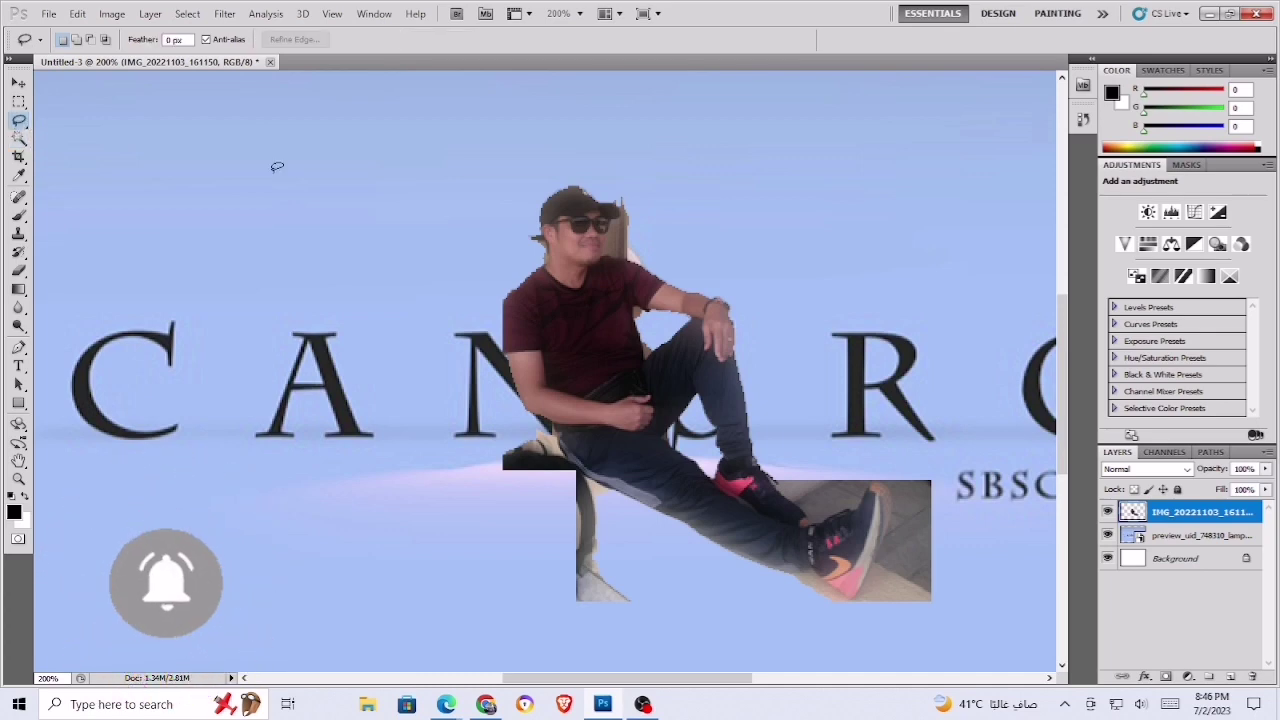
pyautogui.rightClick(18, 121)
pyautogui.click(85, 150)
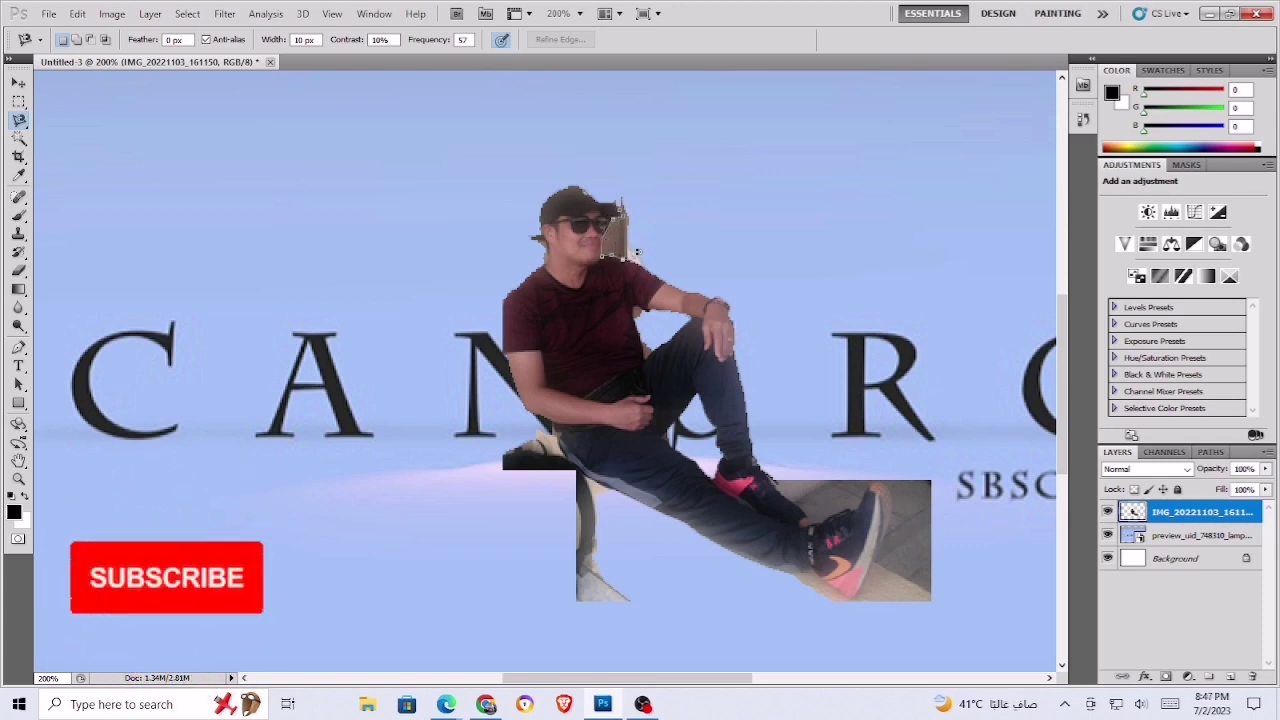
pyautogui.moveTo(652, 260); pyautogui.dragTo(618, 194)
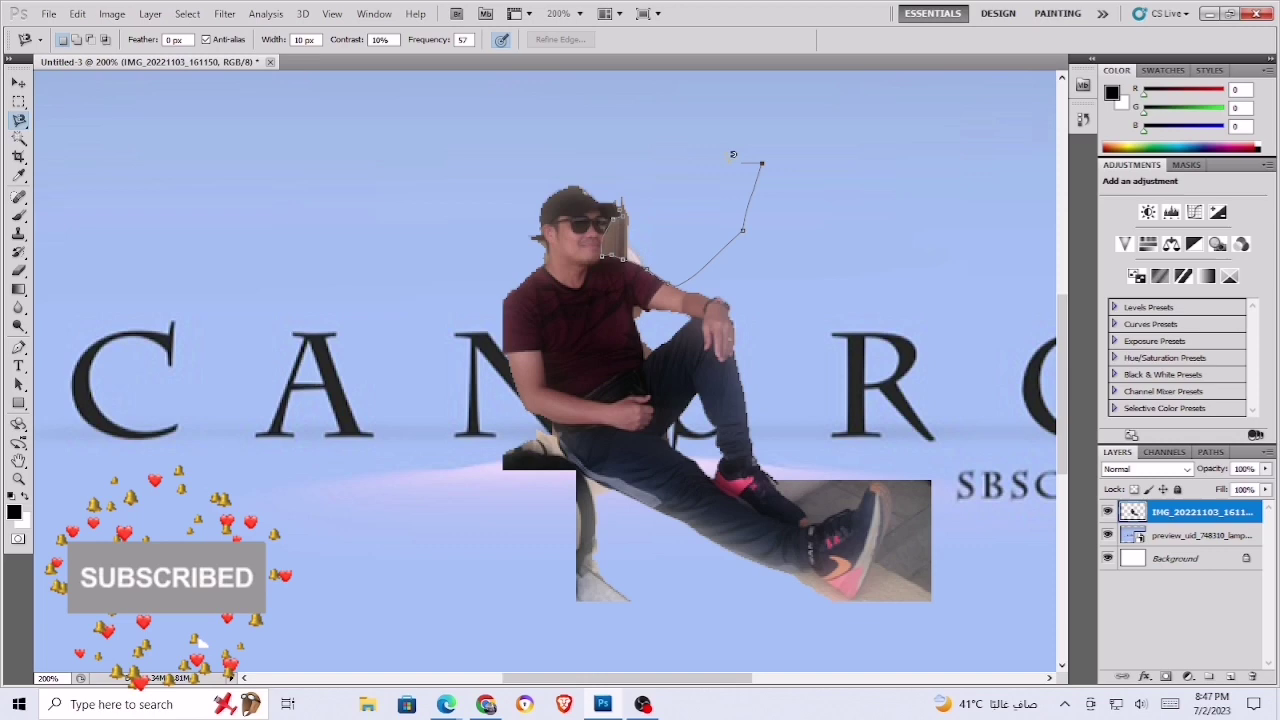
pyautogui.doubleClick(618, 194)
pyautogui.click(78, 14)
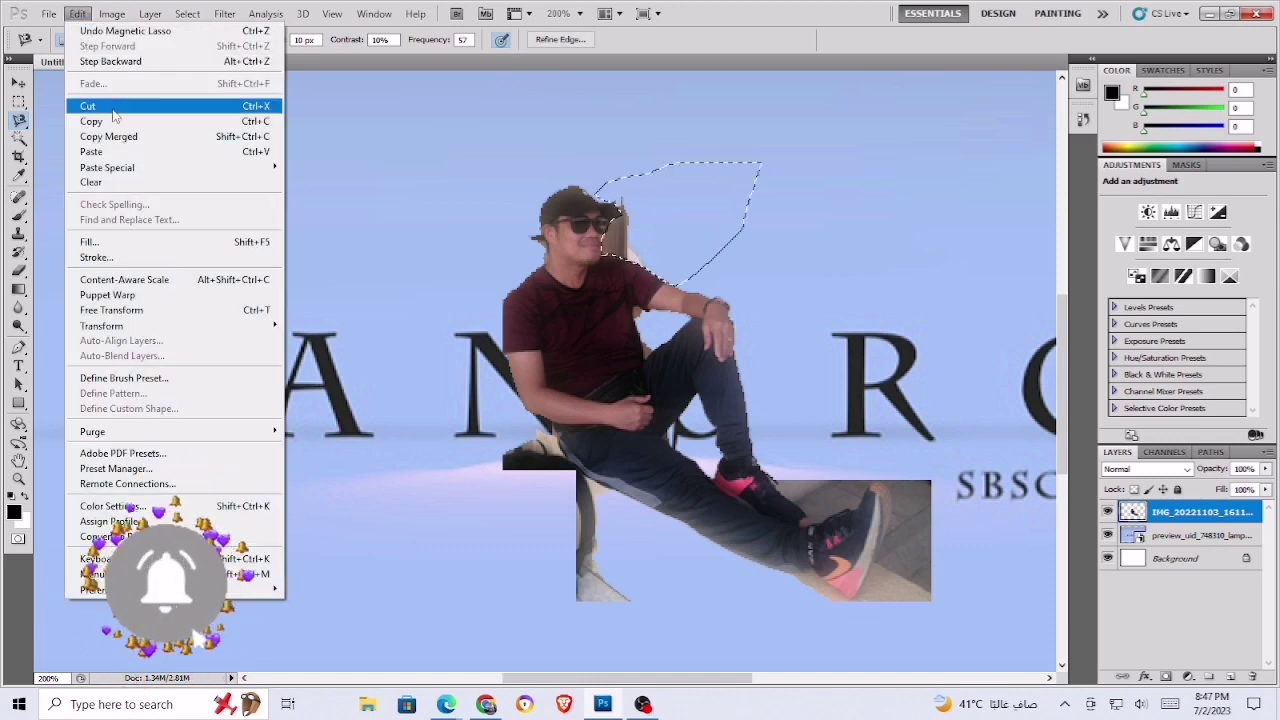
pyautogui.click(110, 106)
# - Trace and cut the background patch under the legs
pyautogui.scroll(-2, 749, 570)
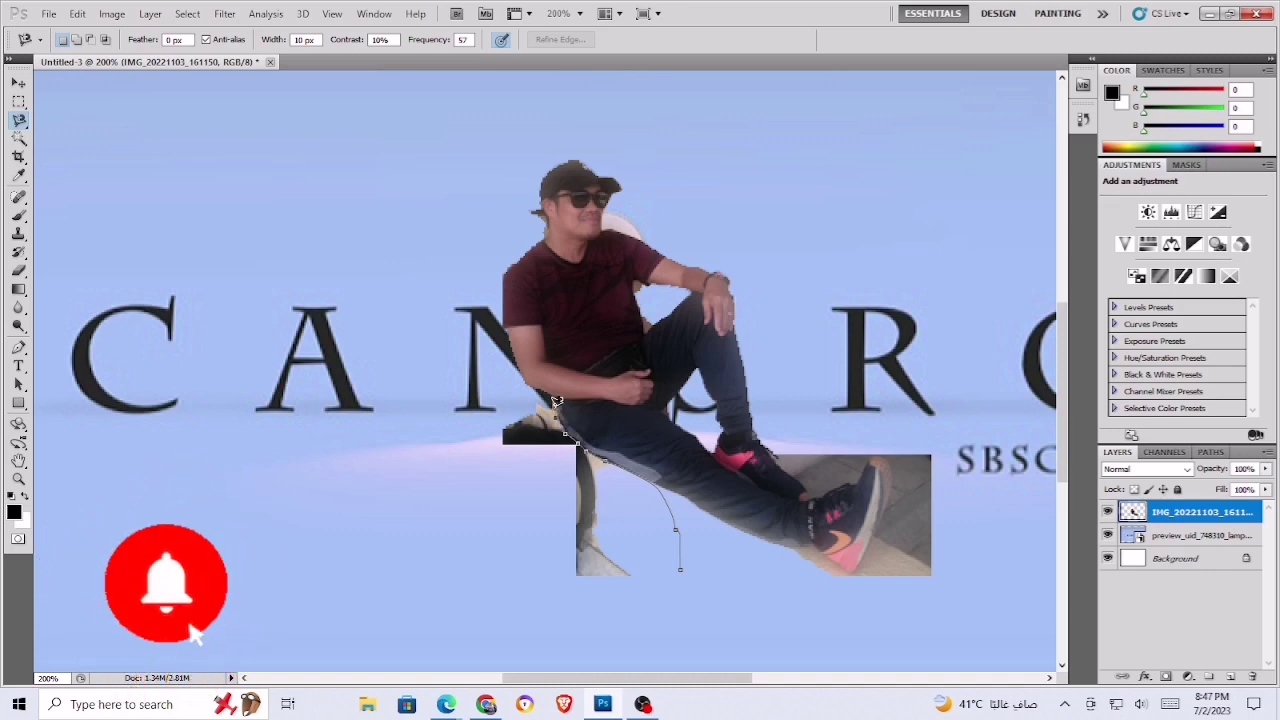
pyautogui.moveTo(557, 402); pyautogui.dragTo(673, 554)
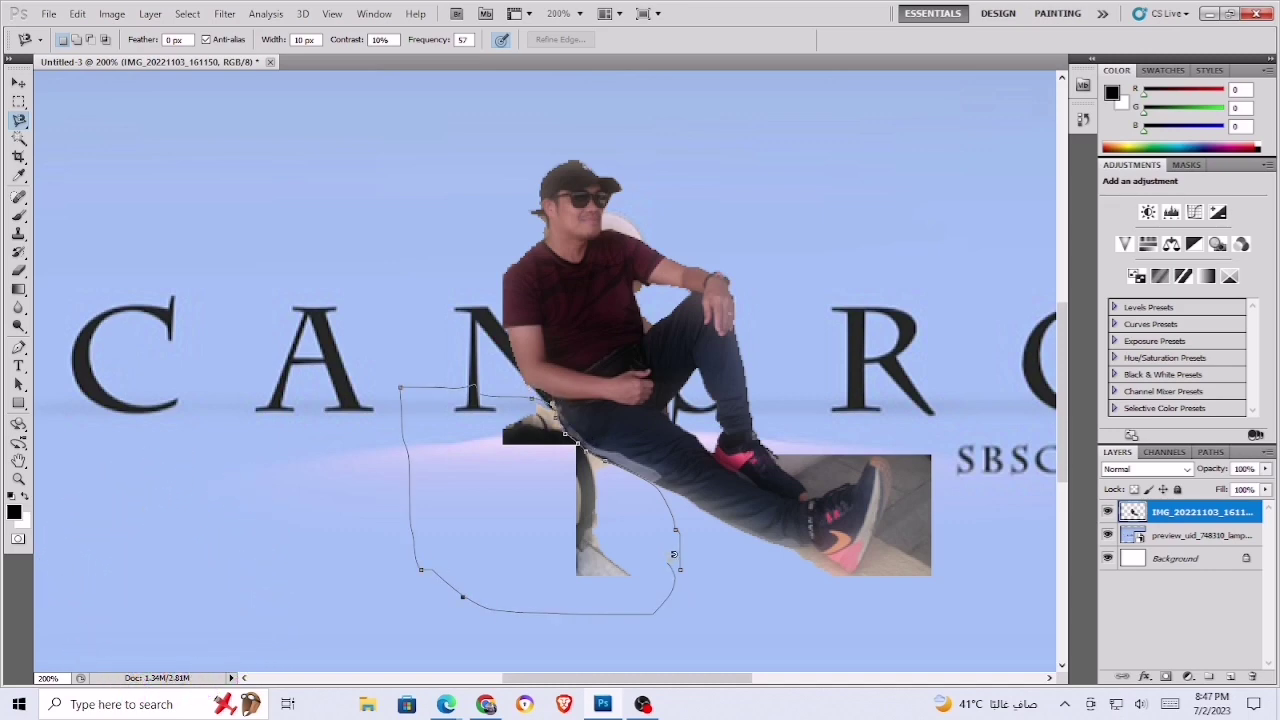
pyautogui.click(673, 554)
pyautogui.click(77, 13)
pyautogui.click(95, 103)
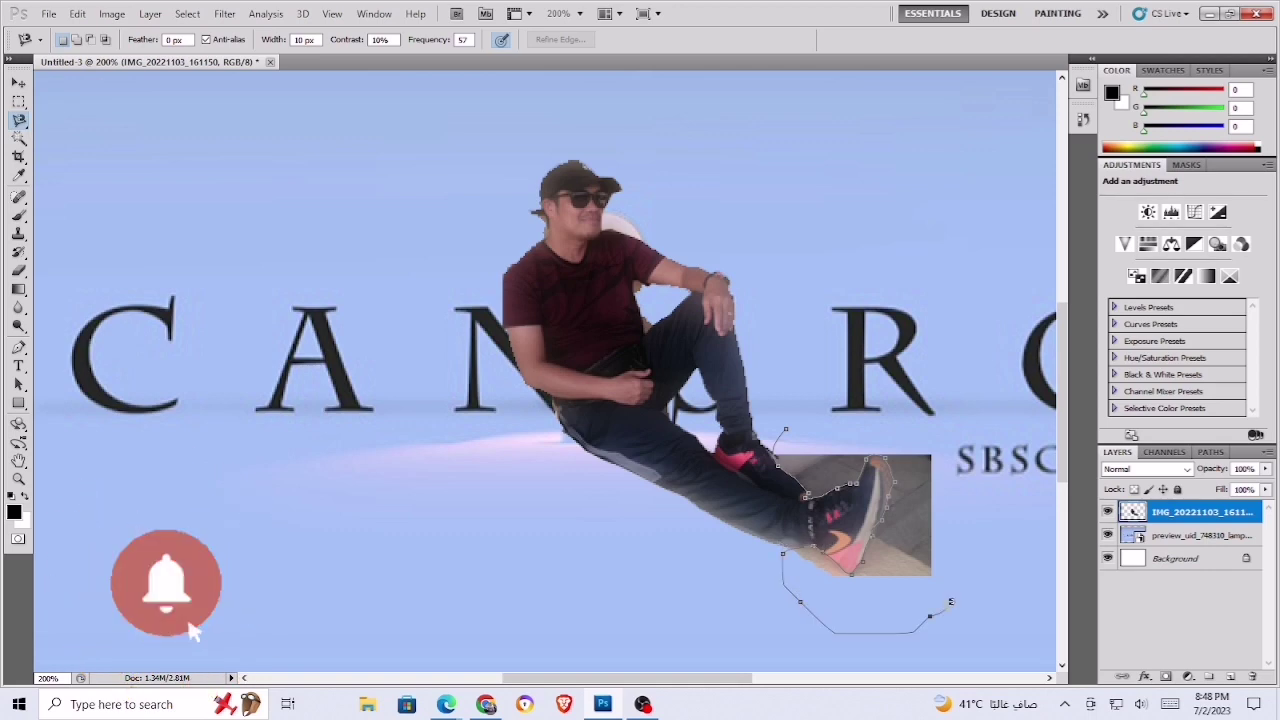
# - Trace and cut the background around the shoes, then zoom in closer on the cutout
pyautogui.doubleClick(823, 403)
pyautogui.click(77, 13)
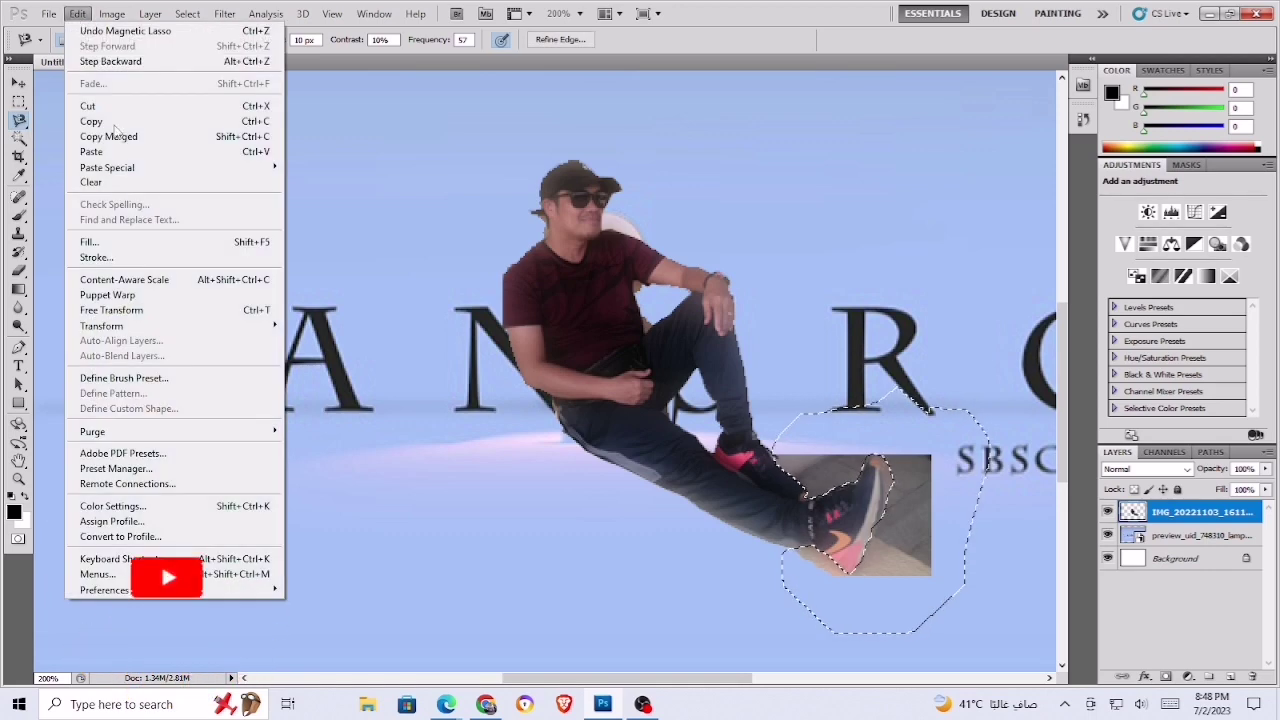
pyautogui.click(112, 83)
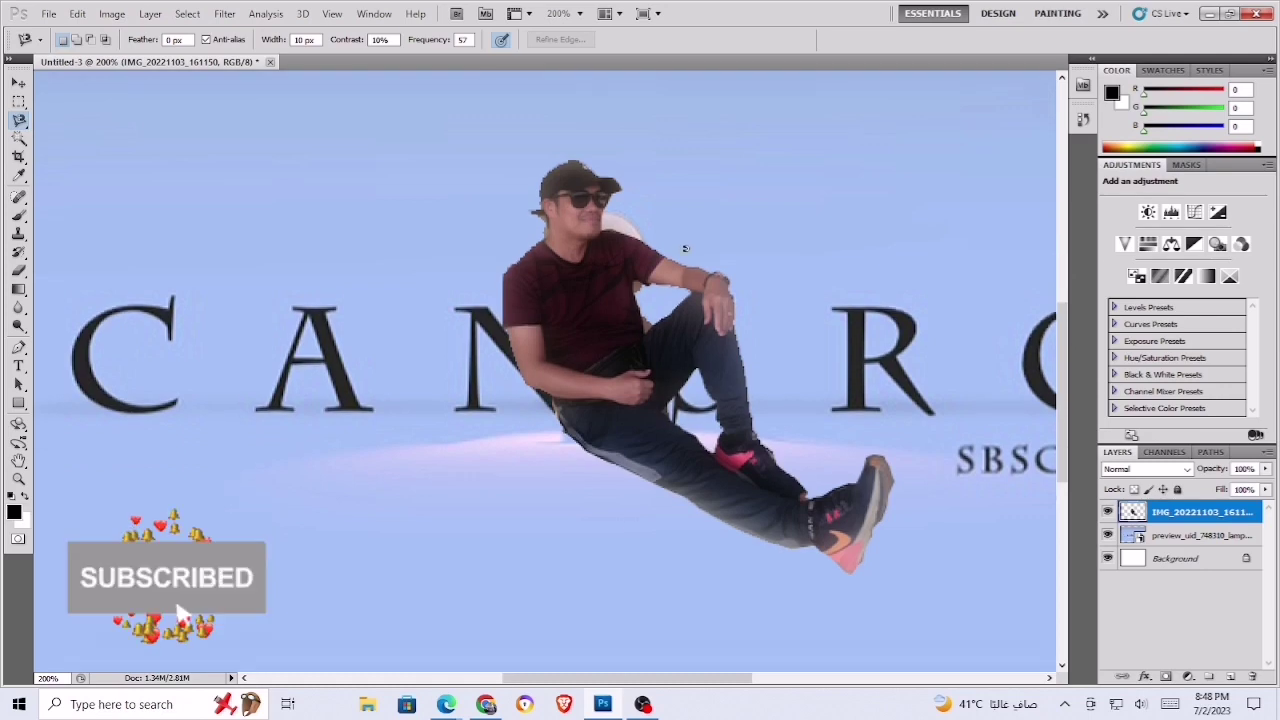
pyautogui.click(18, 479)
pyautogui.click(650, 260)
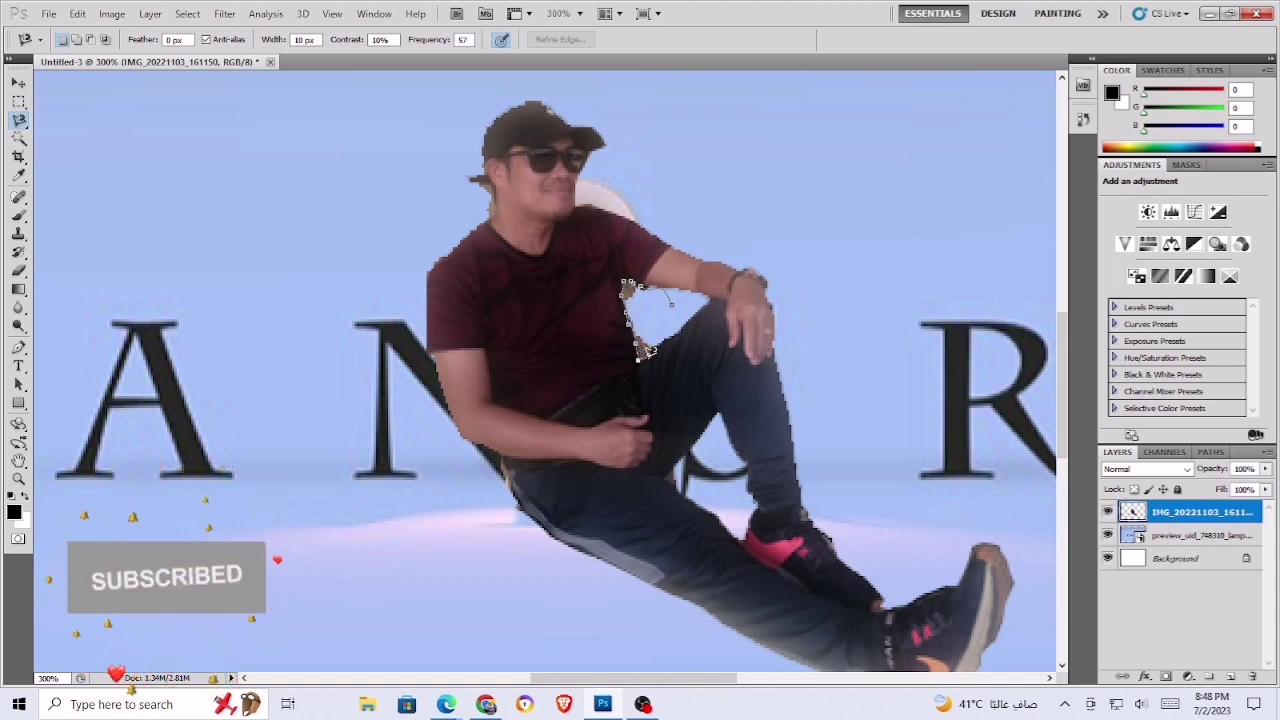
pyautogui.click(77, 13)
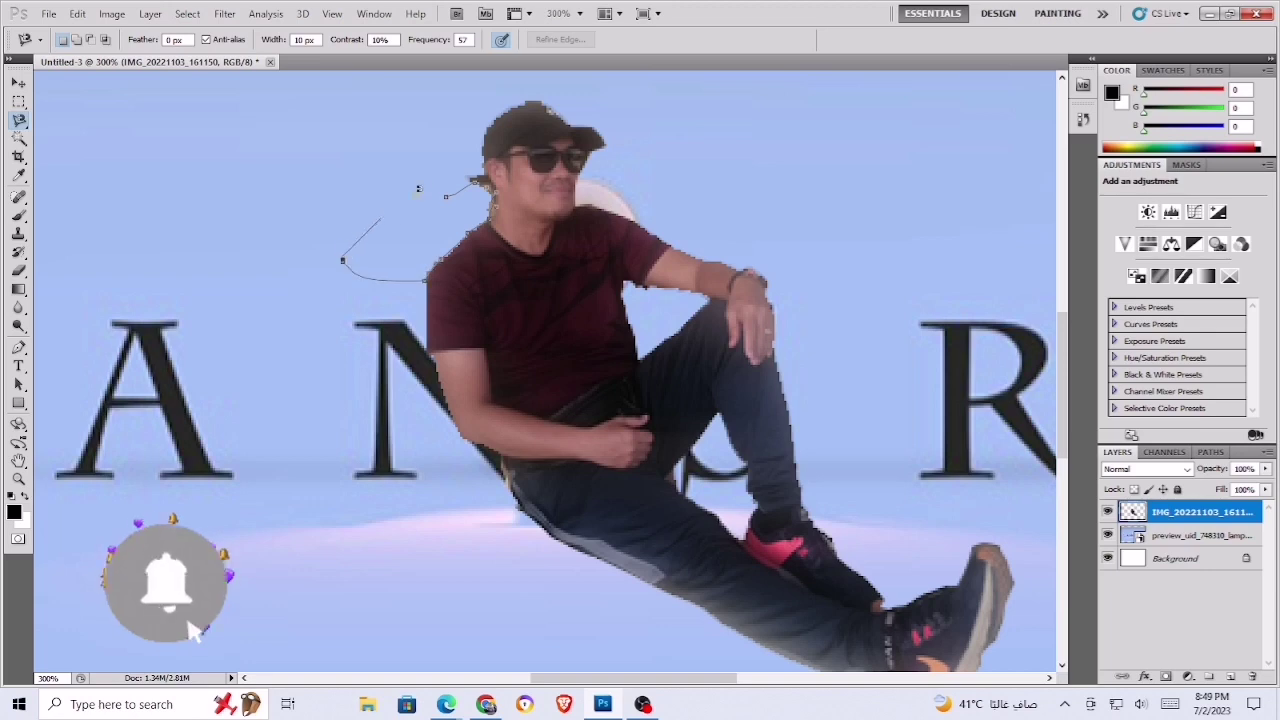
pyautogui.doubleClick(343, 258)
pyautogui.click(77, 13)
pyautogui.click(97, 62)
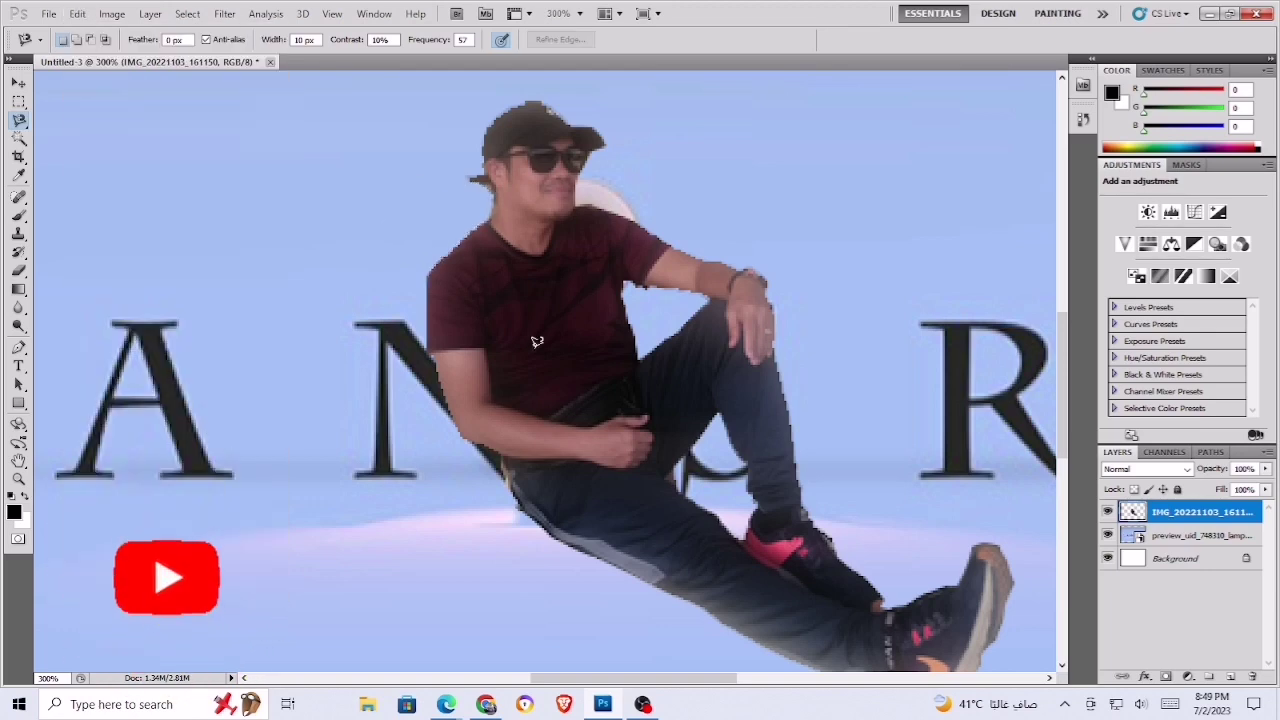
pyautogui.scroll(-2, 537, 343)
pyautogui.scroll(-1, 520, 420)
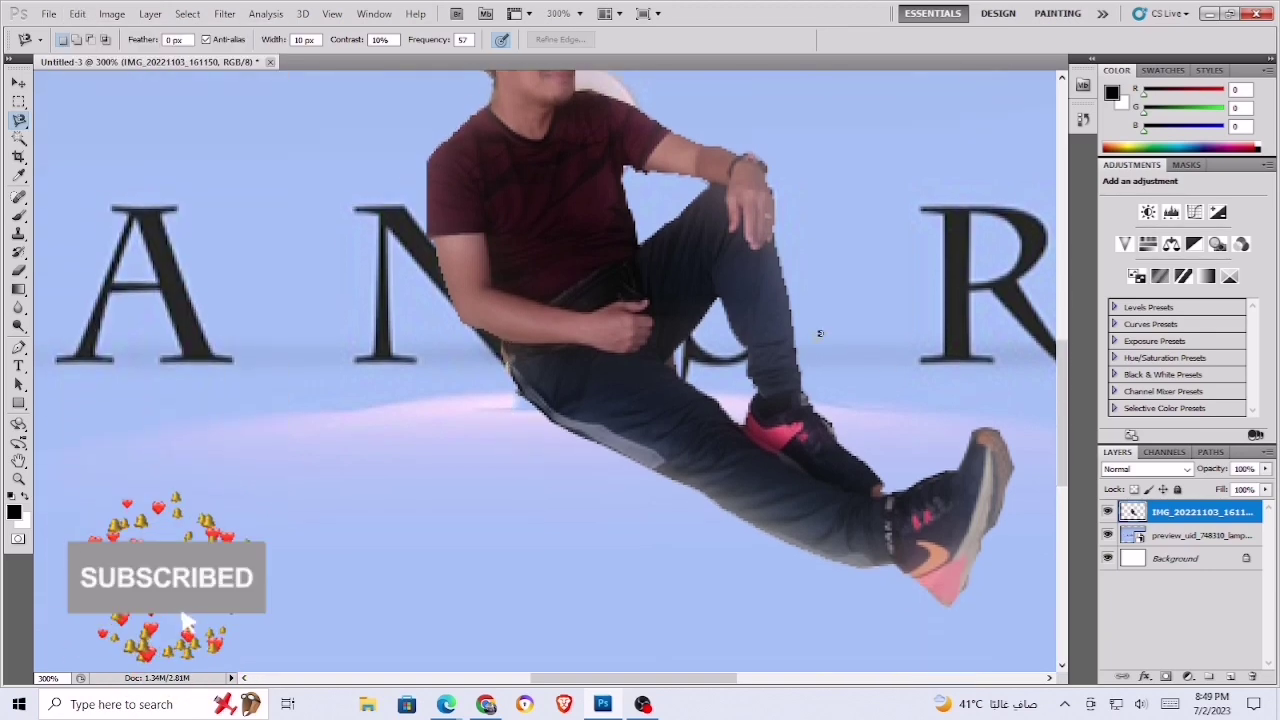
pyautogui.click(18, 308)
pyautogui.scroll(2, 540, 420)
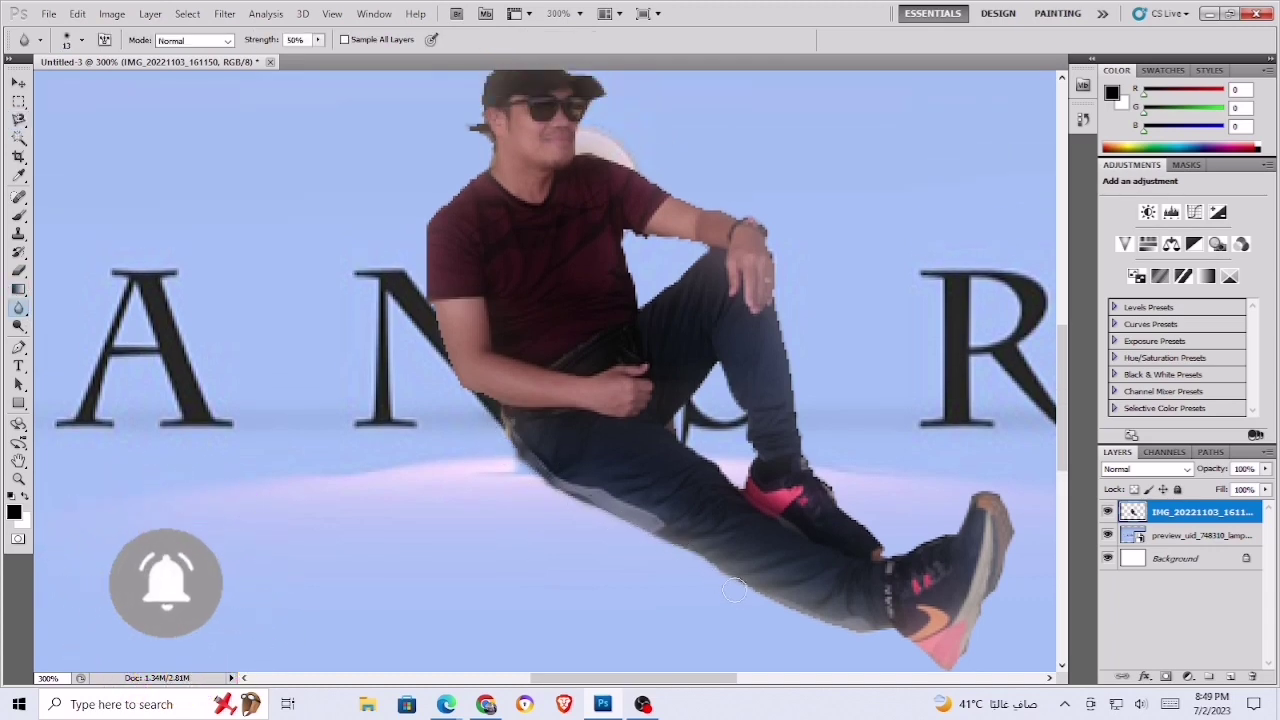
# - Blur the jagged edges along the jeans and shoe, then work up the outline toward the cap
pyautogui.moveTo(734, 590); pyautogui.dragTo(852, 632)
pyautogui.scroll(-2, 727, 567)
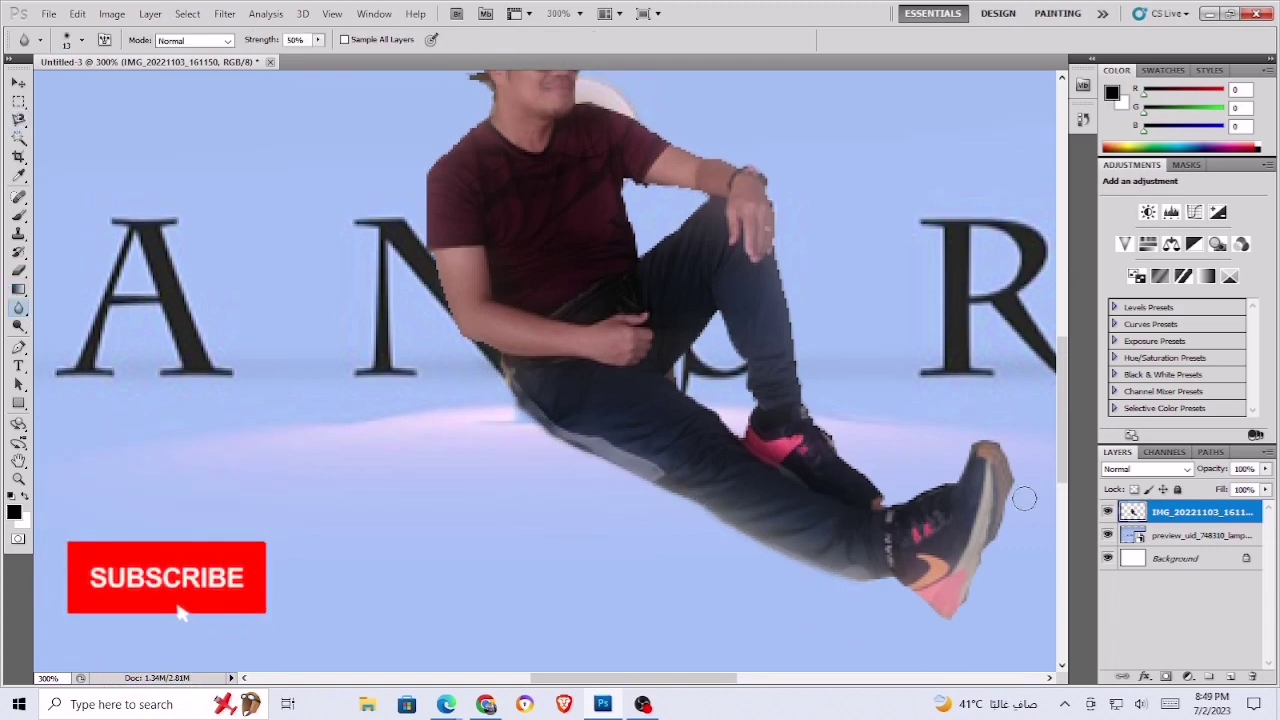
pyautogui.moveTo(921, 617); pyautogui.dragTo(846, 446)
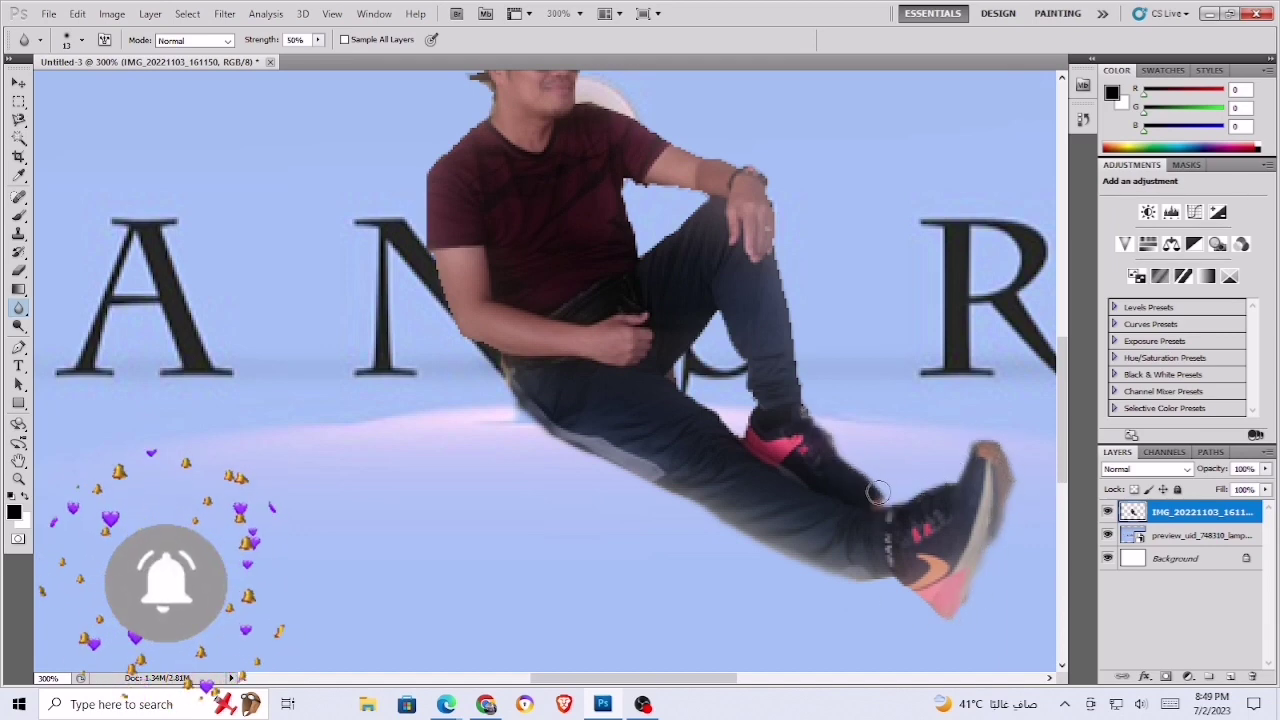
pyautogui.scroll(2, 800, 380)
pyautogui.scroll(2, 792, 320)
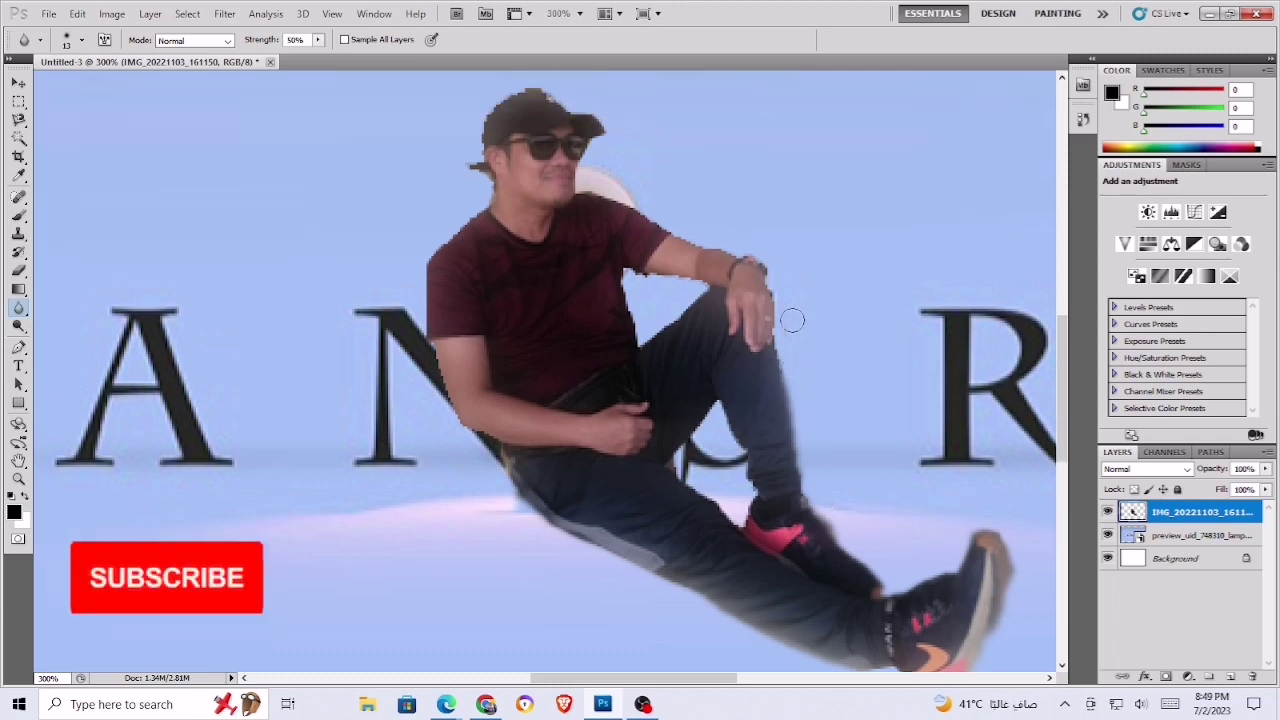
pyautogui.scroll(2, 760, 325)
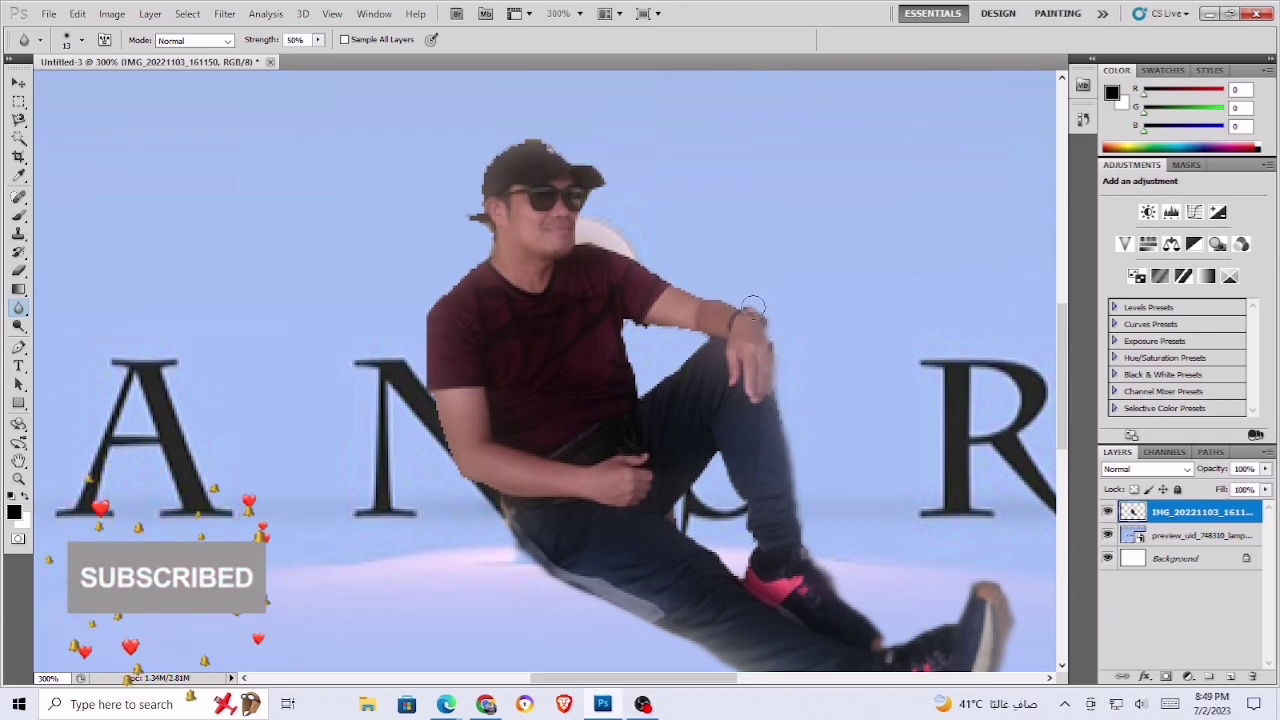
pyautogui.scroll(2, 615, 261)
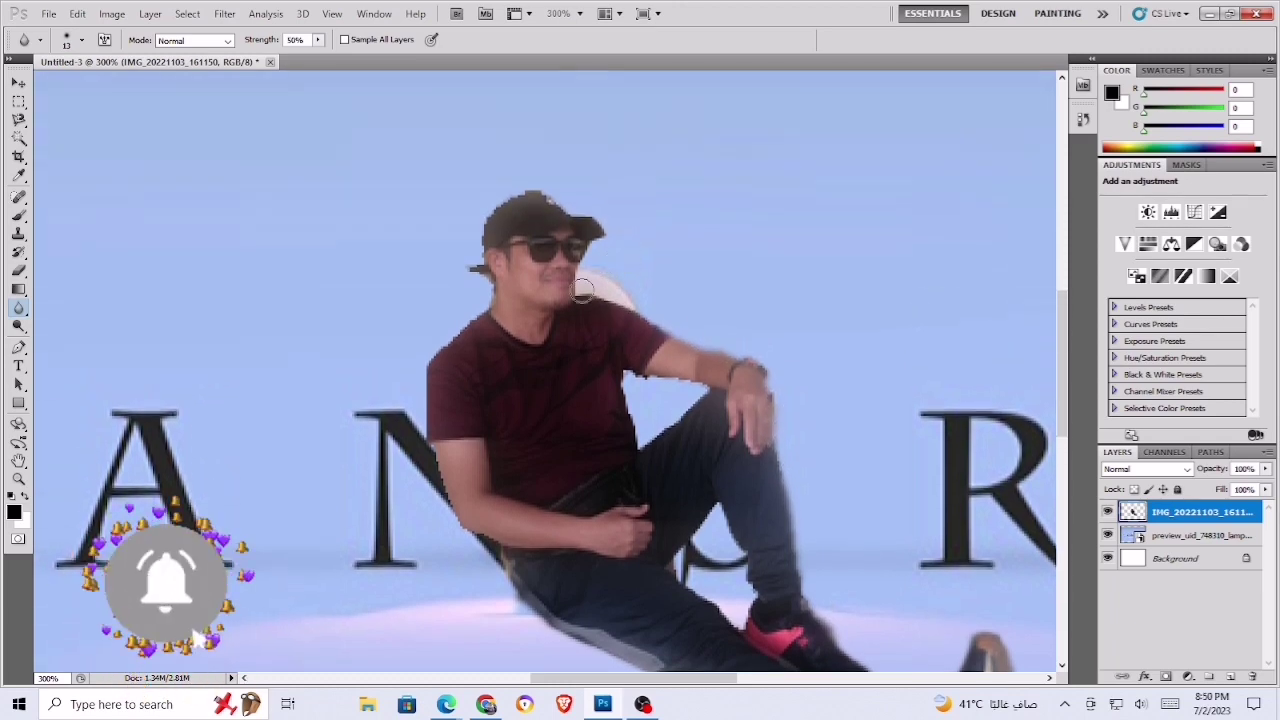
pyautogui.scroll(1, 600, 285)
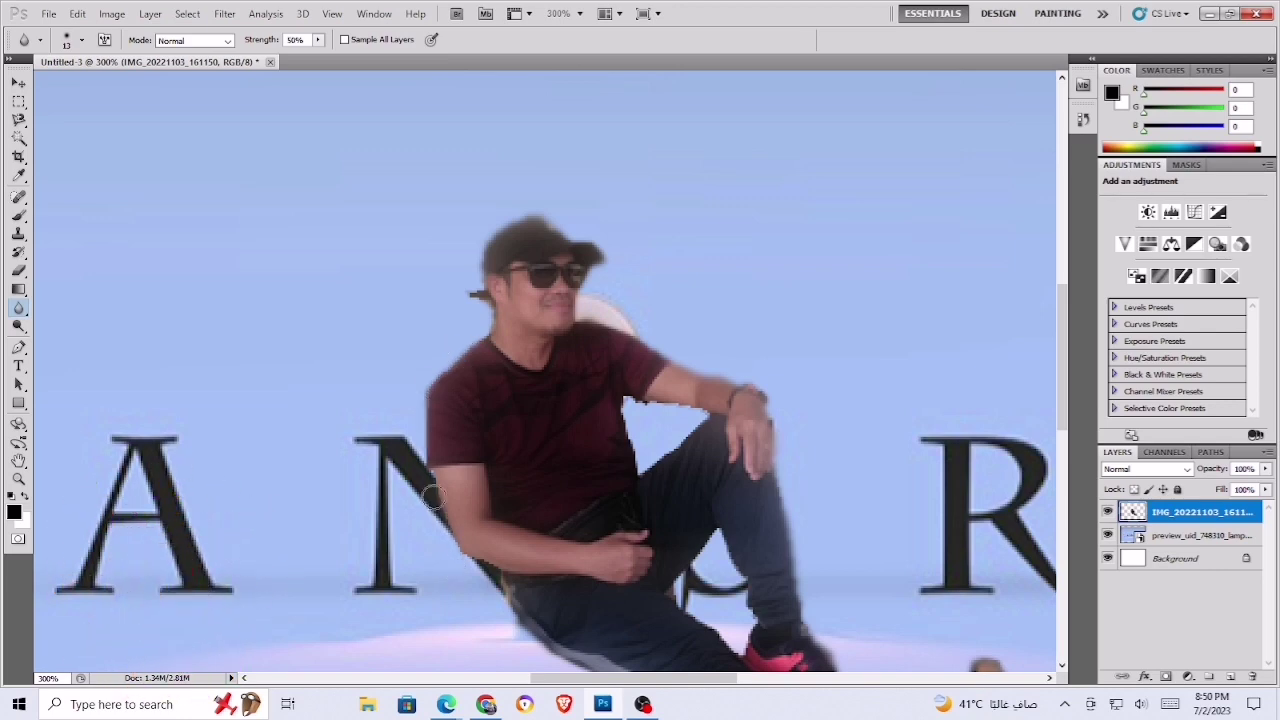
pyautogui.scroll(-3, 433, 500)
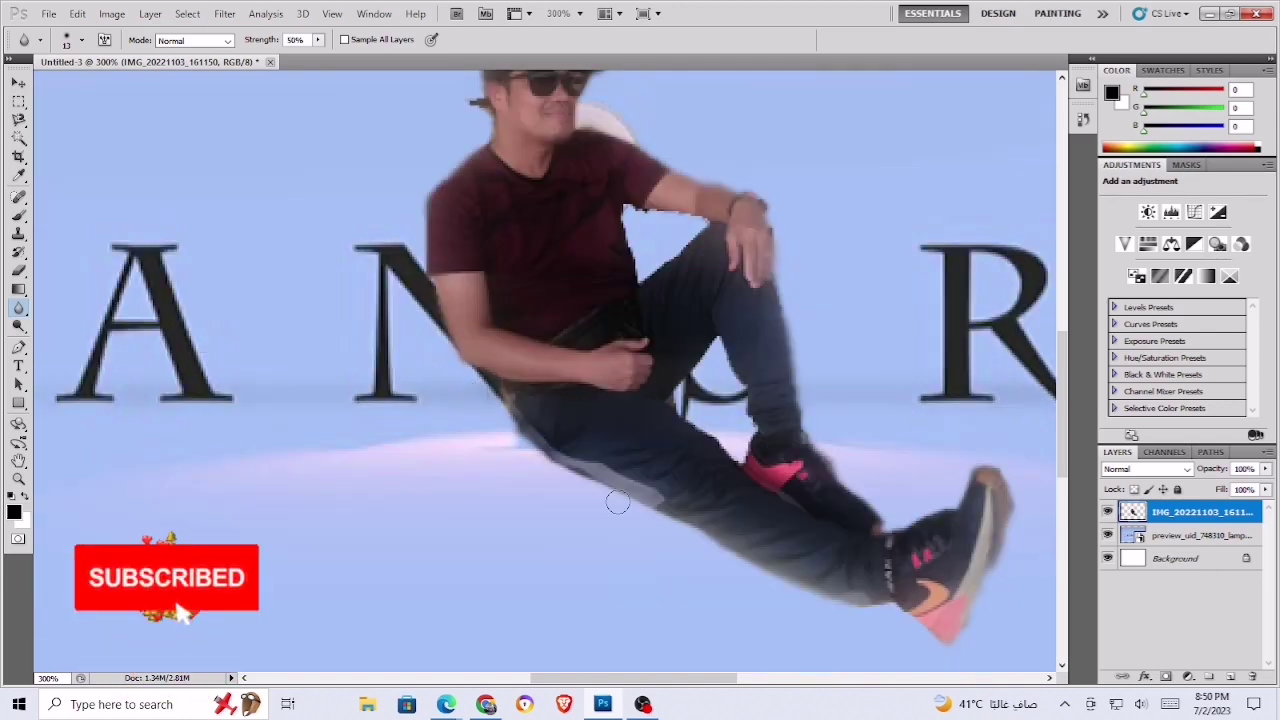
pyautogui.scroll(1, 728, 585)
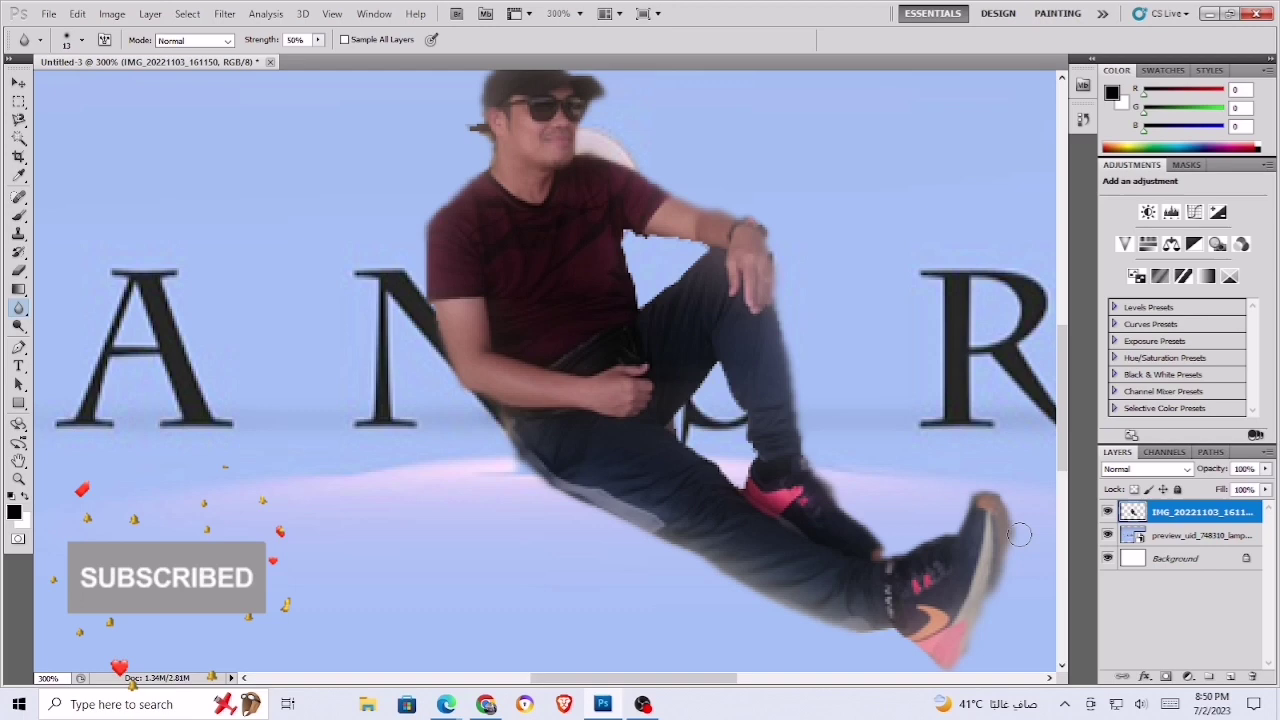
pyautogui.scroll(2, 1019, 535)
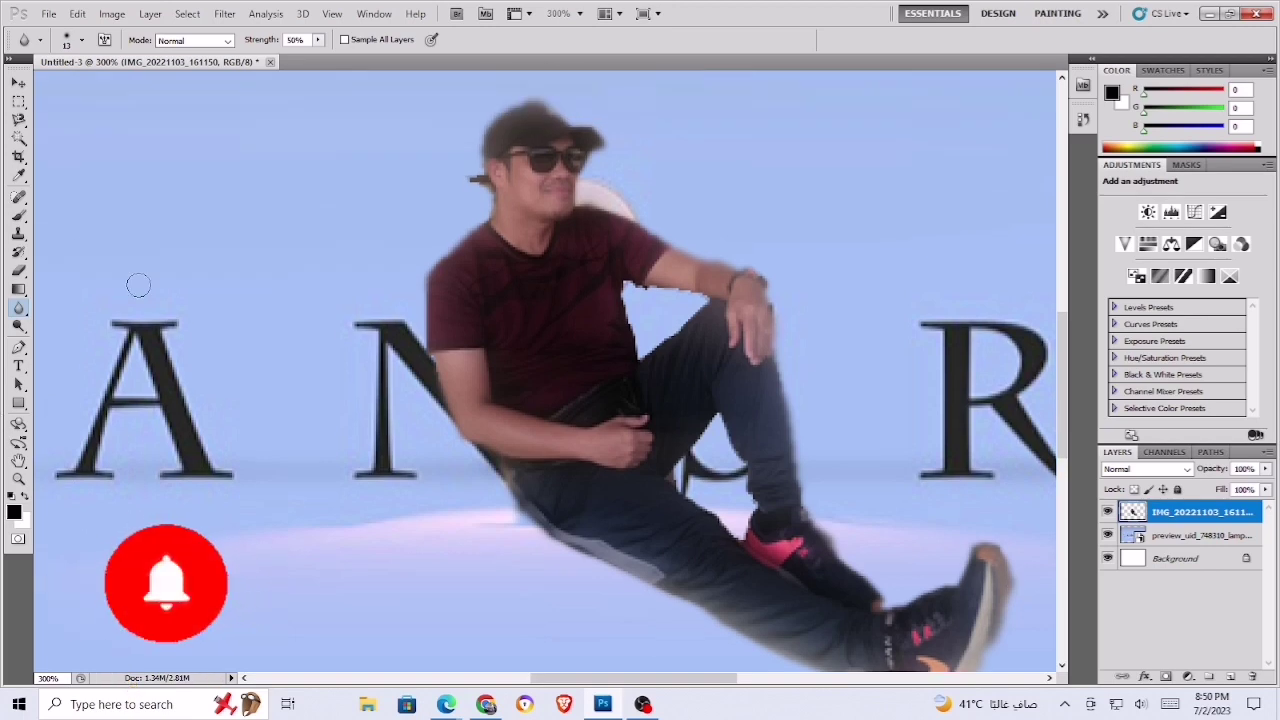
pyautogui.scroll(1, 797, 280)
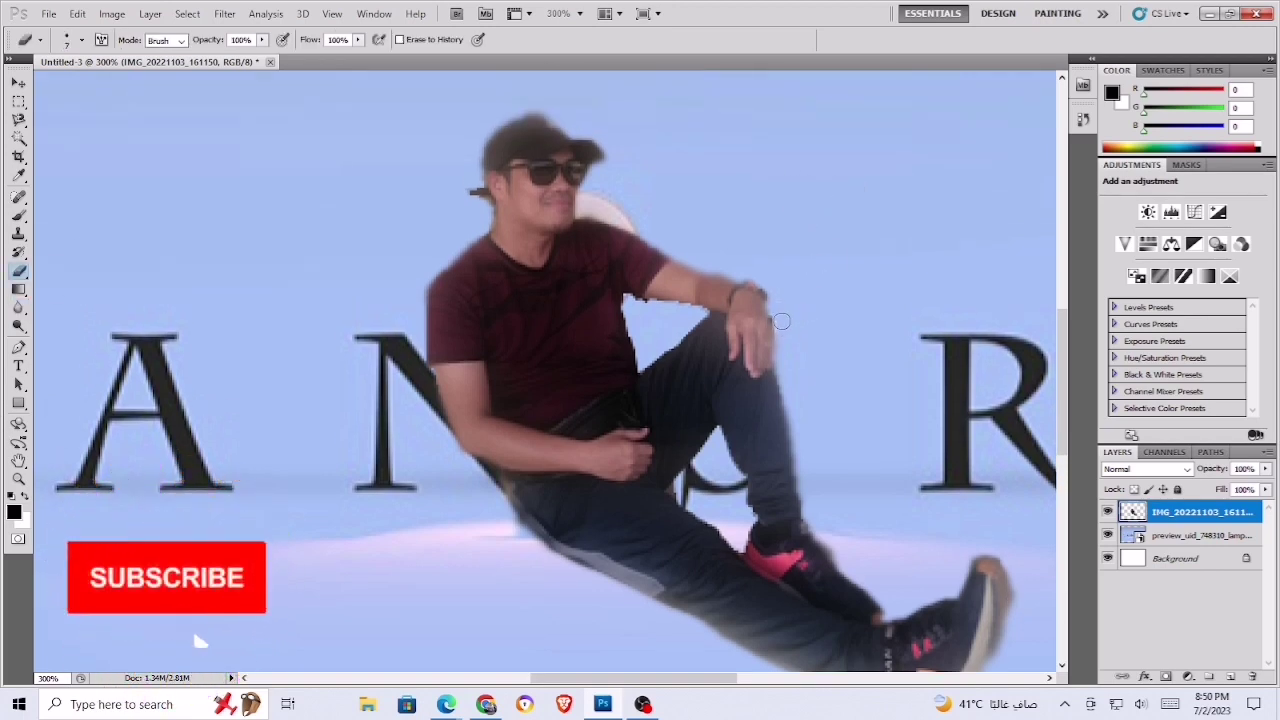
# - Work along the cutout's rough edges at 300% zoom, erasing leftover background
pyautogui.scroll(-3, 820, 440)
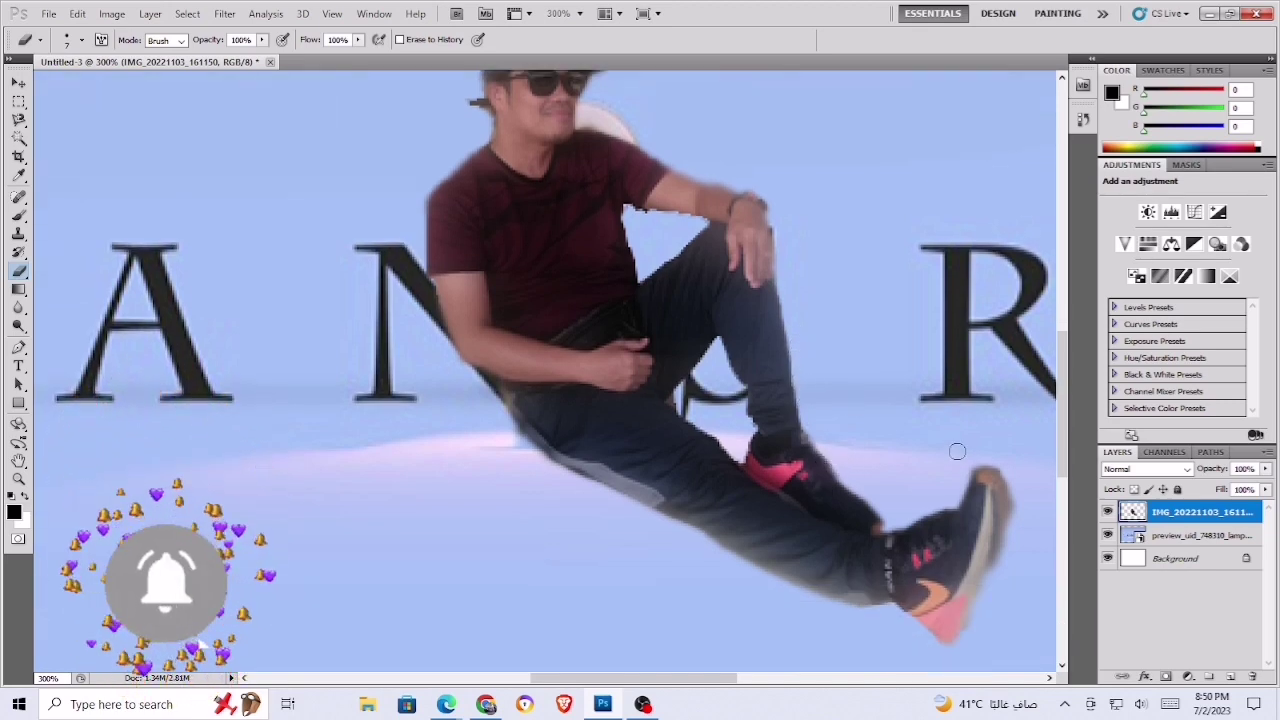
pyautogui.scroll(-1, 960, 445)
pyautogui.scroll(-1, 984, 427)
pyautogui.scroll(-1, 984, 427)
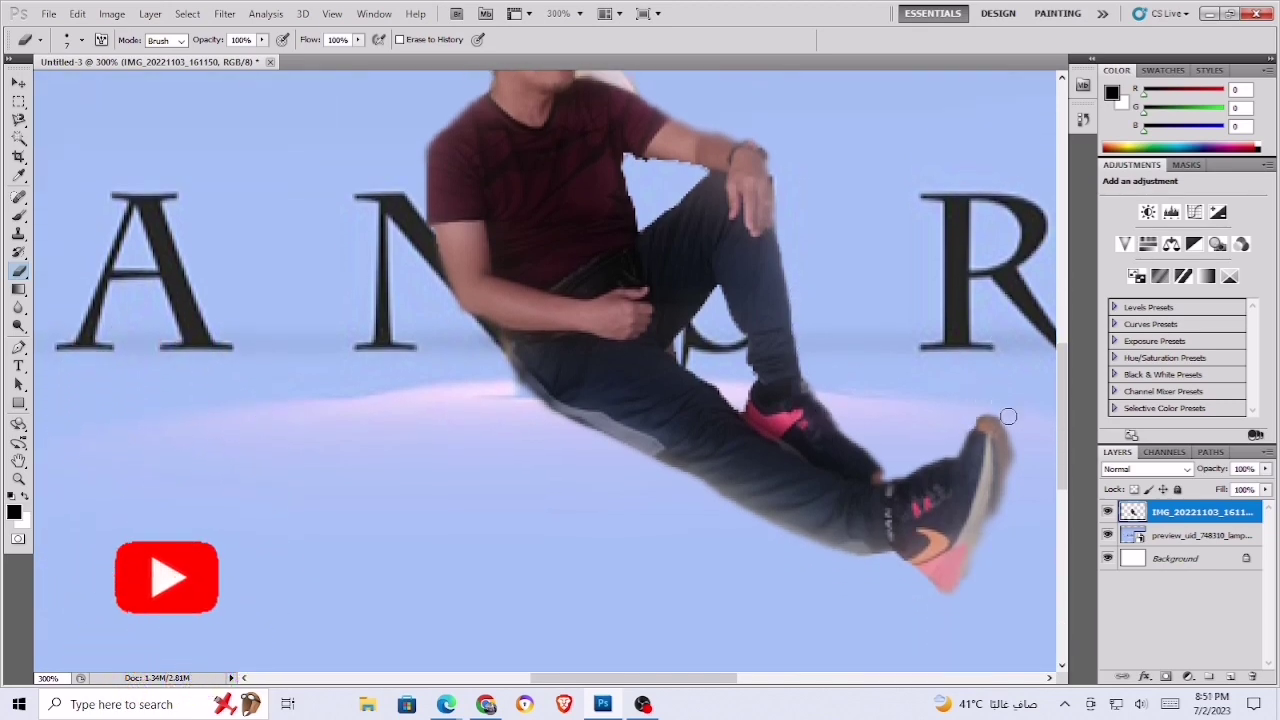
pyautogui.scroll(-3, 1008, 428)
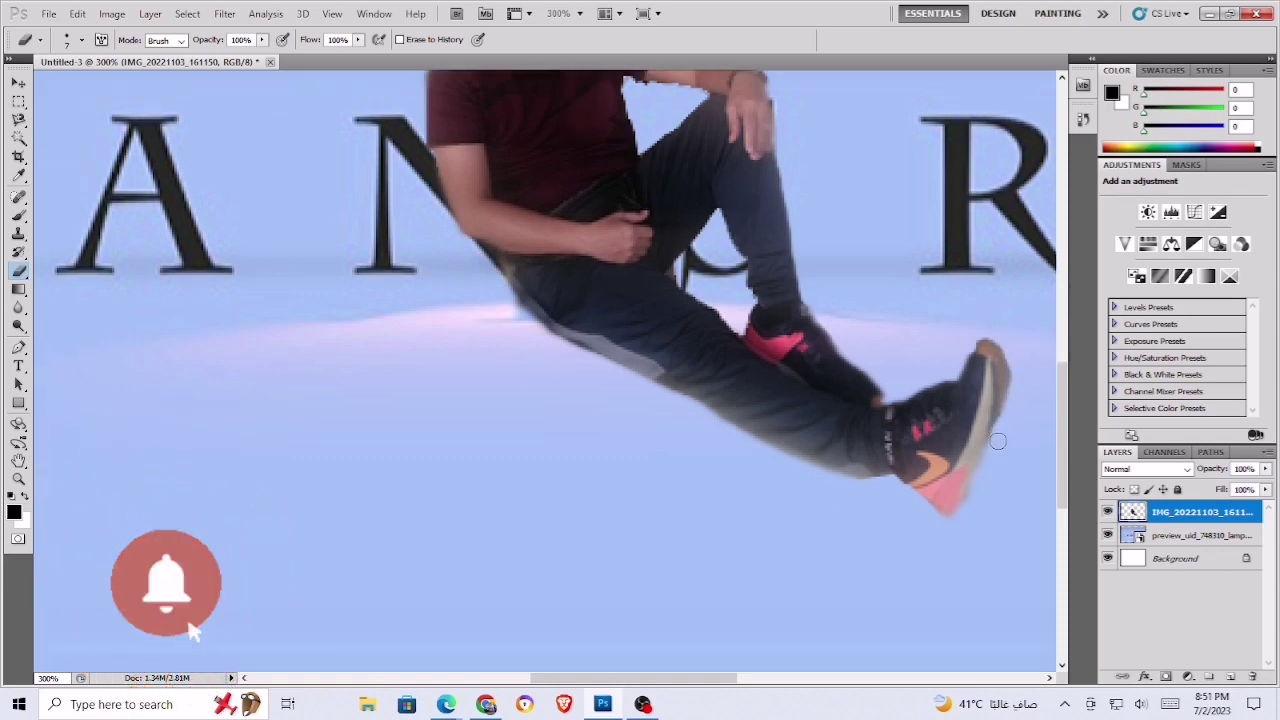
pyautogui.scroll(-2, 998, 430)
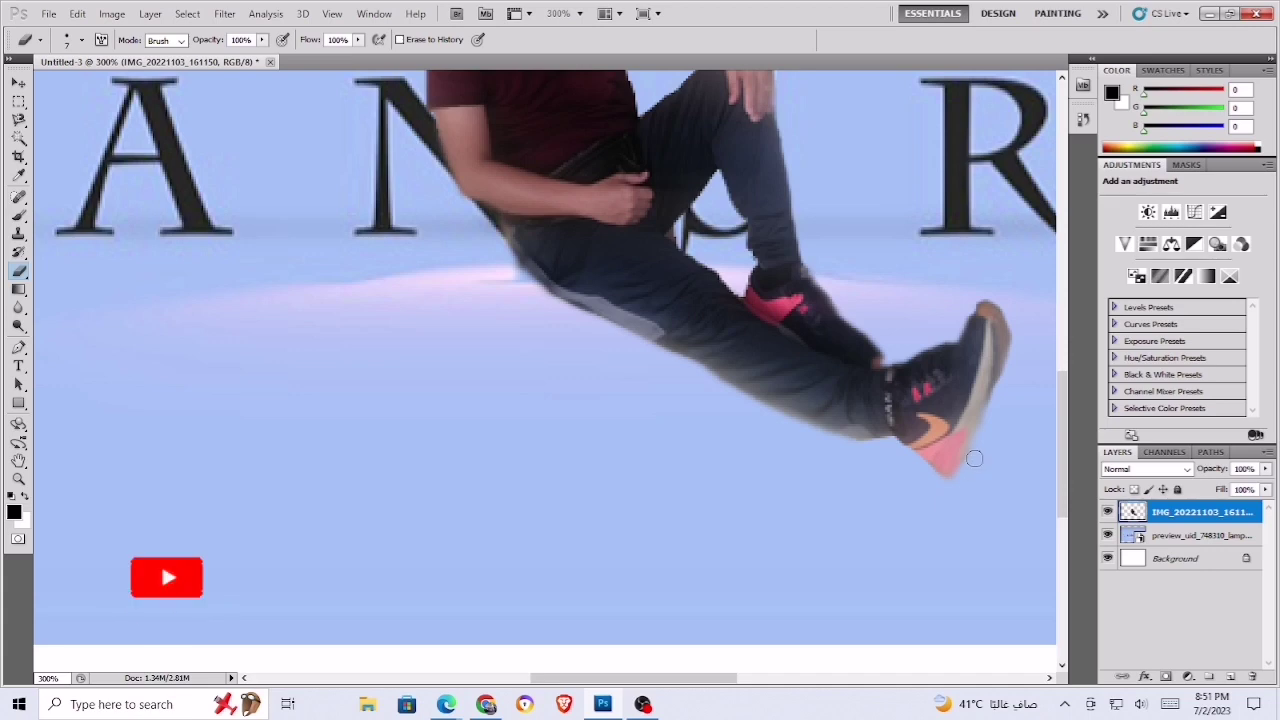
pyautogui.scroll(-2, 936, 505)
pyautogui.scroll(2, 642, 357)
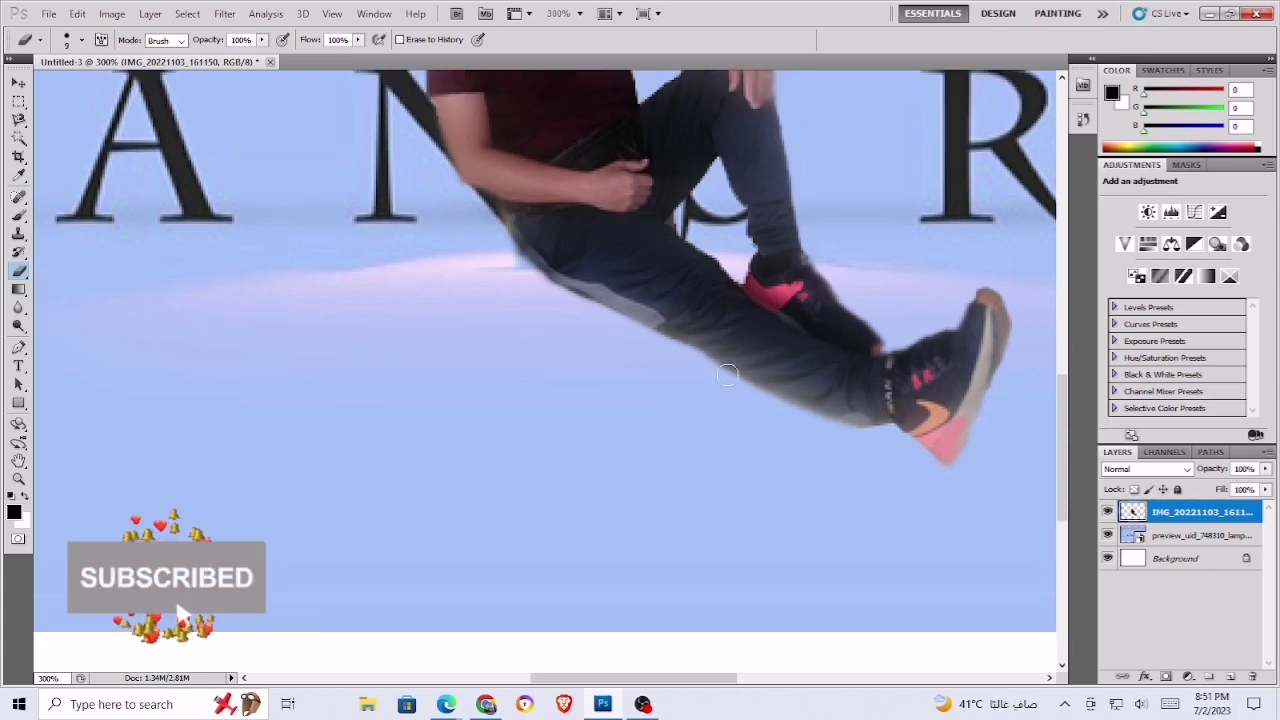
pyautogui.scroll(2, 520, 330)
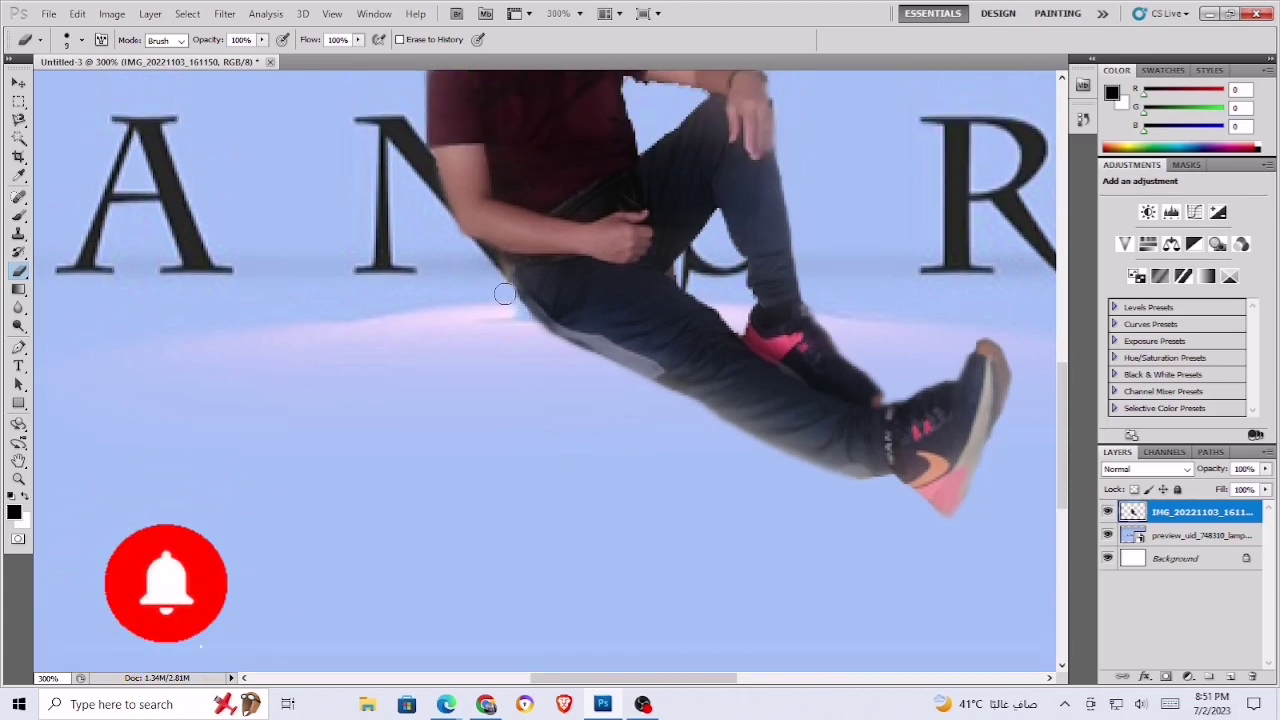
pyautogui.scroll(1, 600, 450)
pyautogui.scroll(2, 640, 480)
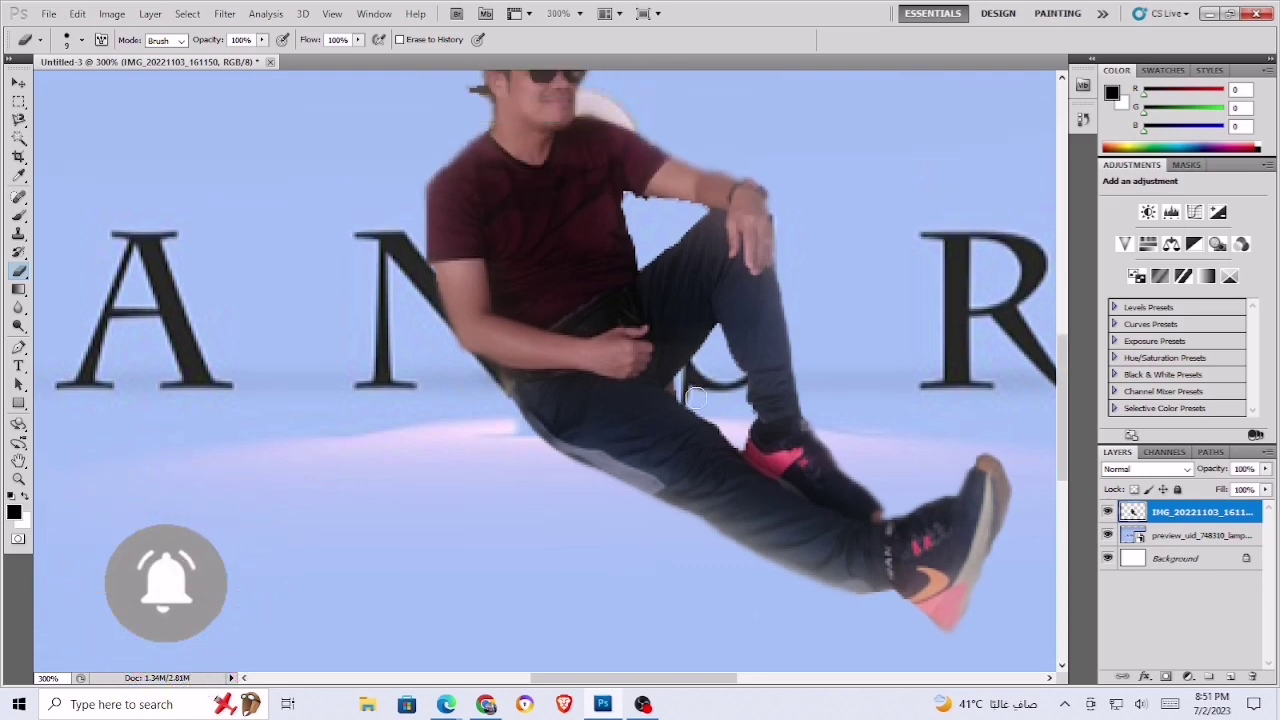
pyautogui.scroll(2, 373, 202)
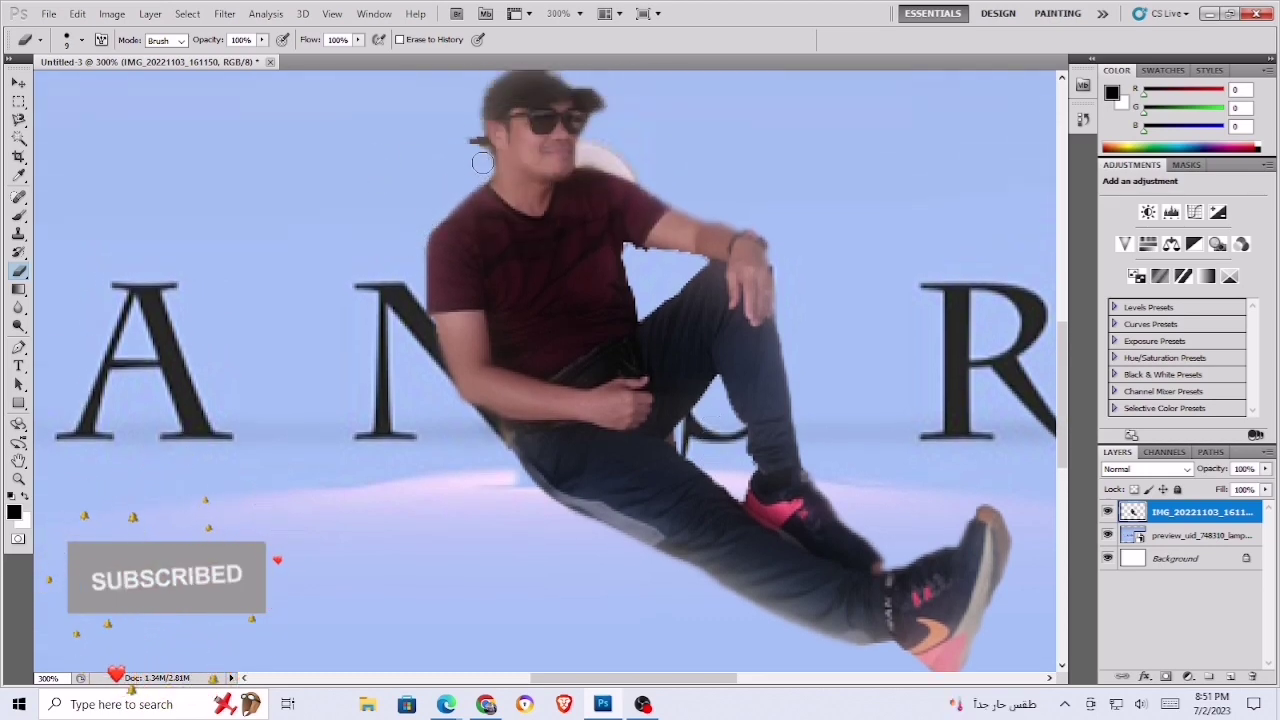
pyautogui.scroll(-3, 471, 177)
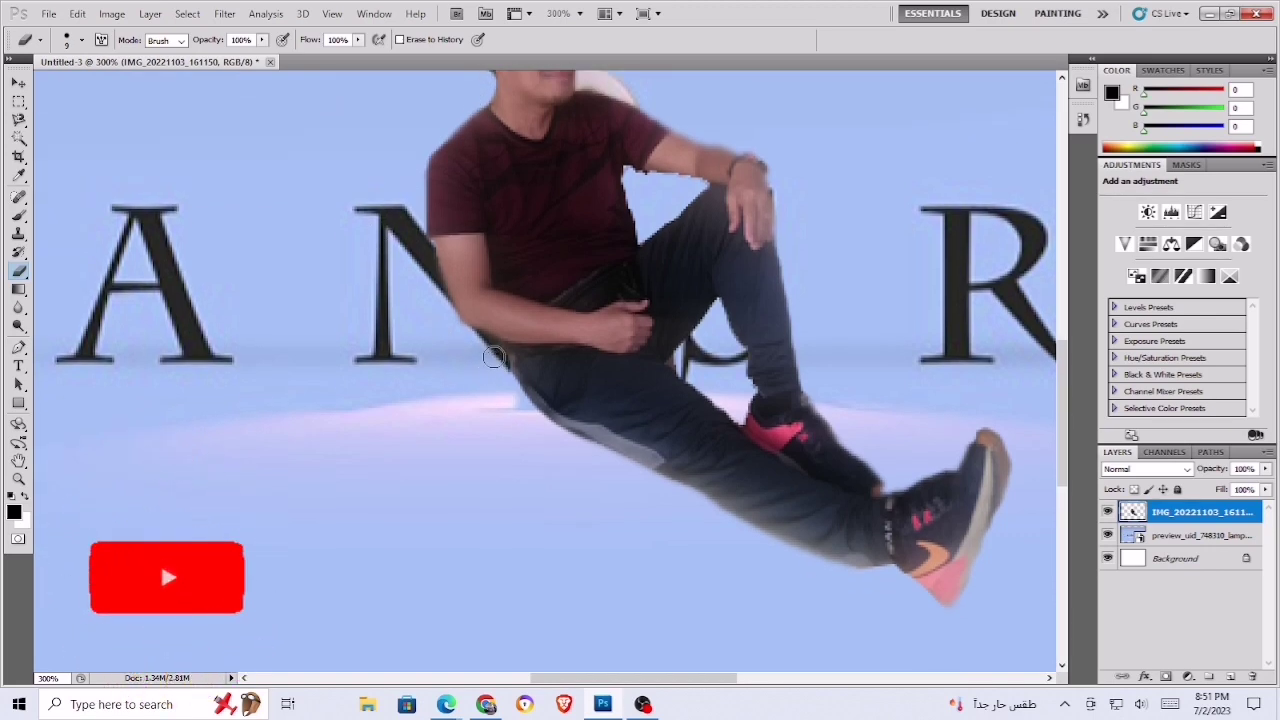
pyautogui.scroll(6, 492, 438)
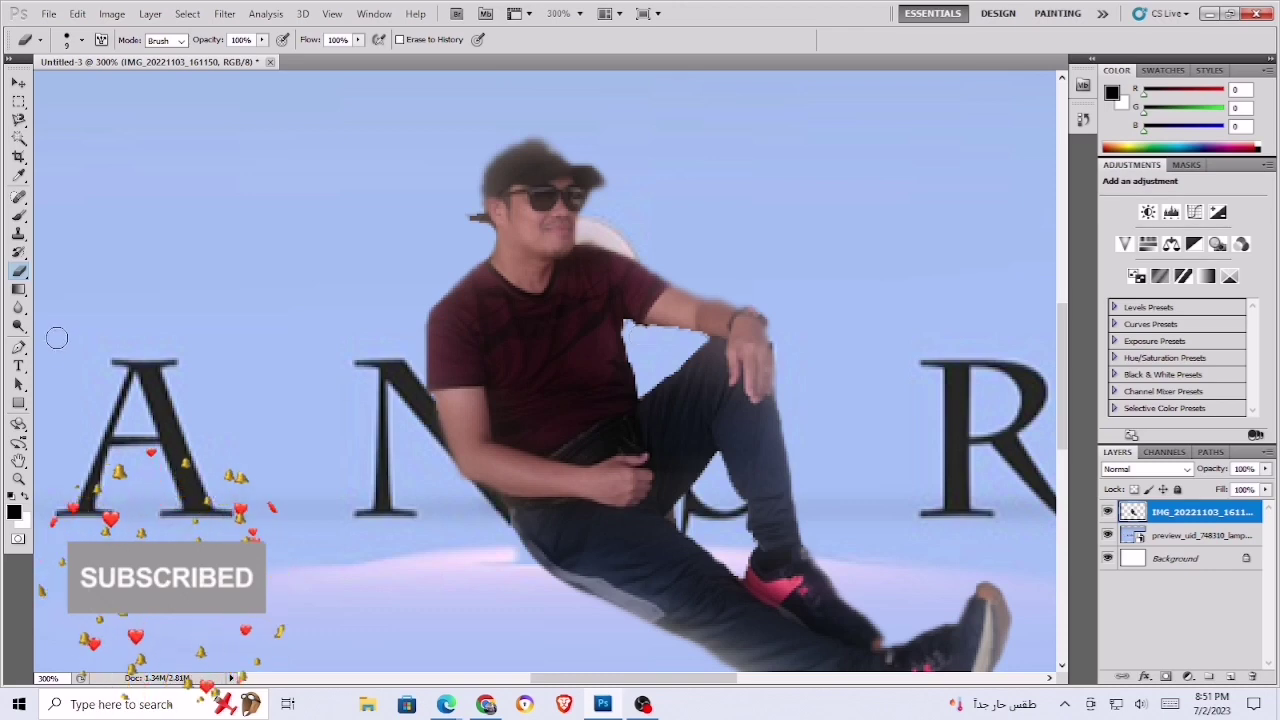
# - Blur and erase edges around the cap, arm and legs, resizing the eraser with [ and ]
pyautogui.click(19, 308)
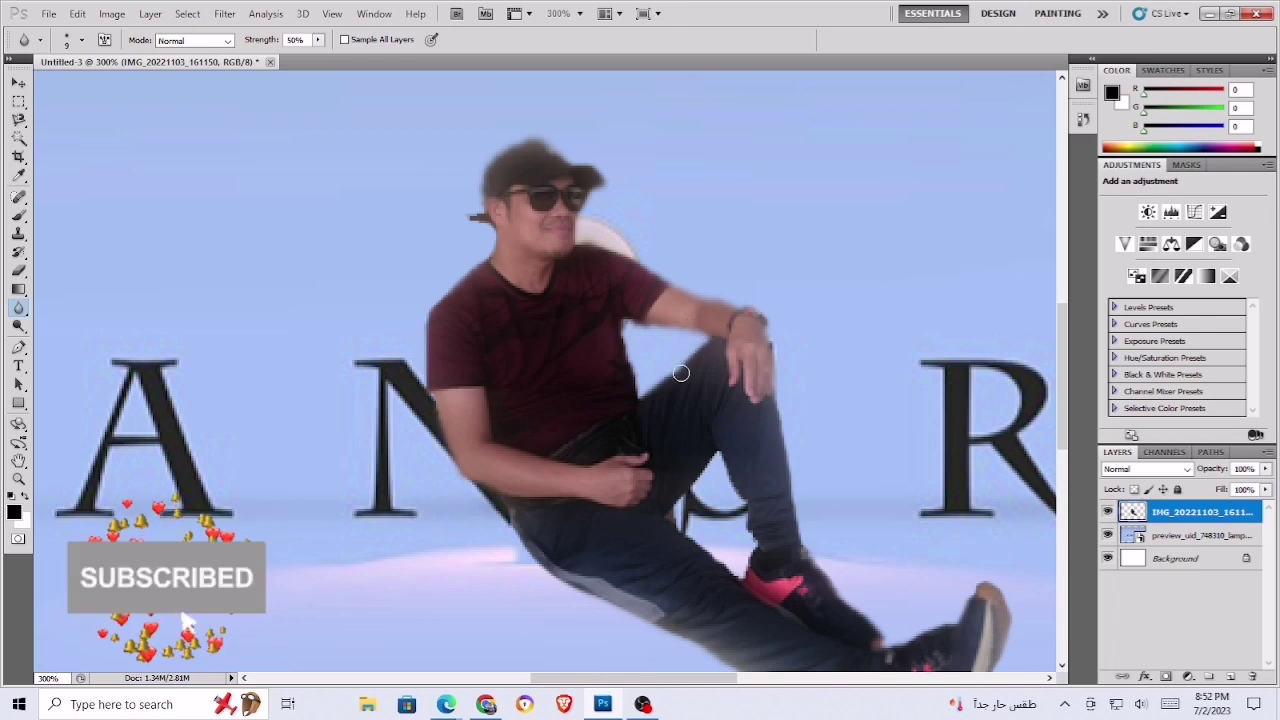
pyautogui.scroll(1, 670, 360)
pyautogui.press('e')
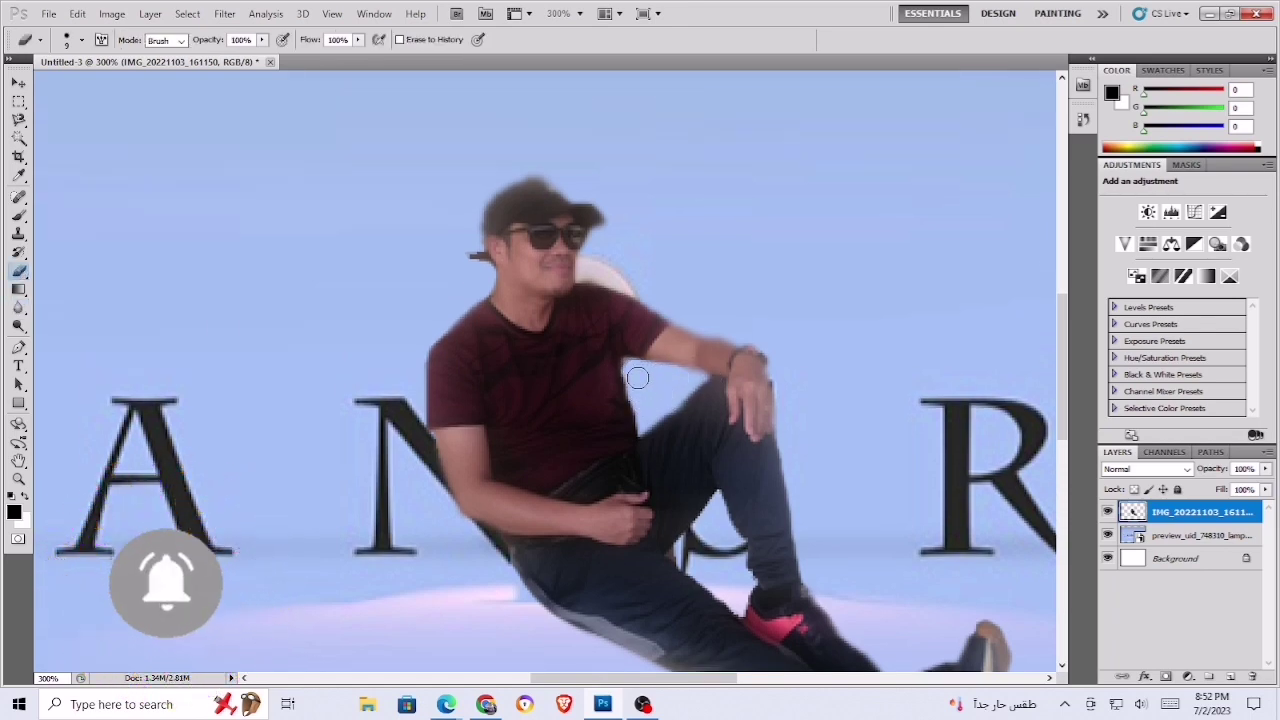
pyautogui.press('[')
pyautogui.press('[')
pyautogui.press('[')
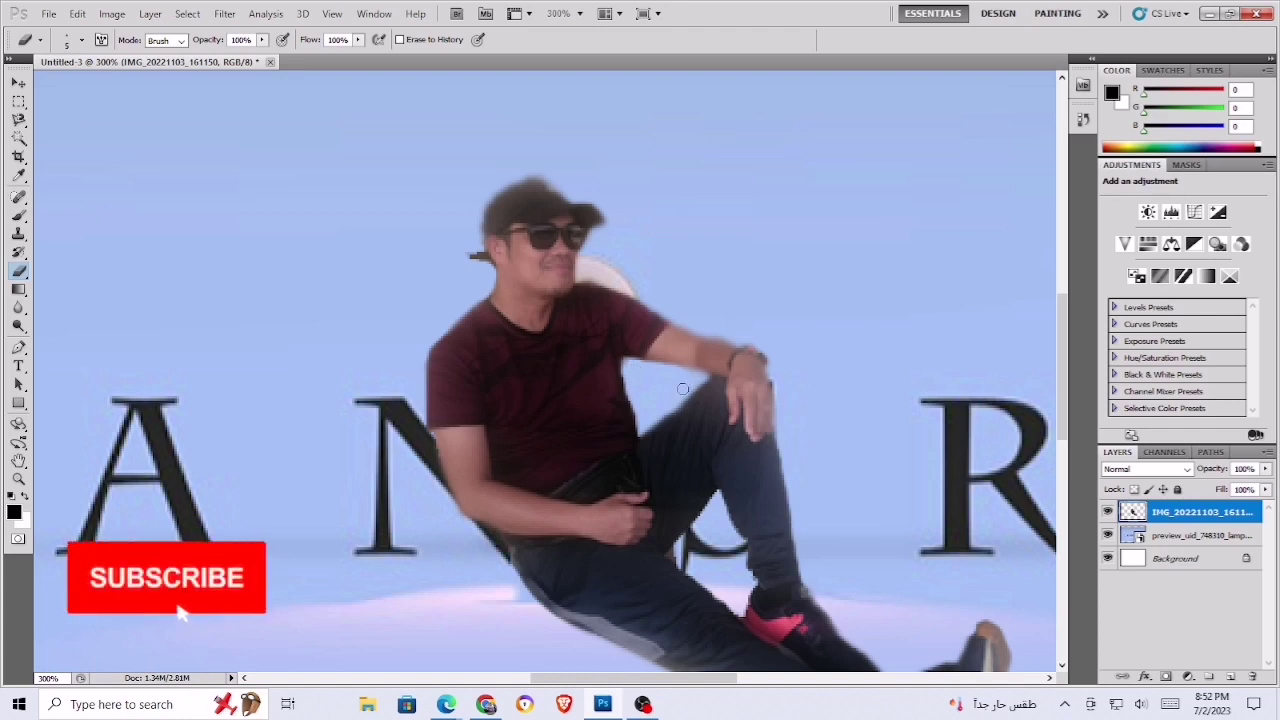
pyautogui.press(']')
pyautogui.press(']')
pyautogui.scroll(1, 733, 319)
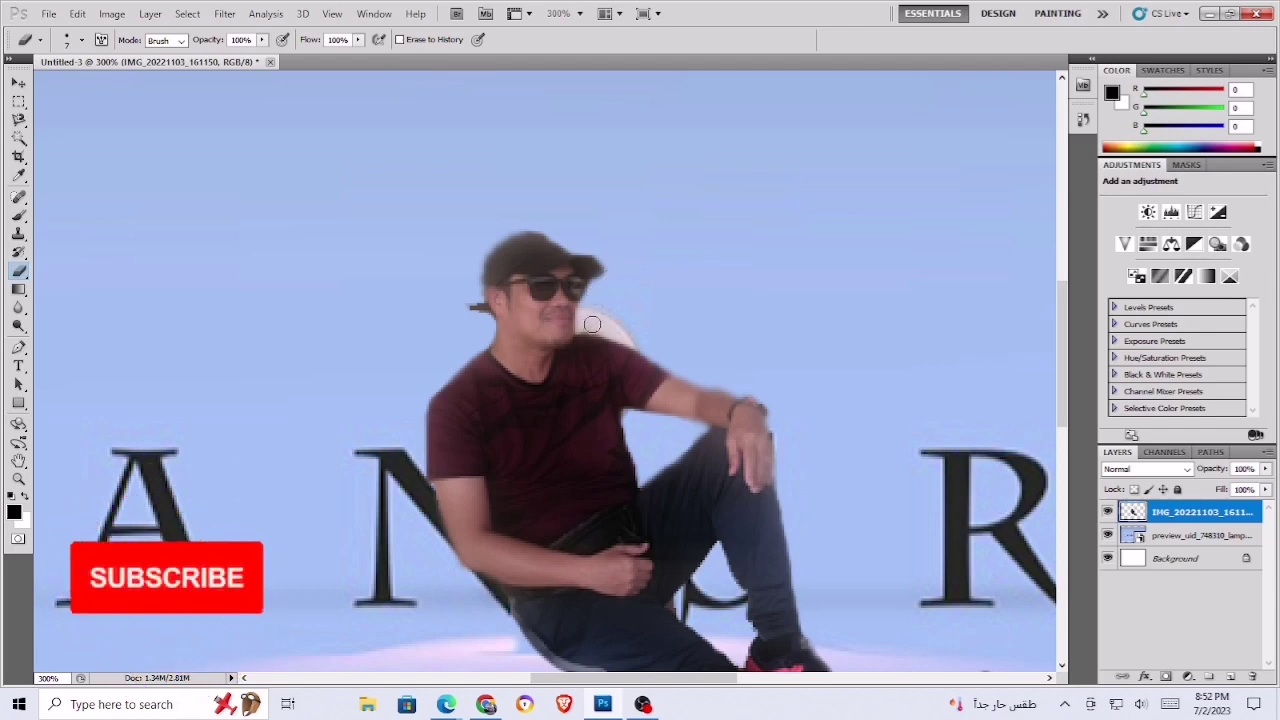
pyautogui.scroll(-3, 359, 594)
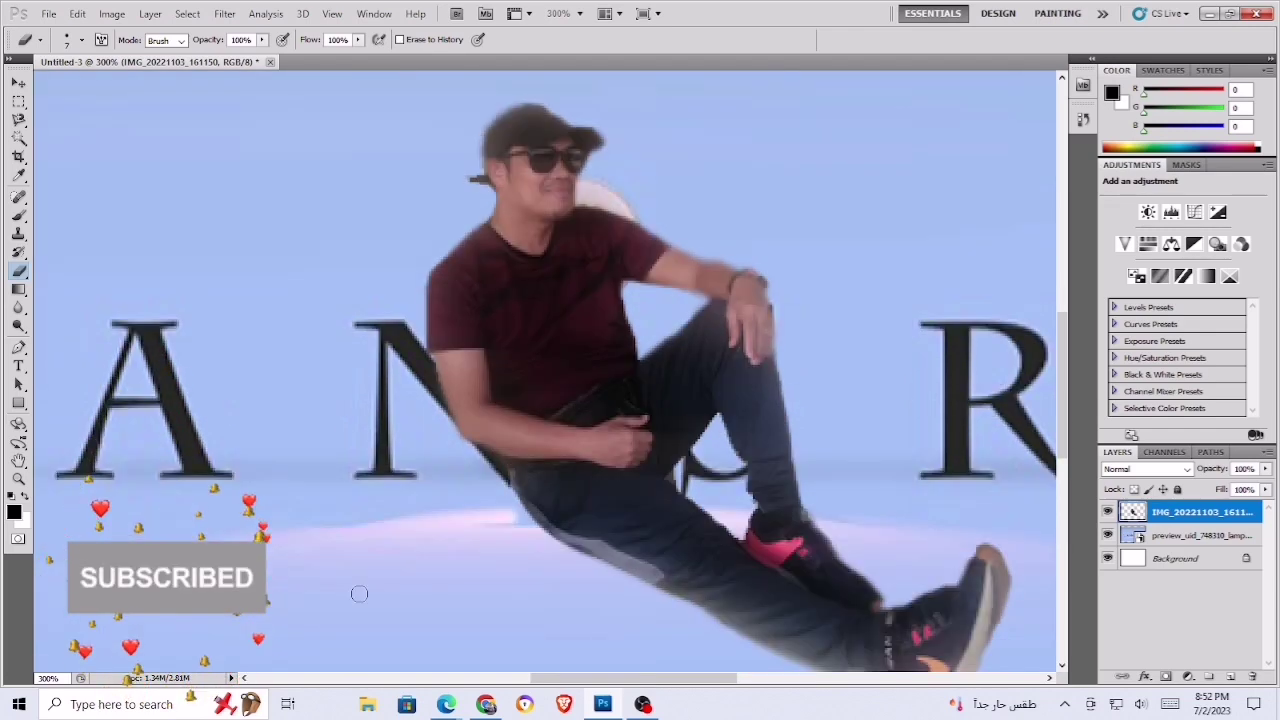
pyautogui.scroll(1, 701, 517)
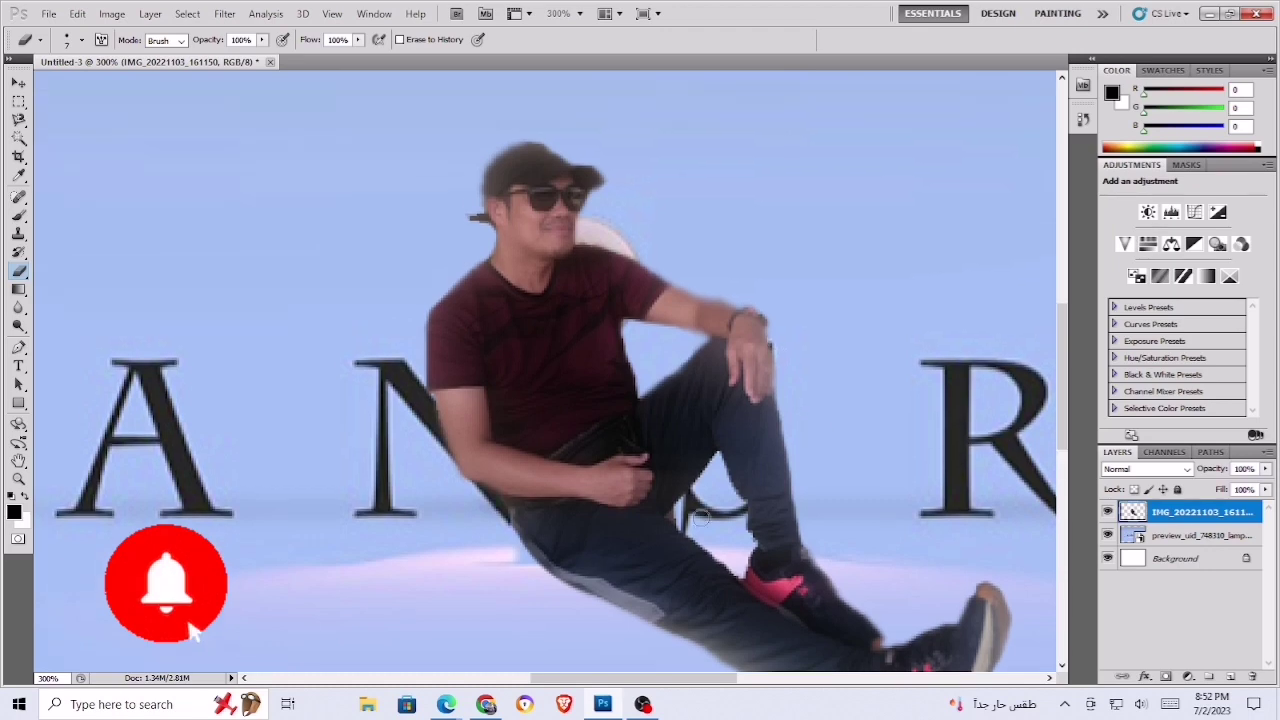
pyautogui.click(18, 478)
pyautogui.rightClick(471, 329)
# - Fit the banner on screen, reposition the man, and paint out the dark top strip
pyautogui.click(500, 337)
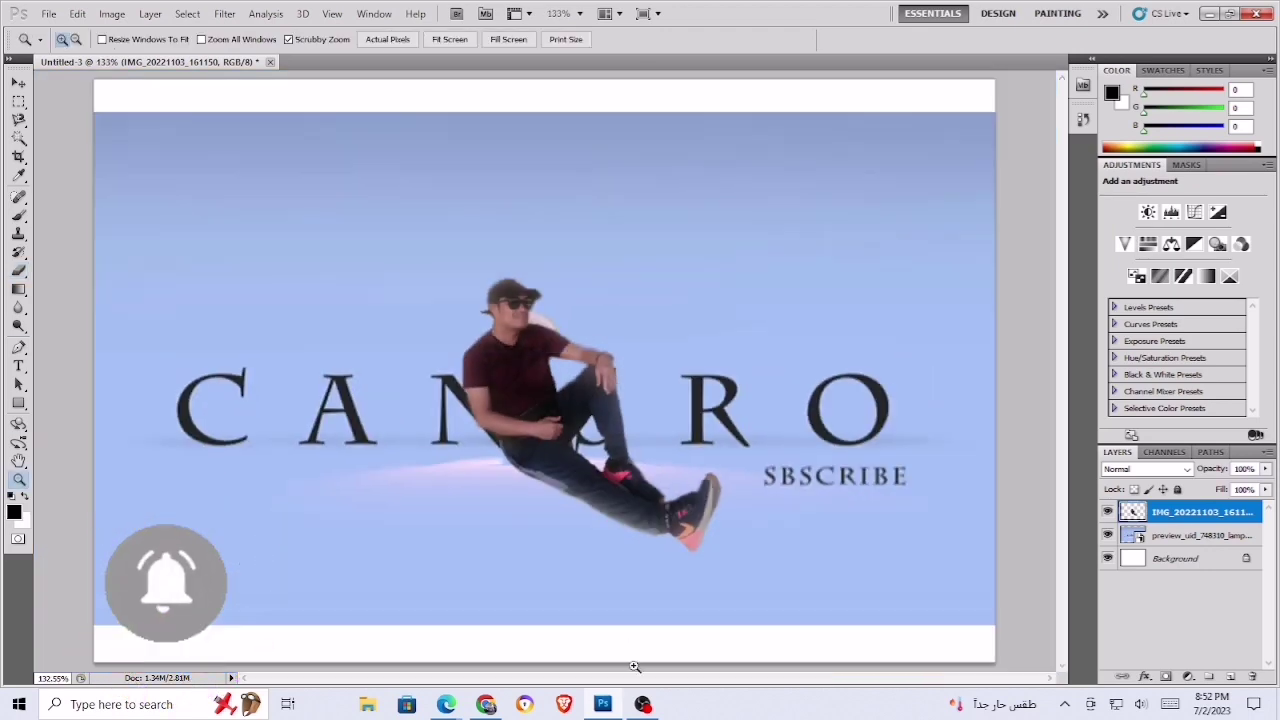
pyautogui.click(18, 82)
pyautogui.moveTo(540, 414); pyautogui.dragTo(573, 446)
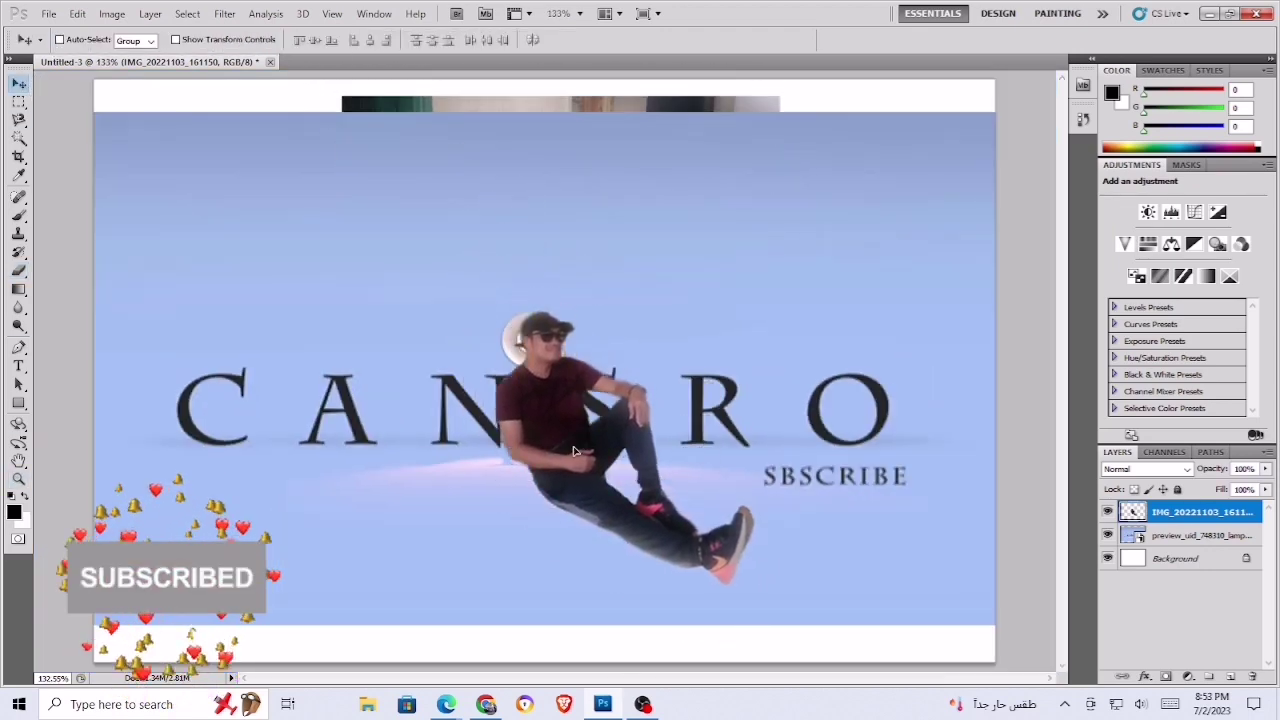
pyautogui.moveTo(573, 446); pyautogui.dragTo(562, 446)
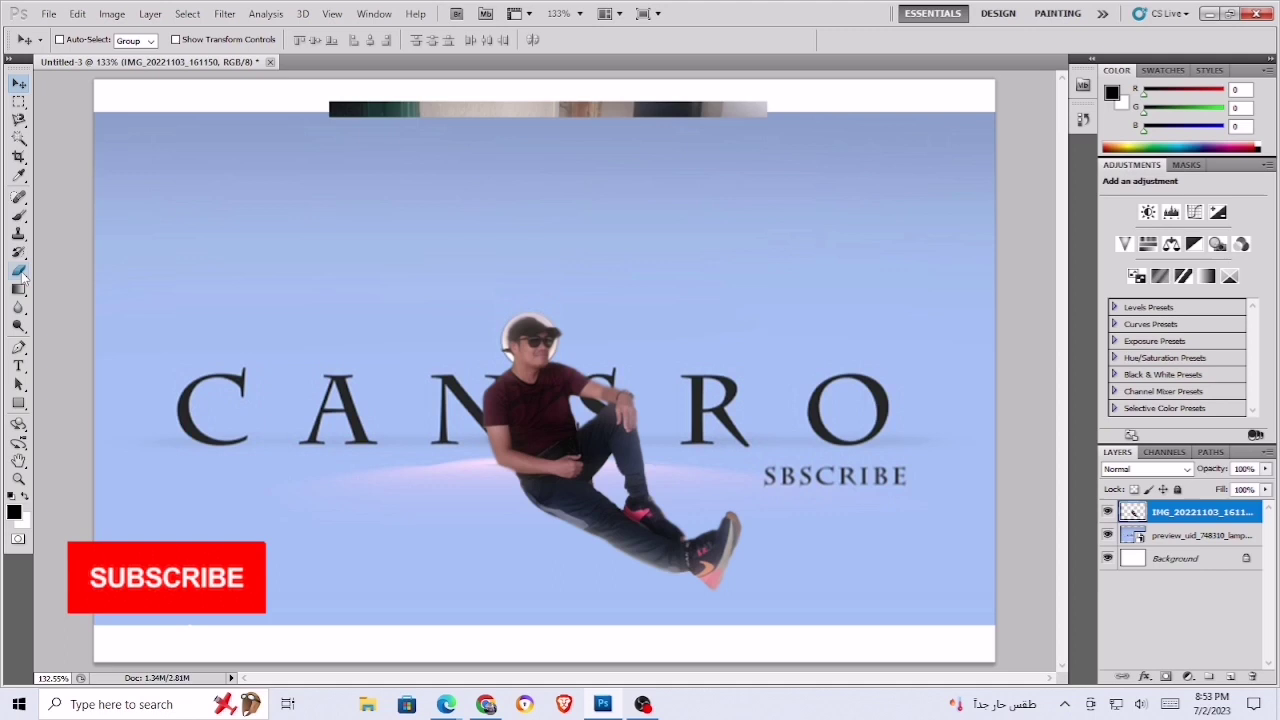
pyautogui.click(19, 271)
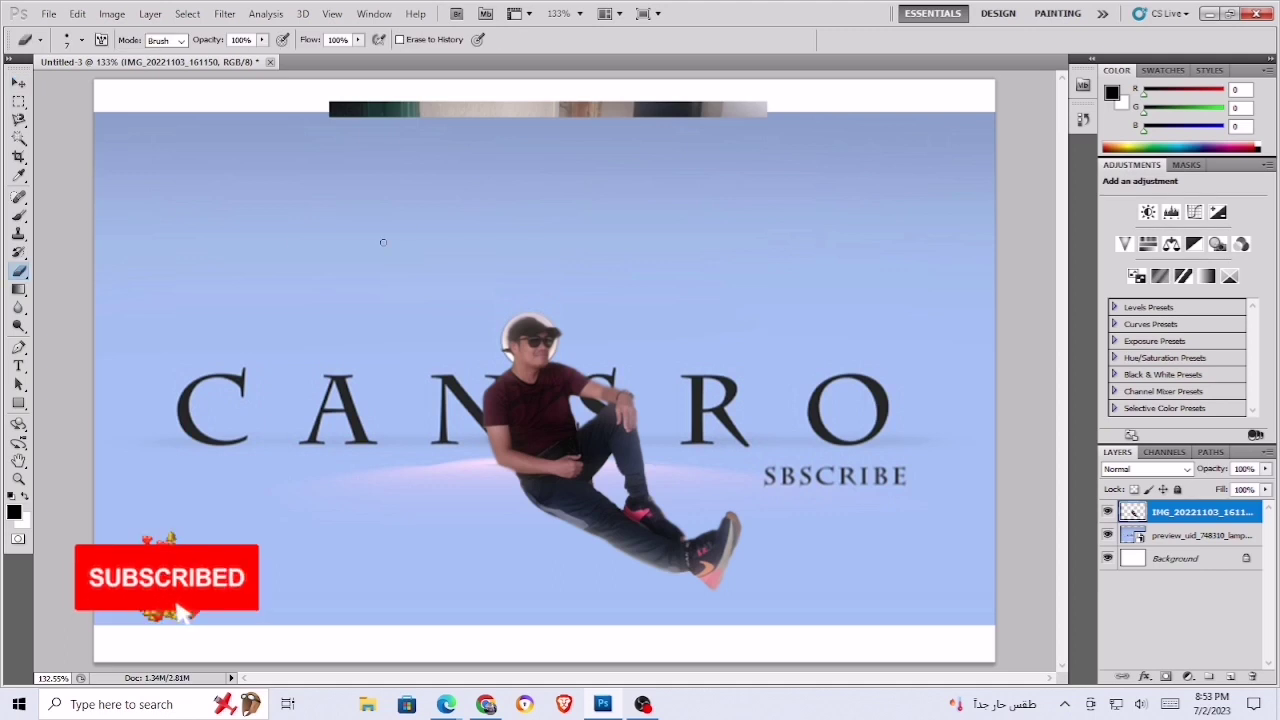
pyautogui.press(']')
pyautogui.moveTo(335, 108); pyautogui.dragTo(810, 106)
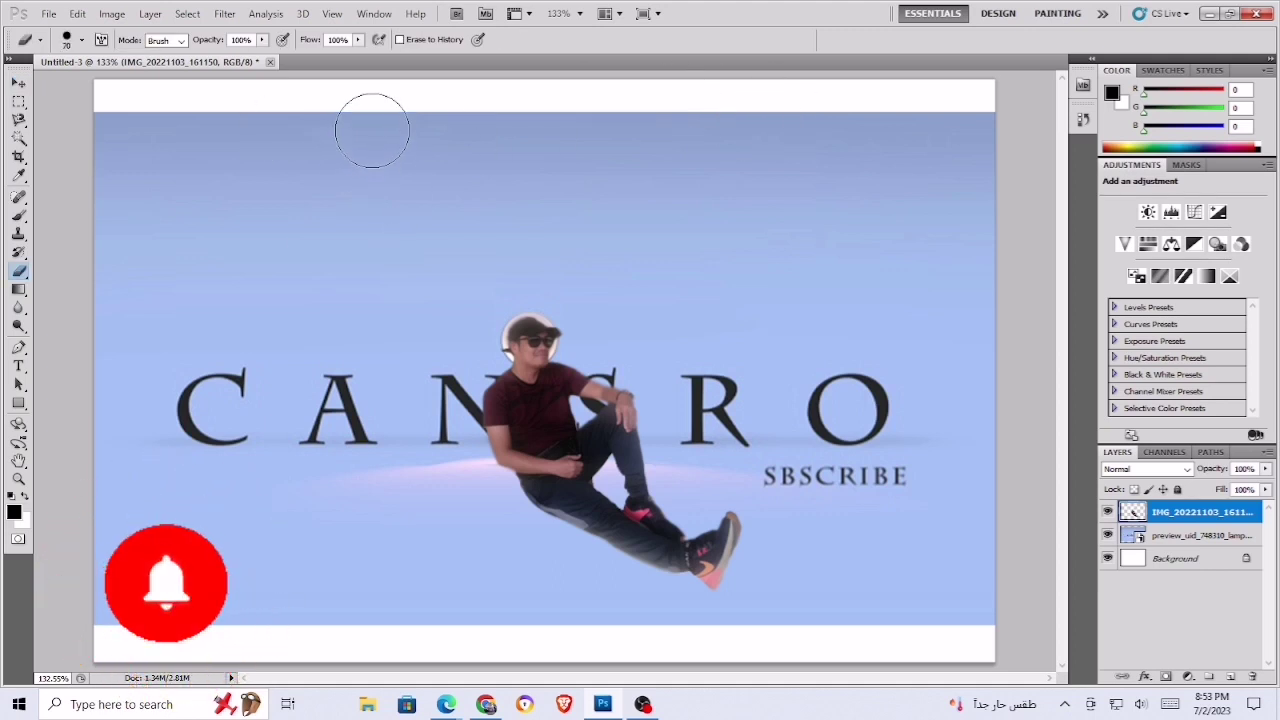
# - Scale the man to 51.69% with Free Transform and seat him over CANSRO's S
pyautogui.click(19, 83)
pyautogui.moveTo(585, 465)
pyautogui.mouseDown()
pyautogui.moveTo(570, 410)
pyautogui.moveTo(449, 457)
pyautogui.moveTo(576, 393)
pyautogui.mouseUp()
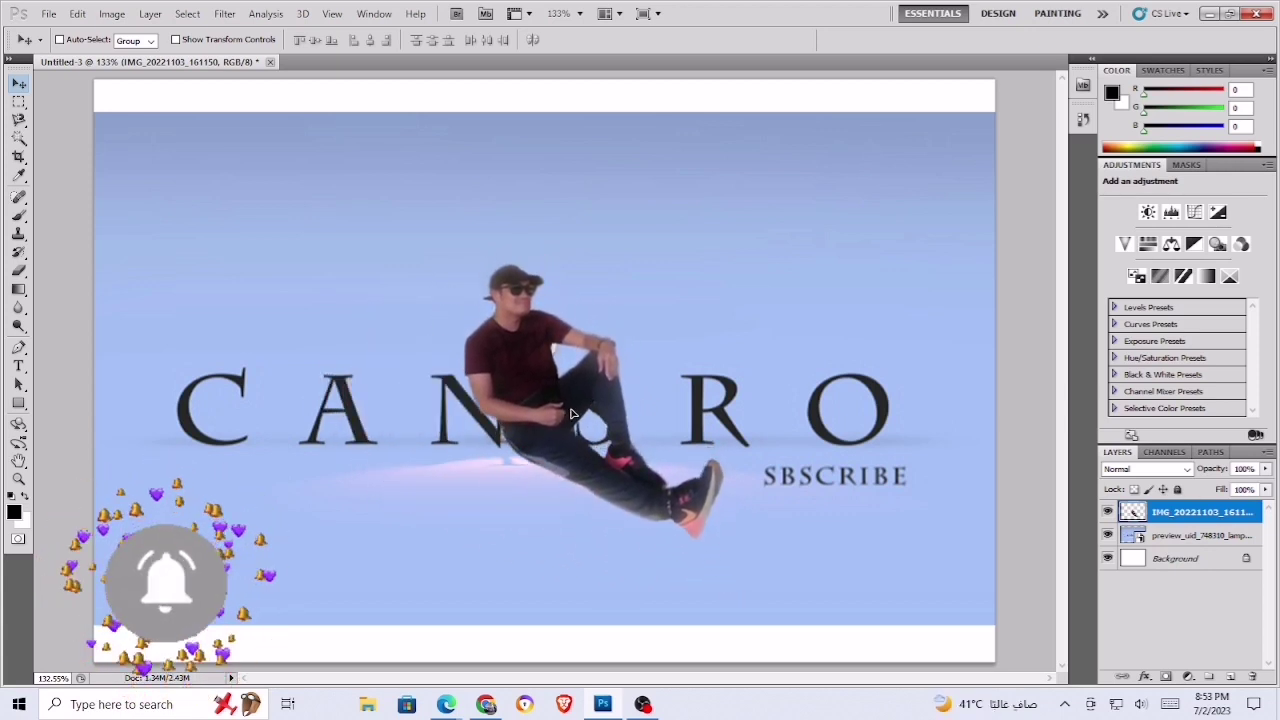
pyautogui.moveTo(576, 393); pyautogui.dragTo(594, 506)
pyautogui.hotkey('ctrl', 't')
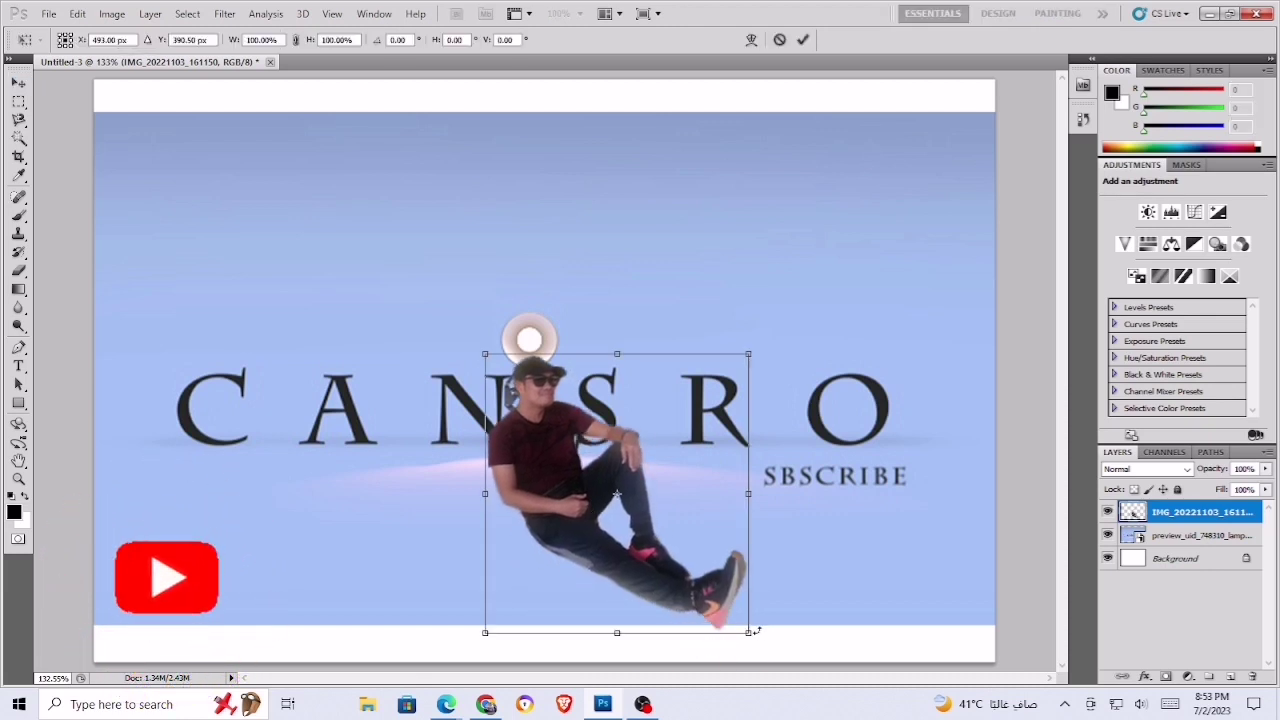
pyautogui.moveTo(749, 626); pyautogui.dragTo(620, 494)
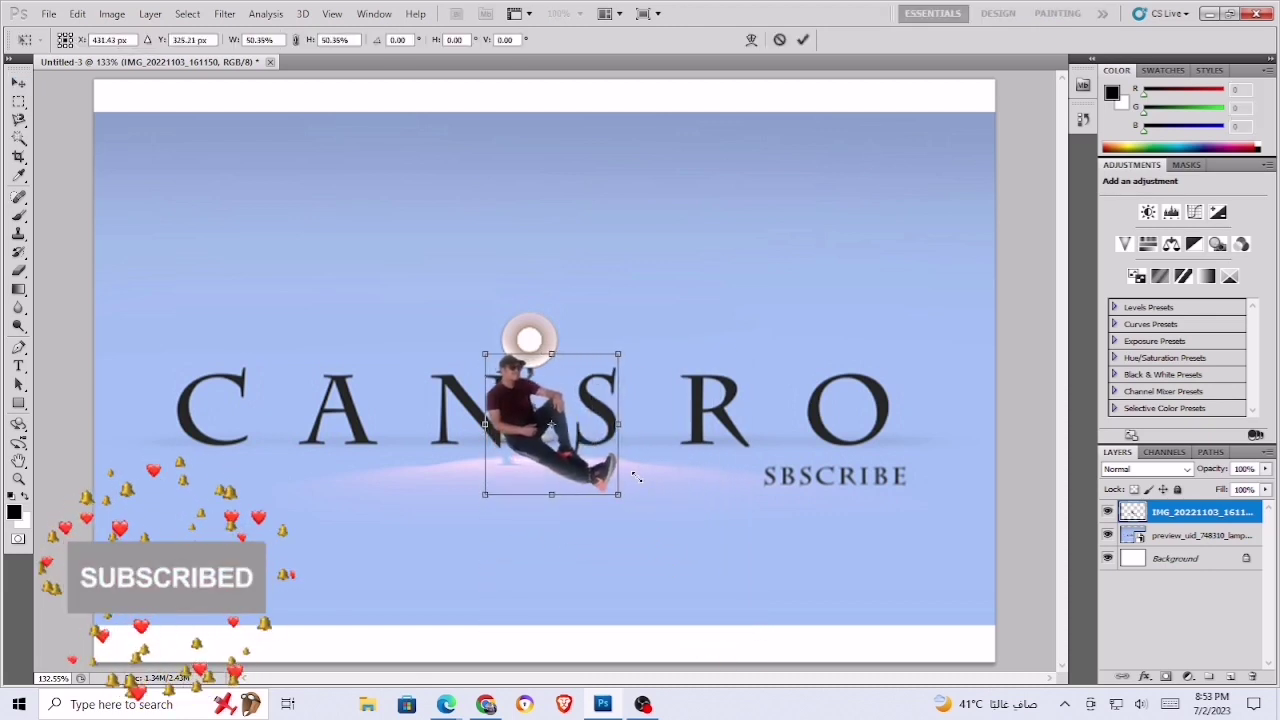
pyautogui.moveTo(532, 430); pyautogui.dragTo(545, 427)
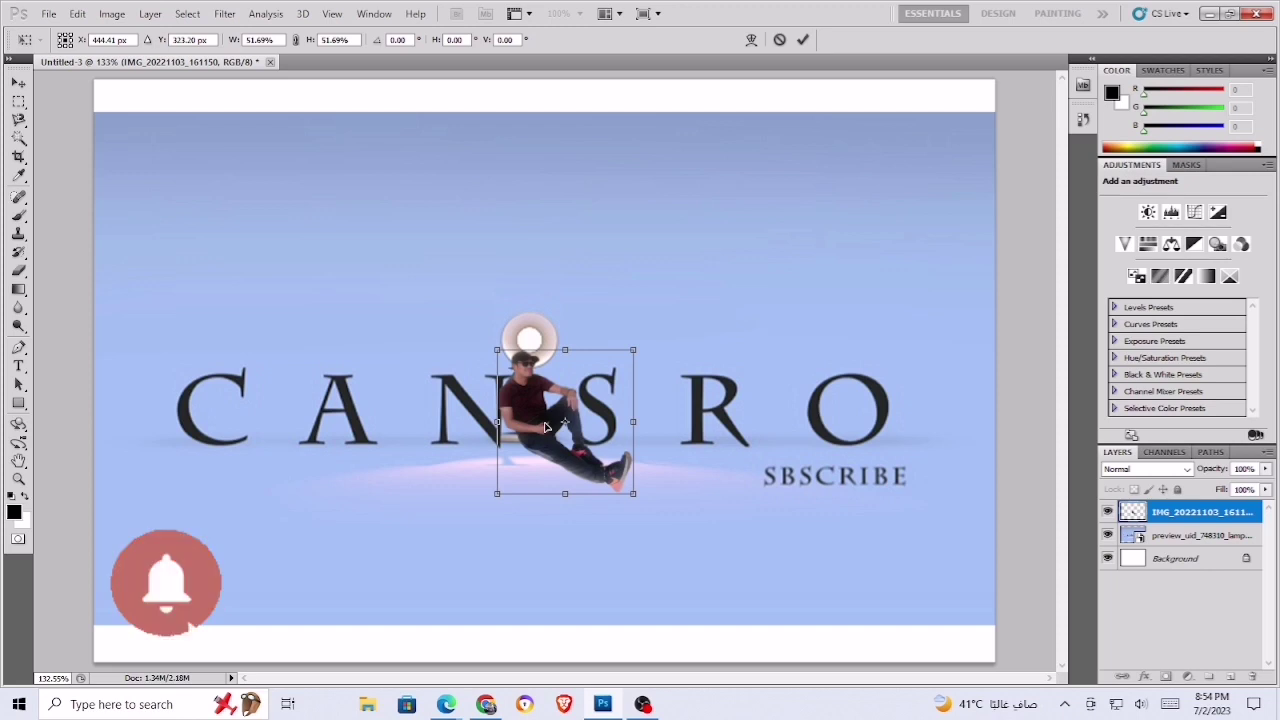
pyautogui.click(802, 39)
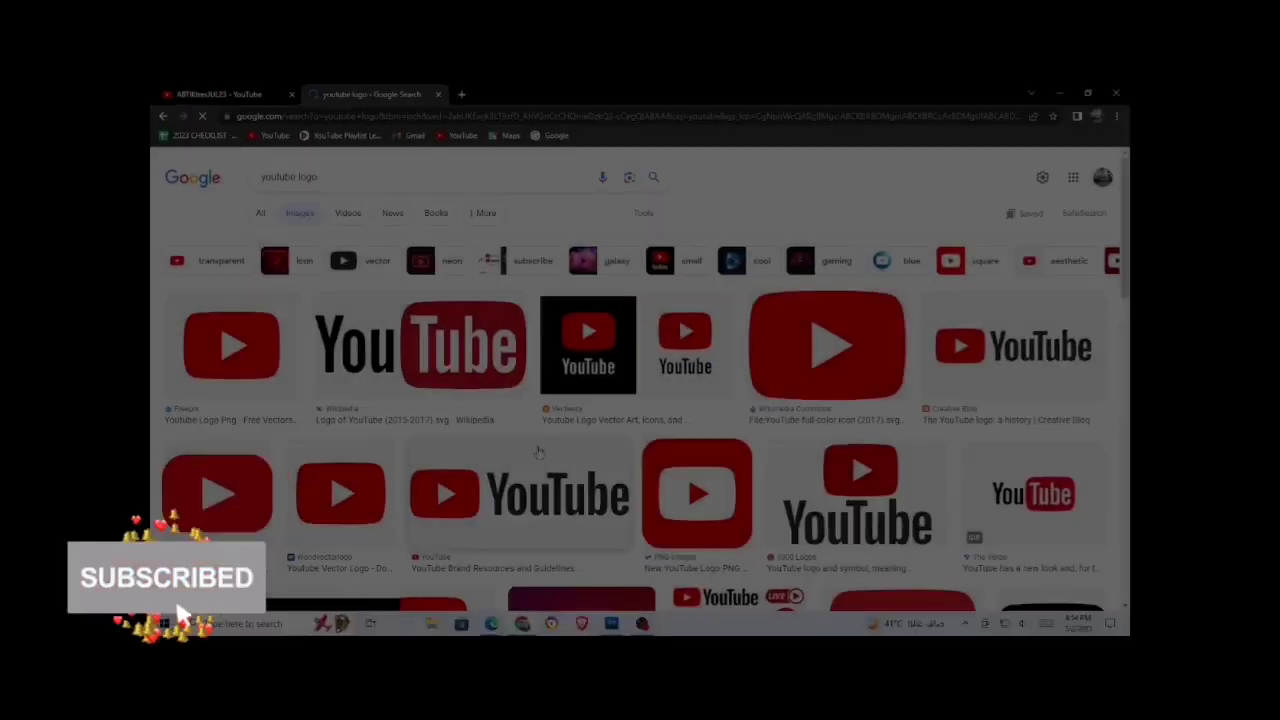
# - Save the red circle YouTube logo image to the Desktop
pyautogui.scroll(-3, 613, 496)
pyautogui.scroll(1, 613, 496)
pyautogui.scroll(1, 613, 496)
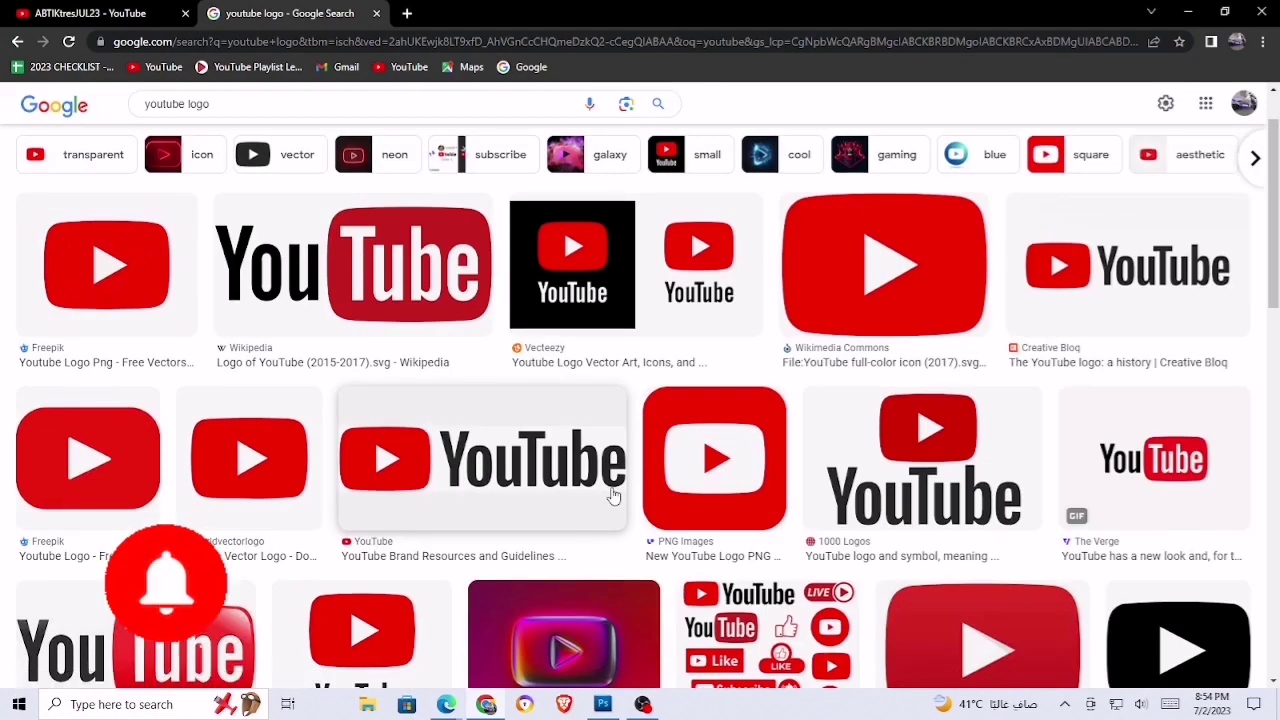
pyautogui.scroll(-3, 608, 491)
pyautogui.scroll(3, 200, 439)
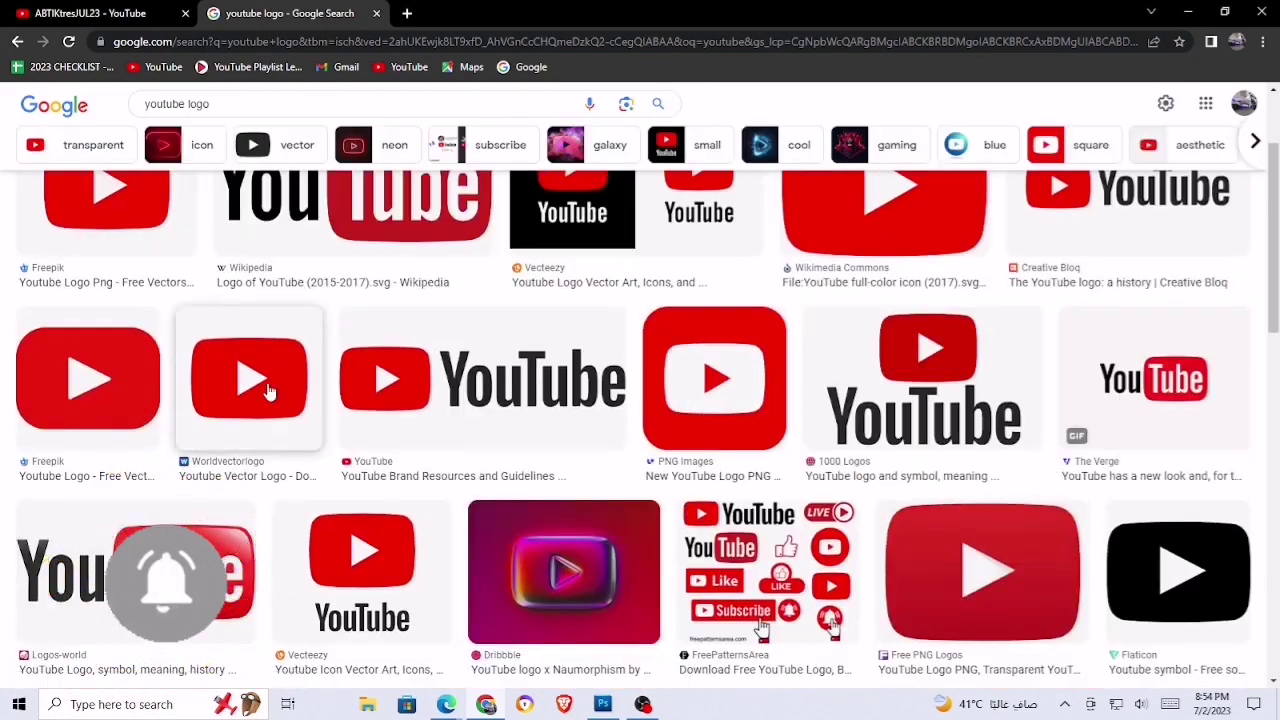
pyautogui.scroll(-3, 268, 390)
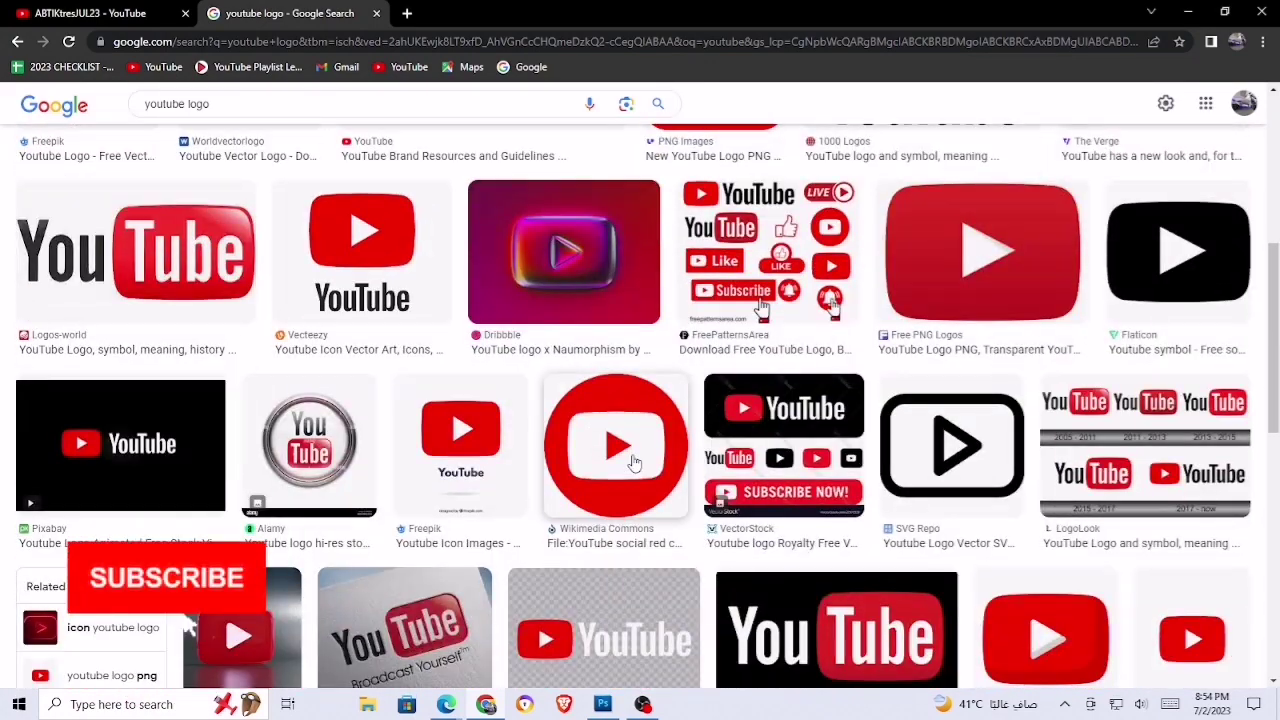
pyautogui.click(615, 445)
pyautogui.rightClick(1058, 302)
pyautogui.click(1090, 486)
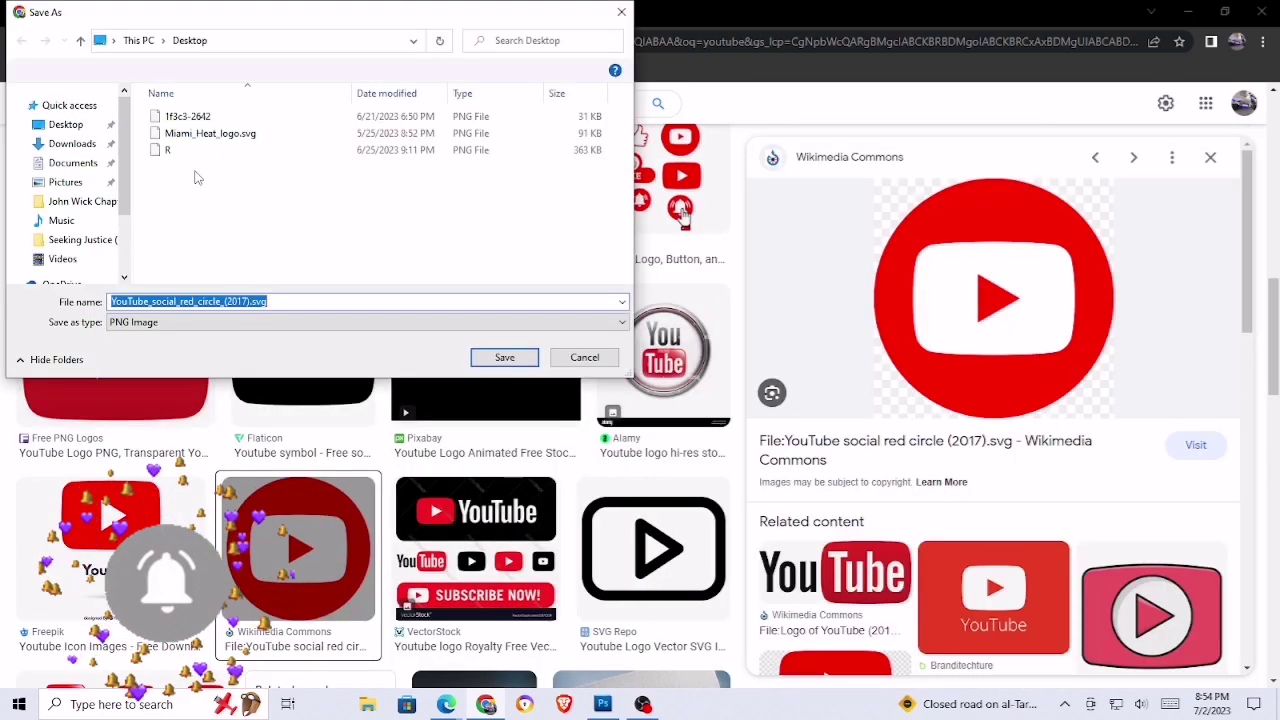
pyautogui.click(66, 124)
pyautogui.click(504, 357)
# - Search Chrome images for 'facebook logo'
pyautogui.scroll(5, 300, 400)
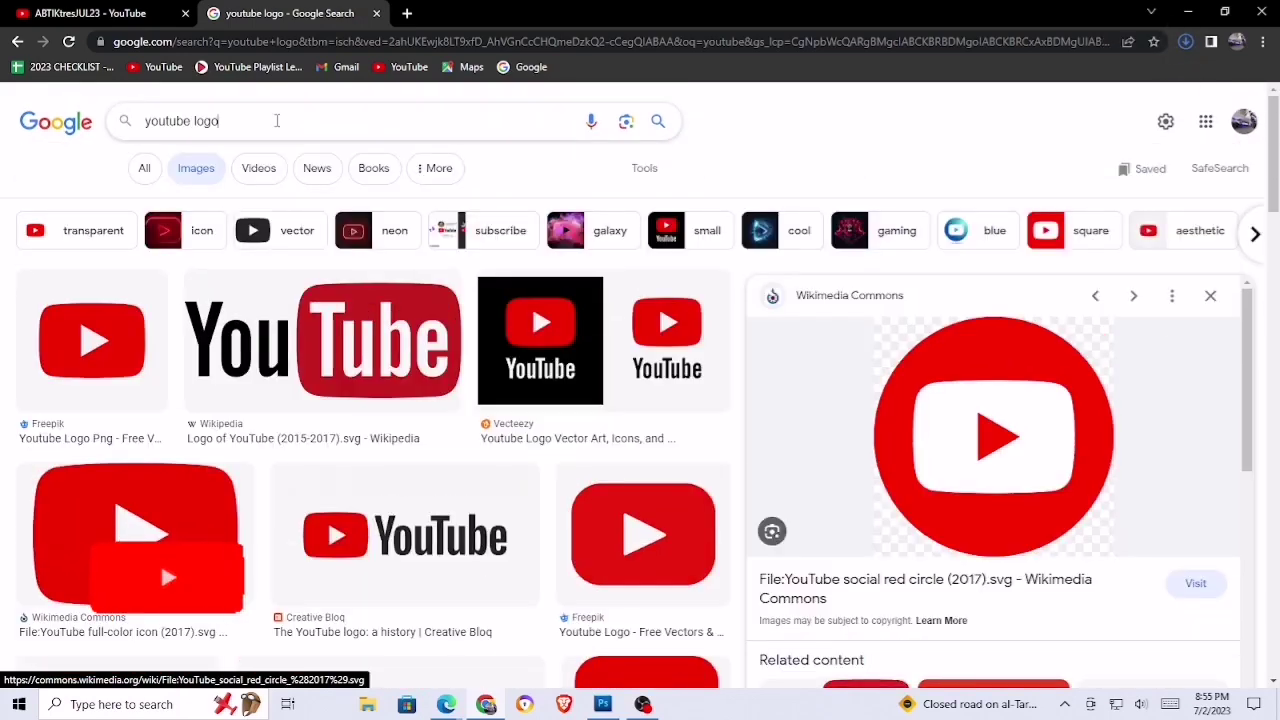
pyautogui.click(277, 120)
pyautogui.hotkey('ctrl', 'a')
pyautogui.write('fac')
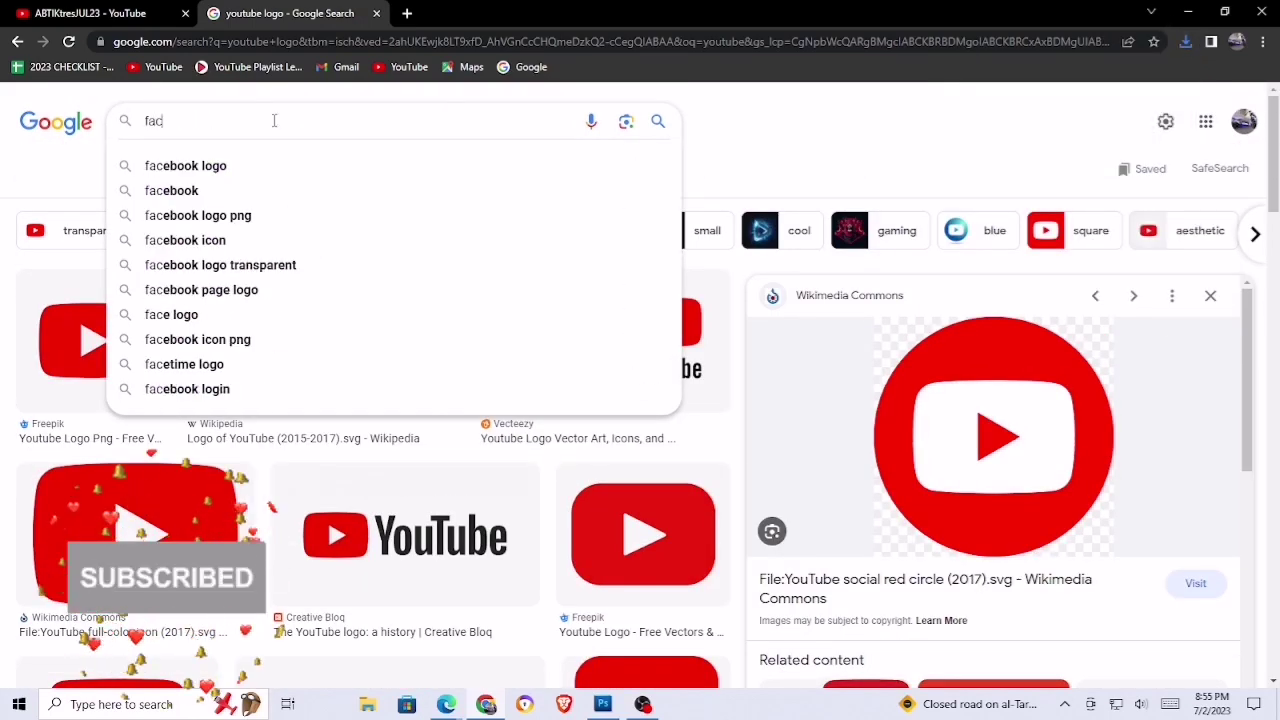
pyautogui.write('ebook logo')
pyautogui.press('Return')
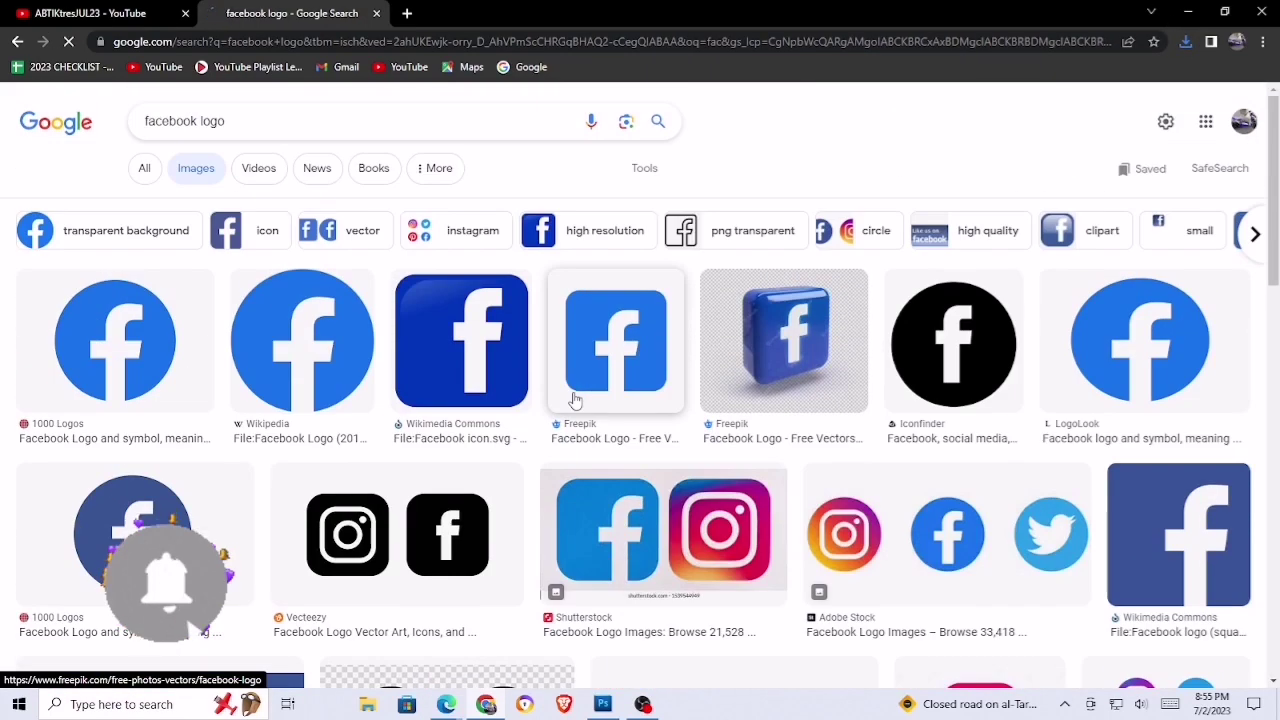
# - Save the Adobe Stock social-logos image from the results
pyautogui.scroll(-3, 306, 351)
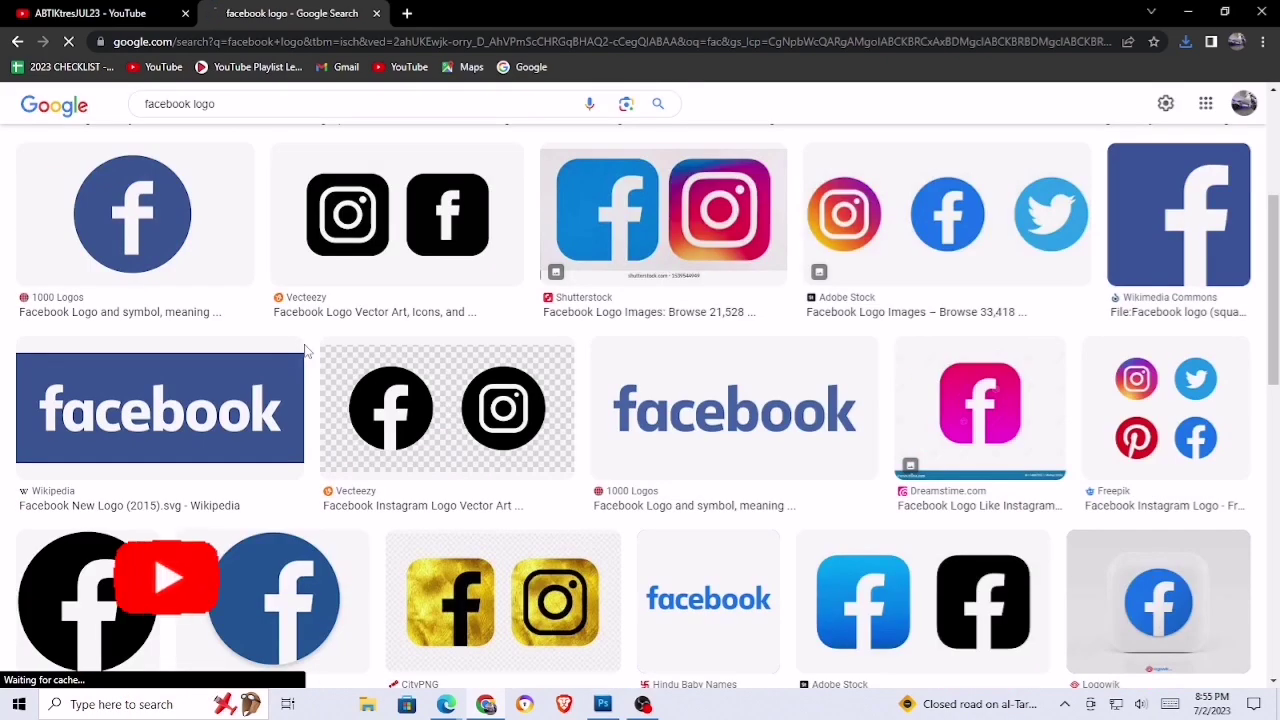
pyautogui.scroll(-2, 306, 350)
pyautogui.scroll(5, 160, 420)
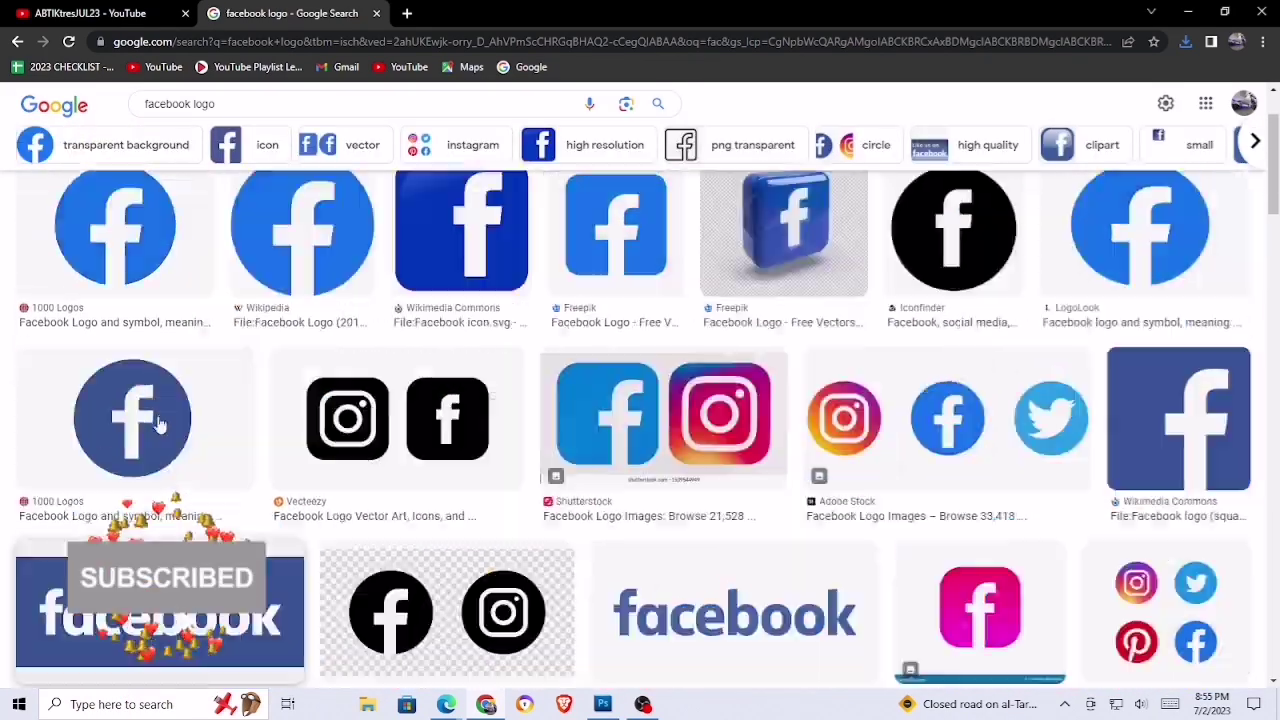
pyautogui.scroll(-2, 160, 424)
pyautogui.scroll(-3, 165, 424)
pyautogui.scroll(-3, 170, 423)
pyautogui.scroll(-2, 250, 428)
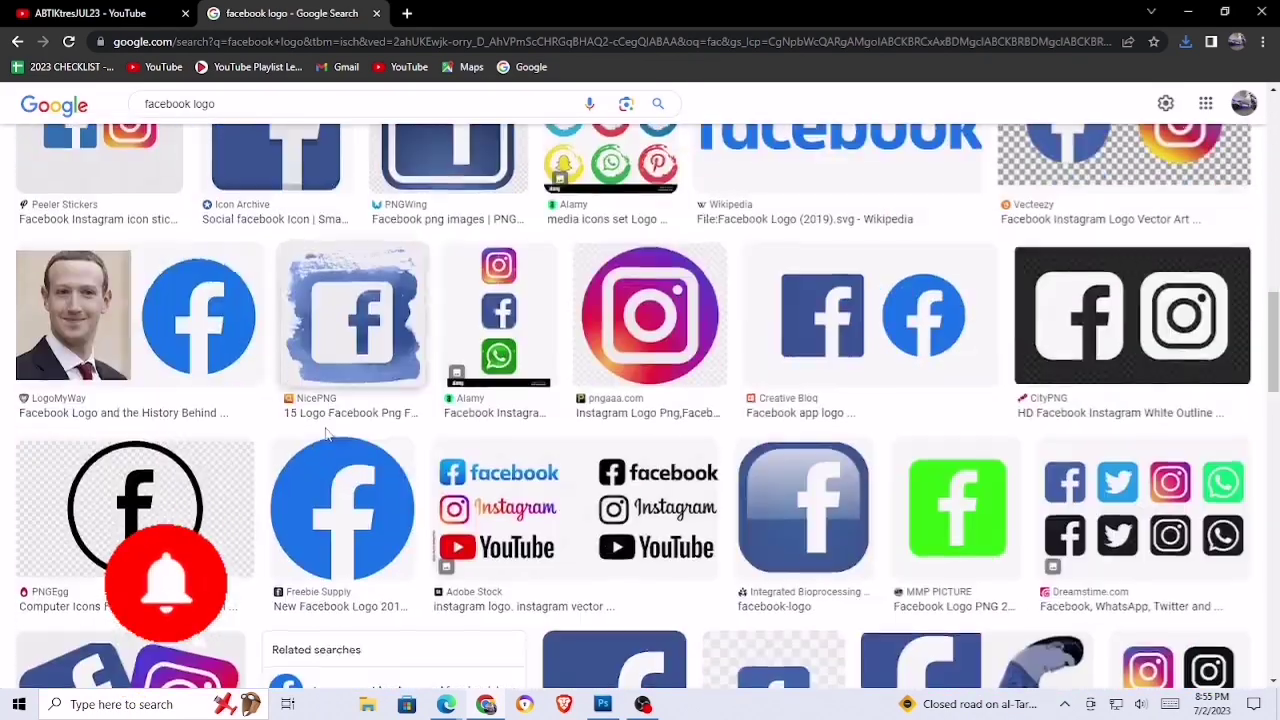
pyautogui.scroll(-2, 325, 432)
pyautogui.click(520, 375)
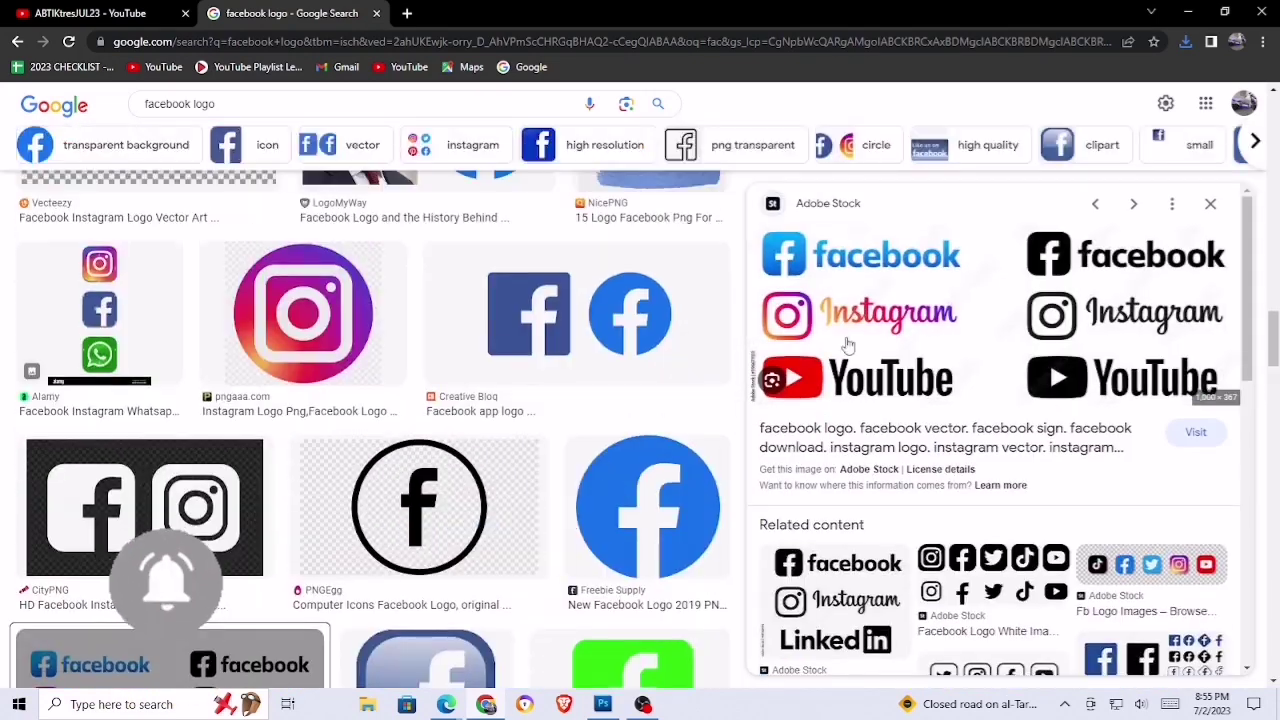
pyautogui.scroll(1, 848, 345)
pyautogui.rightClick(905, 322)
pyautogui.click(960, 470)
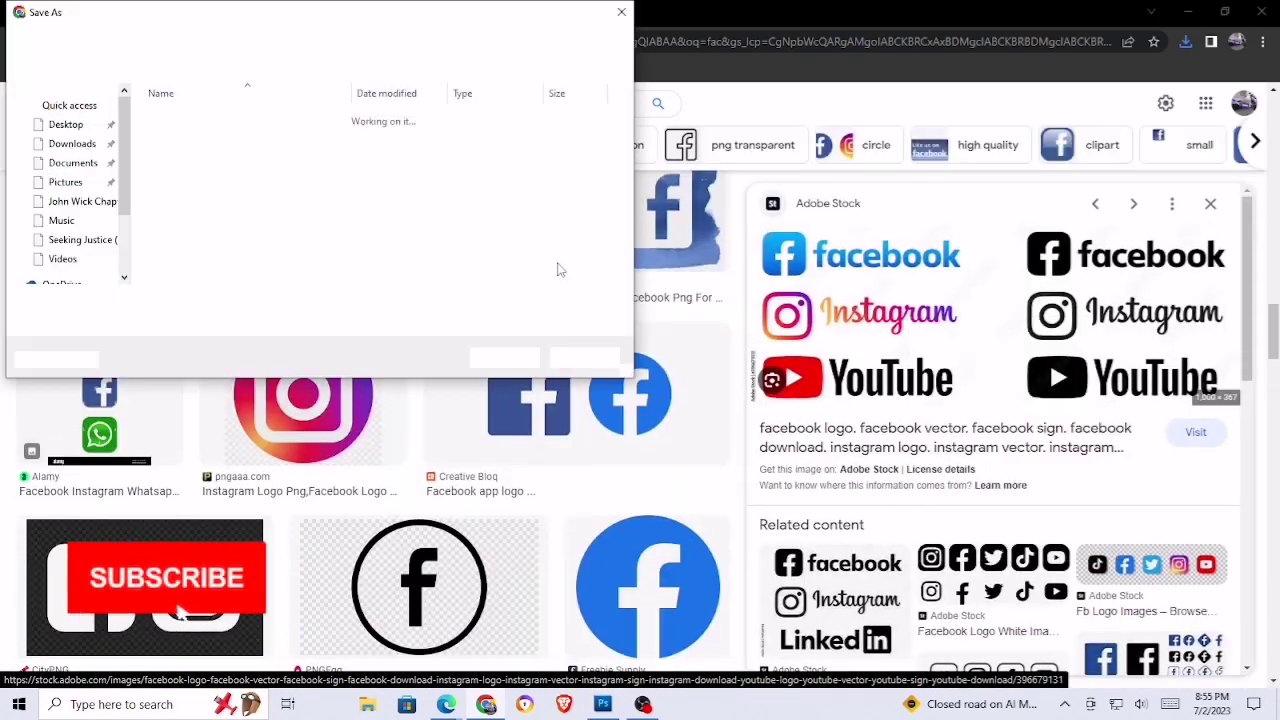
pyautogui.click(503, 357)
# - Save the Wikipedia facebook wordmark image to the Desktop
pyautogui.scroll(3, 296, 450)
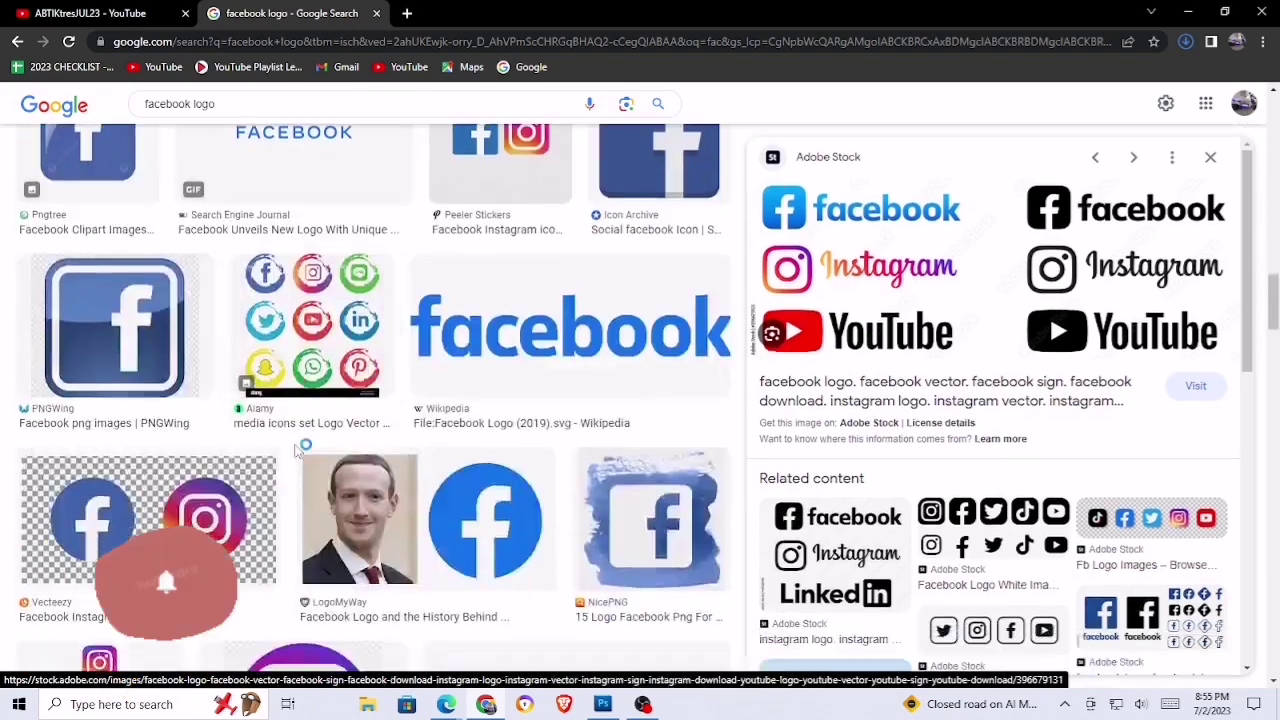
pyautogui.scroll(3, 296, 450)
pyautogui.scroll(-2, 600, 400)
pyautogui.click(725, 375)
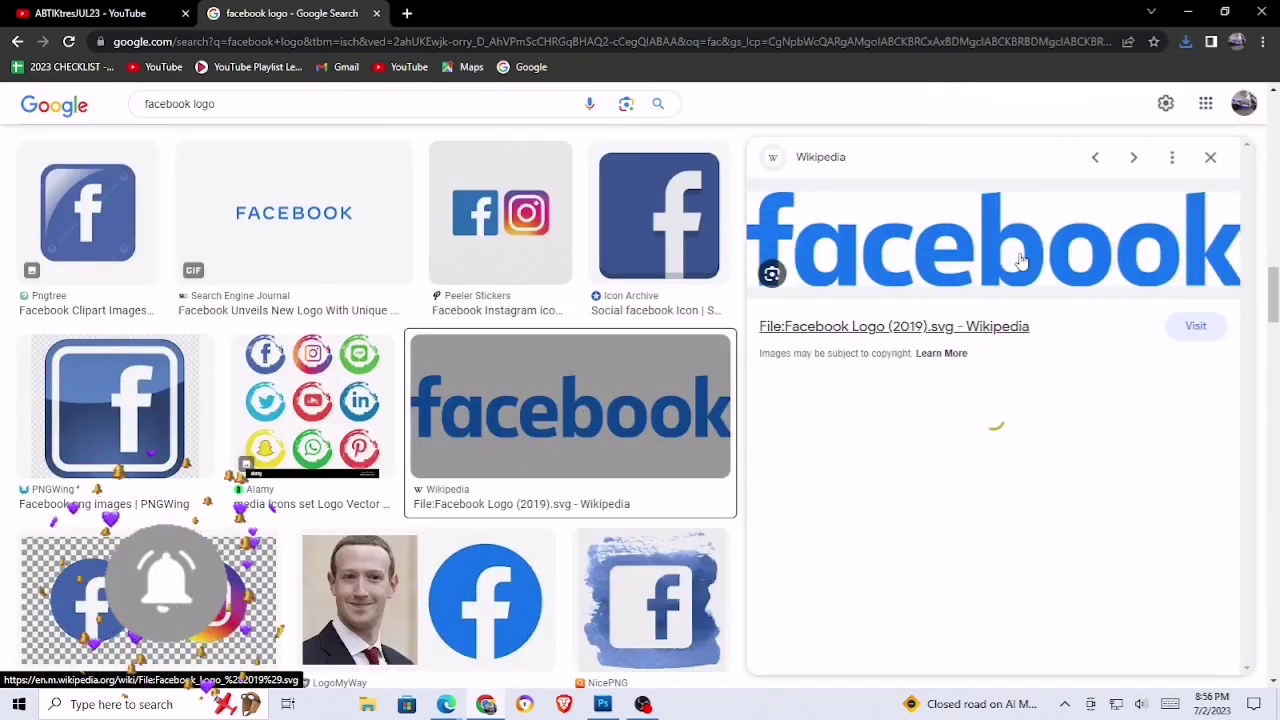
pyautogui.rightClick(1020, 260)
pyautogui.click(1078, 400)
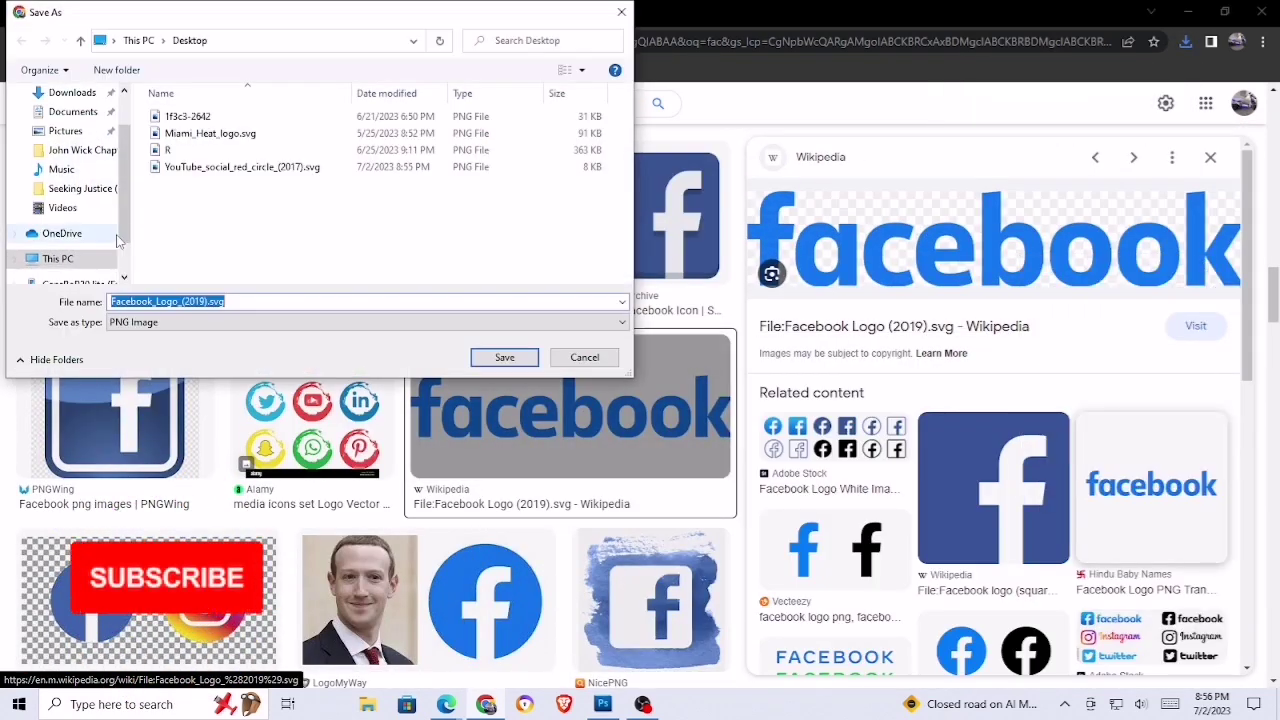
pyautogui.scroll(3, 70, 180)
pyautogui.click(60, 125)
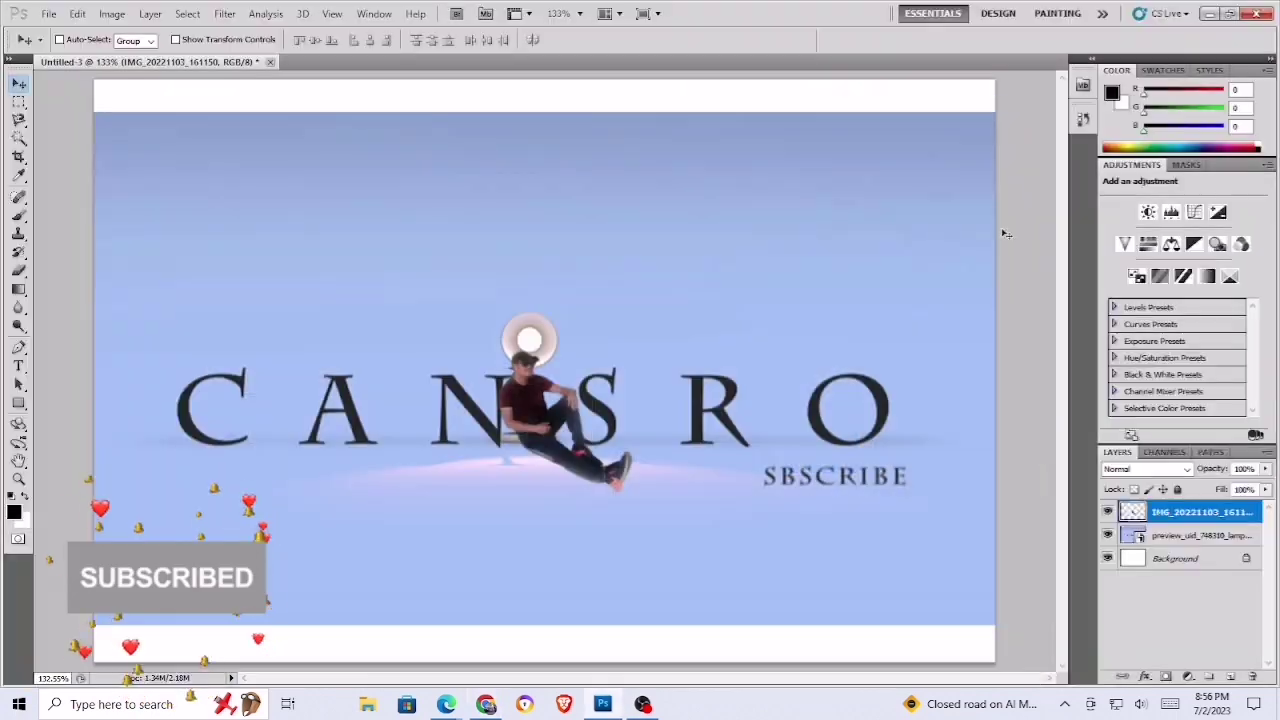
# - Place the saved YouTube circle on the banner, shrunk just left of SBSCRIBE
pyautogui.click(1209, 14)
pyautogui.moveTo(563, 510); pyautogui.dragTo(835, 483)
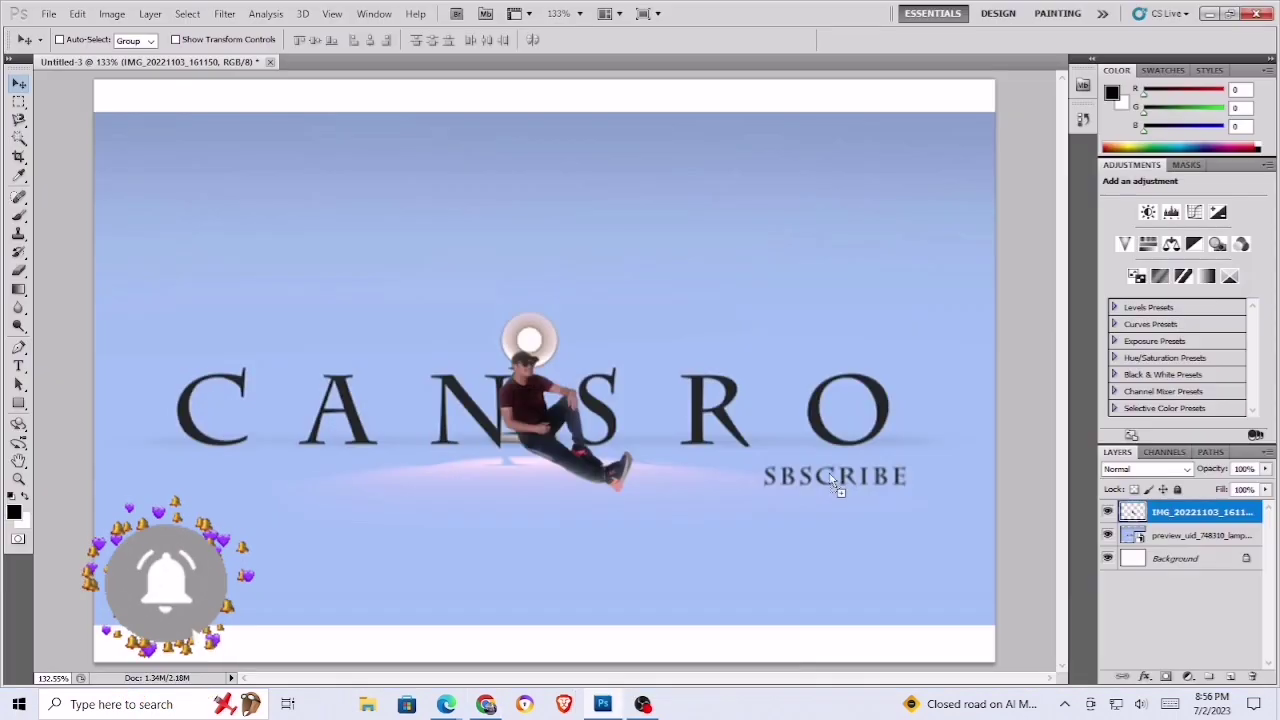
pyautogui.moveTo(710, 536); pyautogui.dragTo(514, 340)
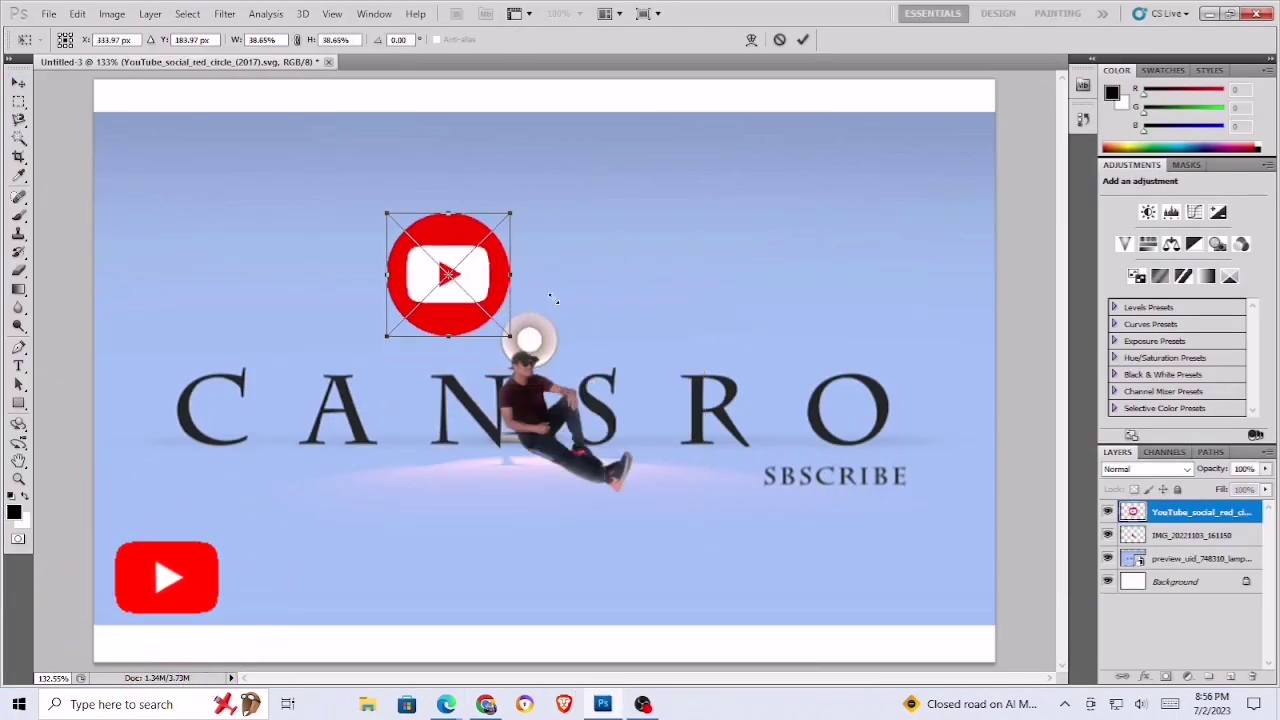
pyautogui.moveTo(482, 277)
pyautogui.mouseDown()
pyautogui.moveTo(793, 463)
pyautogui.moveTo(873, 467)
pyautogui.mouseUp()
pyautogui.moveTo(904, 529); pyautogui.dragTo(862, 500)
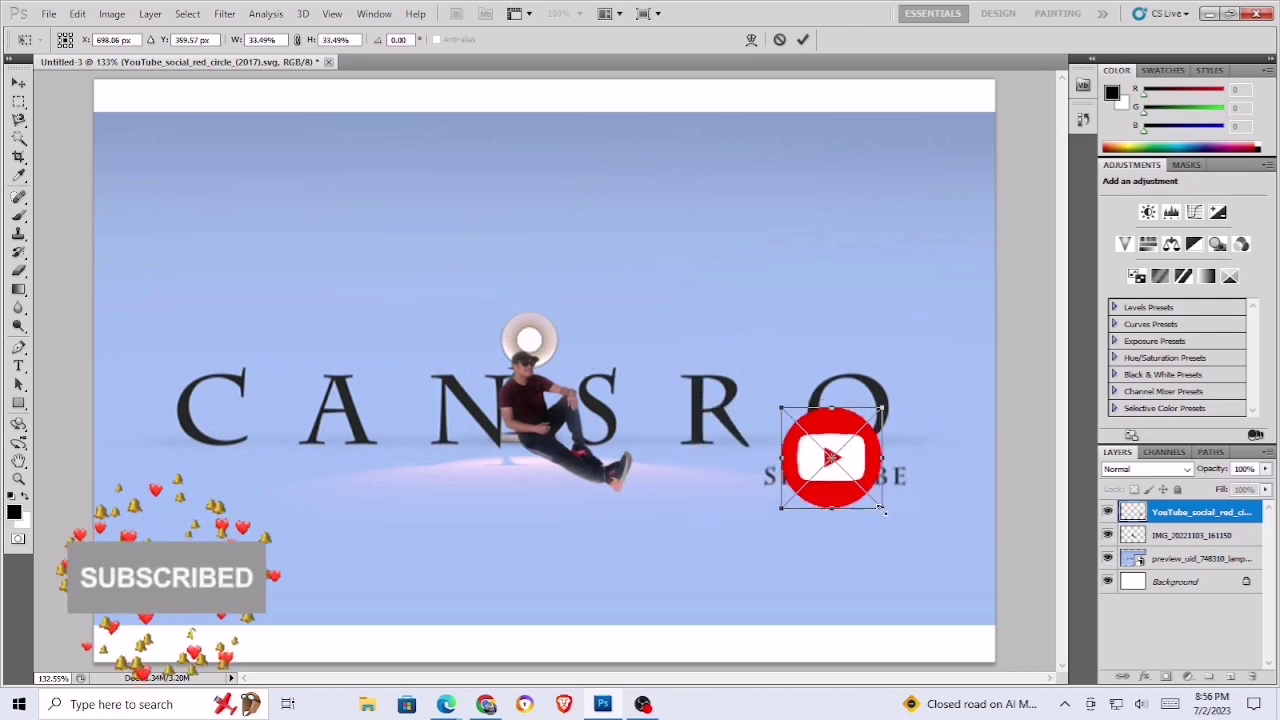
pyautogui.moveTo(827, 455)
pyautogui.mouseDown()
pyautogui.moveTo(928, 477)
pyautogui.moveTo(959, 504)
pyautogui.moveTo(950, 477)
pyautogui.moveTo(754, 500)
pyautogui.moveTo(732, 490)
pyautogui.moveTo(780, 500)
pyautogui.mouseUp()
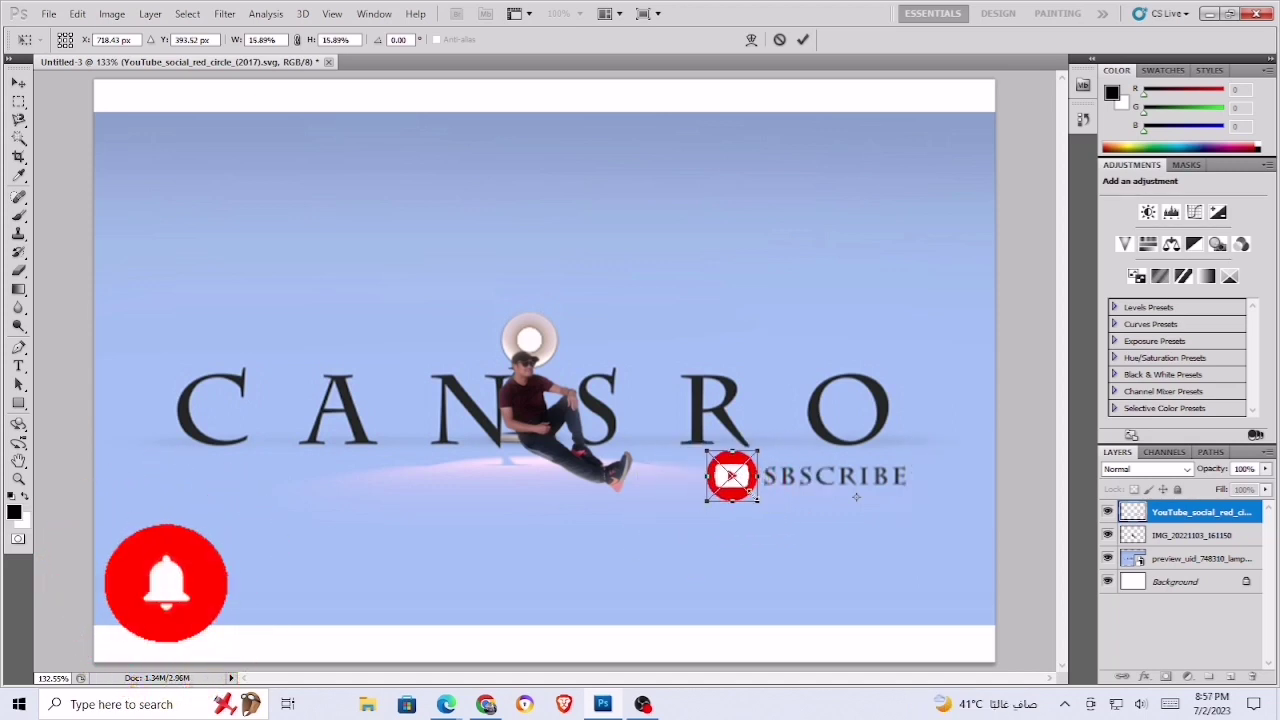
pyautogui.press('Return')
# - Place the Facebook_Logo_(2019) wordmark on the banner, scaled down beneath SBSCRIBE
pyautogui.click(1208, 14)
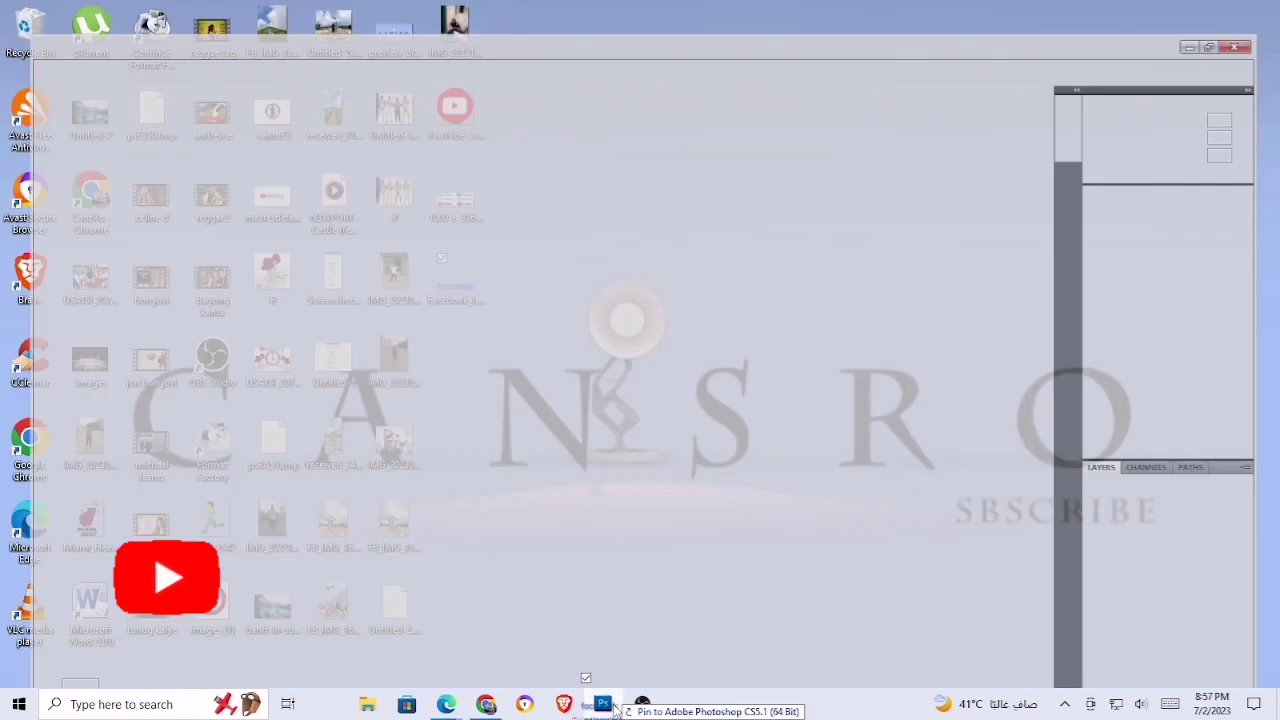
pyautogui.moveTo(603, 312); pyautogui.dragTo(545, 380)
pyautogui.moveTo(995, 380)
pyautogui.mouseDown()
pyautogui.moveTo(507, 412)
pyautogui.moveTo(380, 380)
pyautogui.mouseUp()
pyautogui.moveTo(300, 400); pyautogui.dragTo(485, 432)
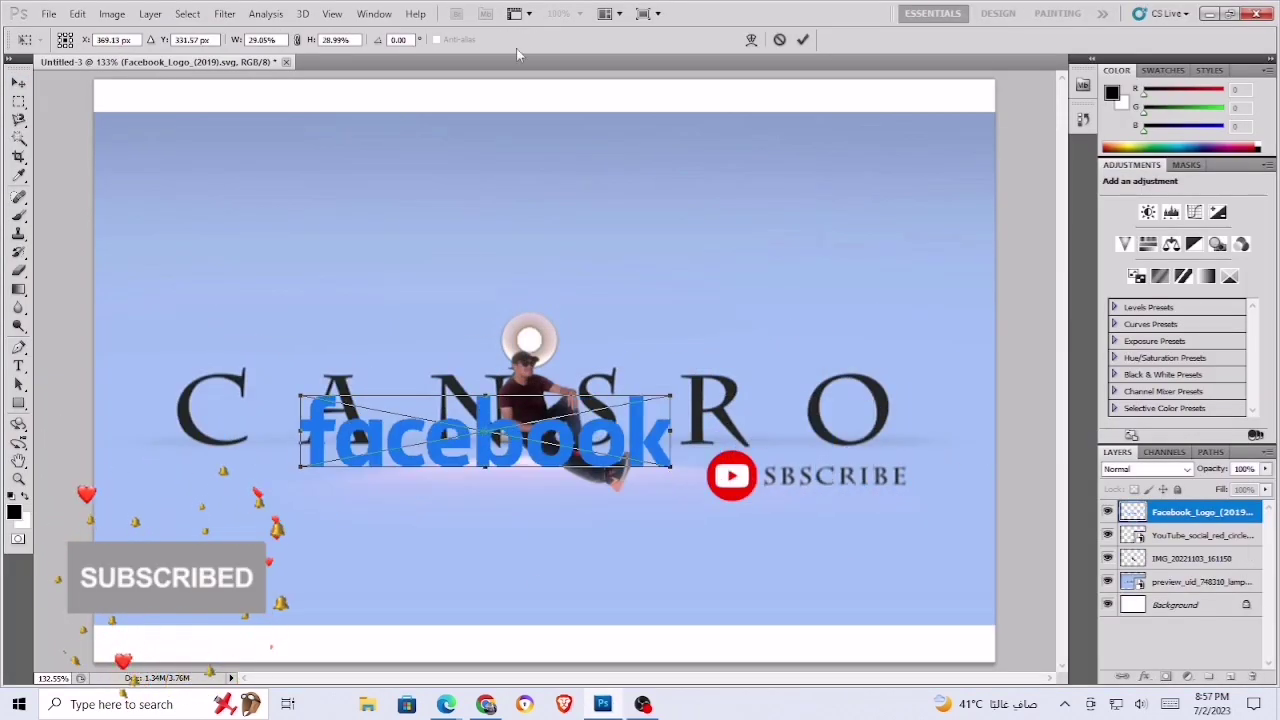
pyautogui.moveTo(671, 466)
pyautogui.mouseDown()
pyautogui.moveTo(427, 397)
pyautogui.moveTo(881, 511)
pyautogui.mouseUp()
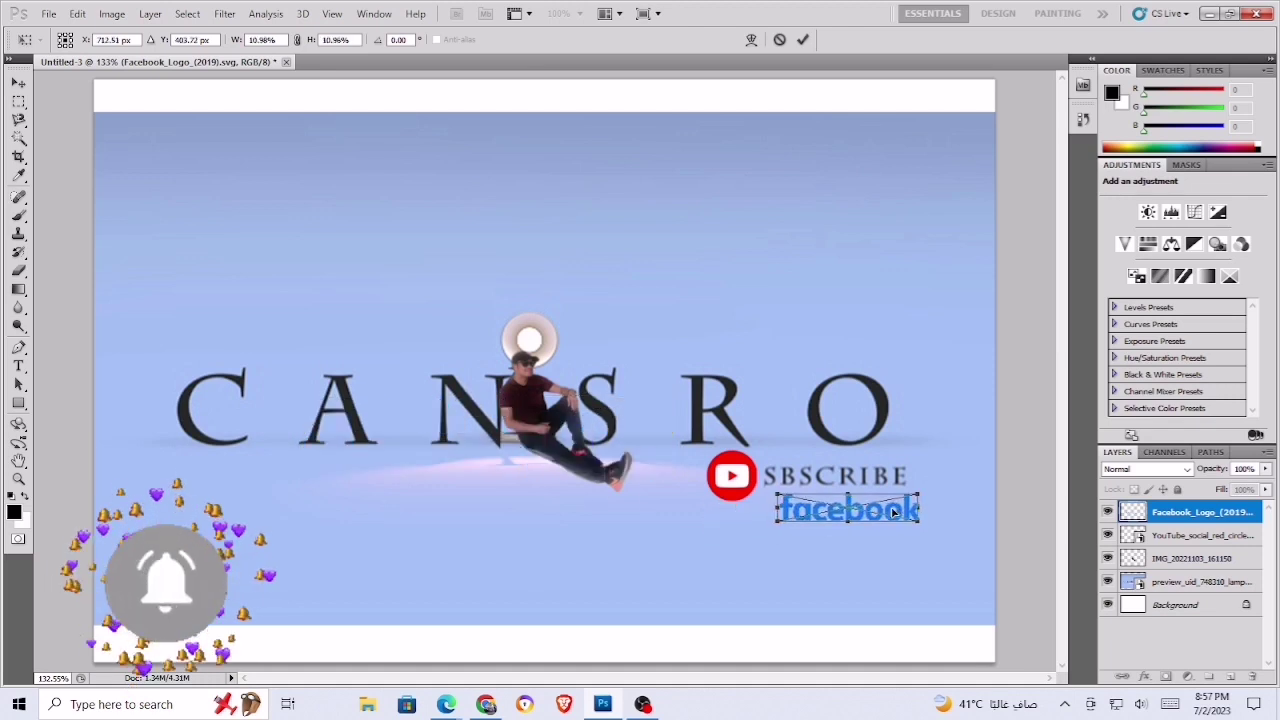
pyautogui.click(802, 39)
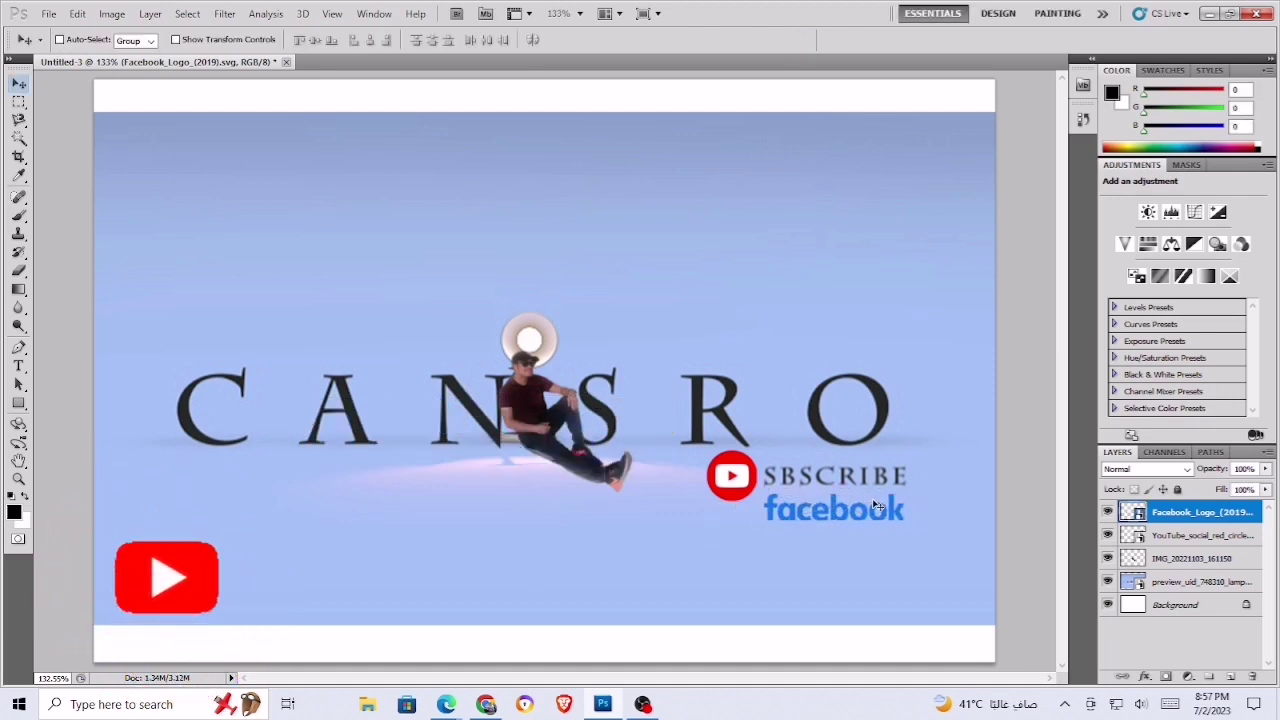
# - Save the PNGWing square Facebook icon from the Chrome image results
pyautogui.click(1214, 13)
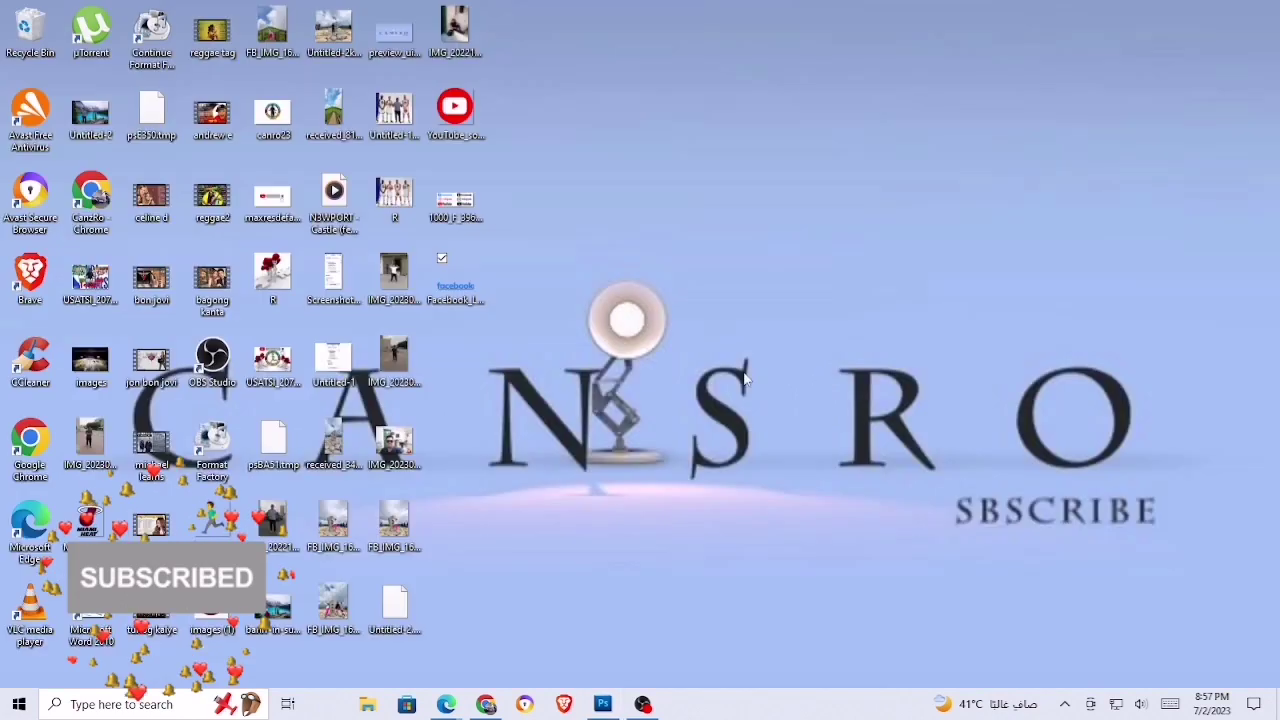
pyautogui.click(485, 706)
pyautogui.scroll(1, 209, 363)
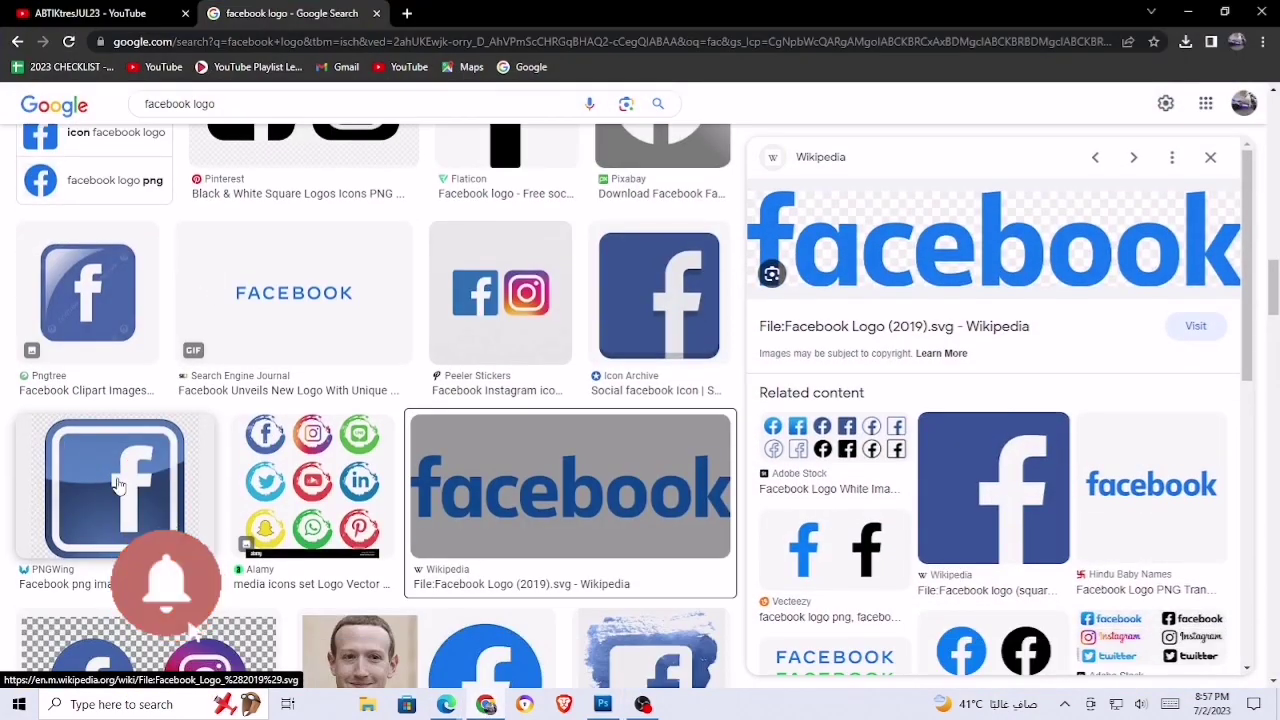
pyautogui.click(115, 485)
pyautogui.rightClick(945, 360)
pyautogui.click(1017, 527)
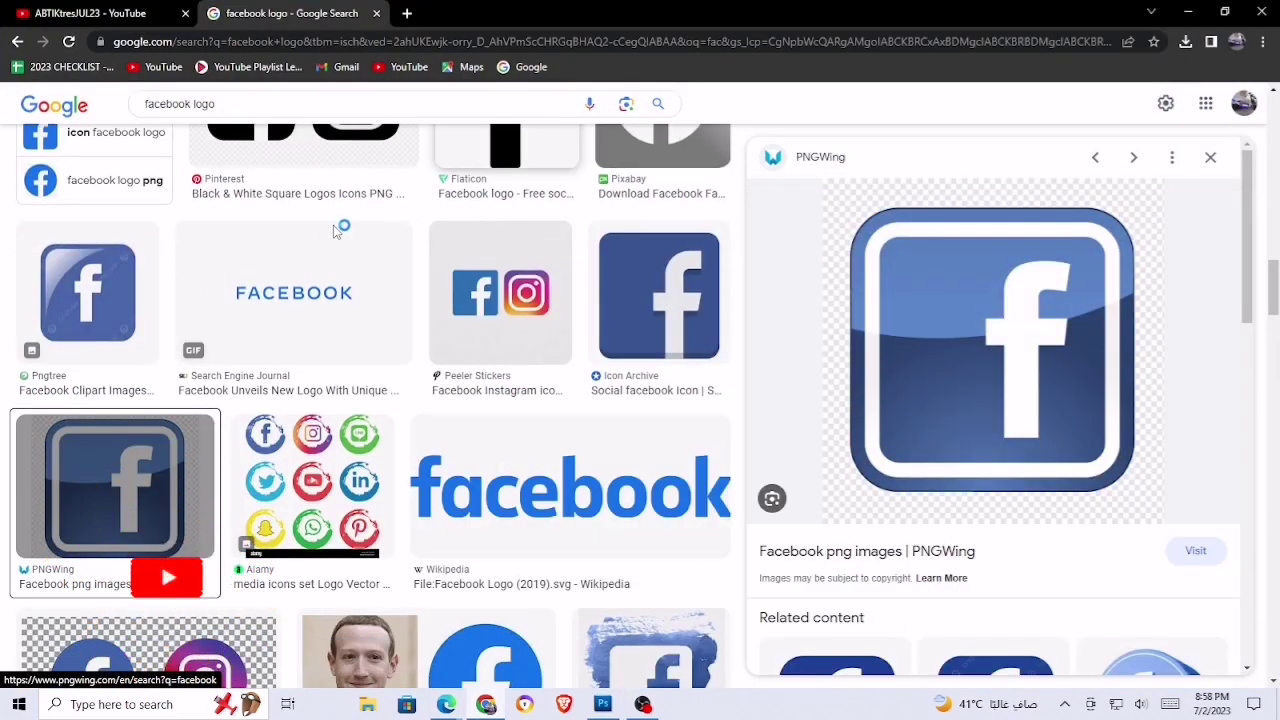
pyautogui.press('Return')
pyautogui.press('super+d')
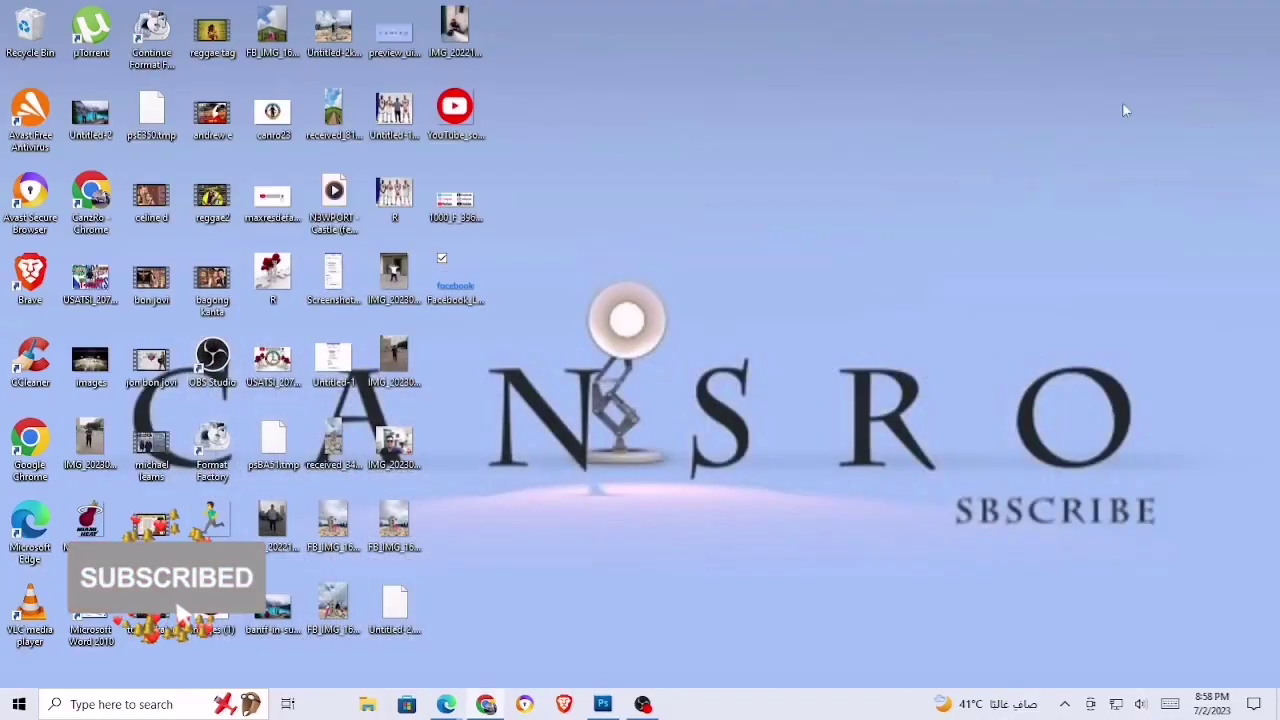
# - Place the saved Facebook icon on the banner, shrunk and moved toward the centre
pyautogui.moveTo(463, 365); pyautogui.dragTo(555, 300)
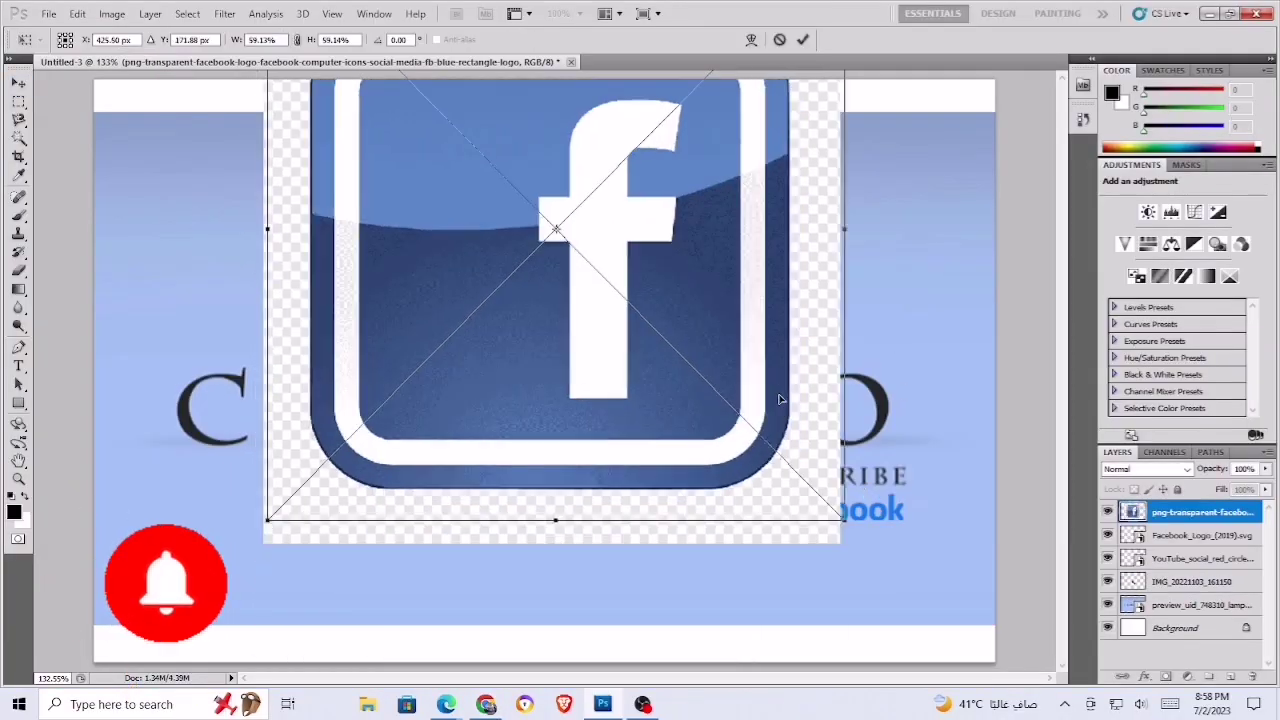
pyautogui.moveTo(845, 518); pyautogui.dragTo(543, 214)
pyautogui.moveTo(420, 150); pyautogui.dragTo(630, 460)
pyautogui.moveTo(766, 612); pyautogui.dragTo(728, 566)
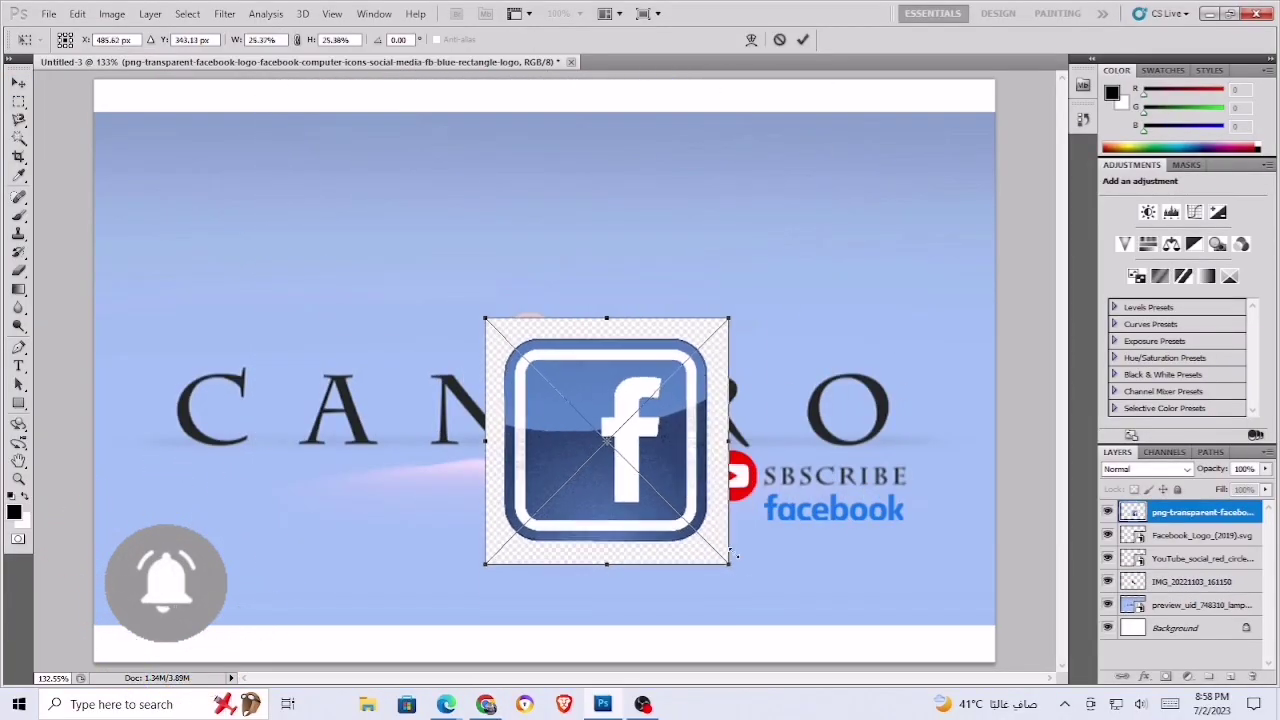
pyautogui.click(806, 39)
# - Rescale the Facebook icon to about 27% of its size
pyautogui.click(18, 140)
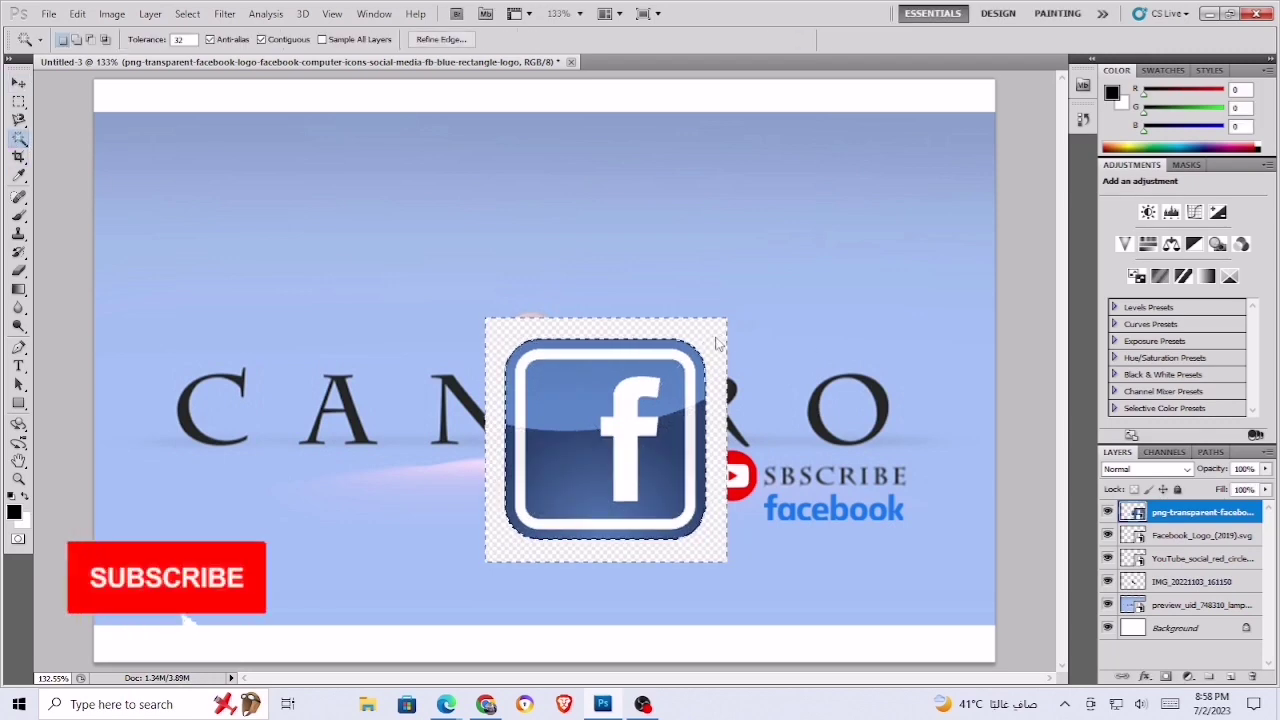
pyautogui.click(77, 13)
pyautogui.press('Escape')
pyautogui.press('e')
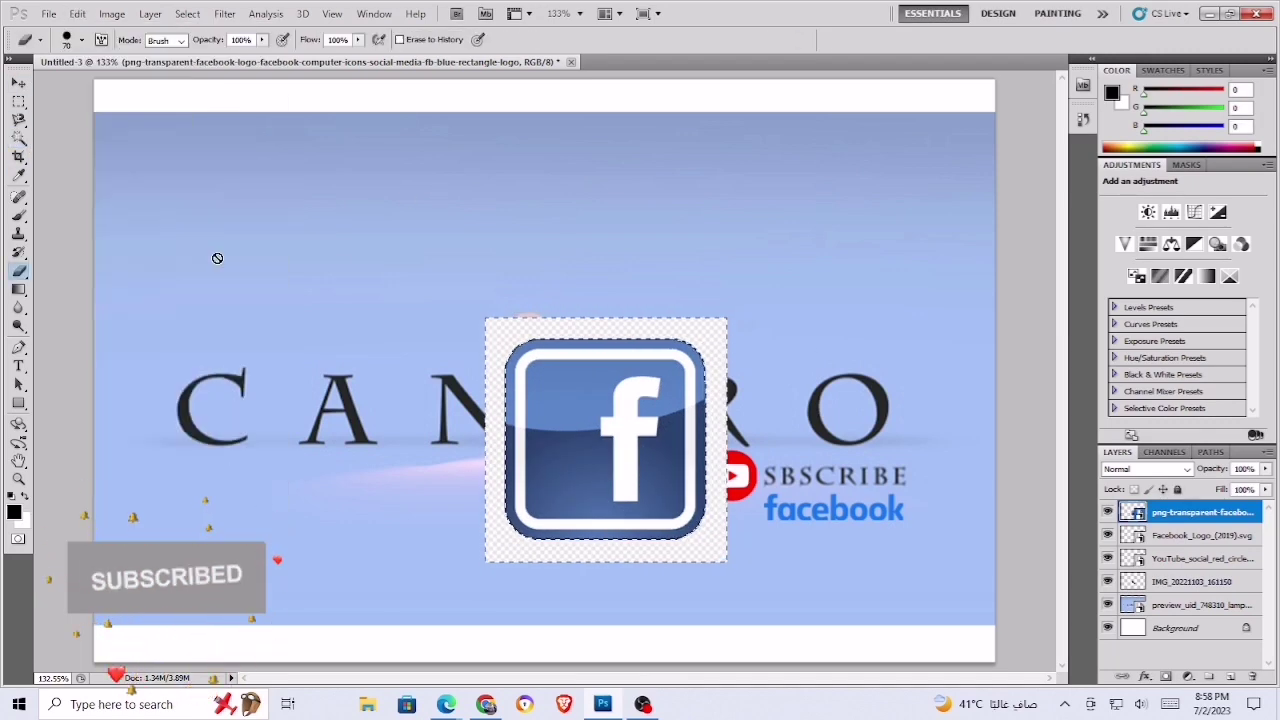
pyautogui.click(77, 13)
pyautogui.click(130, 311)
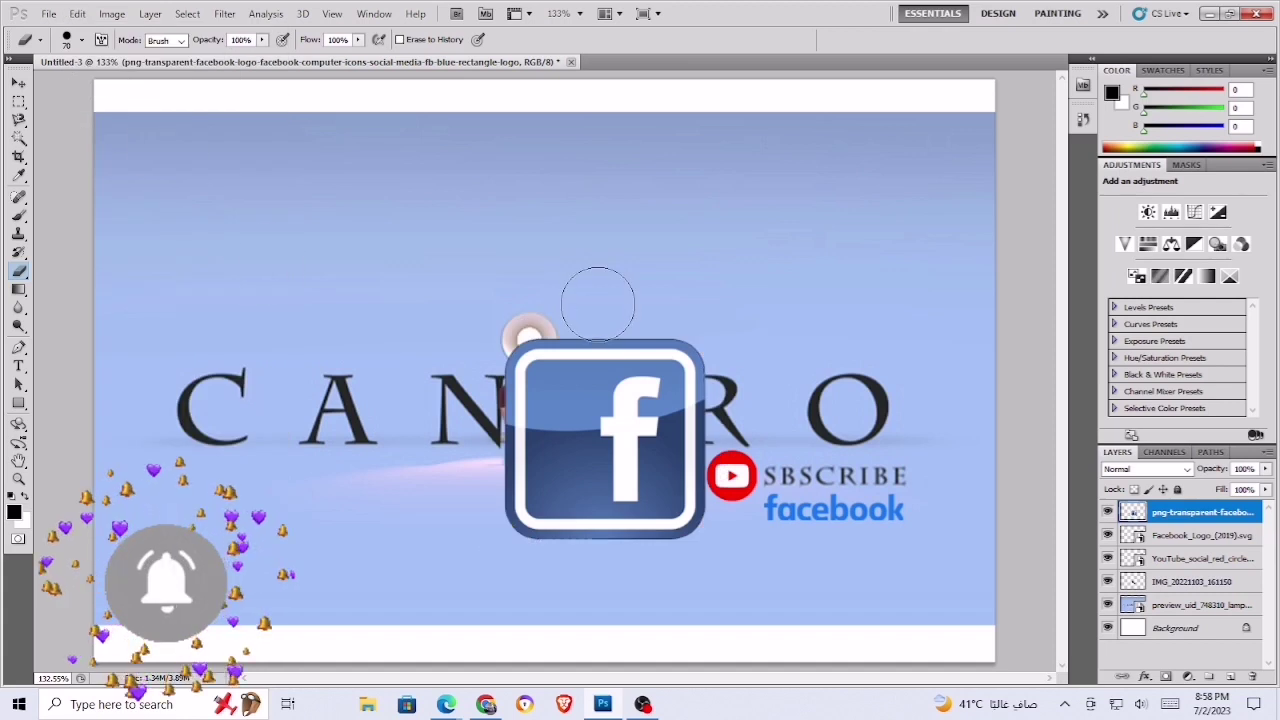
pyautogui.moveTo(697, 551)
pyautogui.mouseDown()
pyautogui.moveTo(573, 375)
pyautogui.moveTo(759, 538)
pyautogui.mouseUp()
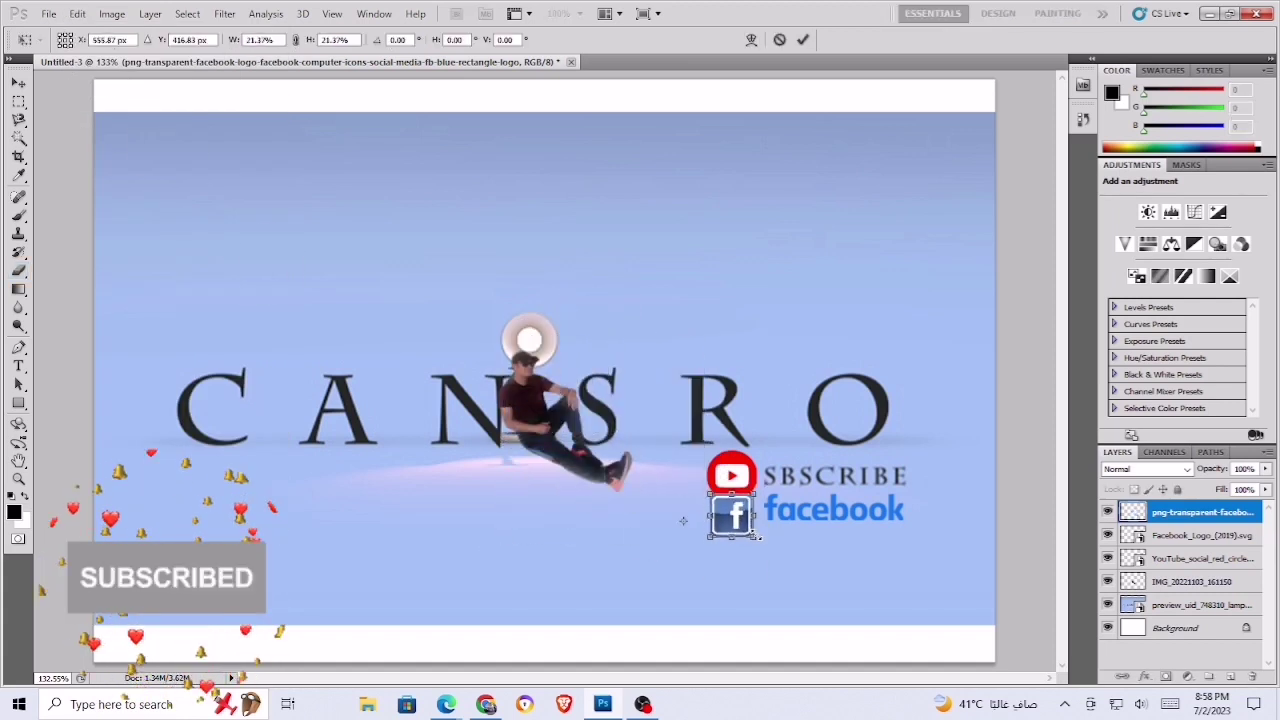
pyautogui.press('Return')
# - Nudge the facebook wordmark to sit right of the Facebook icon
pyautogui.press('e')
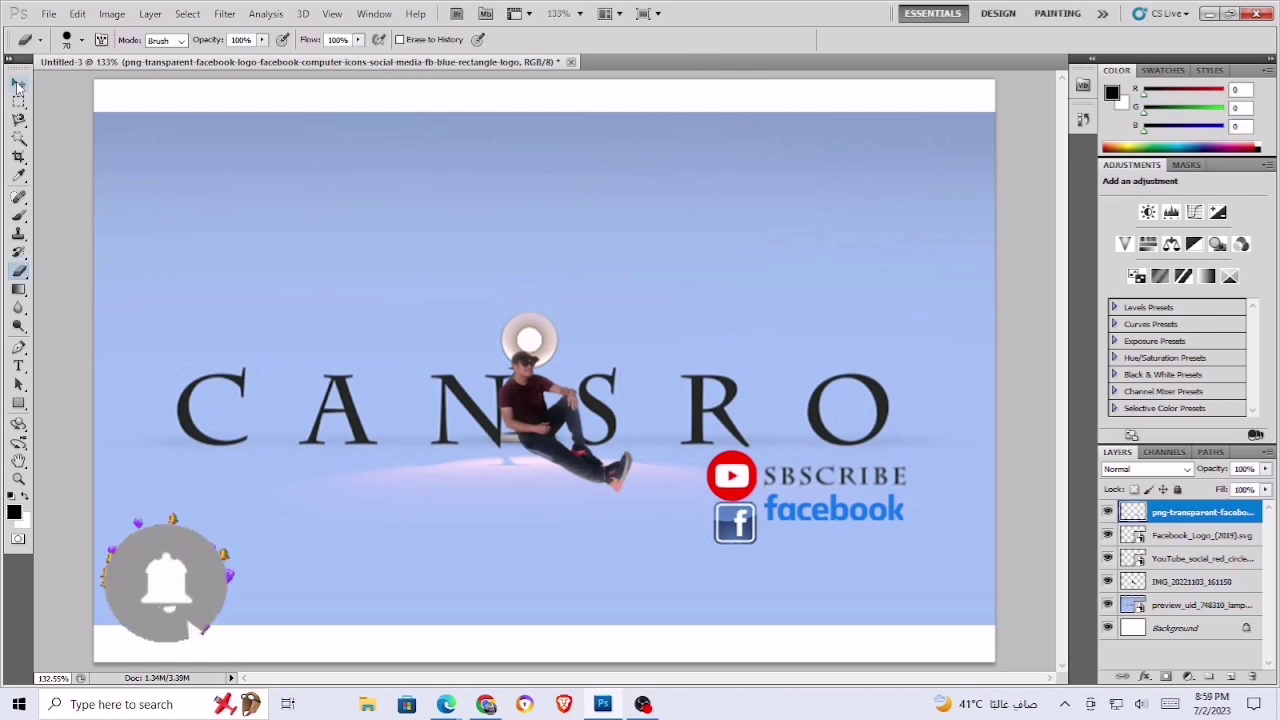
pyautogui.click(17, 86)
pyautogui.moveTo(873, 510); pyautogui.dragTo(875, 517)
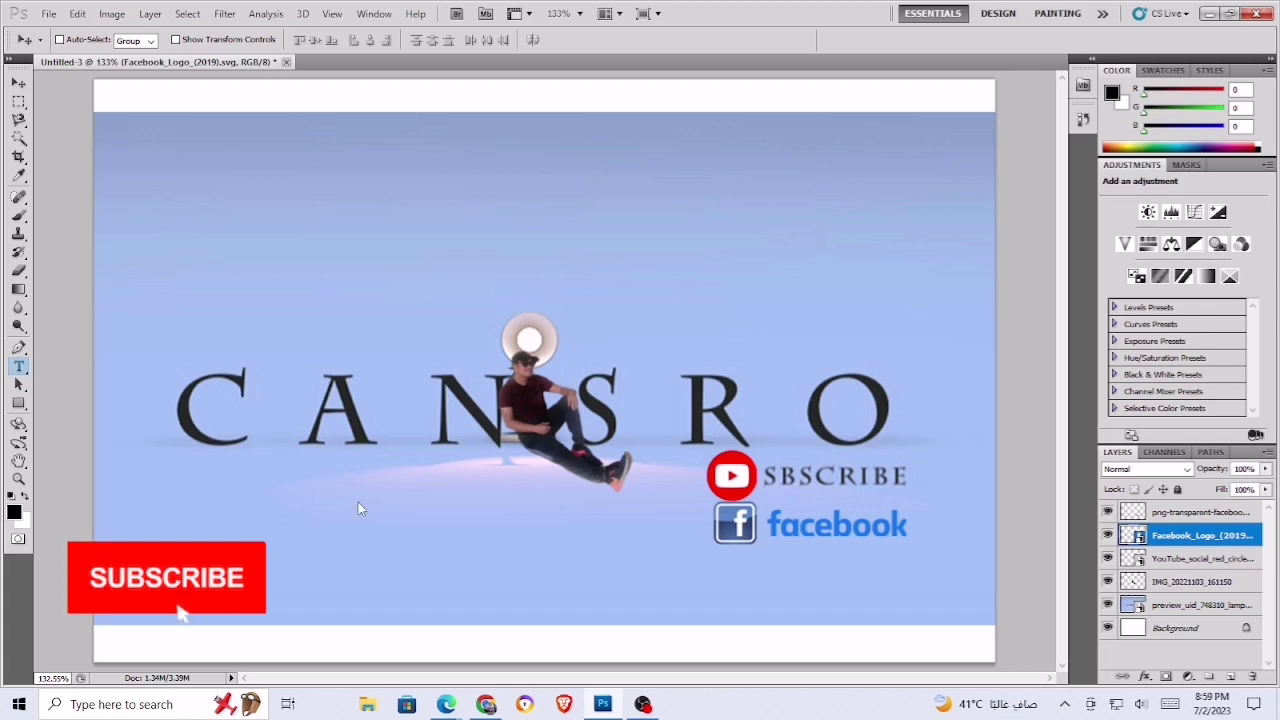
# - Start a text layer below the facebook logo using the Viner Hand ITC font
pyautogui.click(564, 608)
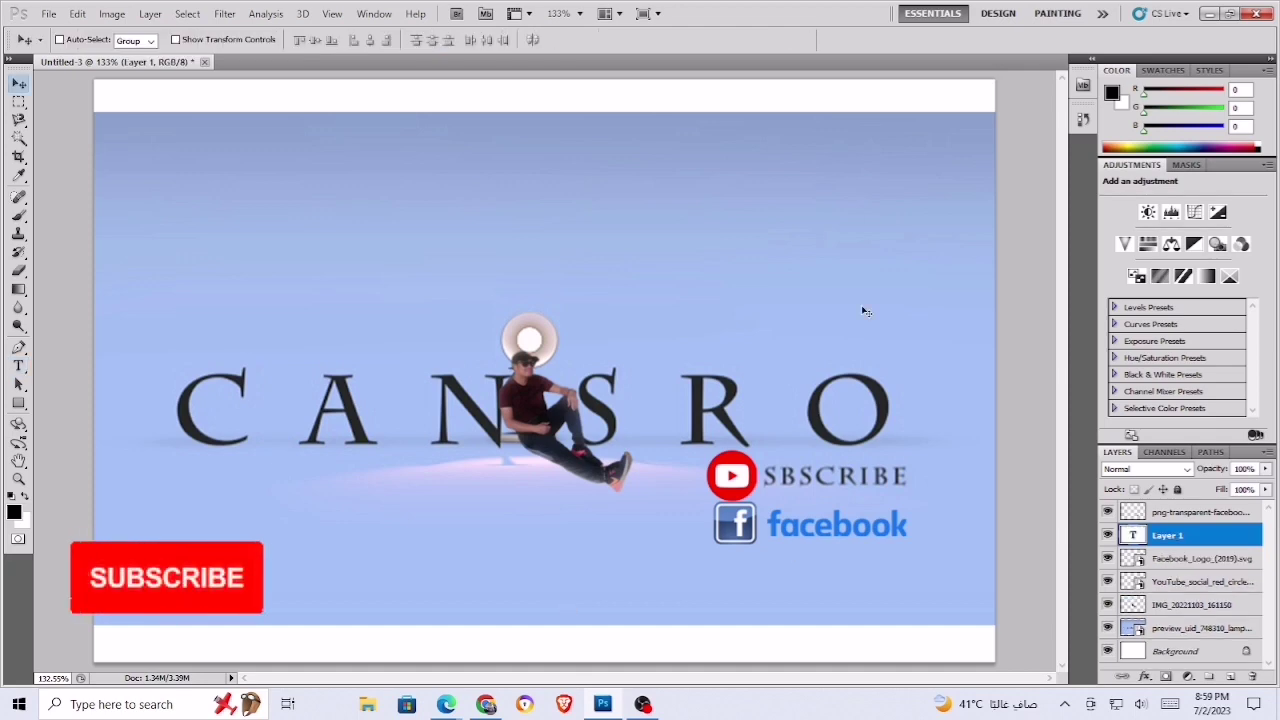
pyautogui.press('t')
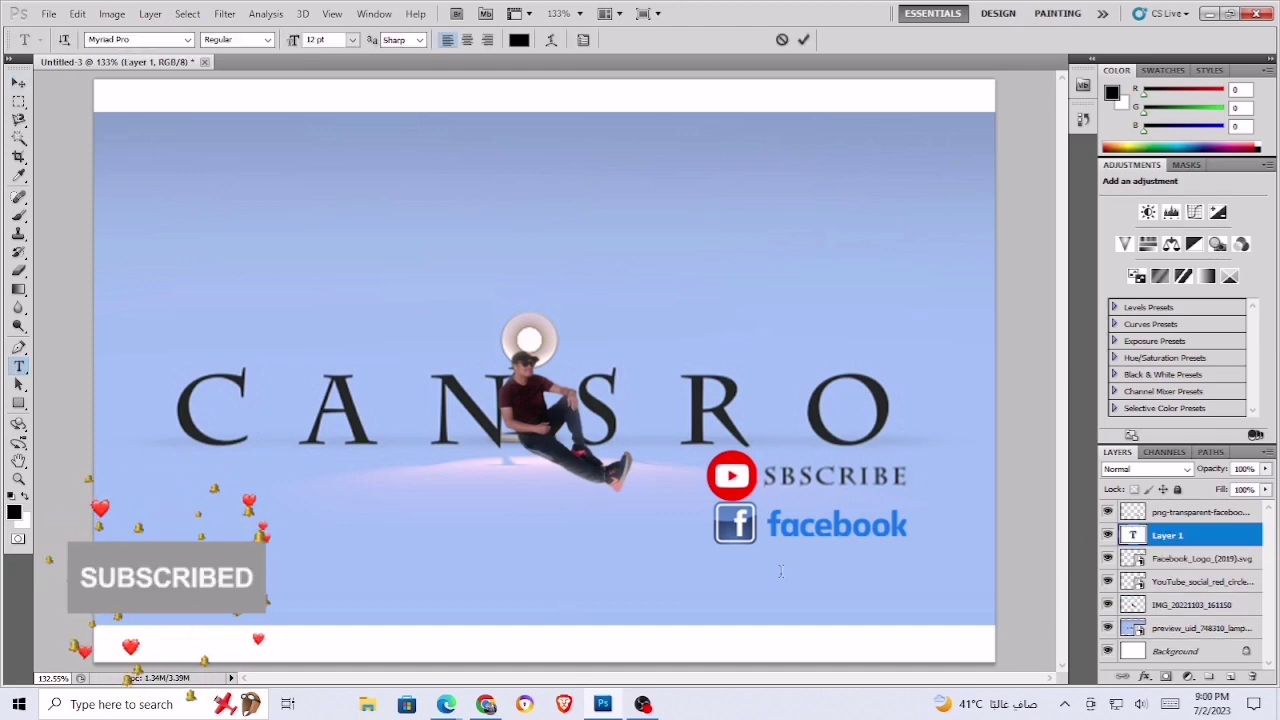
pyautogui.click(780, 570)
pyautogui.click(187, 39)
pyautogui.scroll(5, 240, 257)
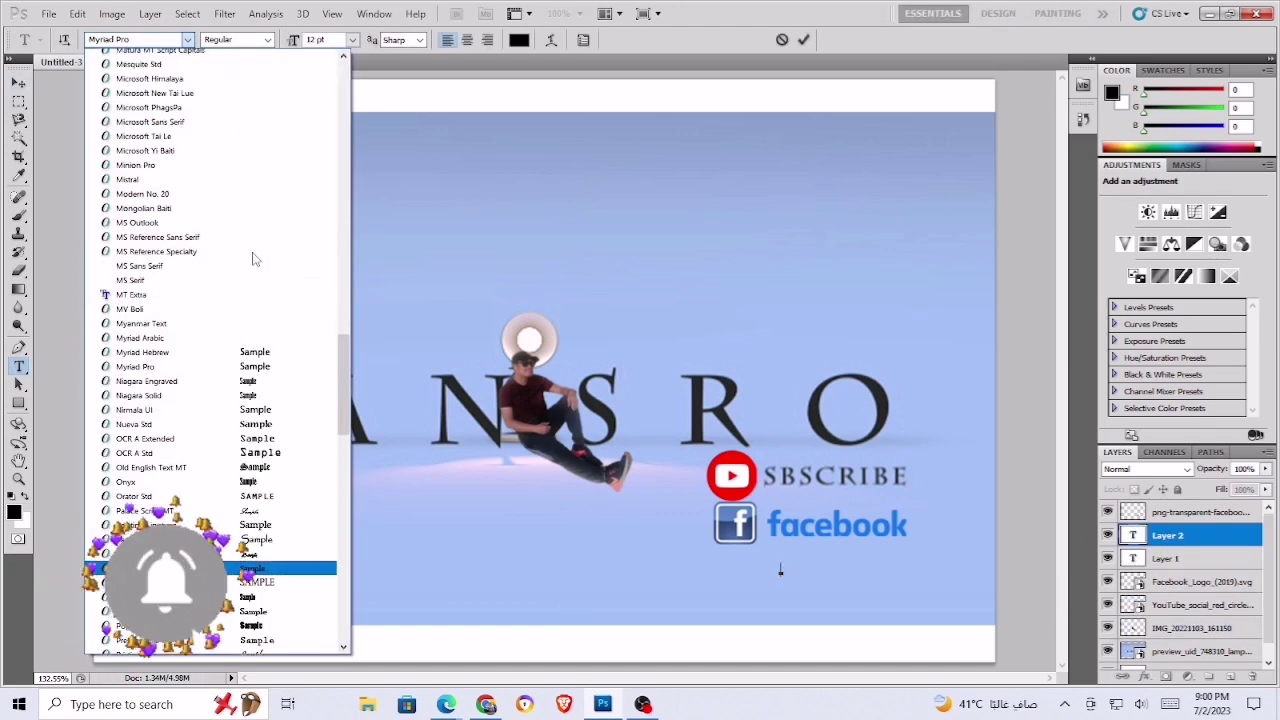
pyautogui.scroll(-6, 240, 300)
pyautogui.scroll(-3, 233, 358)
pyautogui.scroll(-3, 245, 330)
pyautogui.click(257, 298)
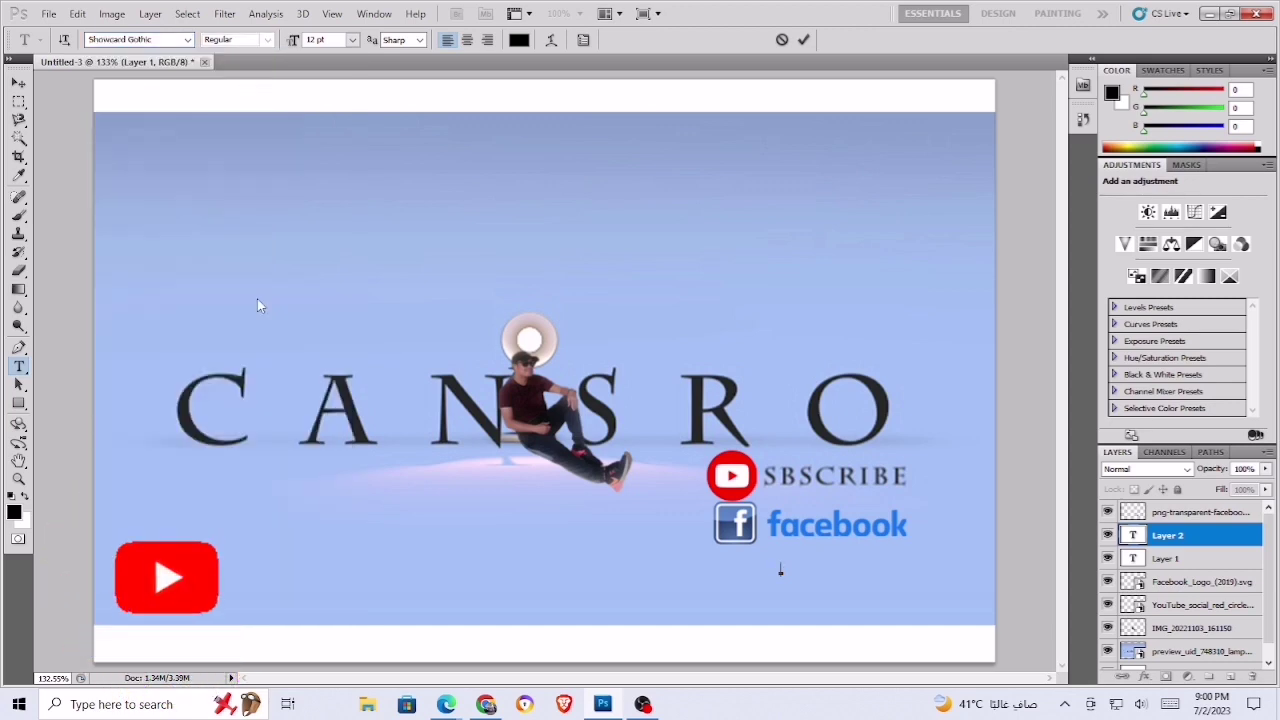
pyautogui.click(187, 39)
pyautogui.click(262, 350)
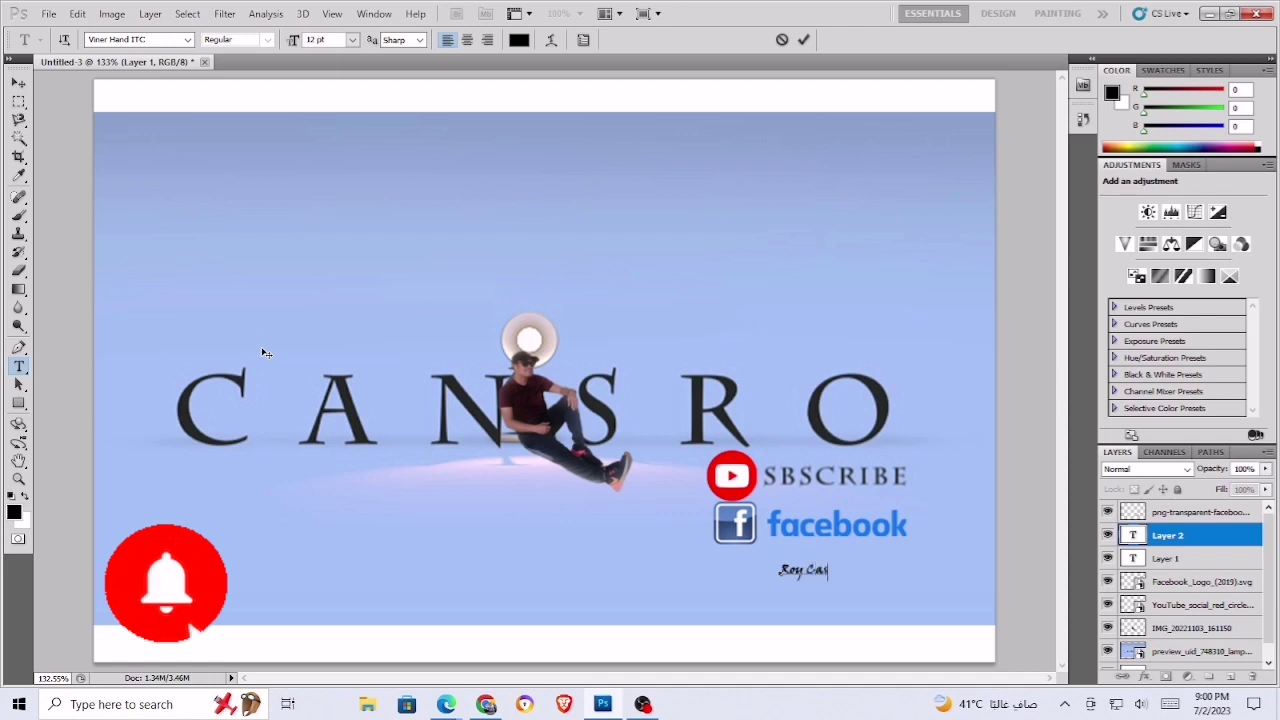
# - Type the name and move it up between SBSCRIBE and the facebook wordmark
pyautogui.write('nas')
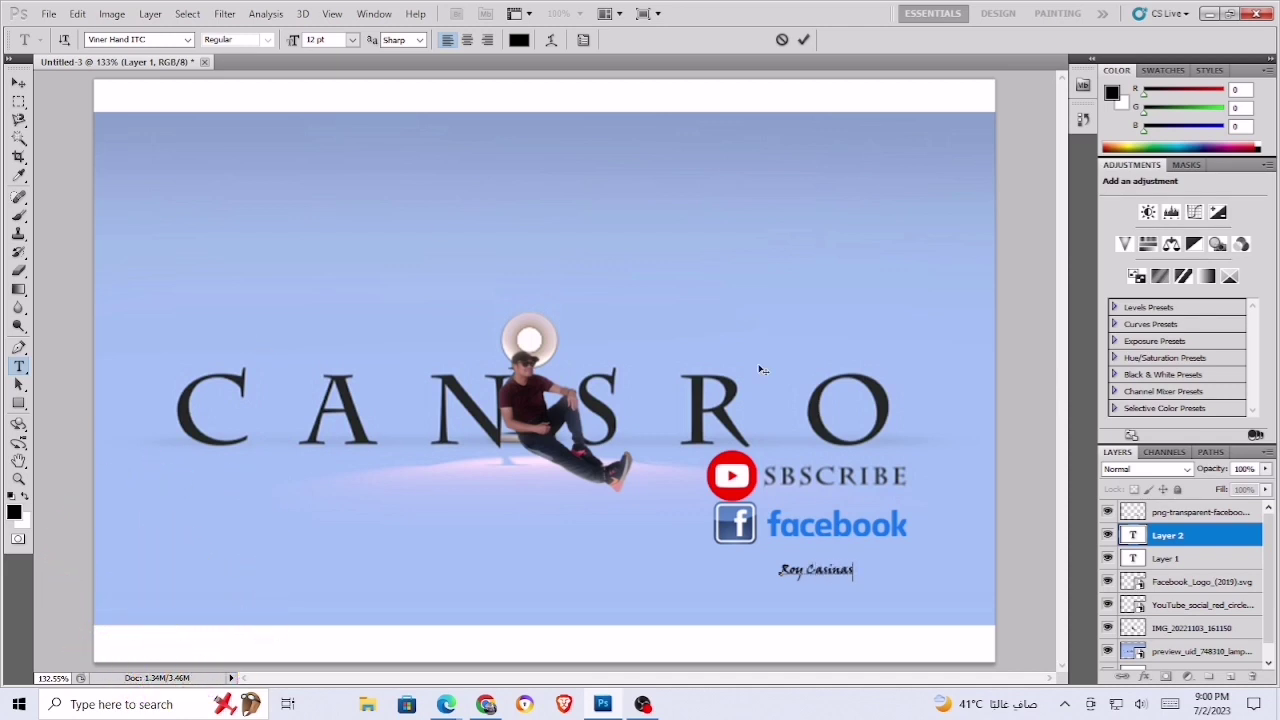
pyautogui.click(19, 83)
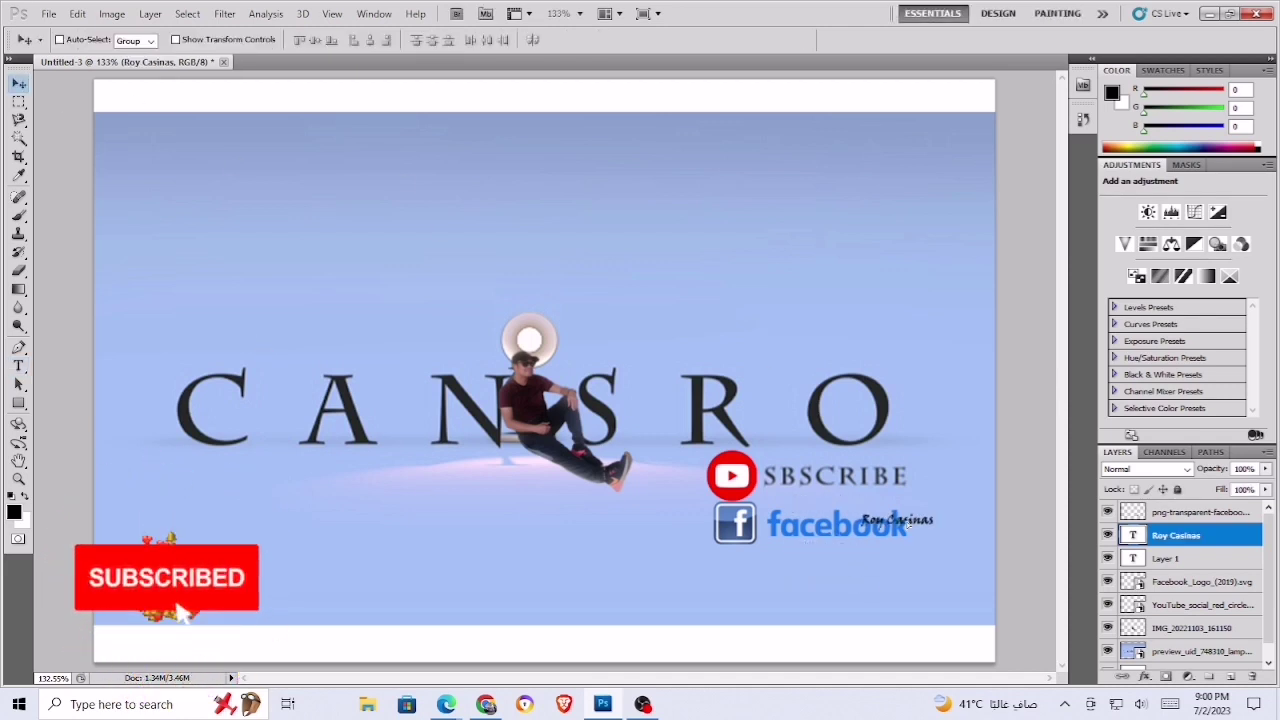
pyautogui.moveTo(843, 548); pyautogui.dragTo(838, 505)
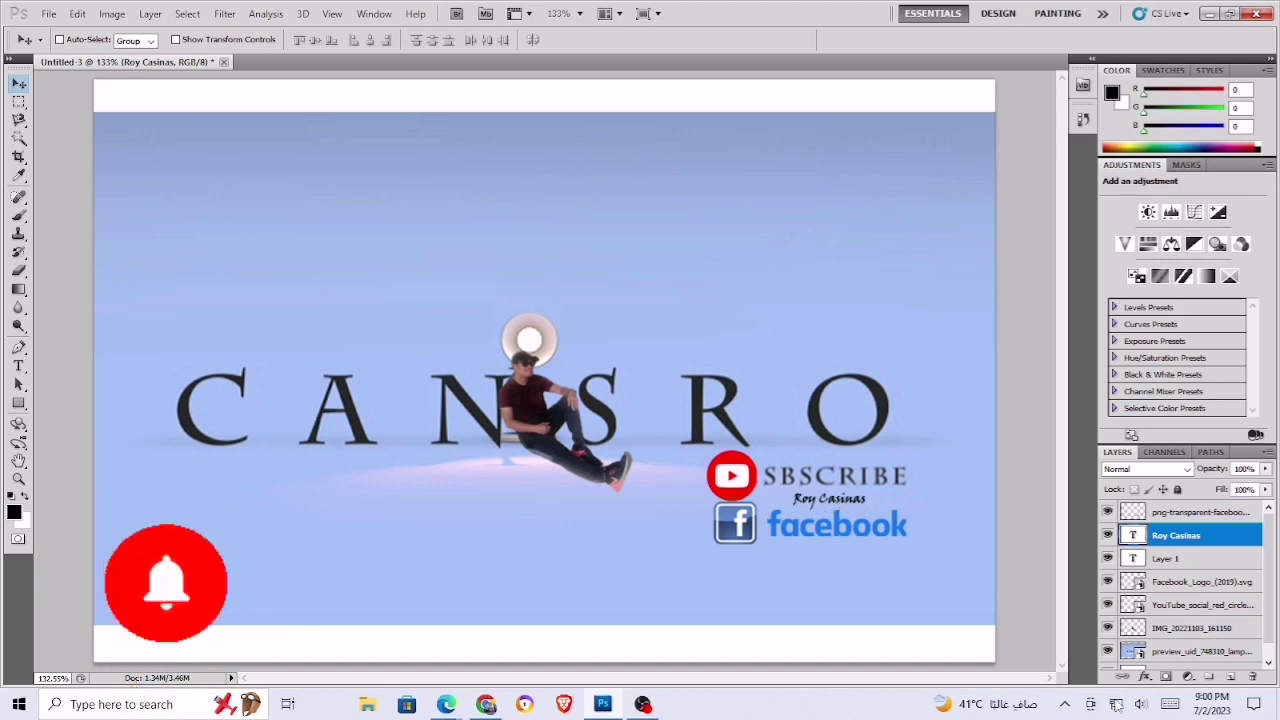
# - Add a Stroke layer style to the name text with a near-white colour
pyautogui.click(1145, 677)
pyautogui.click(1160, 662)
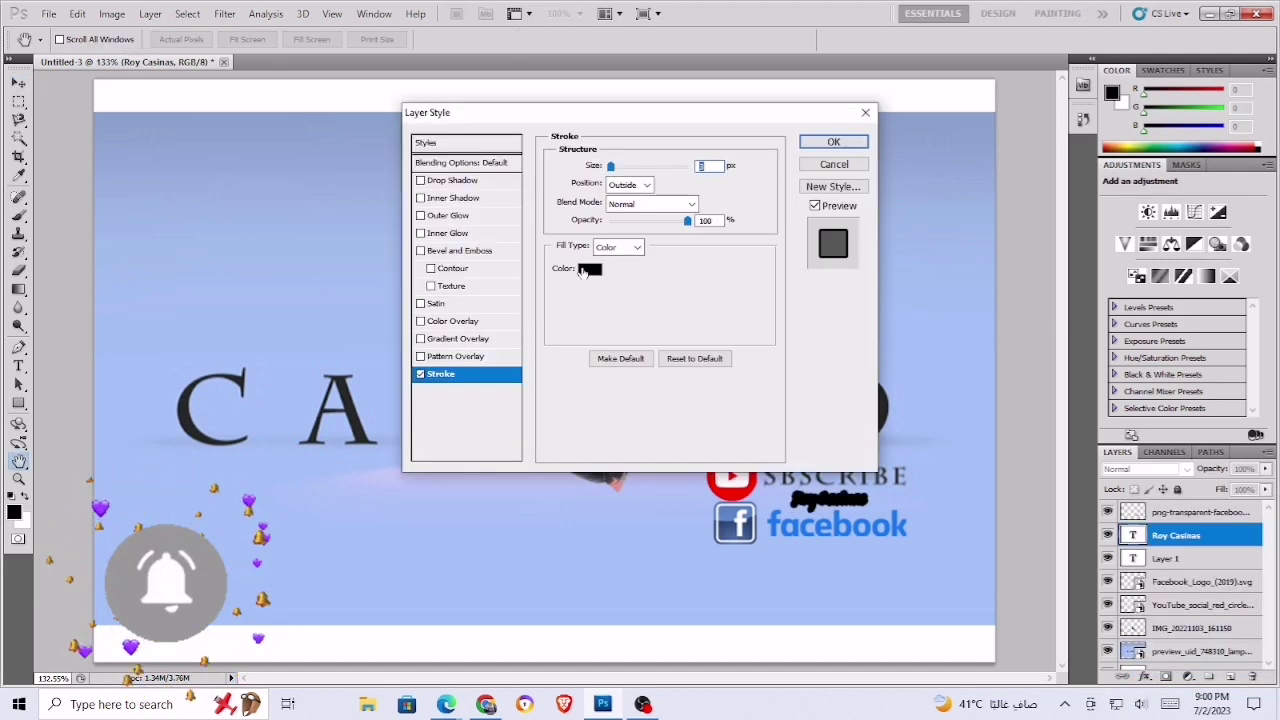
pyautogui.click(600, 429)
pyautogui.click(436, 178)
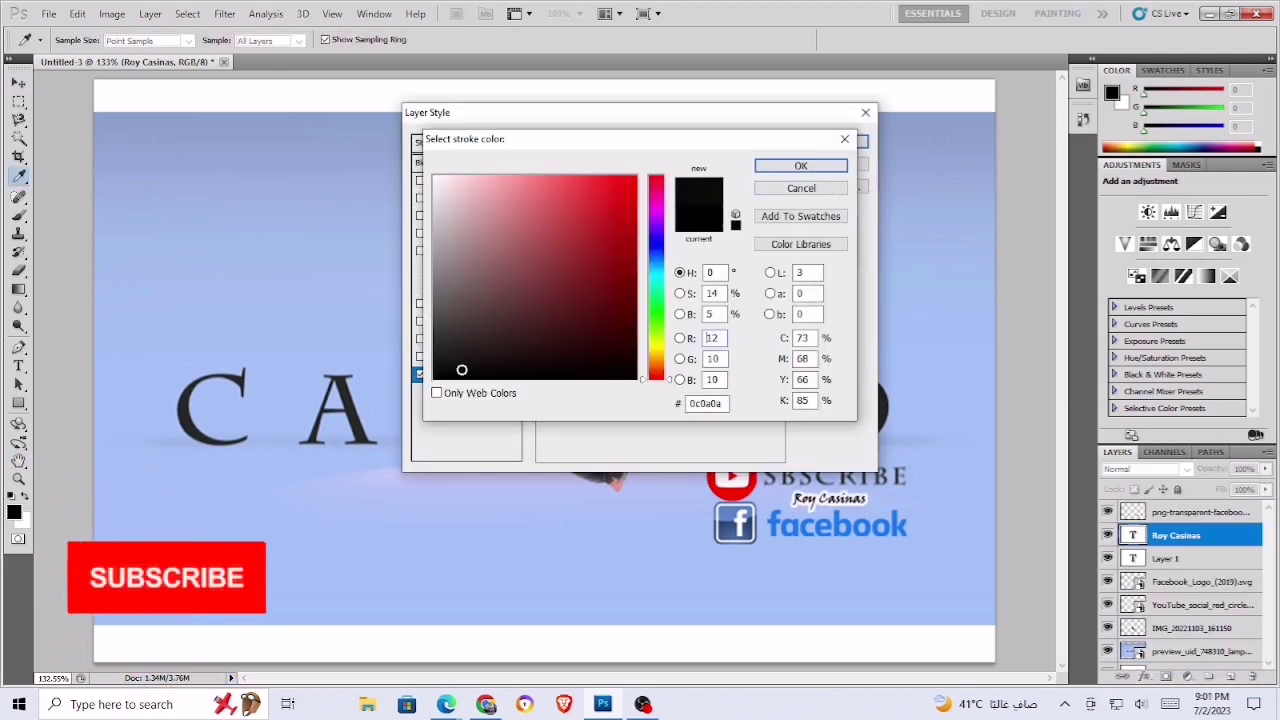
pyautogui.click(800, 166)
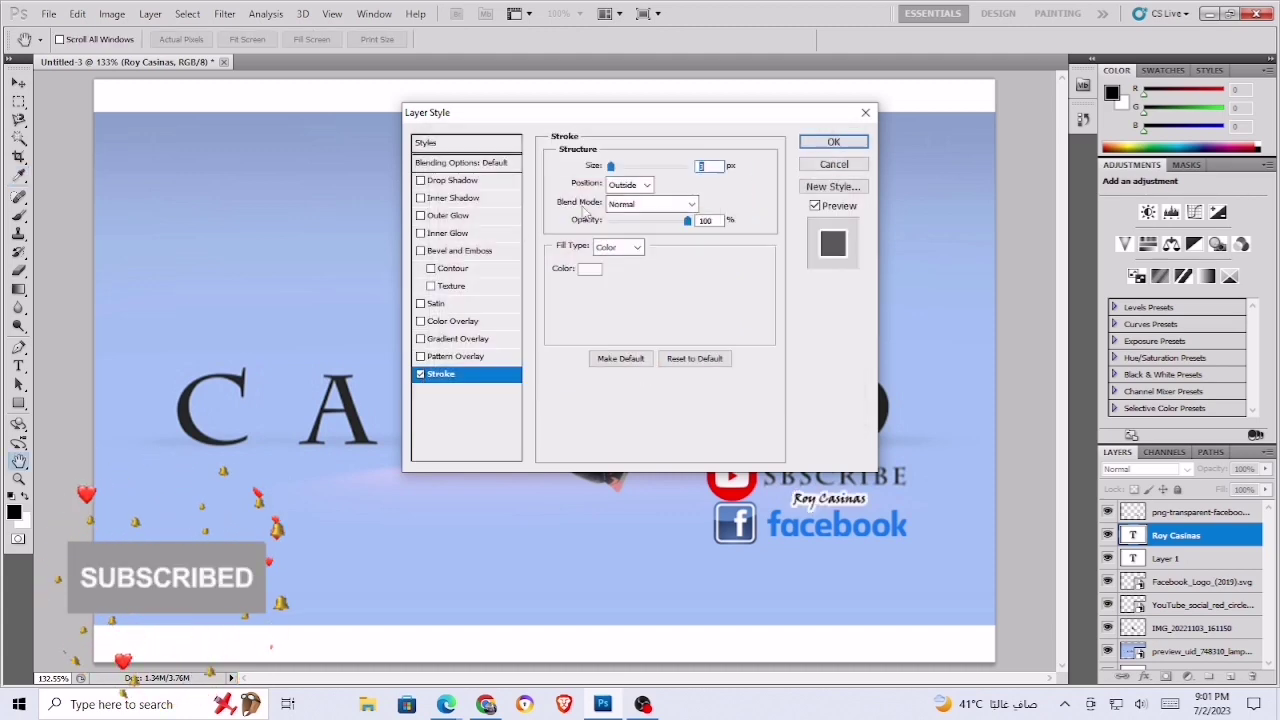
pyautogui.click(590, 268)
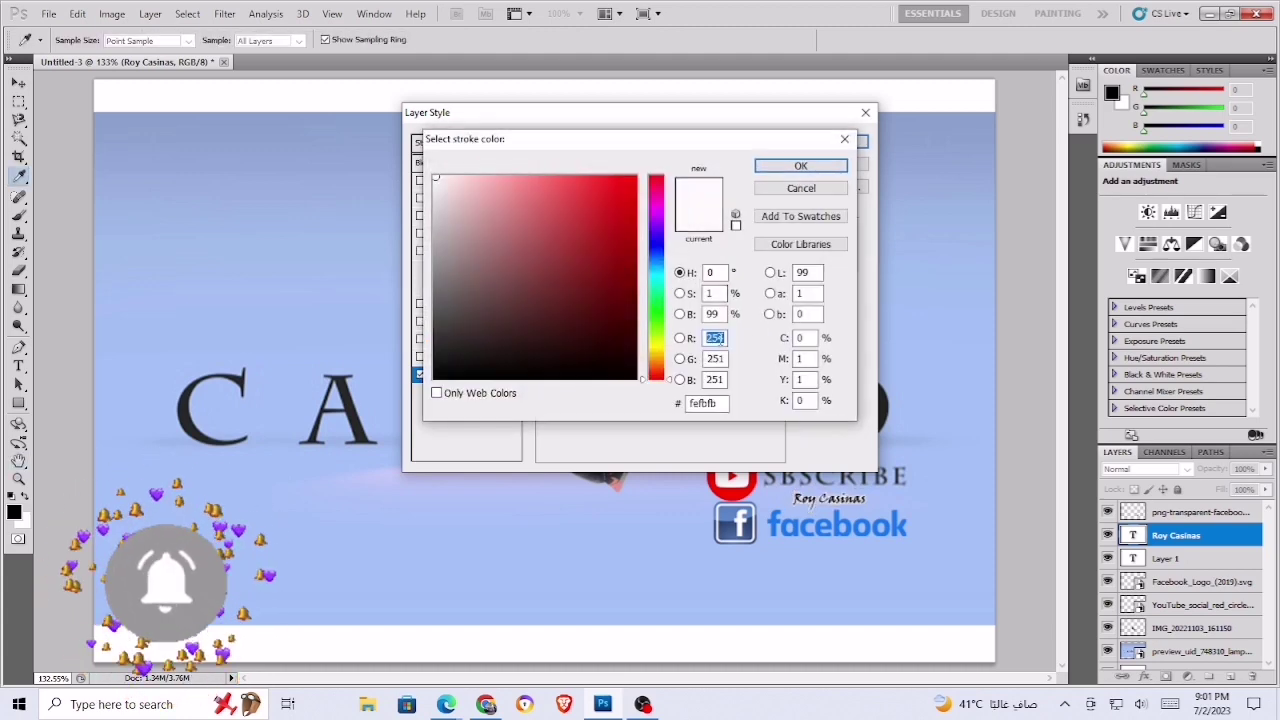
pyautogui.click(800, 166)
# - Change the stroke fill to the red-green gradient preset and apply it
pyautogui.click(618, 247)
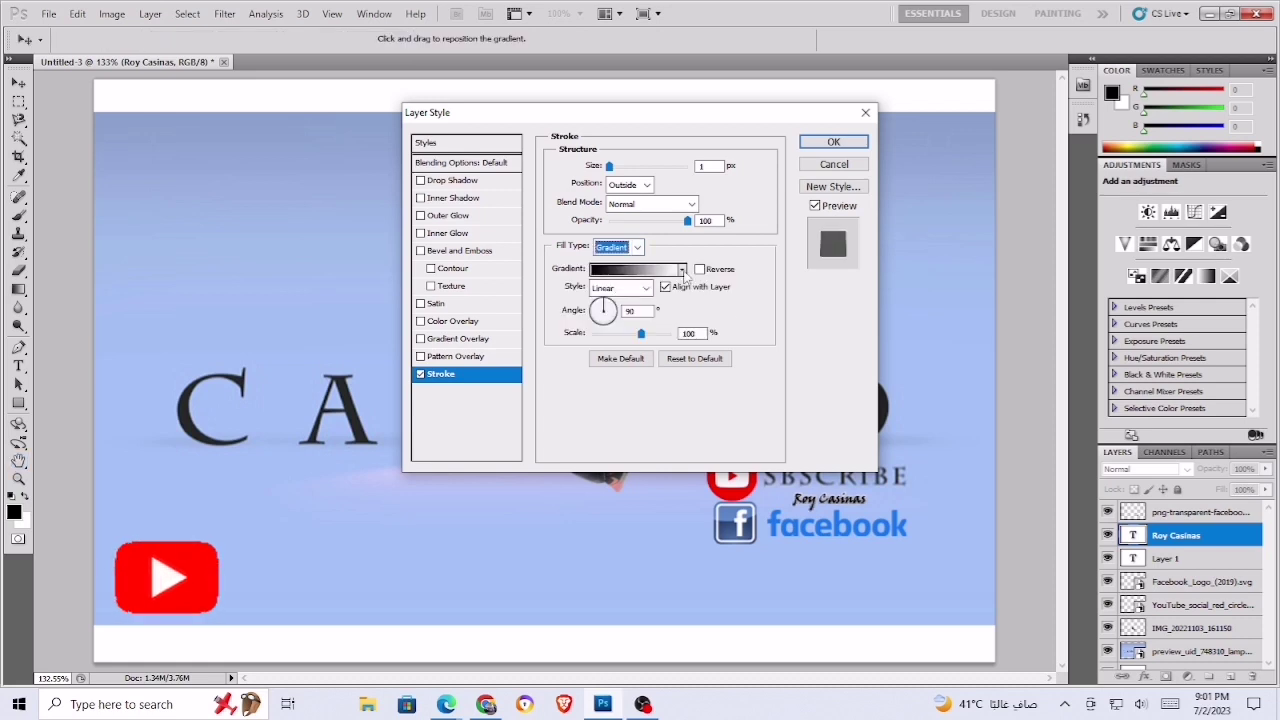
pyautogui.click(682, 269)
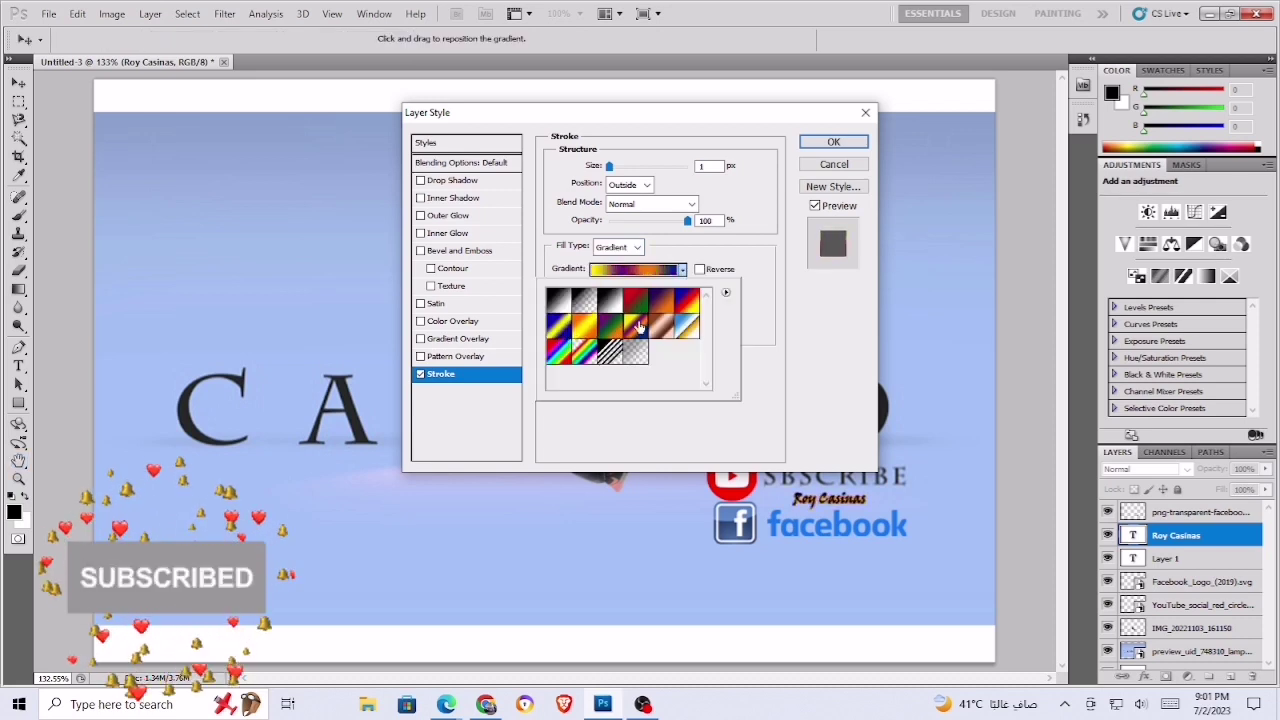
pyautogui.click(562, 354)
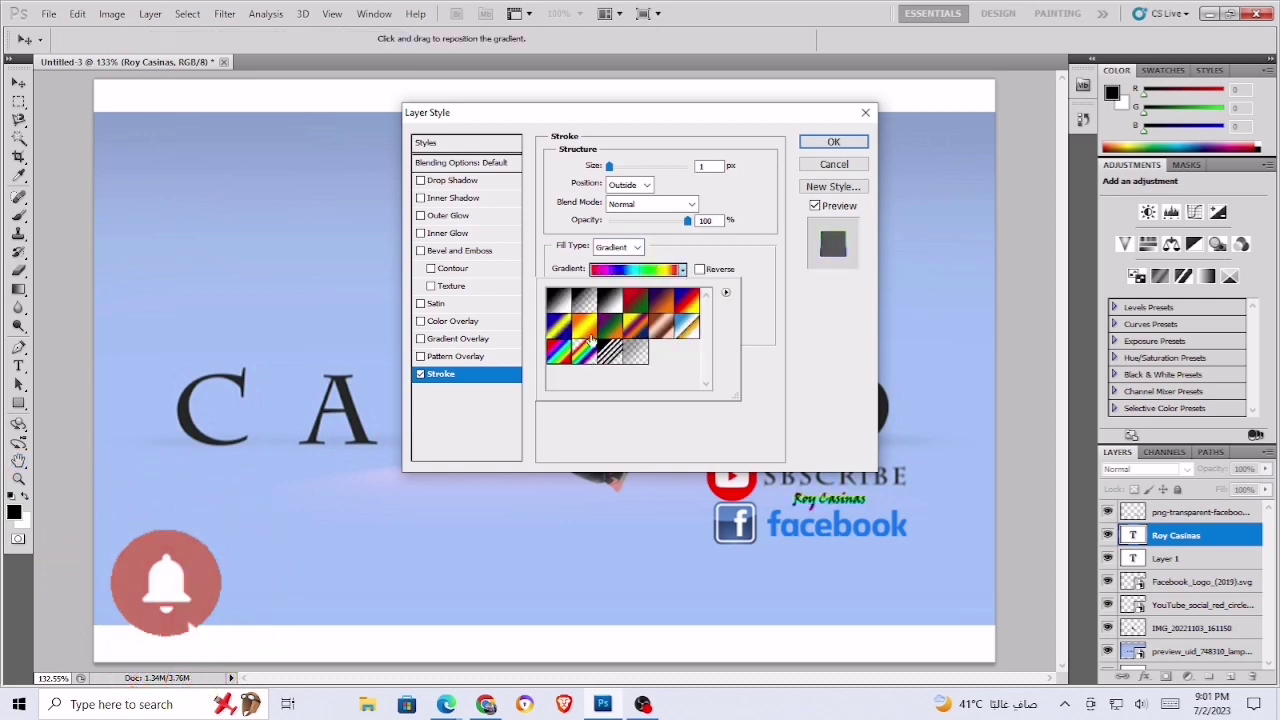
pyautogui.click(637, 302)
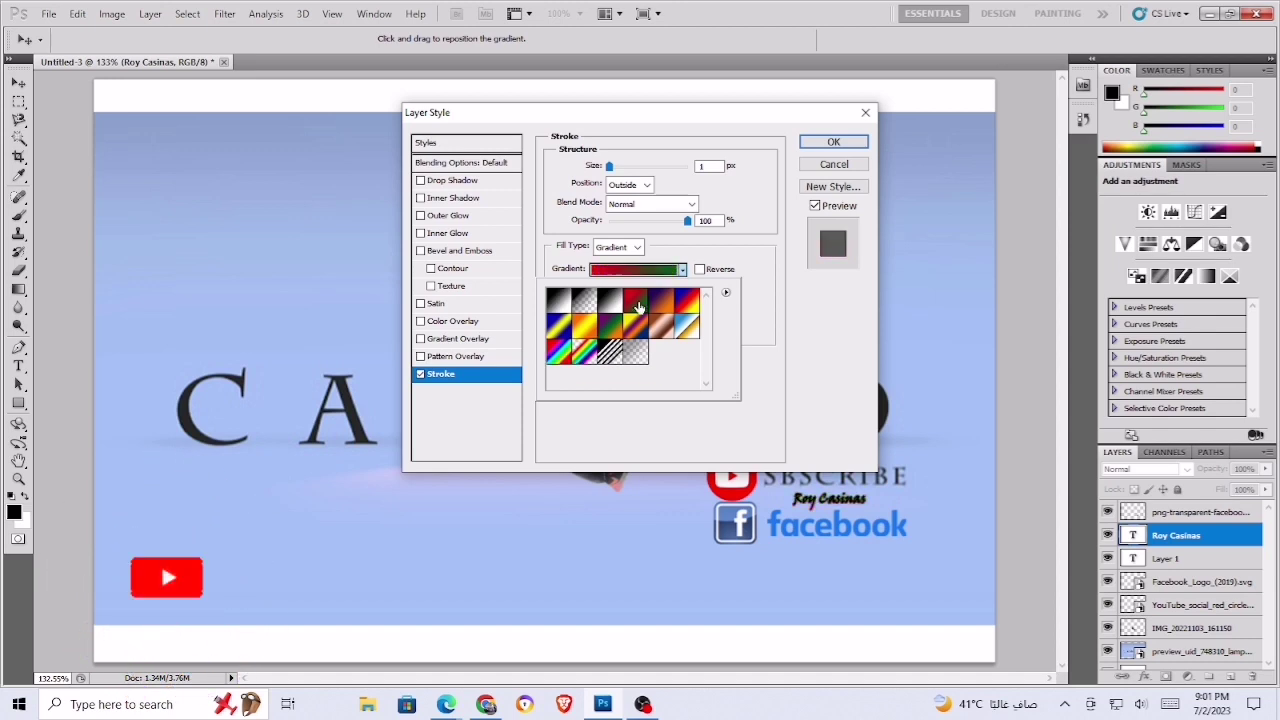
pyautogui.click(833, 142)
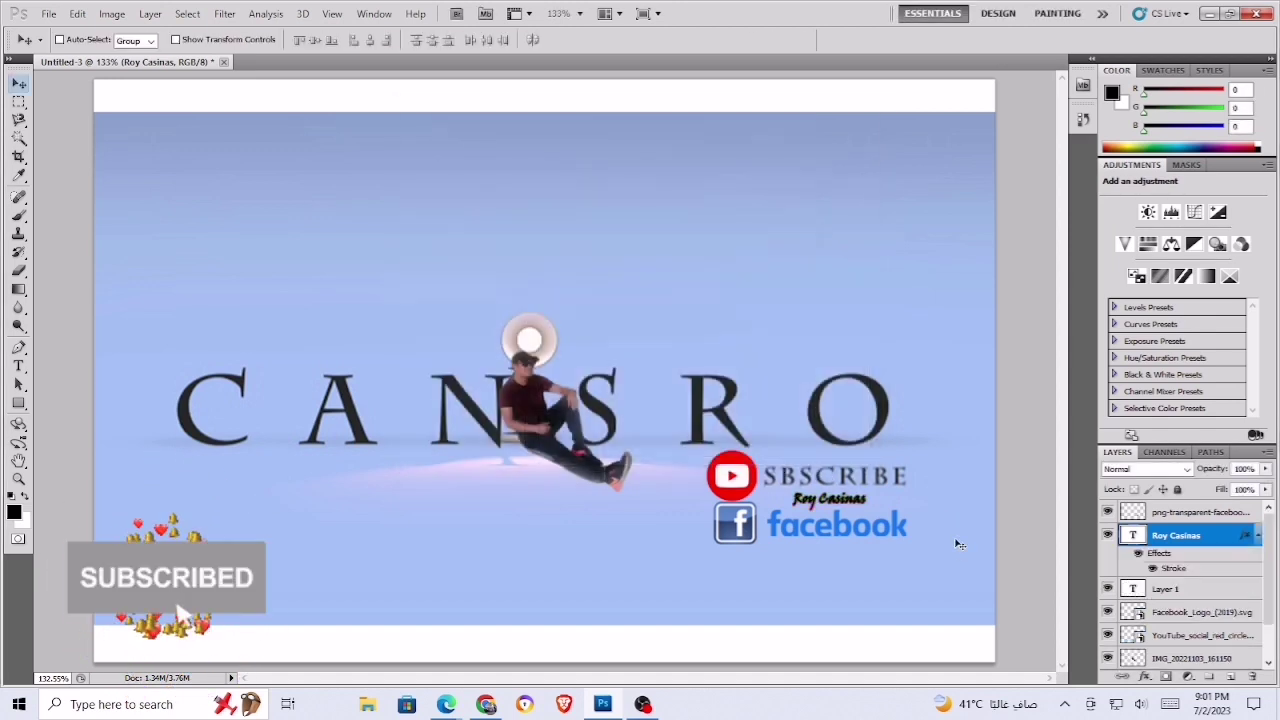
pyautogui.hotkey('ctrl', 't')
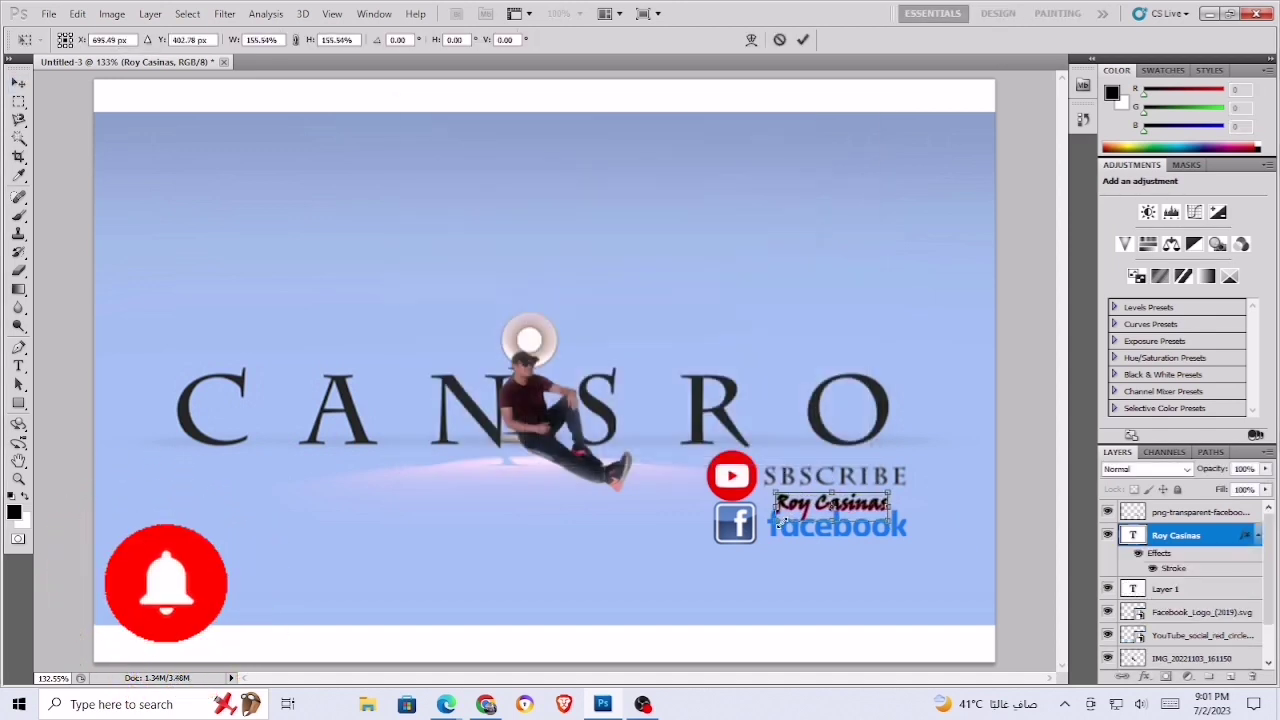
# - Commit the enlarged name and set its text colour to near-white
pyautogui.click(803, 39)
pyautogui.press('t')
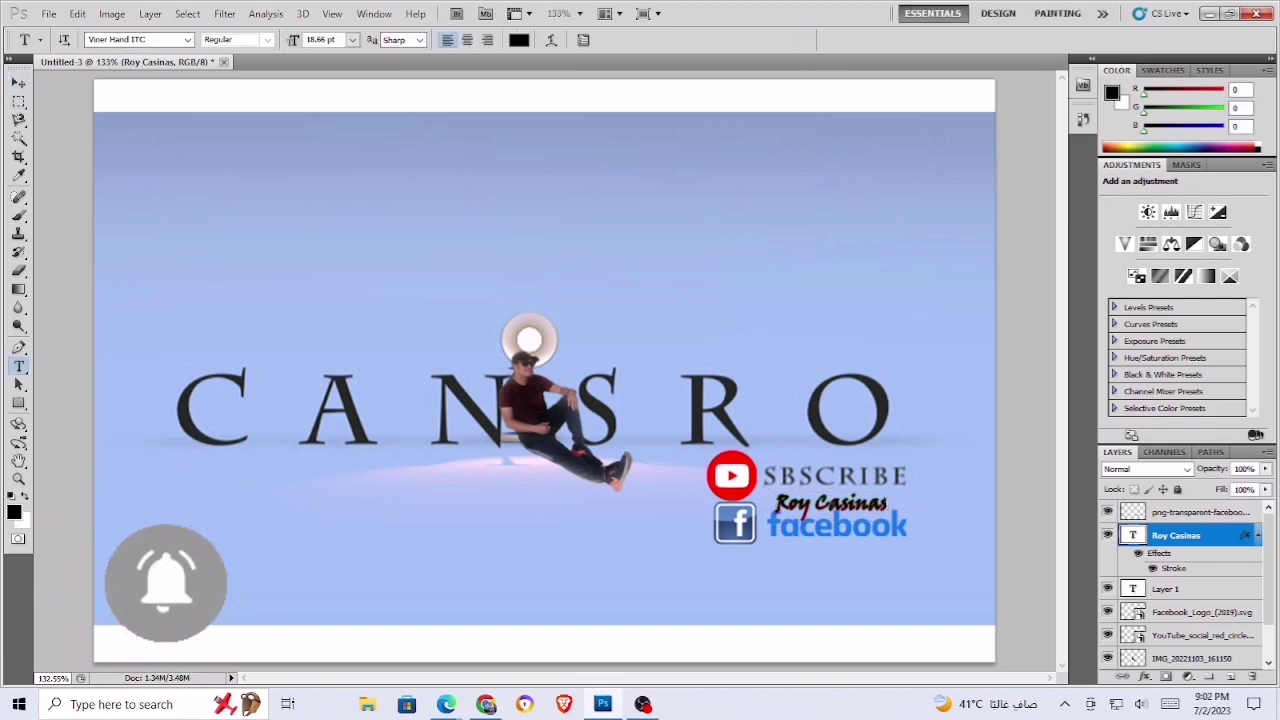
pyautogui.click(822, 380)
pyautogui.click(782, 40)
pyautogui.click(885, 504)
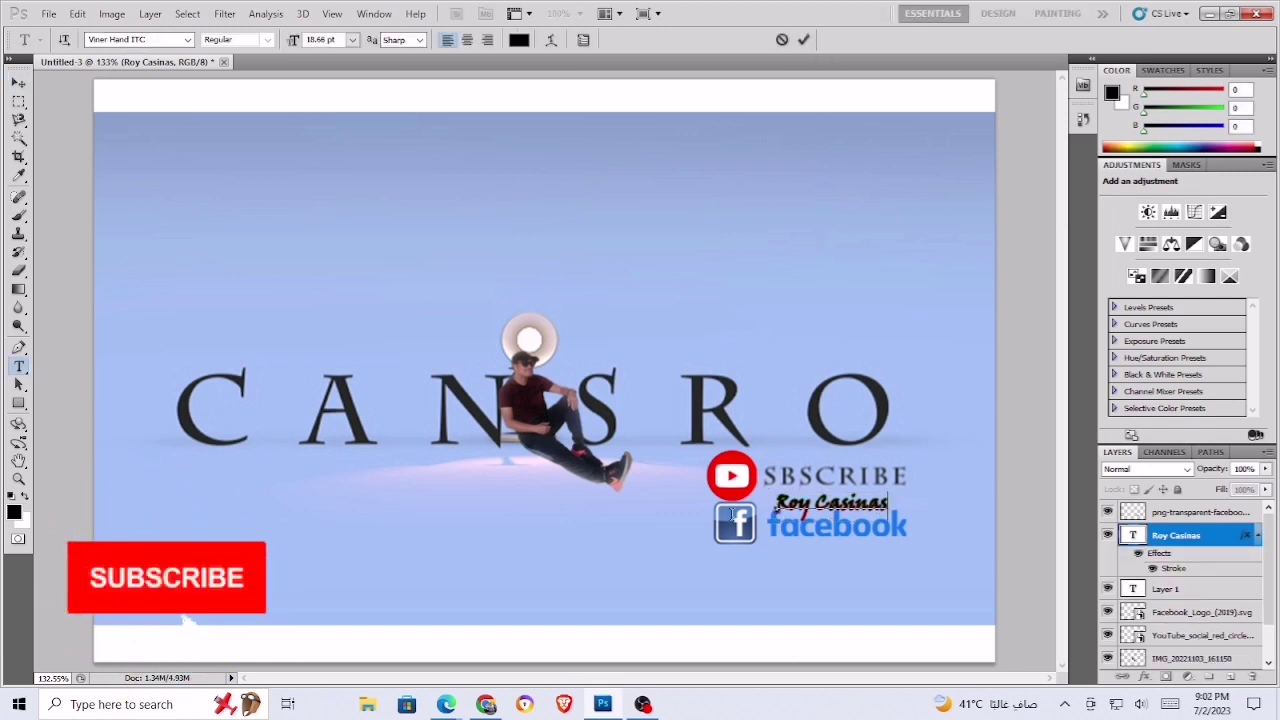
pyautogui.click(520, 39)
pyautogui.click(435, 181)
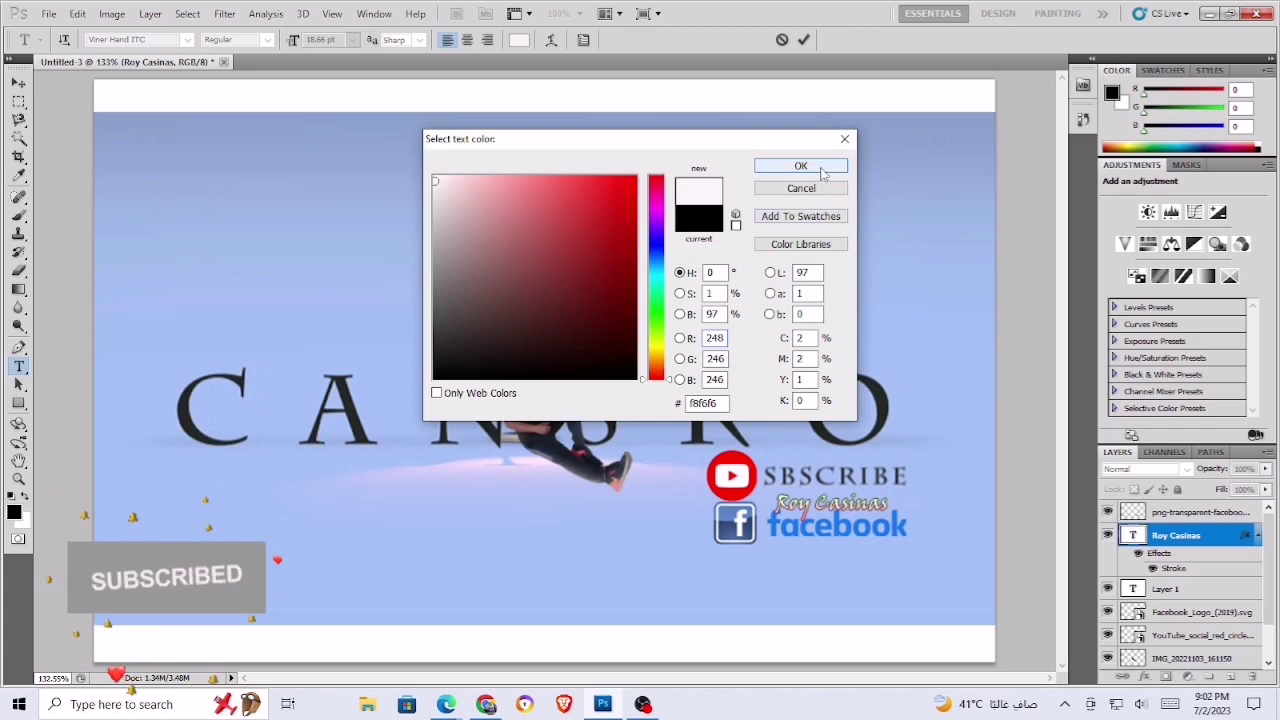
pyautogui.click(801, 166)
pyautogui.click(803, 39)
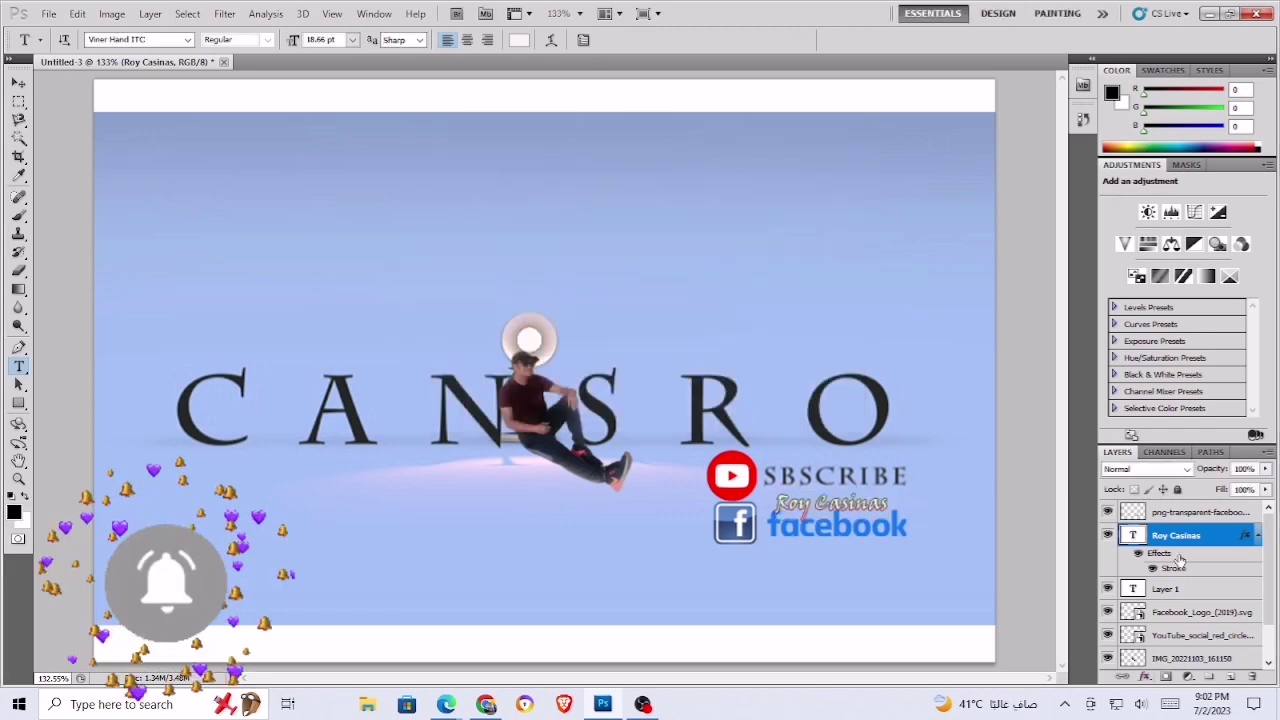
# - Add a red-green Gradient Overlay to the name and nudge it just under SBSCRIBE
pyautogui.click(1146, 677)
pyautogui.click(1180, 482)
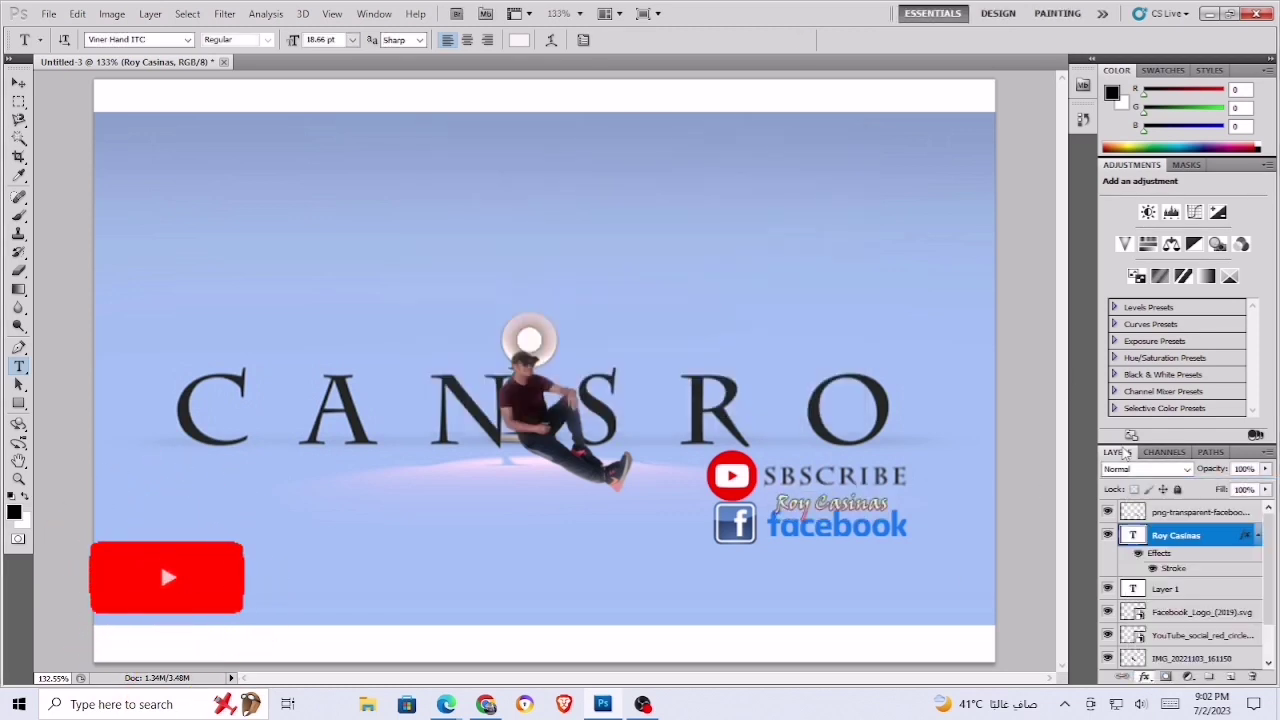
pyautogui.click(439, 373)
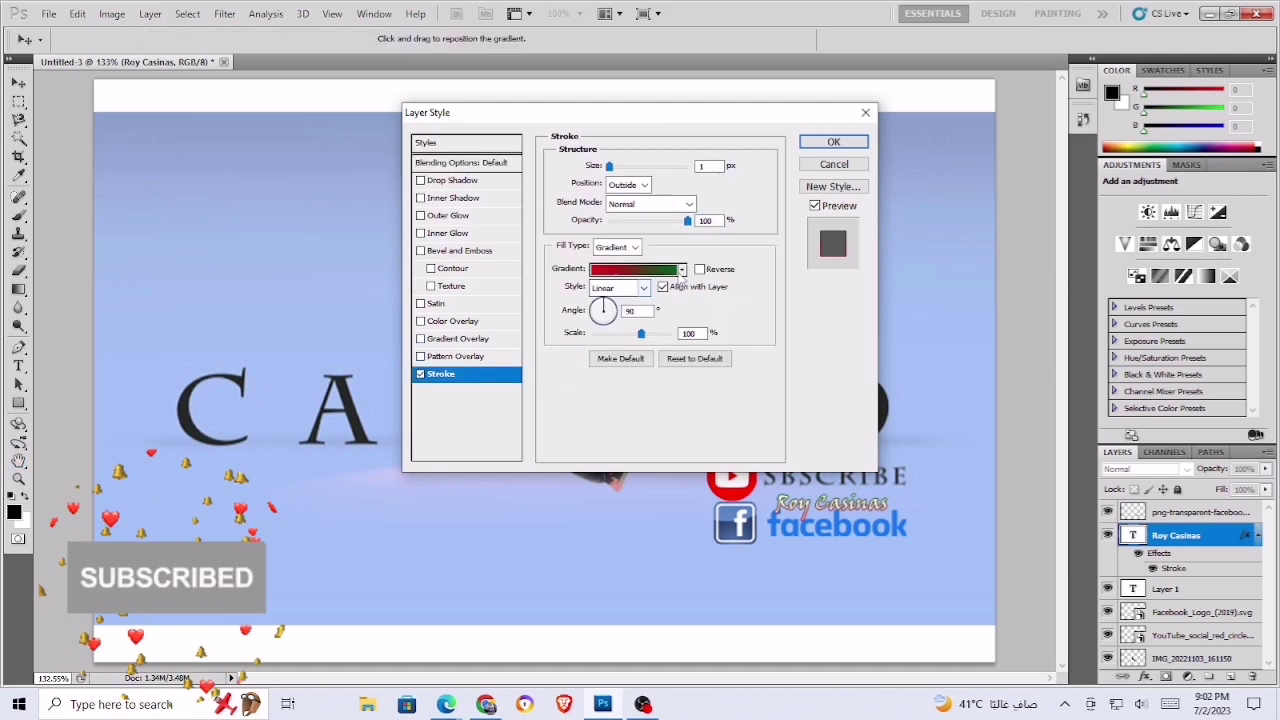
pyautogui.click(465, 339)
pyautogui.click(694, 203)
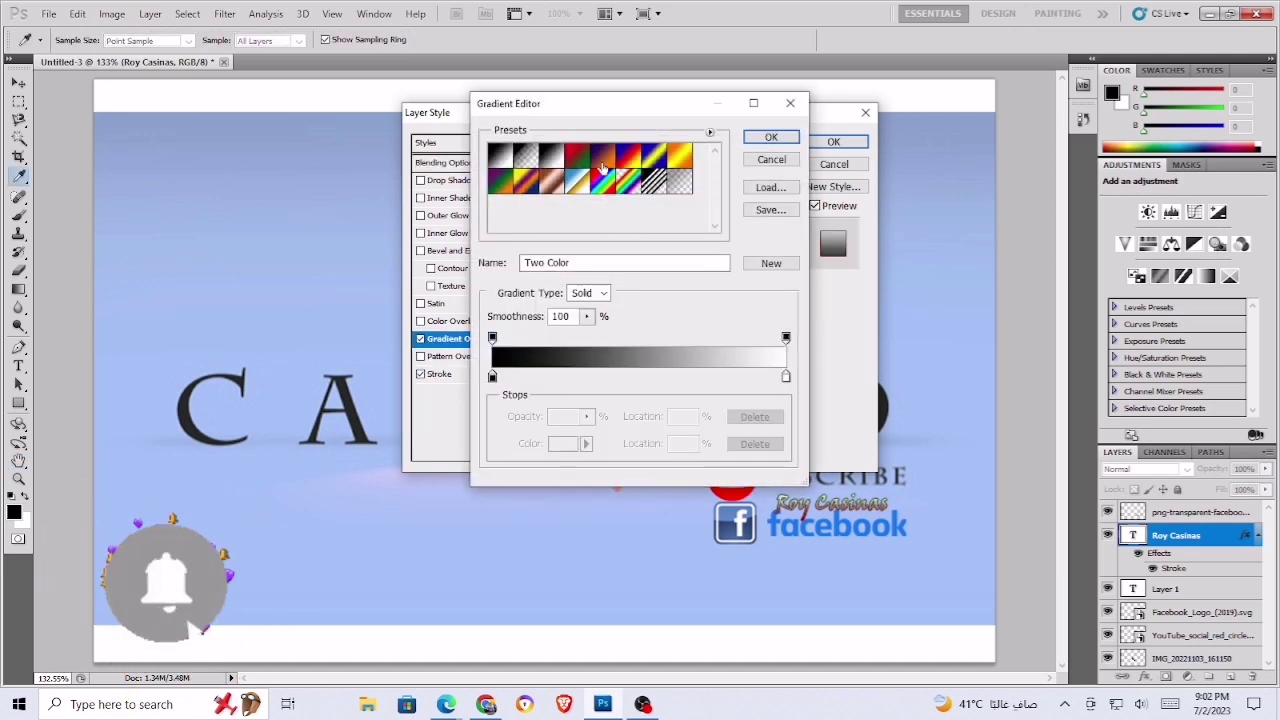
pyautogui.click(575, 165)
pyautogui.click(770, 140)
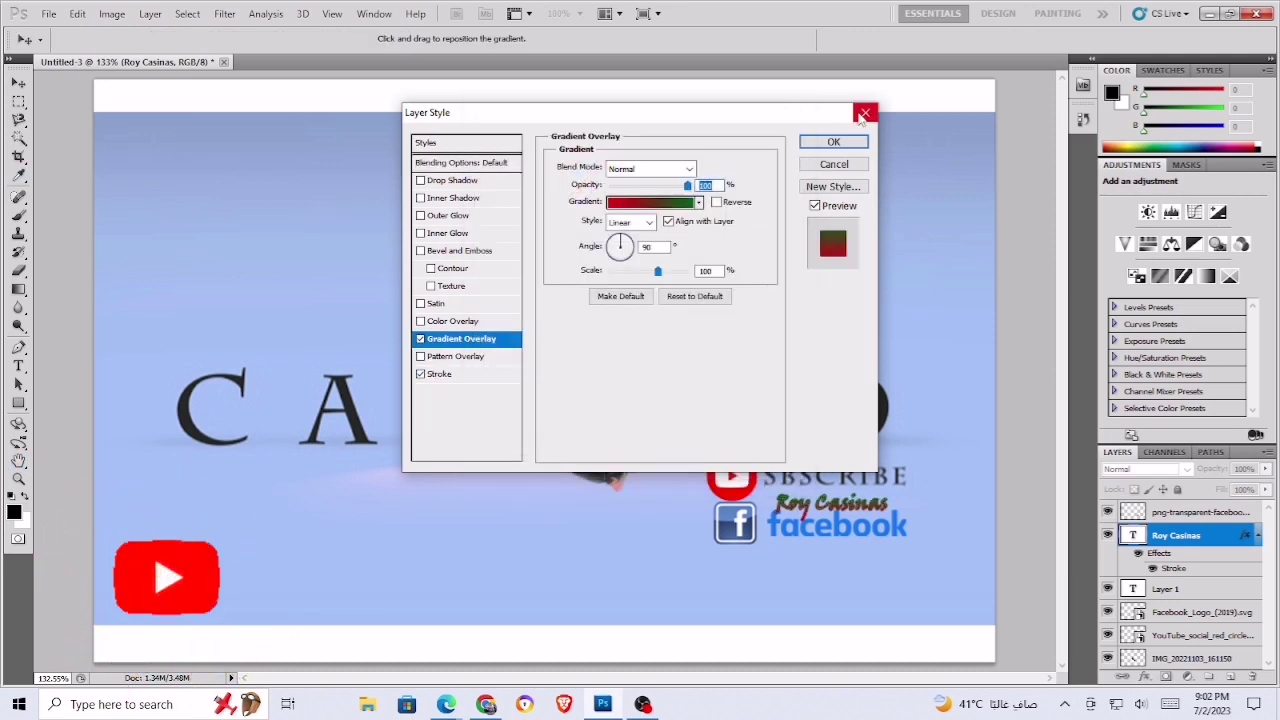
pyautogui.click(833, 142)
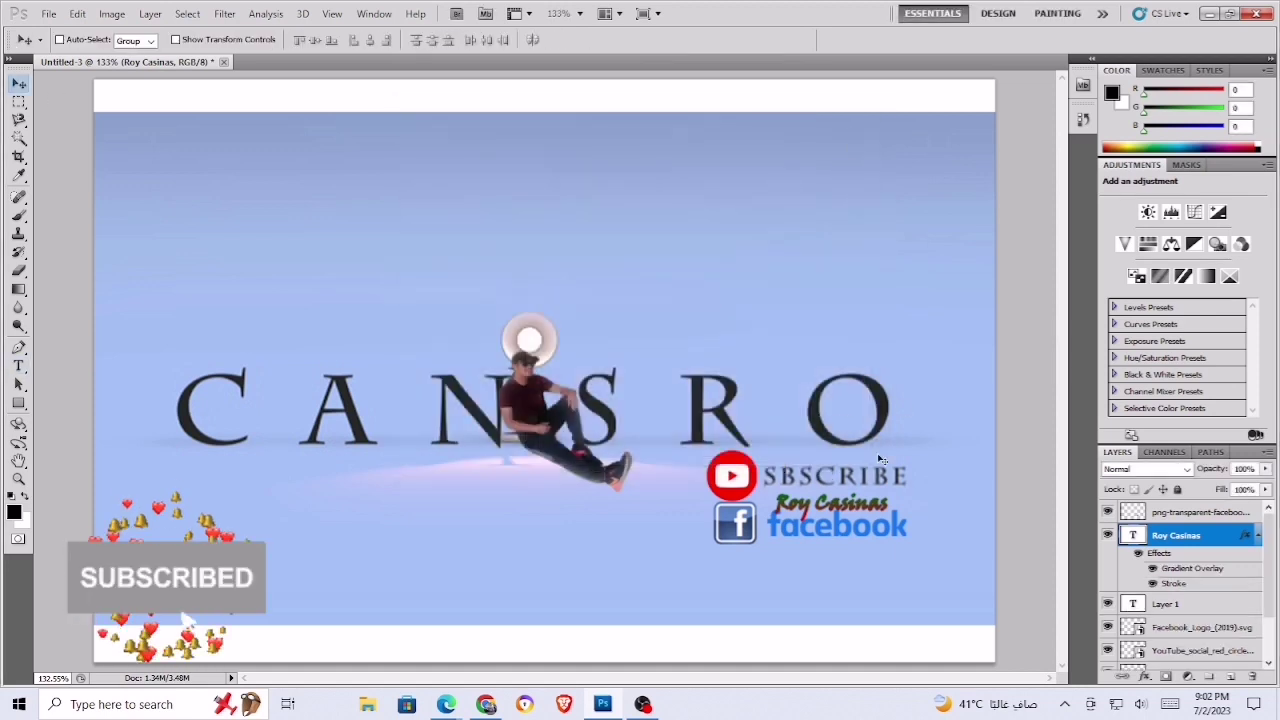
pyautogui.moveTo(848, 513); pyautogui.dragTo(845, 553)
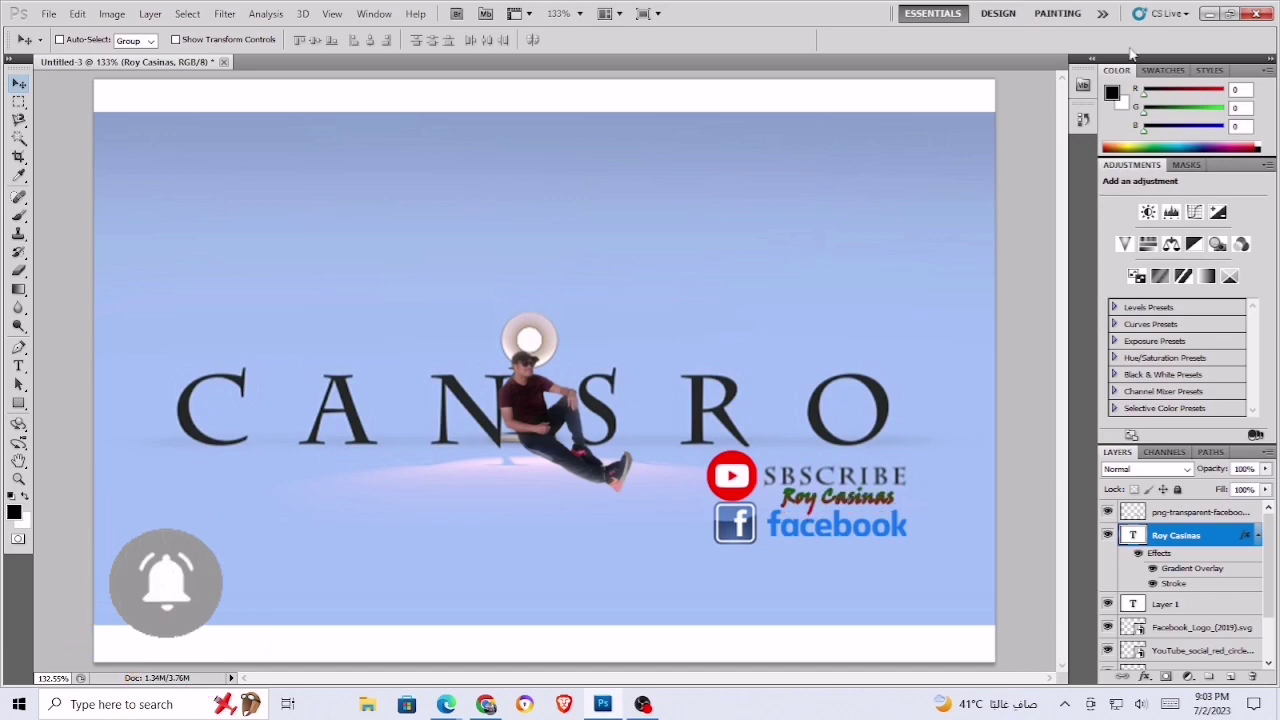
pyautogui.click(1208, 13)
pyautogui.moveTo(446, 704)
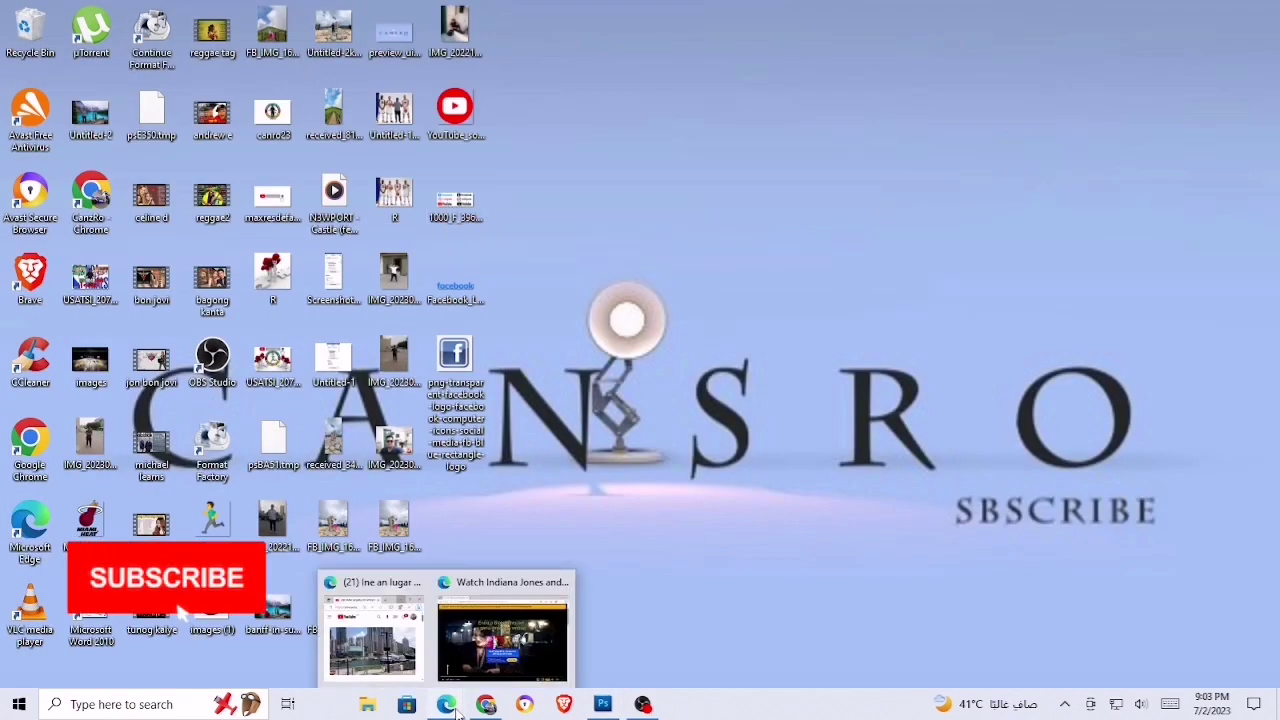
# - Search Chrome images for 'instagram logo'
pyautogui.click(500, 630)
pyautogui.click(350, 107)
pyautogui.write('in')
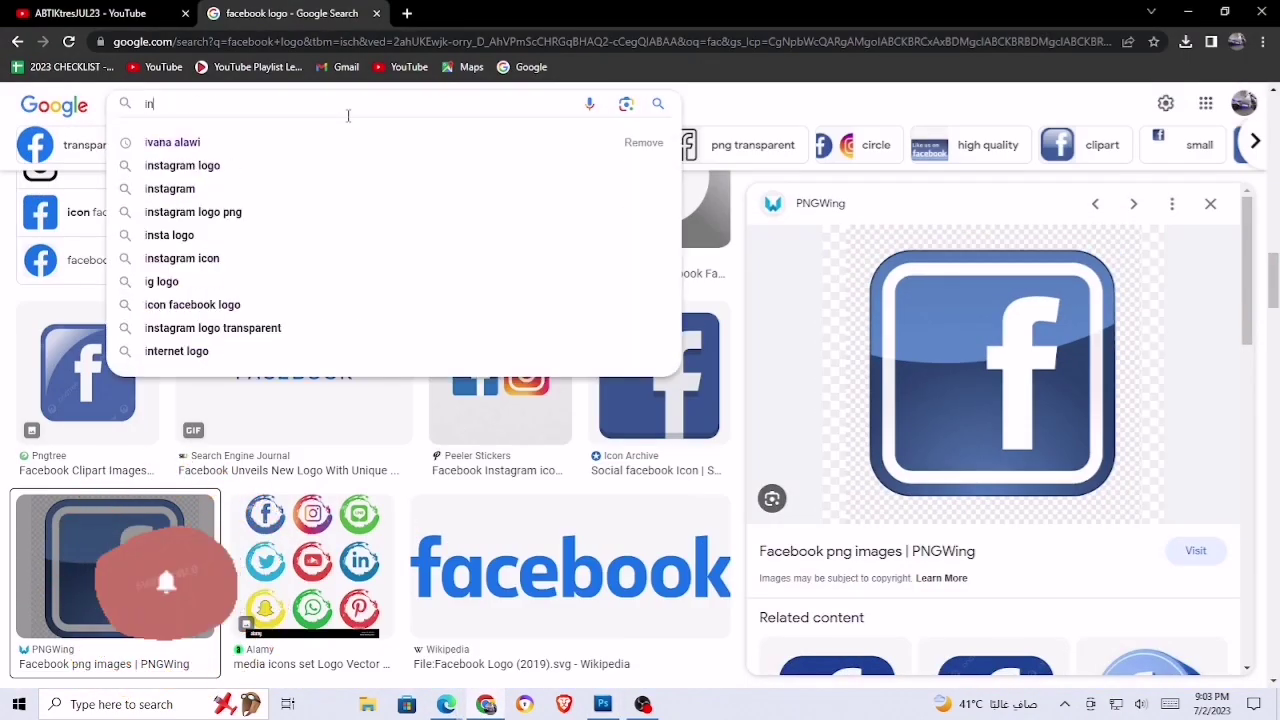
pyautogui.click(370, 137)
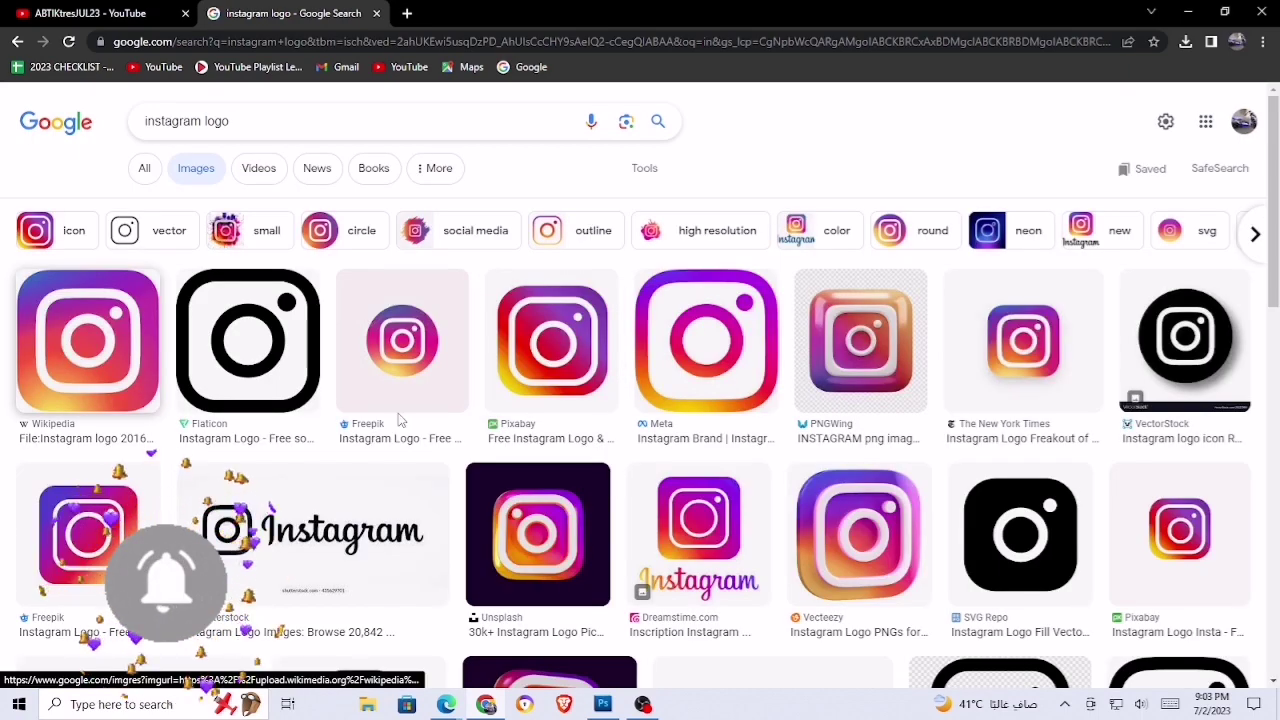
# - Save the first Instagram logo image and drag it onto the banner
pyautogui.click(87, 200)
pyautogui.rightClick(1000, 372)
pyautogui.click(1030, 526)
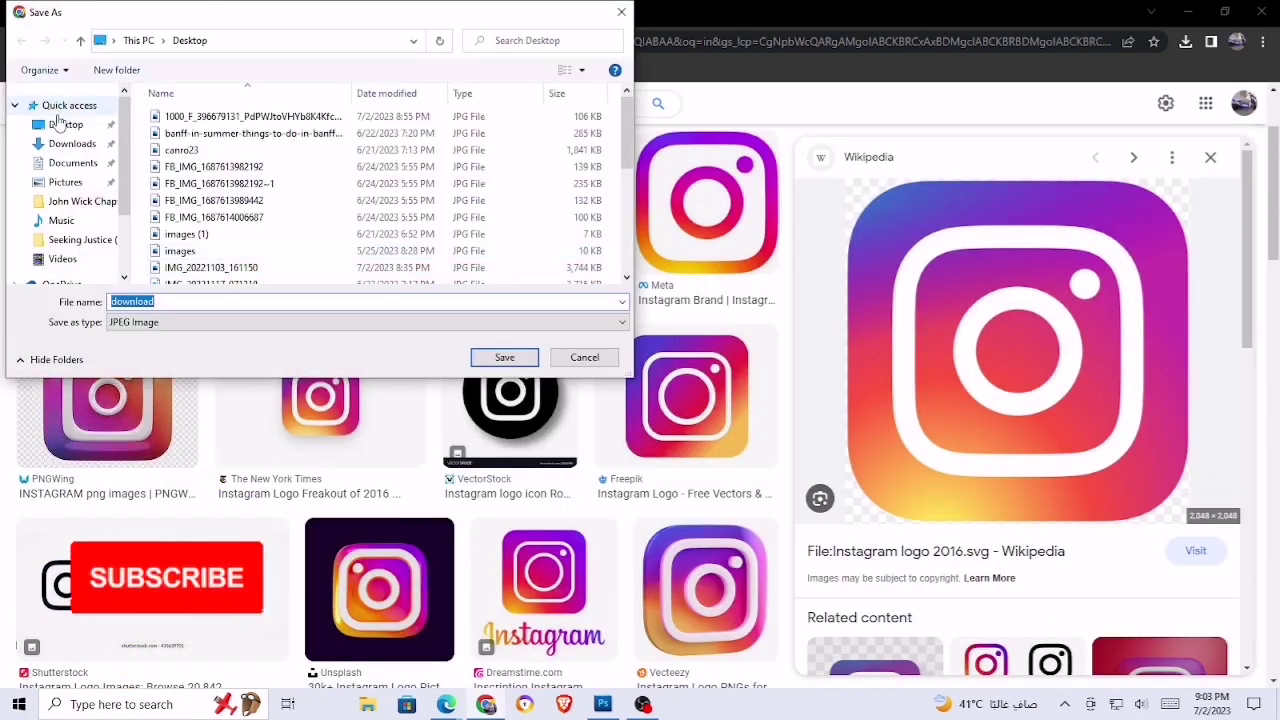
pyautogui.click(527, 355)
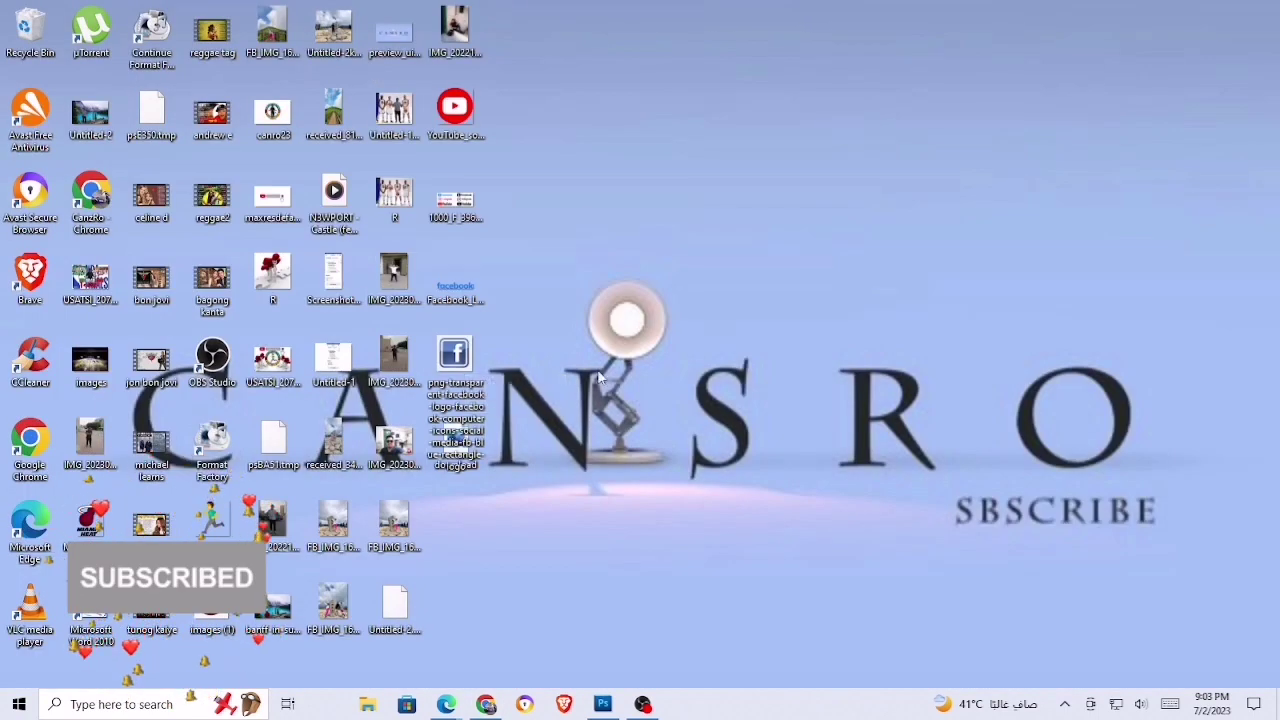
pyautogui.moveTo(455, 355); pyautogui.dragTo(576, 190)
# - Place the Instagram logo PNG in the banner and cut away its white background
pyautogui.moveTo(455, 435)
pyautogui.mouseDown()
pyautogui.moveTo(808, 508)
pyautogui.moveTo(545, 371)
pyautogui.mouseUp()
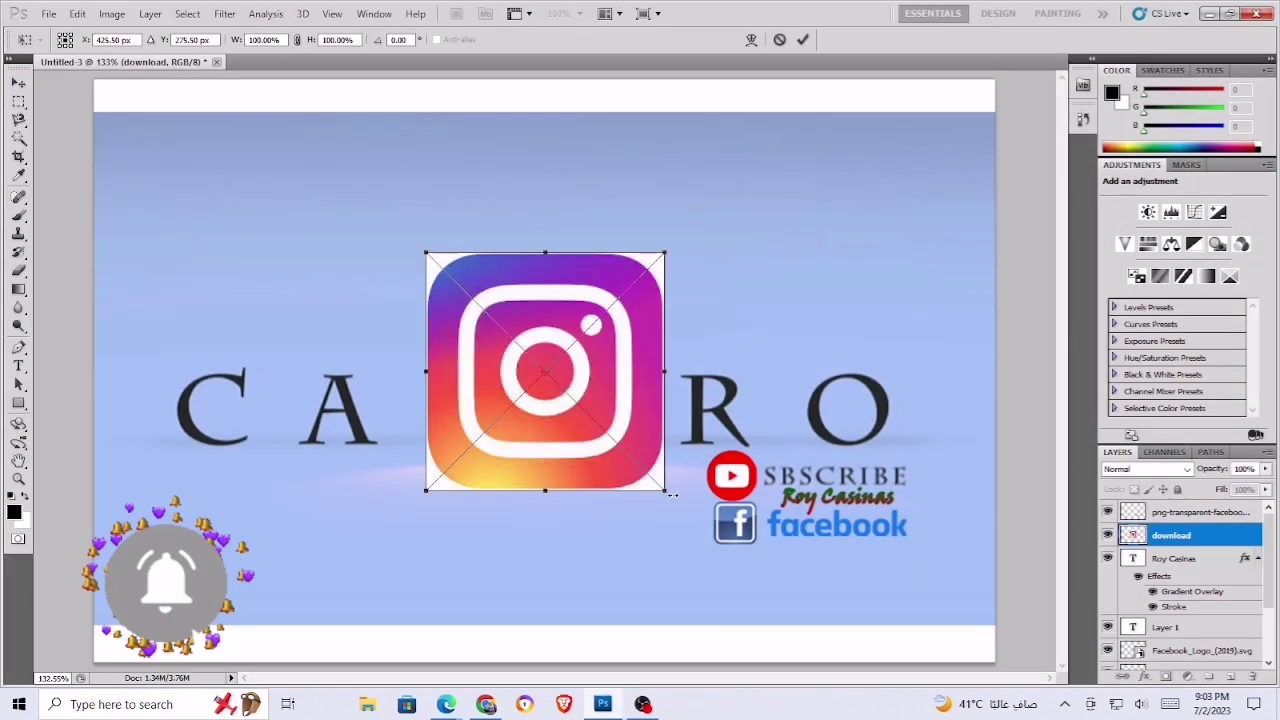
pyautogui.click(806, 40)
pyautogui.press('w')
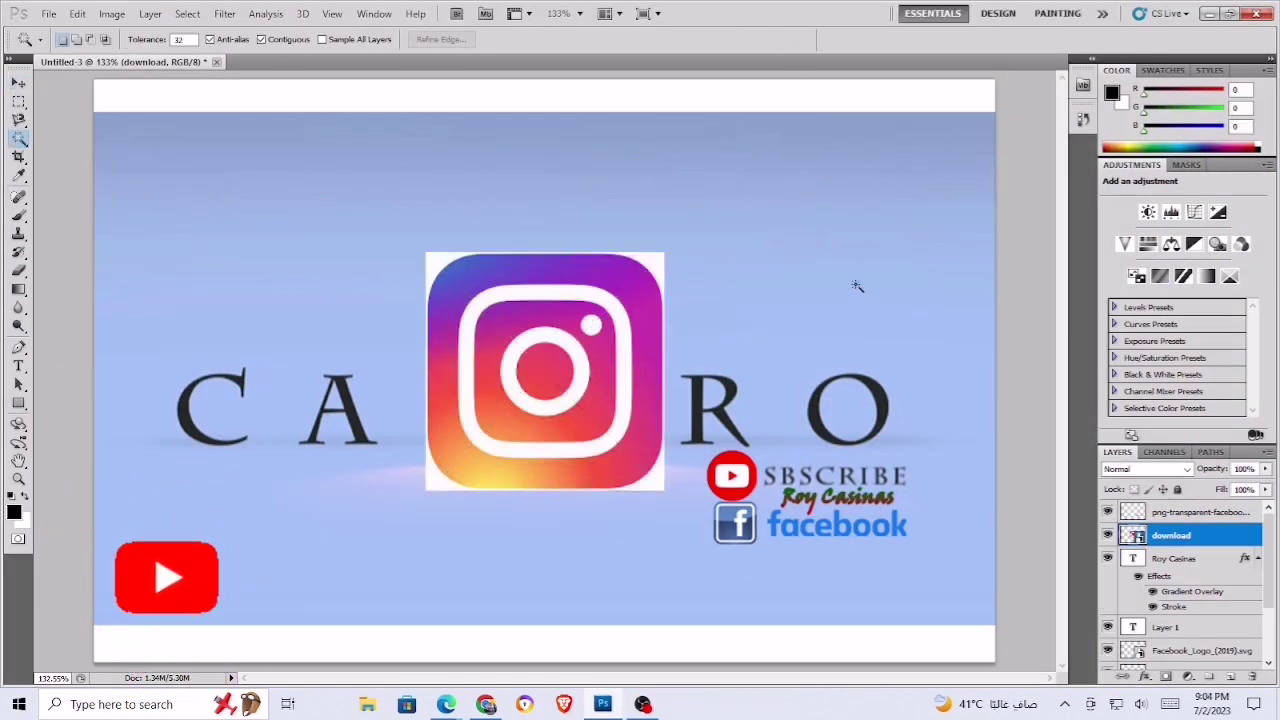
pyautogui.click(78, 14)
pyautogui.click(90, 105)
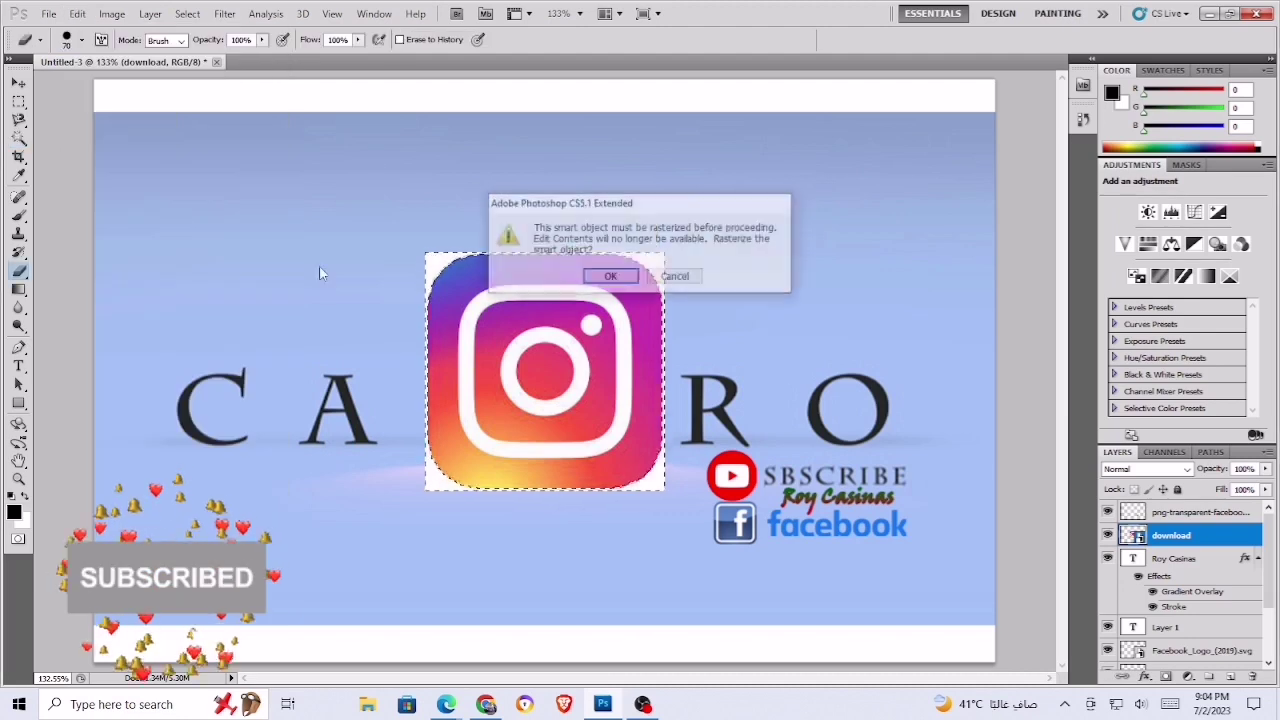
pyautogui.press('Return')
pyautogui.press('e')
# - Shrink the Instagram logo to a small icon and line it up under the Facebook logo
pyautogui.hotkey('ctrl', 't')
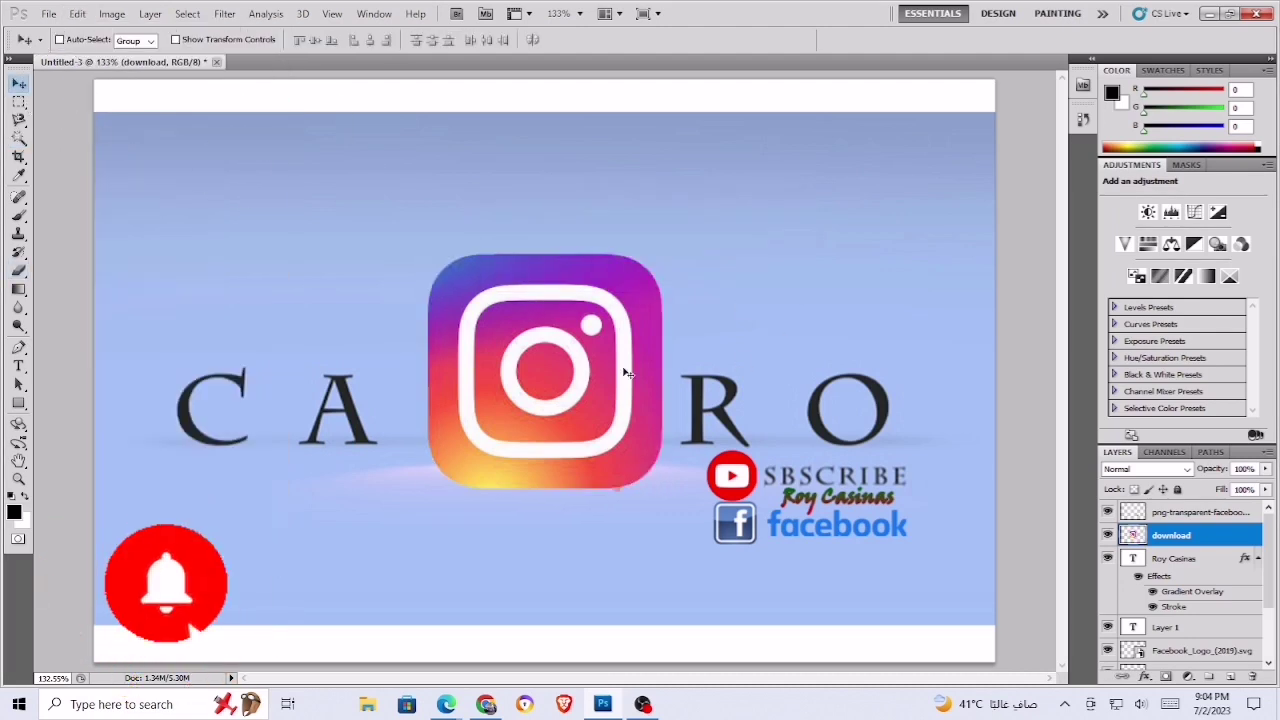
pyautogui.moveTo(623, 366); pyautogui.dragTo(718, 467)
pyautogui.moveTo(767, 569)
pyautogui.mouseDown()
pyautogui.moveTo(620, 343)
pyautogui.moveTo(760, 578)
pyautogui.mouseUp()
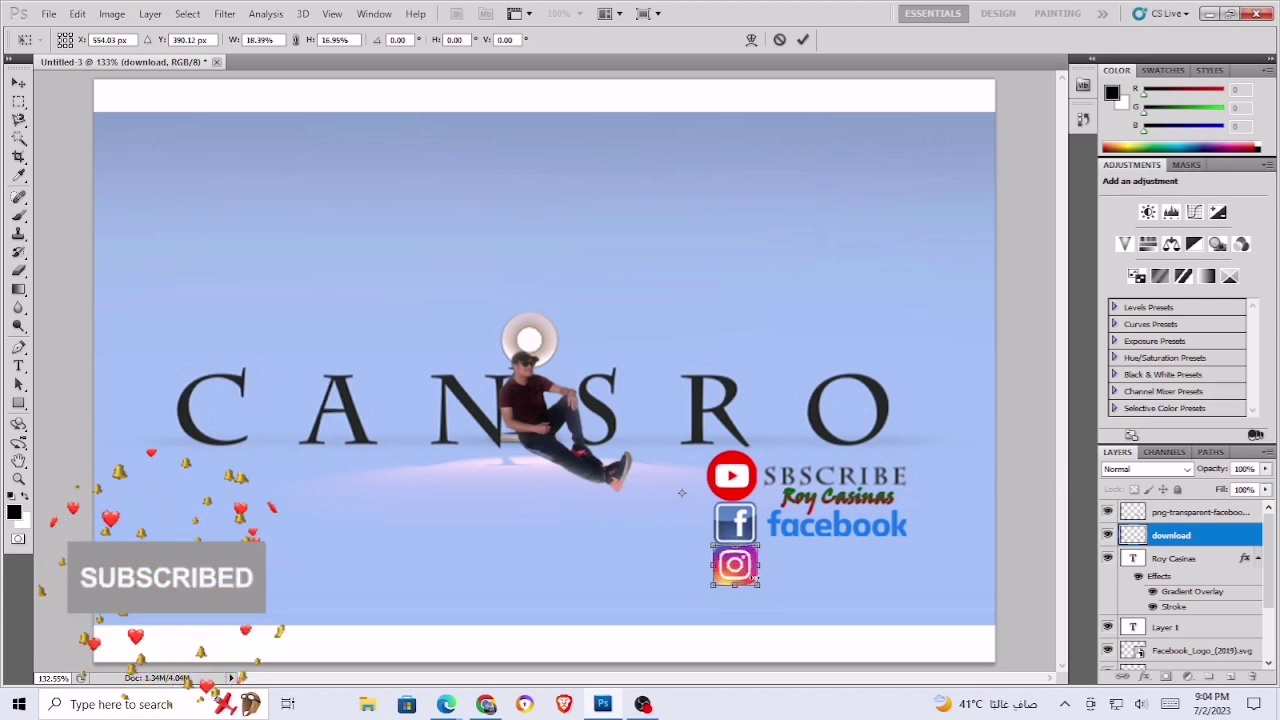
pyautogui.click(801, 39)
pyautogui.moveTo(749, 572); pyautogui.dragTo(758, 572)
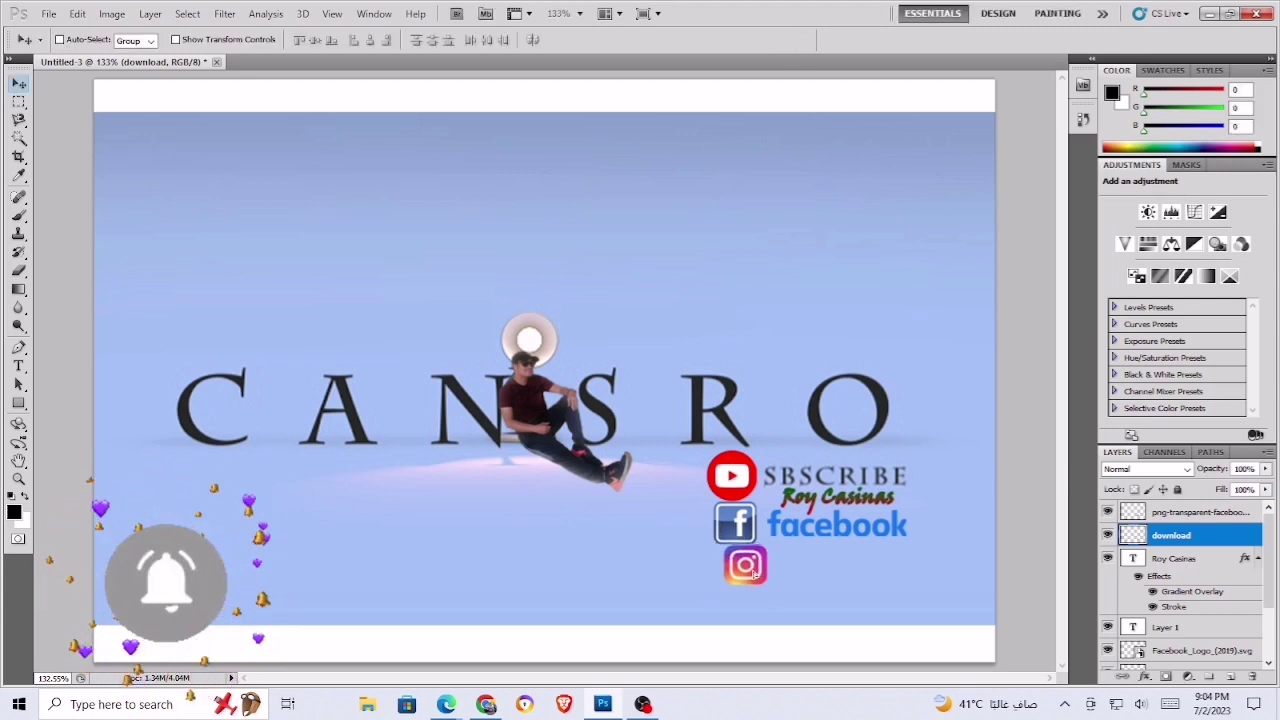
# - Browse the Instagram logo image results and preview the script Instagram wordmark
pyautogui.click(515, 632)
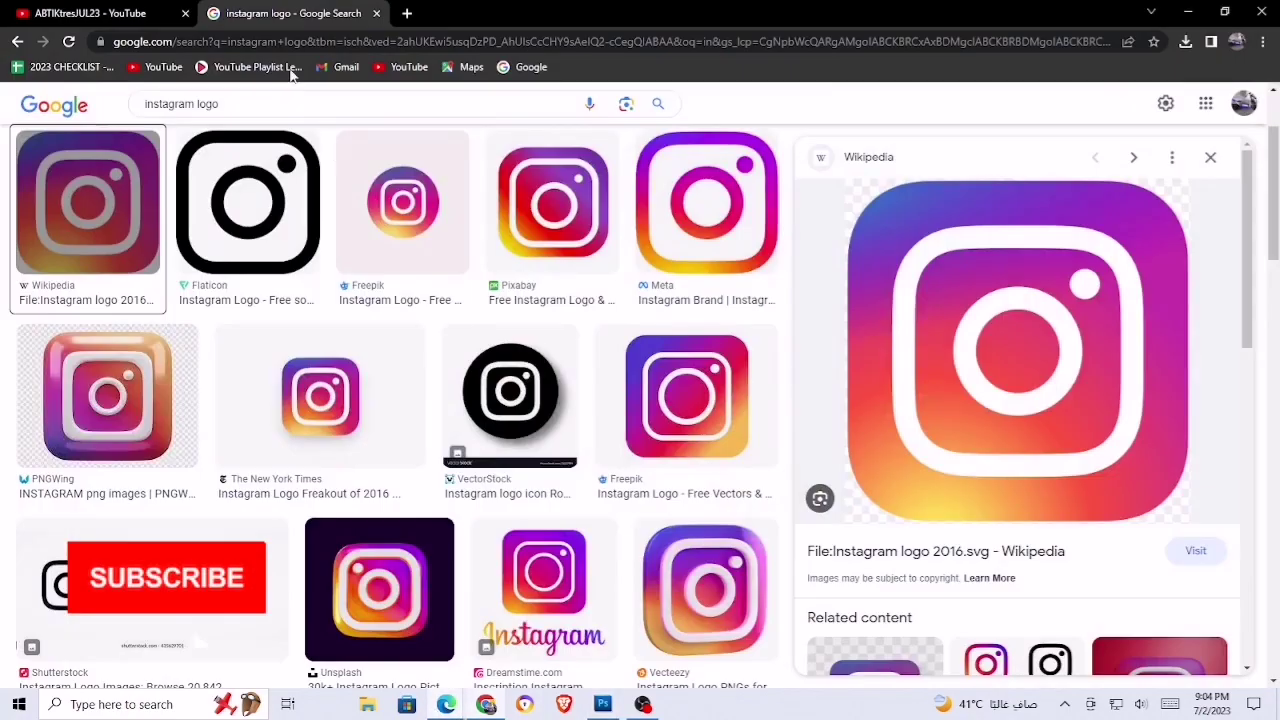
pyautogui.scroll(-3, 385, 498)
pyautogui.scroll(-2, 384, 498)
pyautogui.scroll(-2, 400, 499)
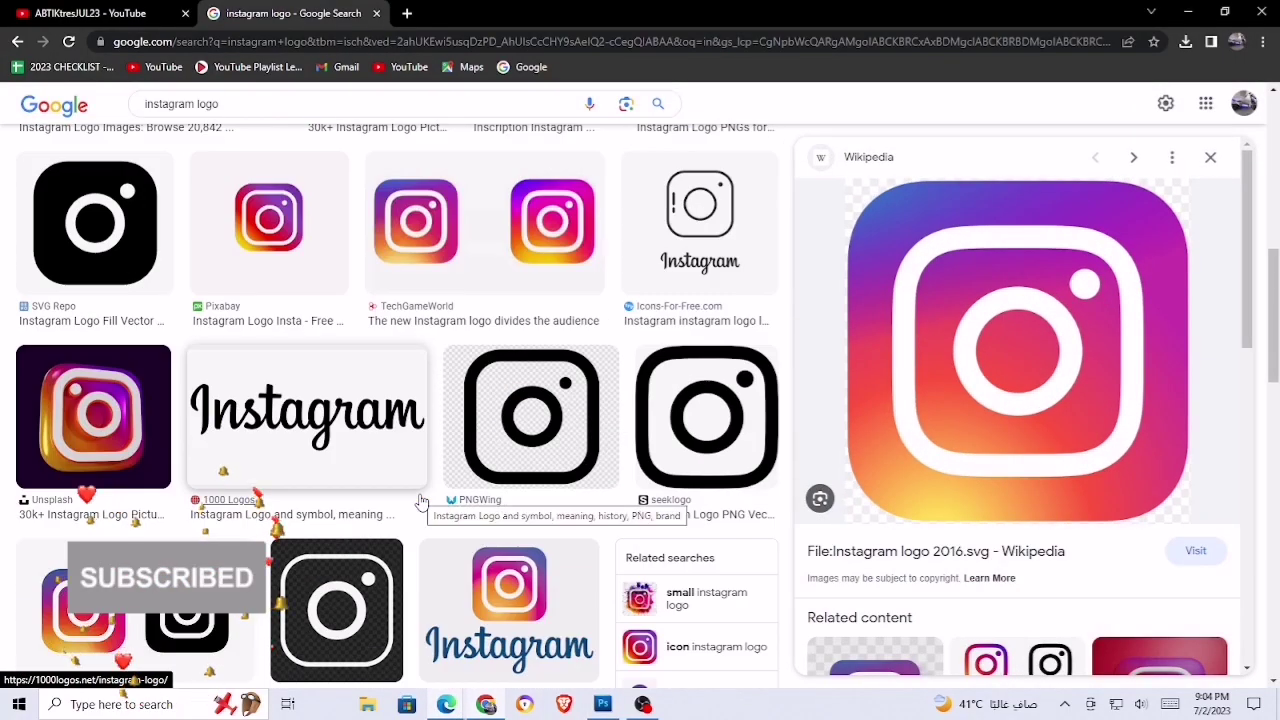
pyautogui.scroll(-4, 414, 500)
pyautogui.scroll(2, 421, 501)
pyautogui.scroll(-3, 421, 501)
pyautogui.scroll(3, 390, 480)
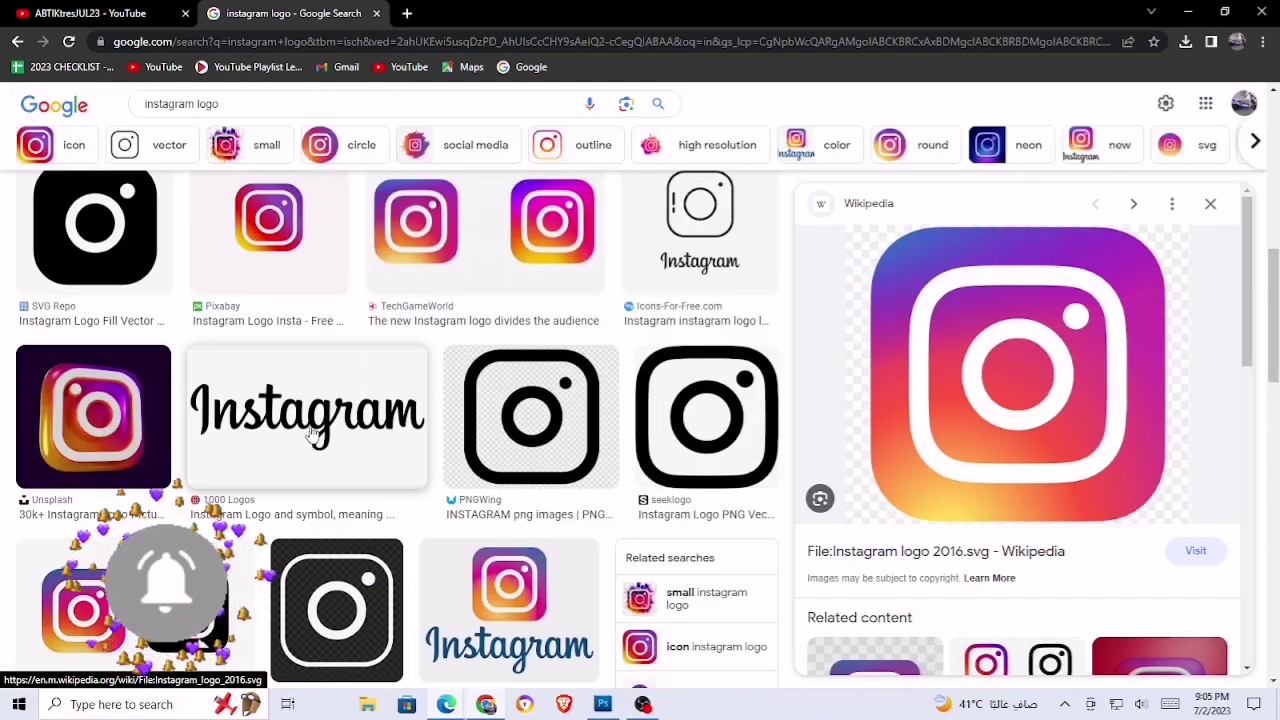
pyautogui.scroll(-5, 312, 433)
pyautogui.scroll(-4, 312, 433)
pyautogui.scroll(-1, 290, 430)
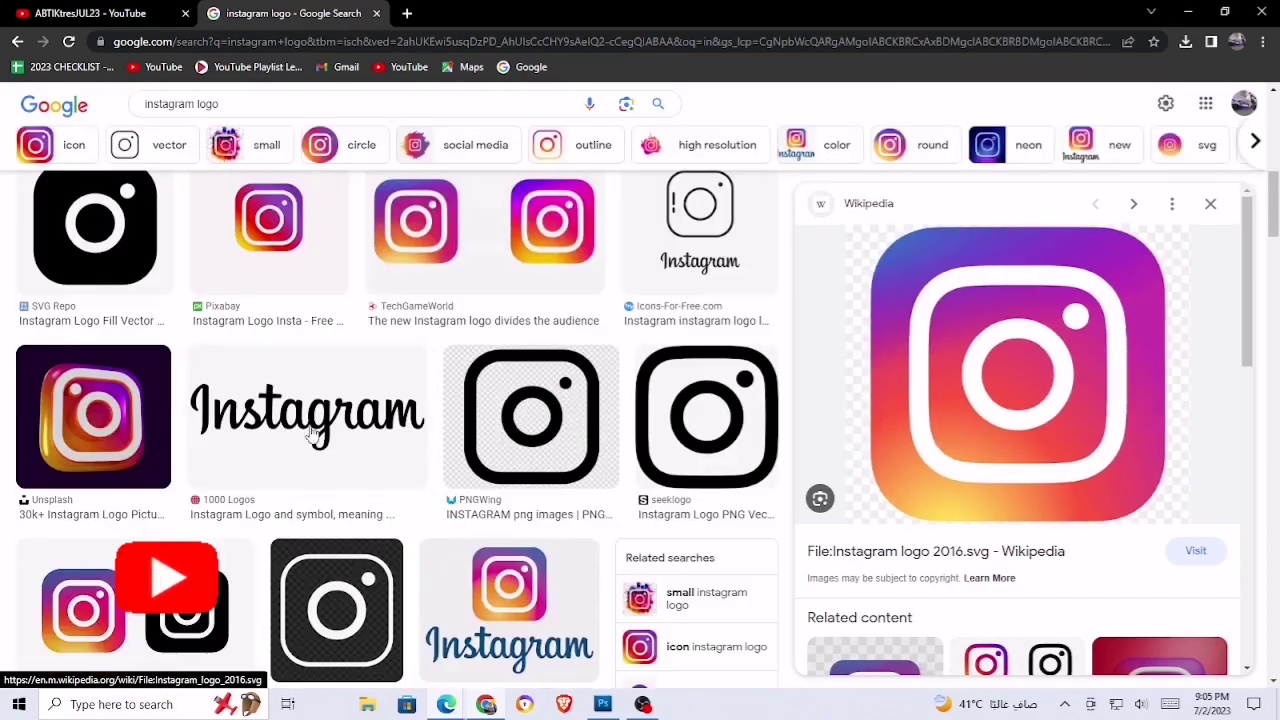
pyautogui.click(278, 428)
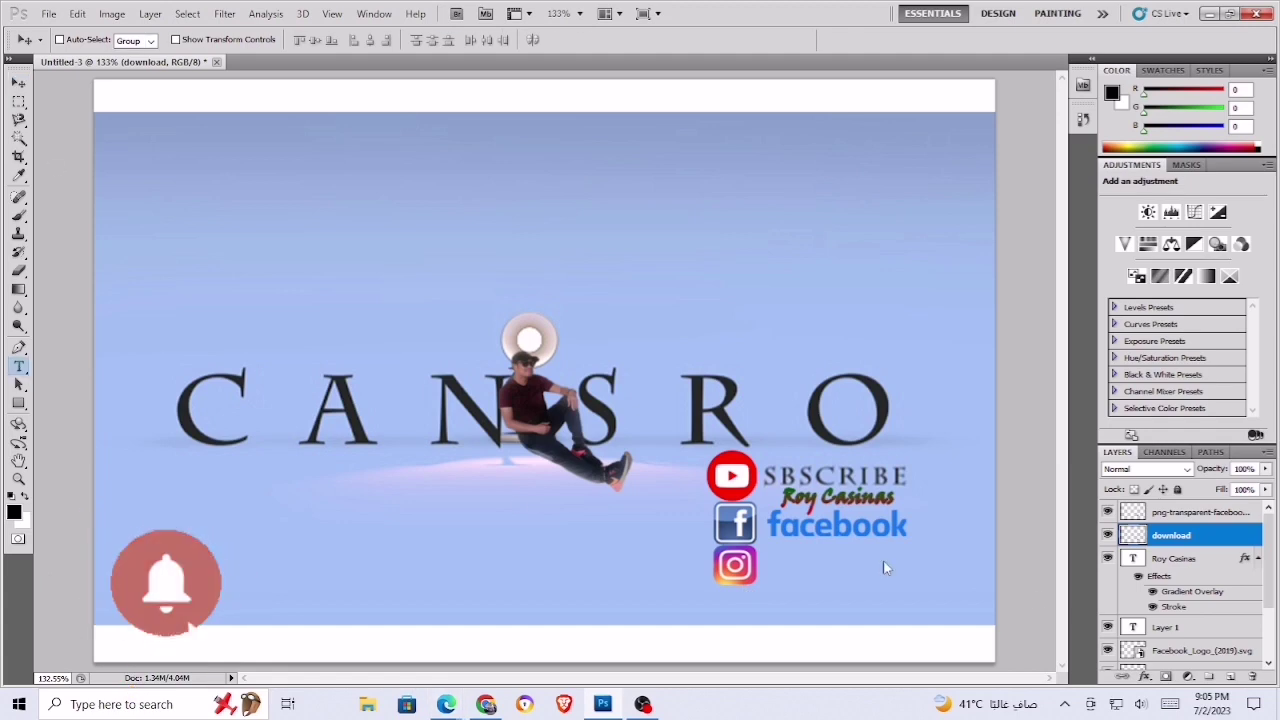
# - Add 'Instagram' text in Viner Hand ITC 30 pt beside the Instagram icon
pyautogui.click(772, 571)
pyautogui.click(187, 39)
pyautogui.scroll(-5, 285, 410)
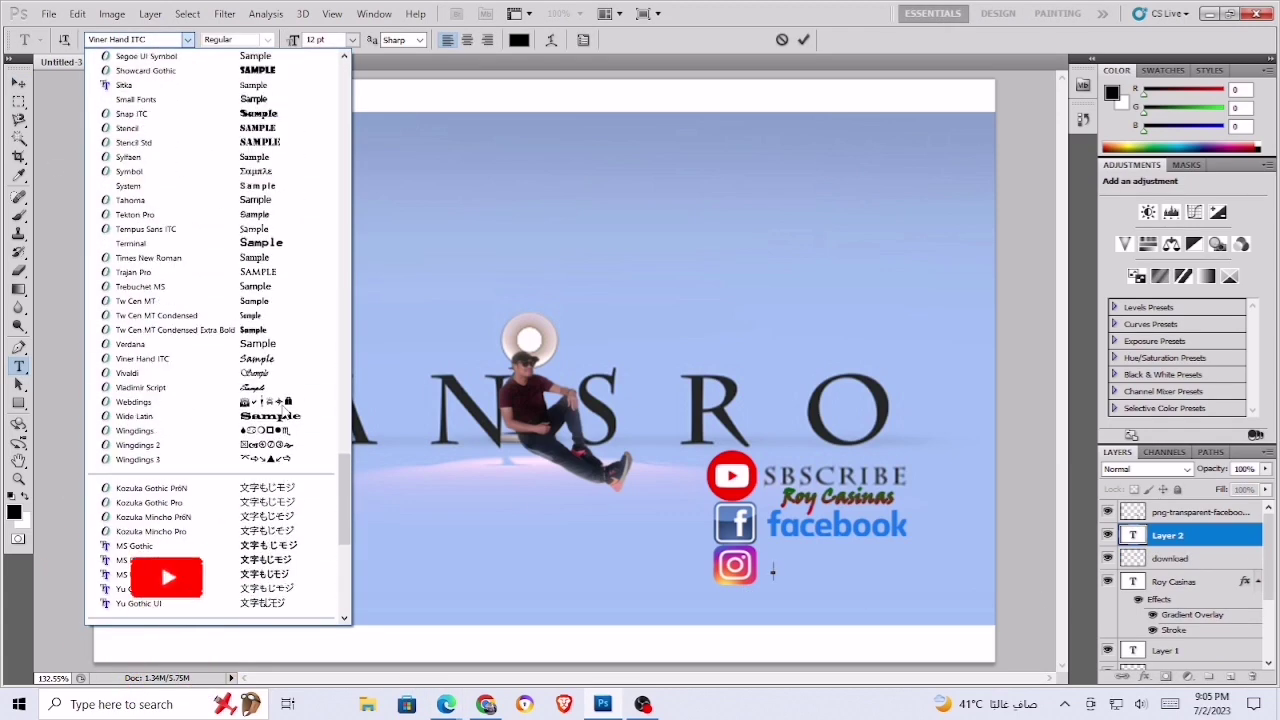
pyautogui.click(257, 359)
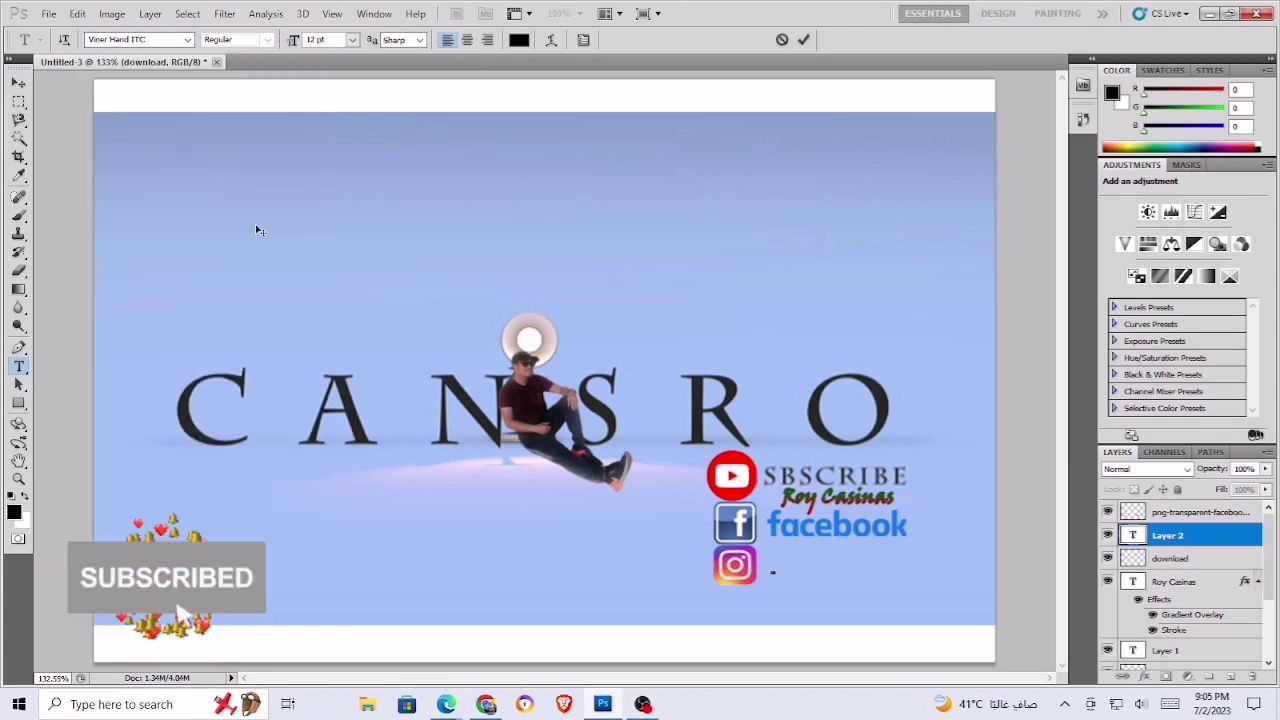
pyautogui.click(352, 39)
pyautogui.click(349, 240)
pyautogui.write('Instagram')
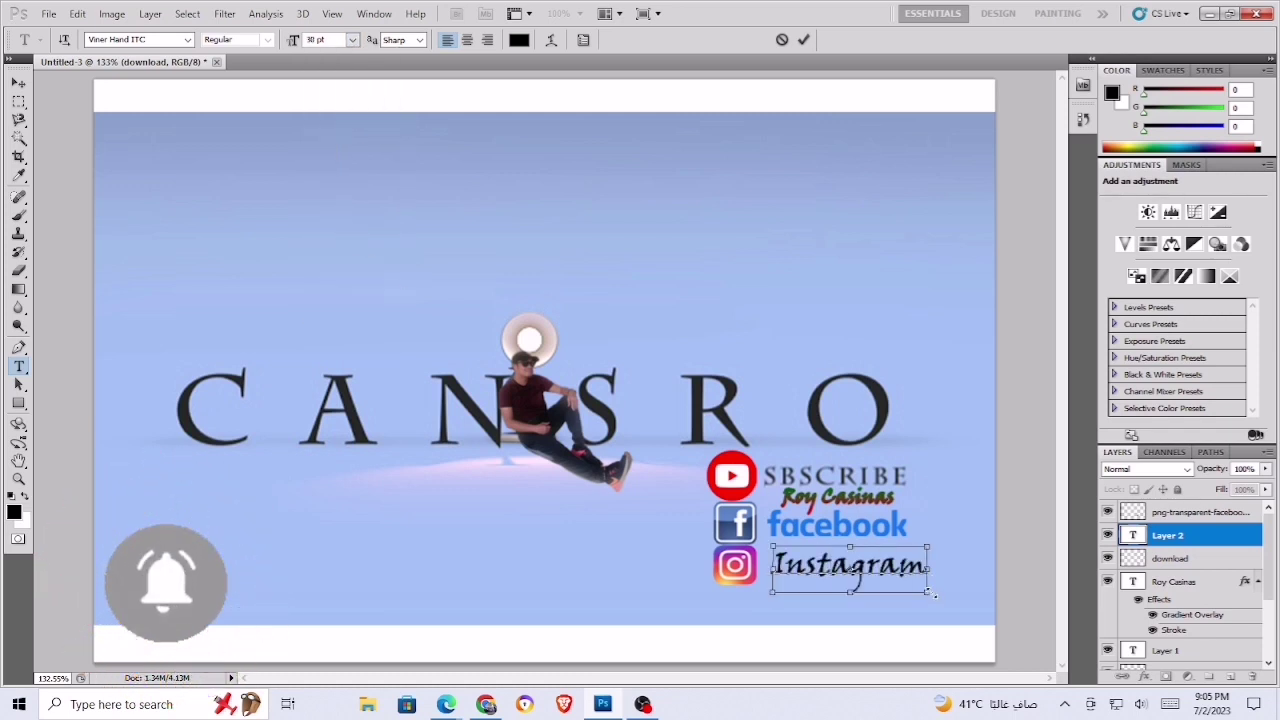
pyautogui.moveTo(928, 590); pyautogui.dragTo(913, 590)
pyautogui.click(803, 39)
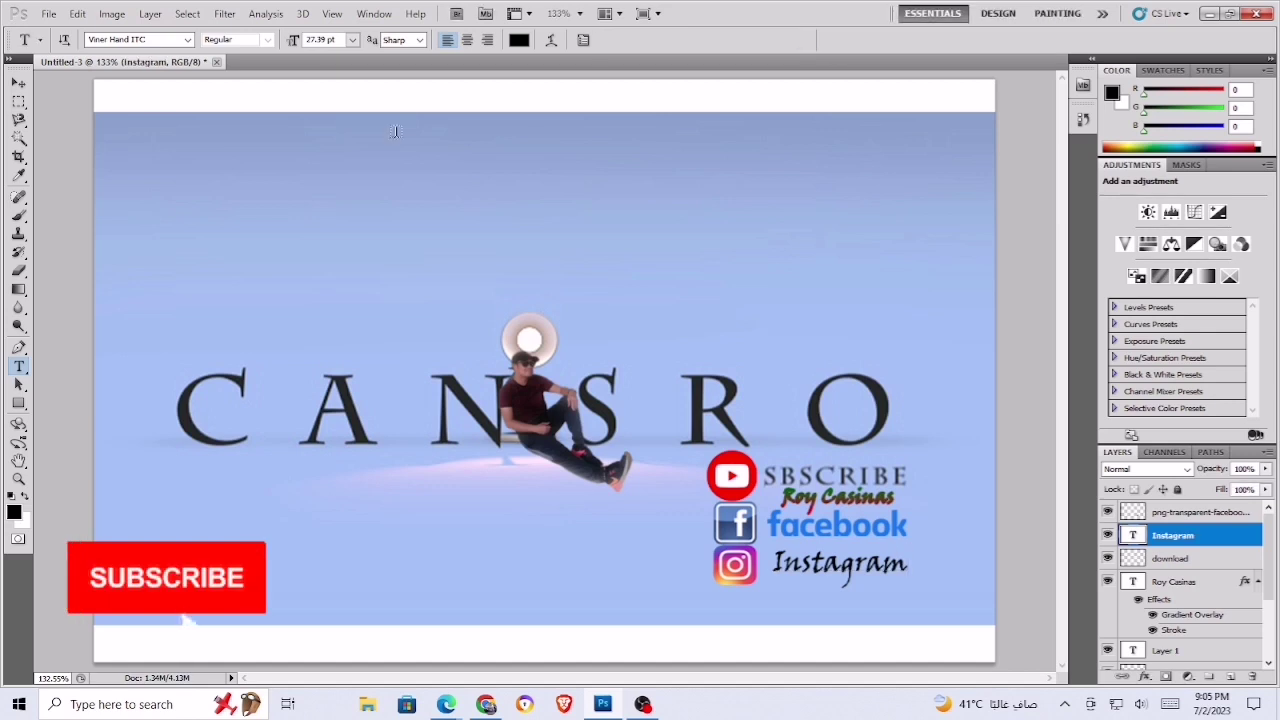
pyautogui.press('v')
pyautogui.moveTo(840, 570); pyautogui.dragTo(840, 578)
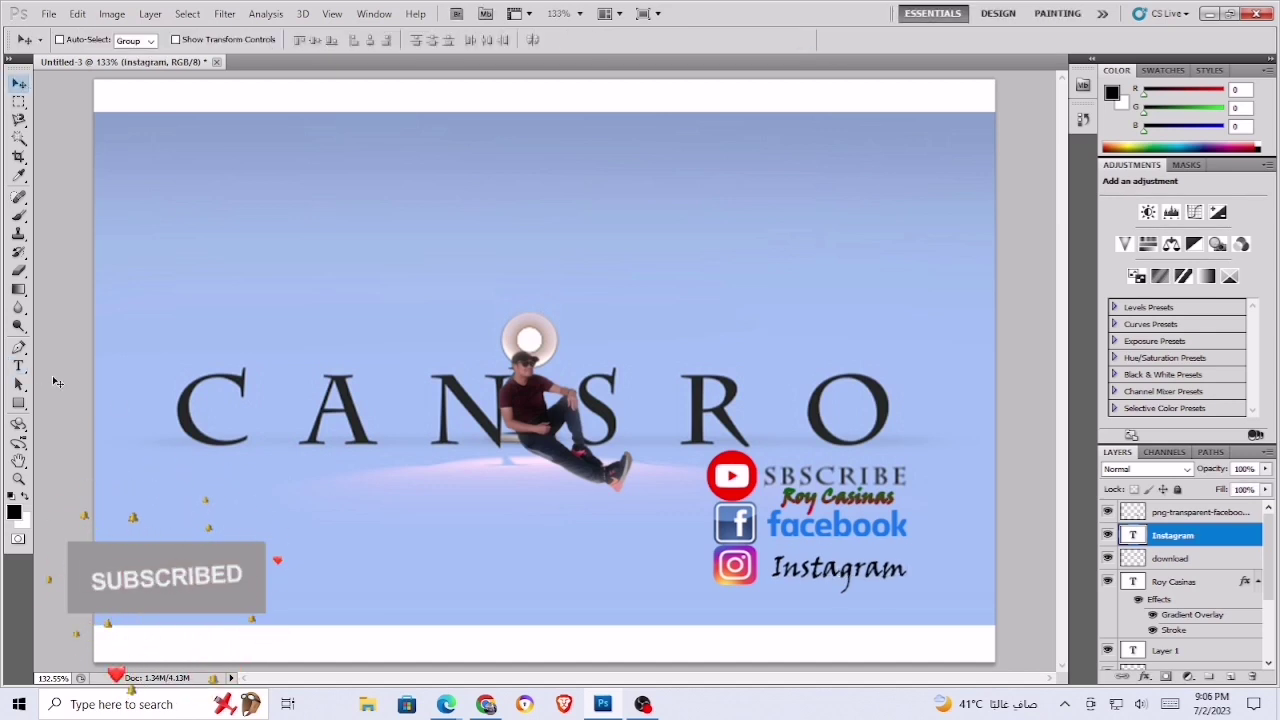
# - Give the Instagram text a Normal-blend, blue-and-gold gradient stroke
pyautogui.click(1145, 677)
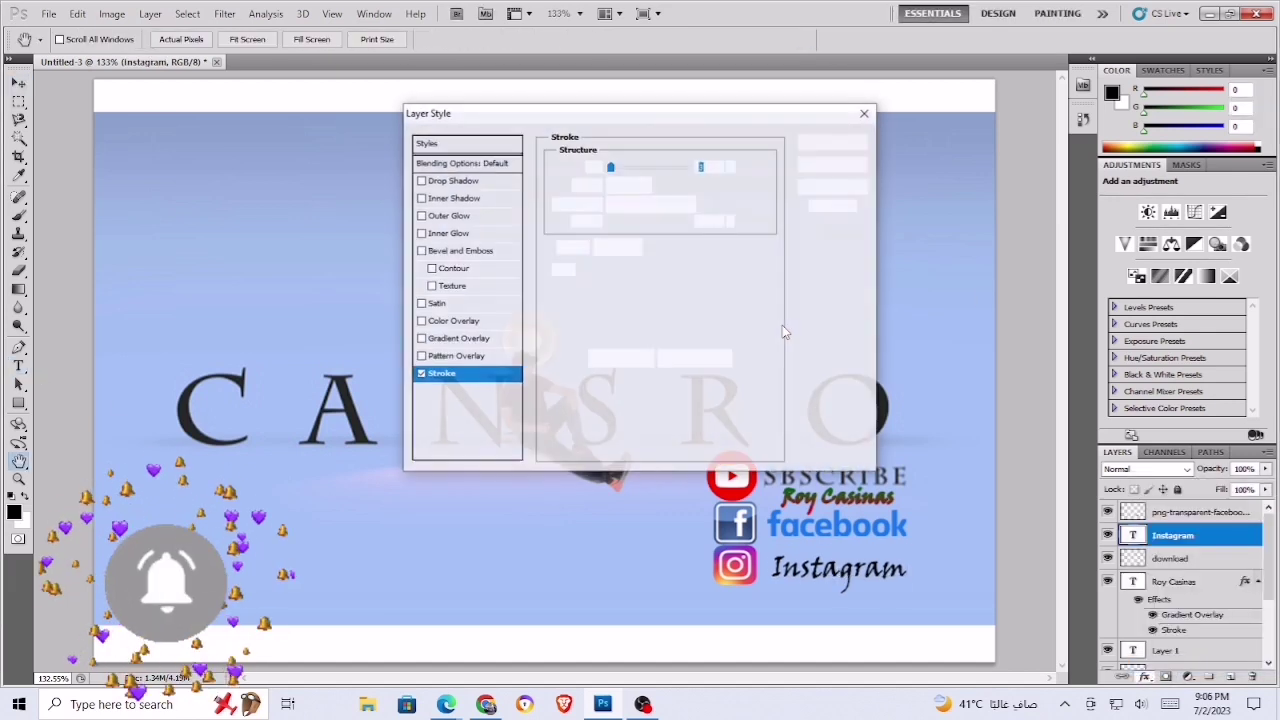
pyautogui.click(688, 204)
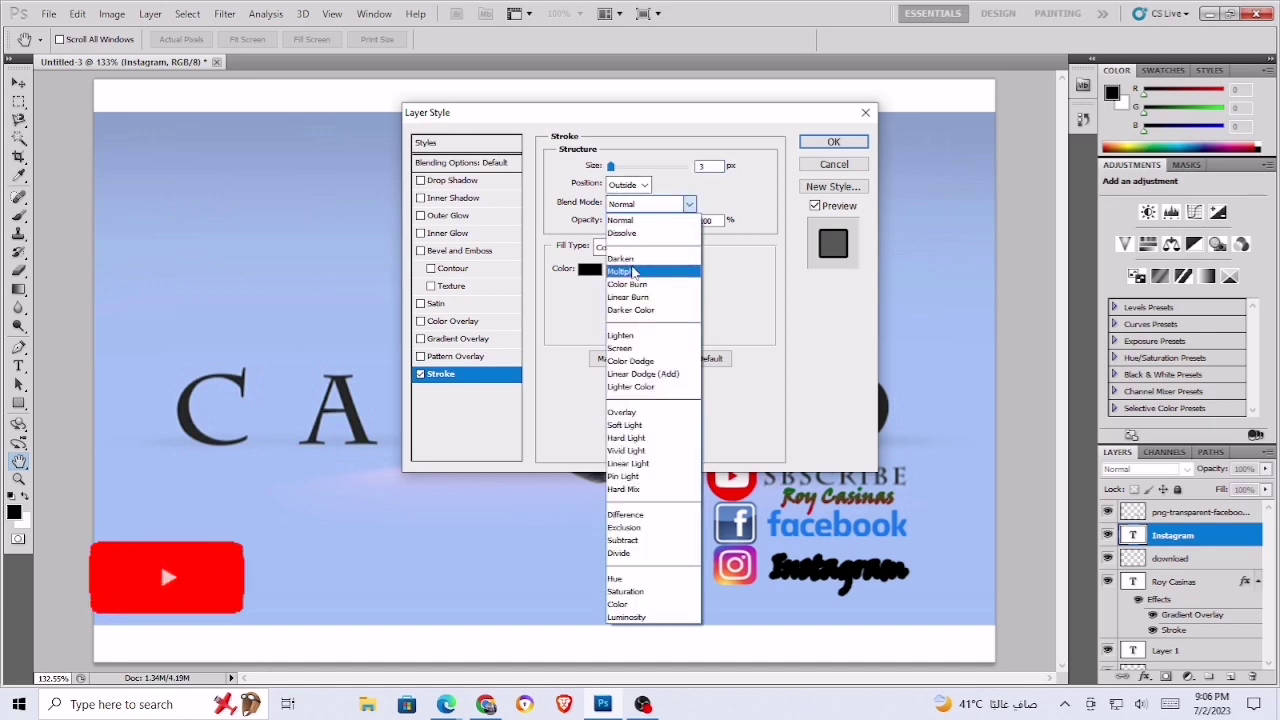
pyautogui.click(620, 220)
pyautogui.click(615, 246)
pyautogui.click(682, 269)
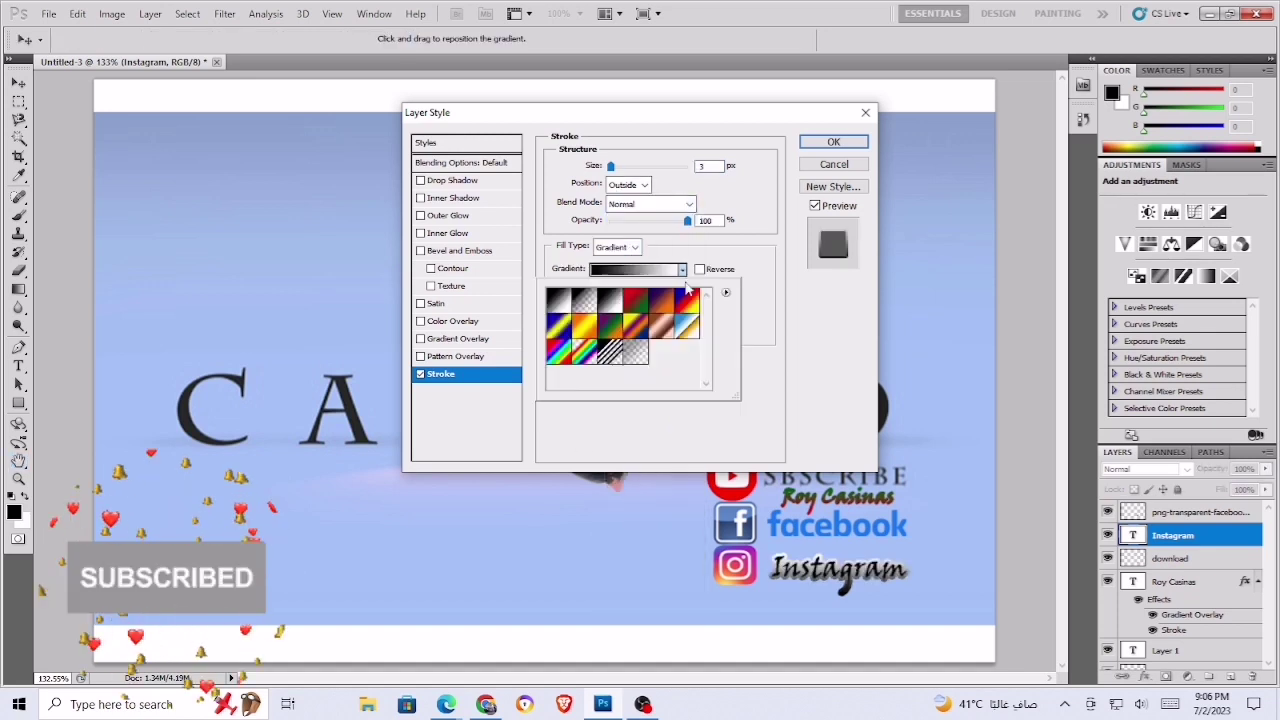
pyautogui.click(588, 347)
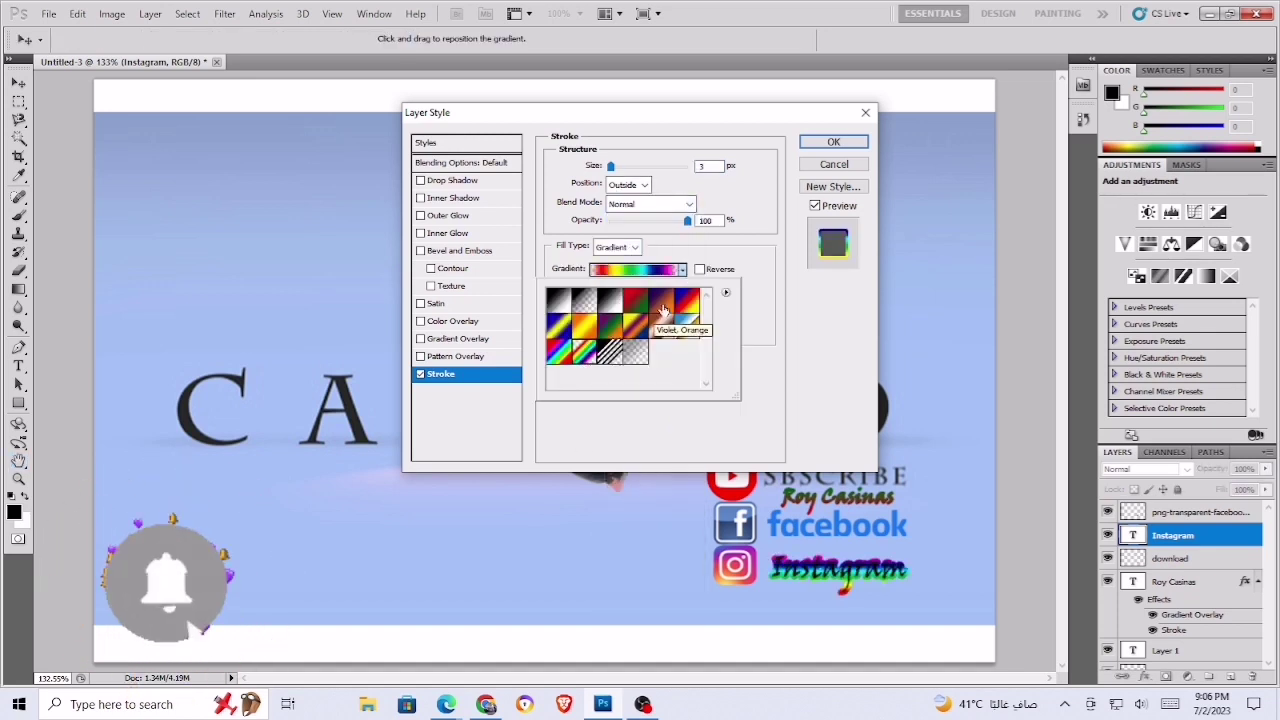
pyautogui.click(686, 326)
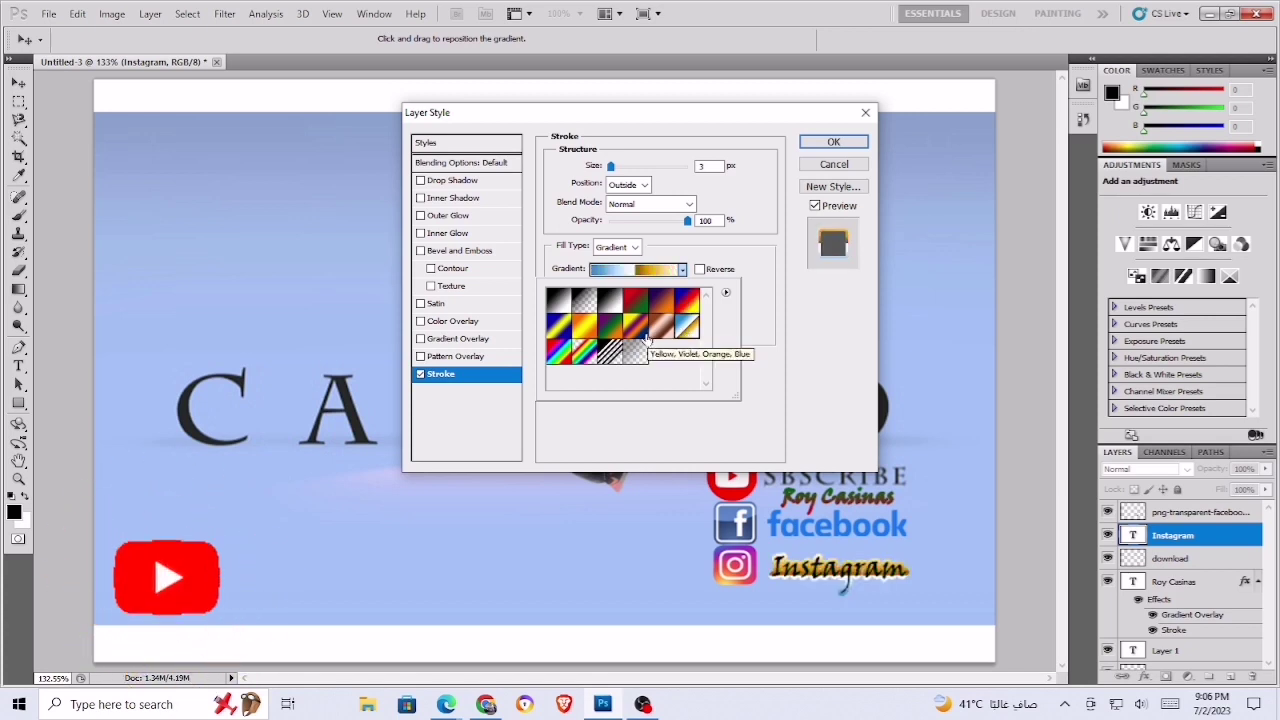
pyautogui.click(840, 141)
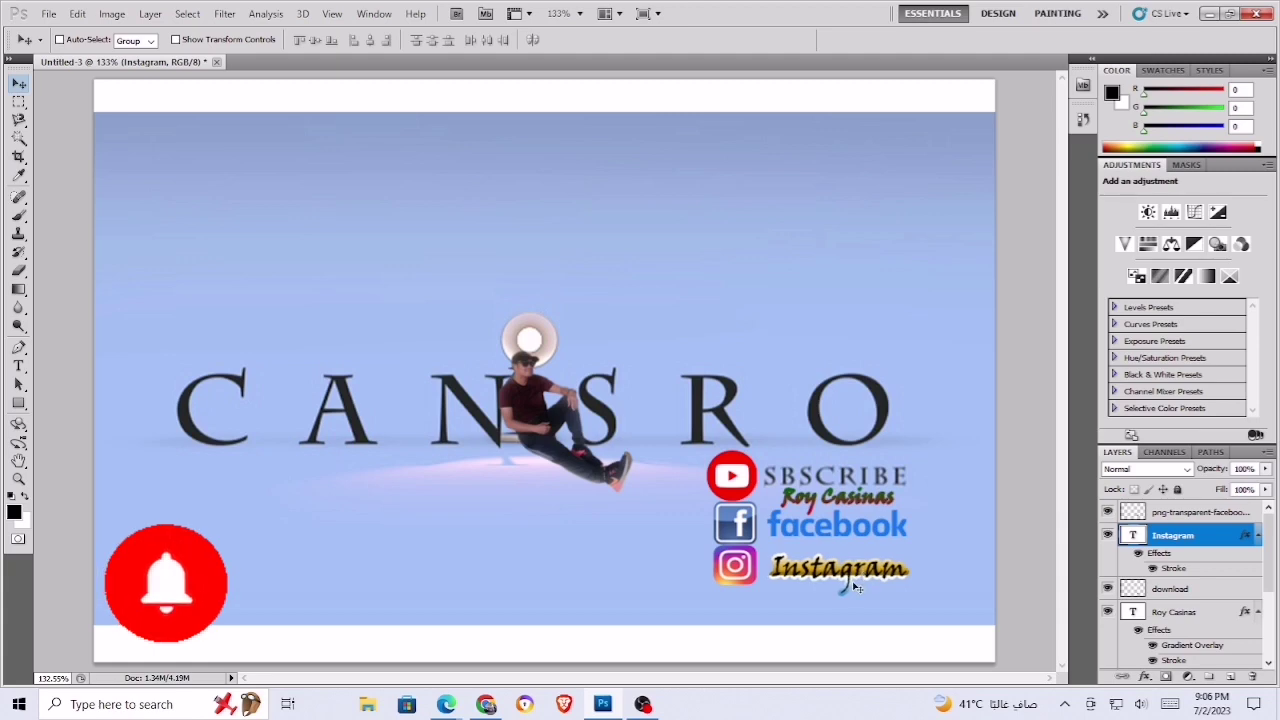
pyautogui.moveTo(446, 704)
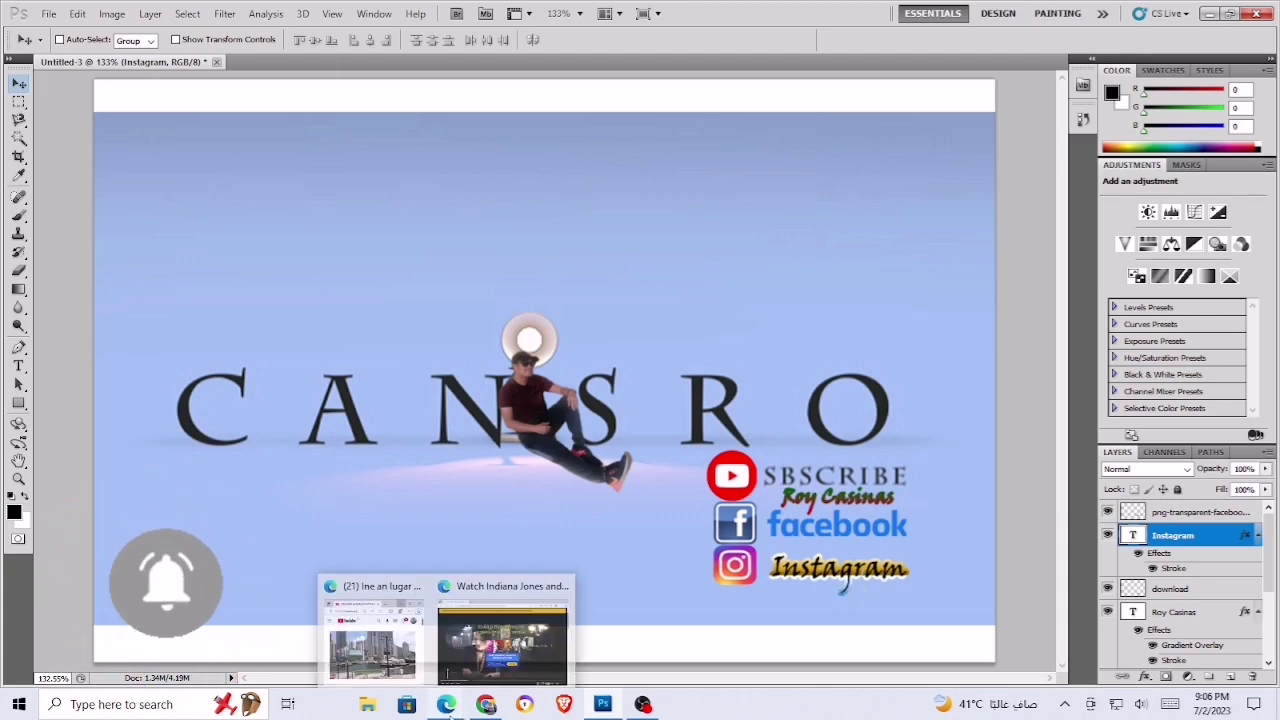
# - Save the colourful Instagram wordmark image from Chrome to the desktop
pyautogui.click(470, 630)
pyautogui.click(1017, 634)
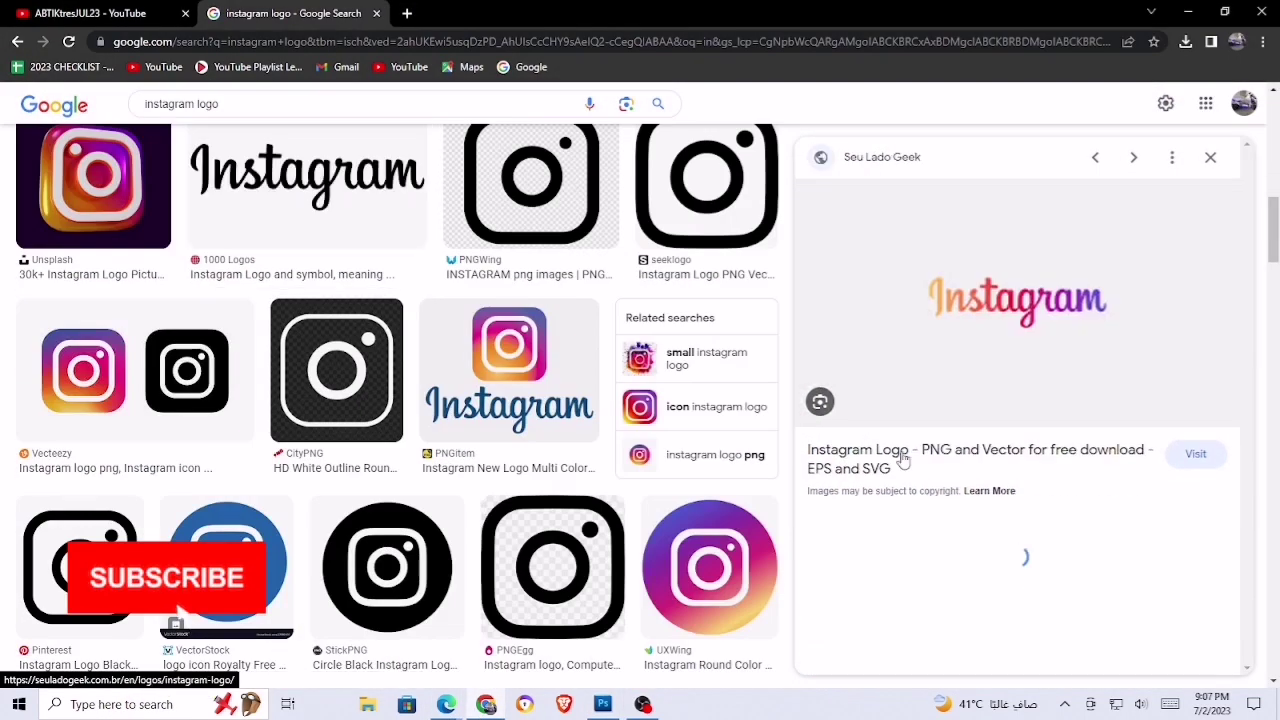
pyautogui.rightClick(1020, 308)
pyautogui.click(1068, 487)
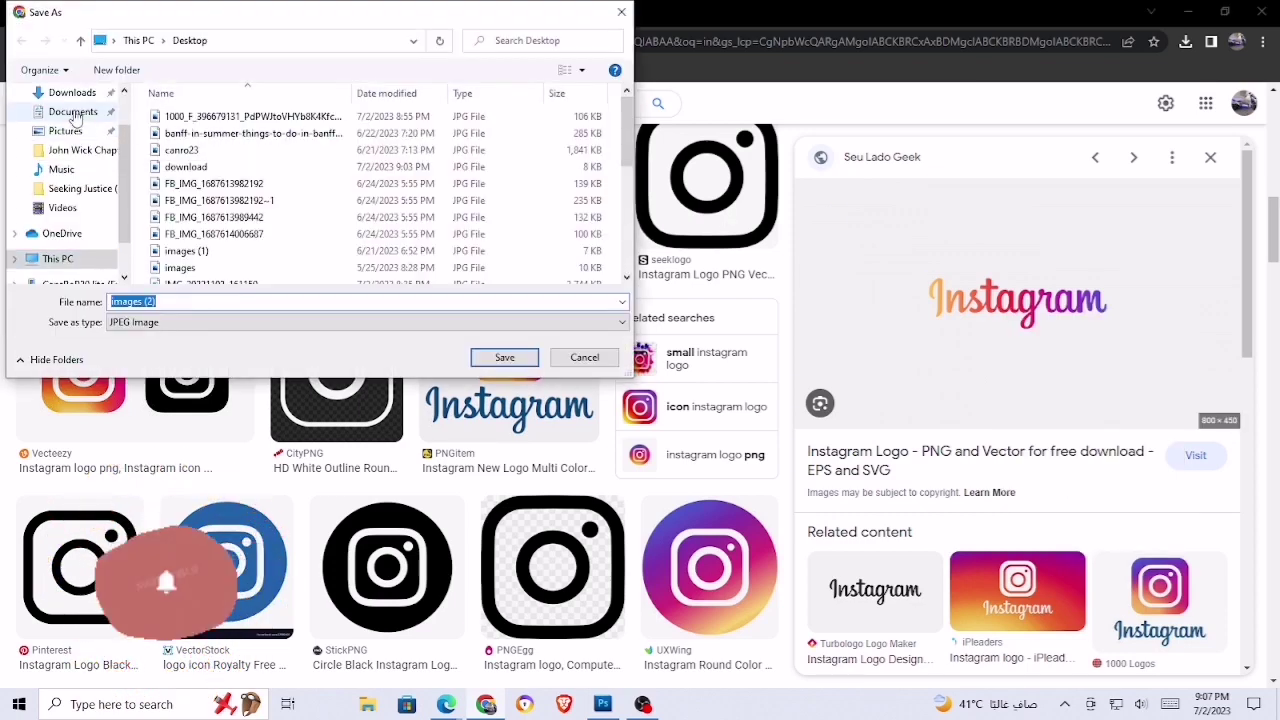
pyautogui.click(503, 362)
# - Place the downloaded wordmark image from the desktop onto the banner
pyautogui.click(602, 704)
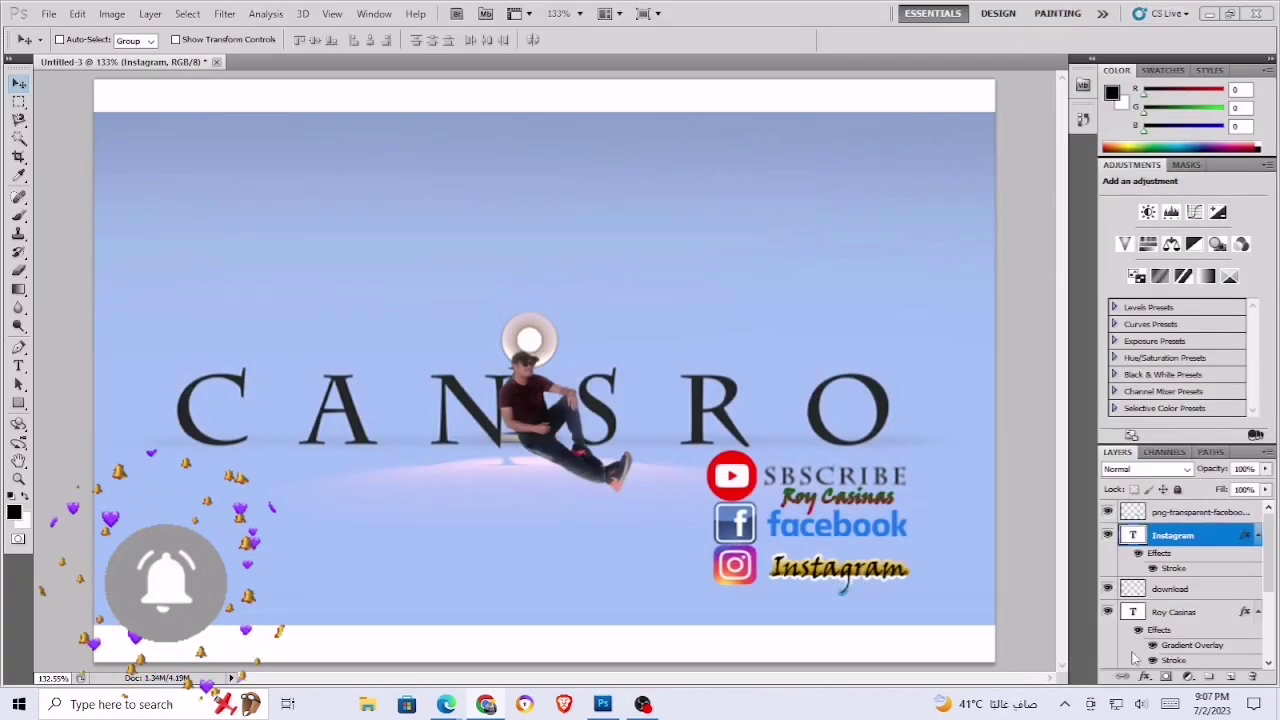
pyautogui.click(1208, 13)
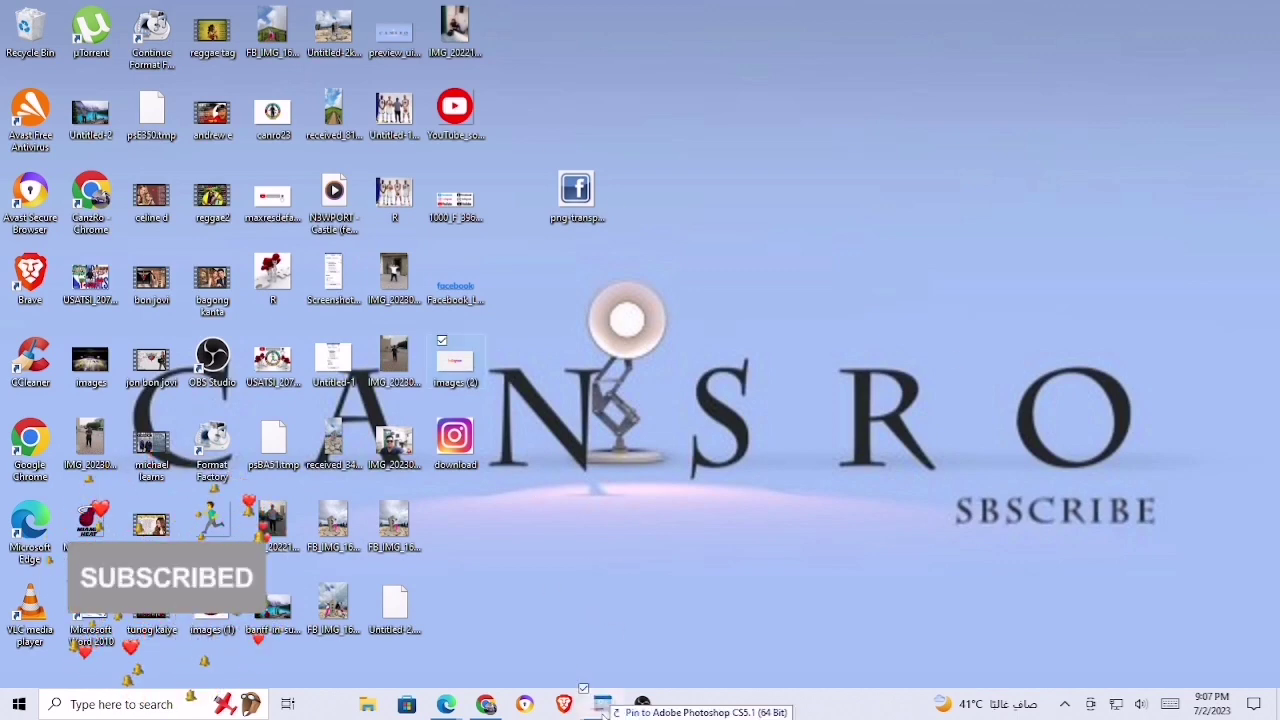
pyautogui.moveTo(537, 669); pyautogui.dragTo(855, 563)
pyautogui.click(803, 41)
# - Magic Wand the wordmark's white background, rasterize the layer, and delete the white
pyautogui.click(18, 137)
pyautogui.click(640, 343)
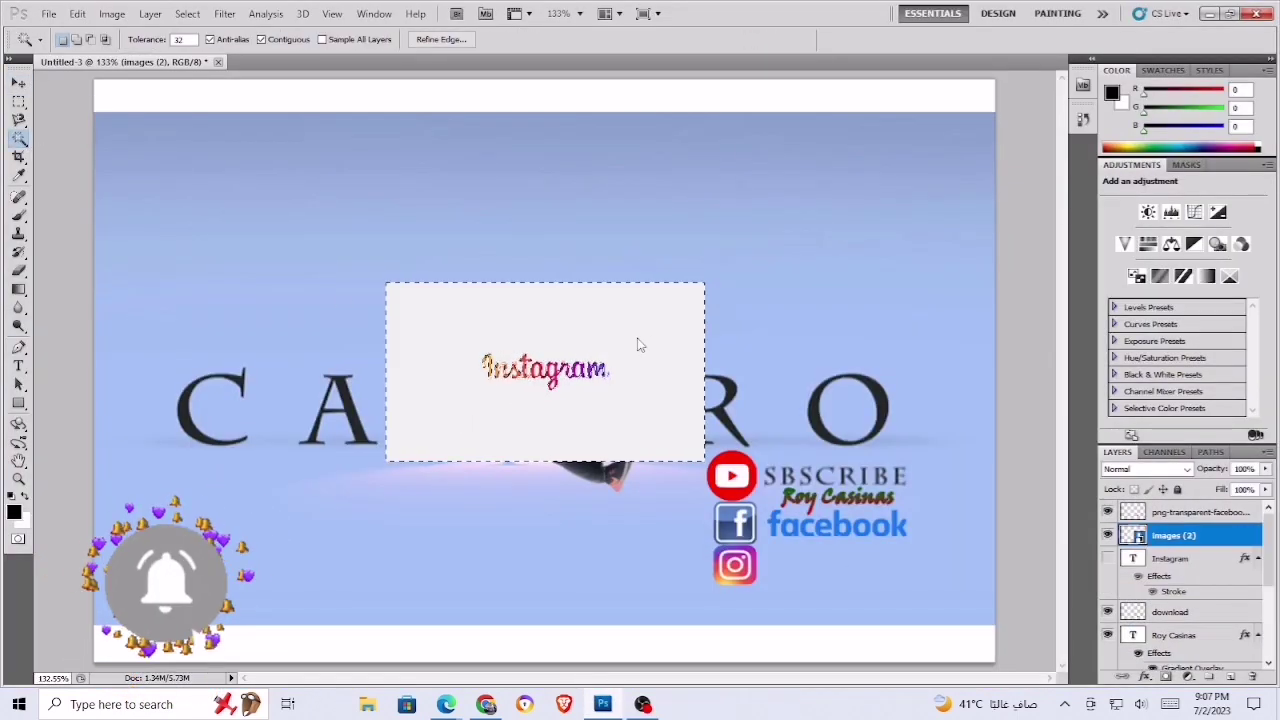
pyautogui.click(77, 13)
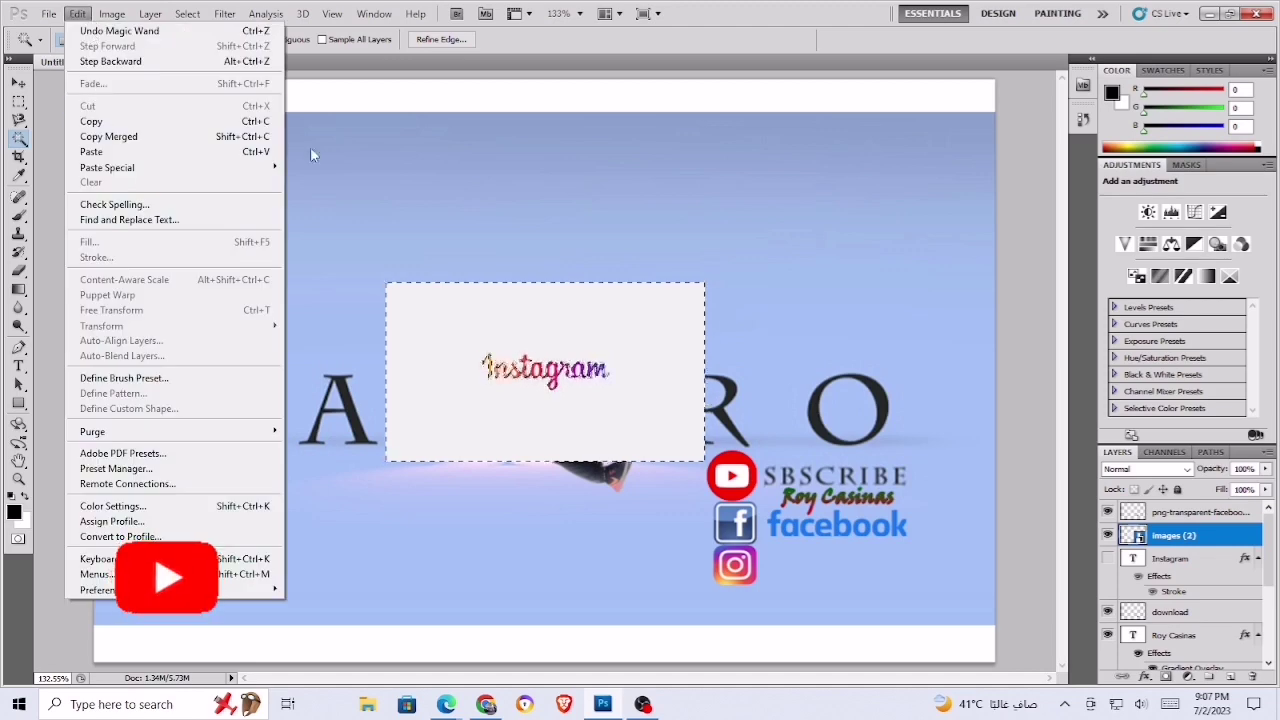
pyautogui.click(310, 146)
pyautogui.press('e')
pyautogui.click(143, 108)
pyautogui.press('Escape')
pyautogui.click(111, 13)
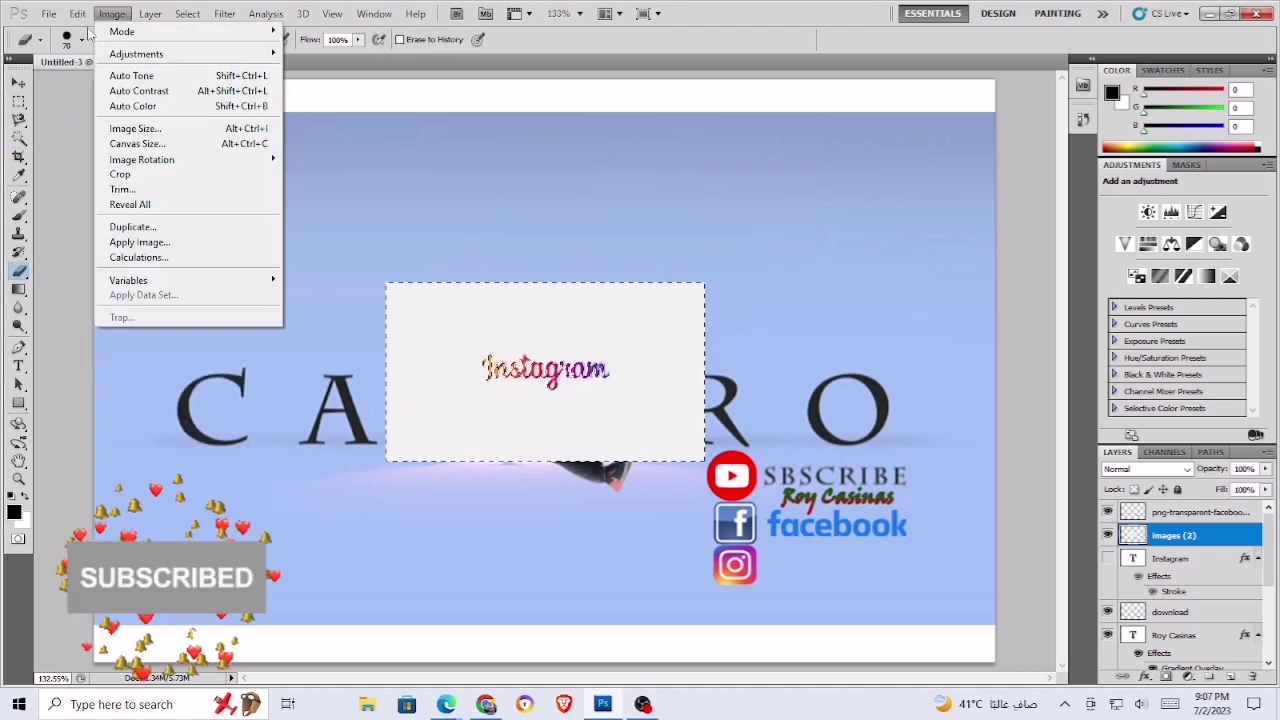
pyautogui.press('Delete')
pyautogui.press('v')
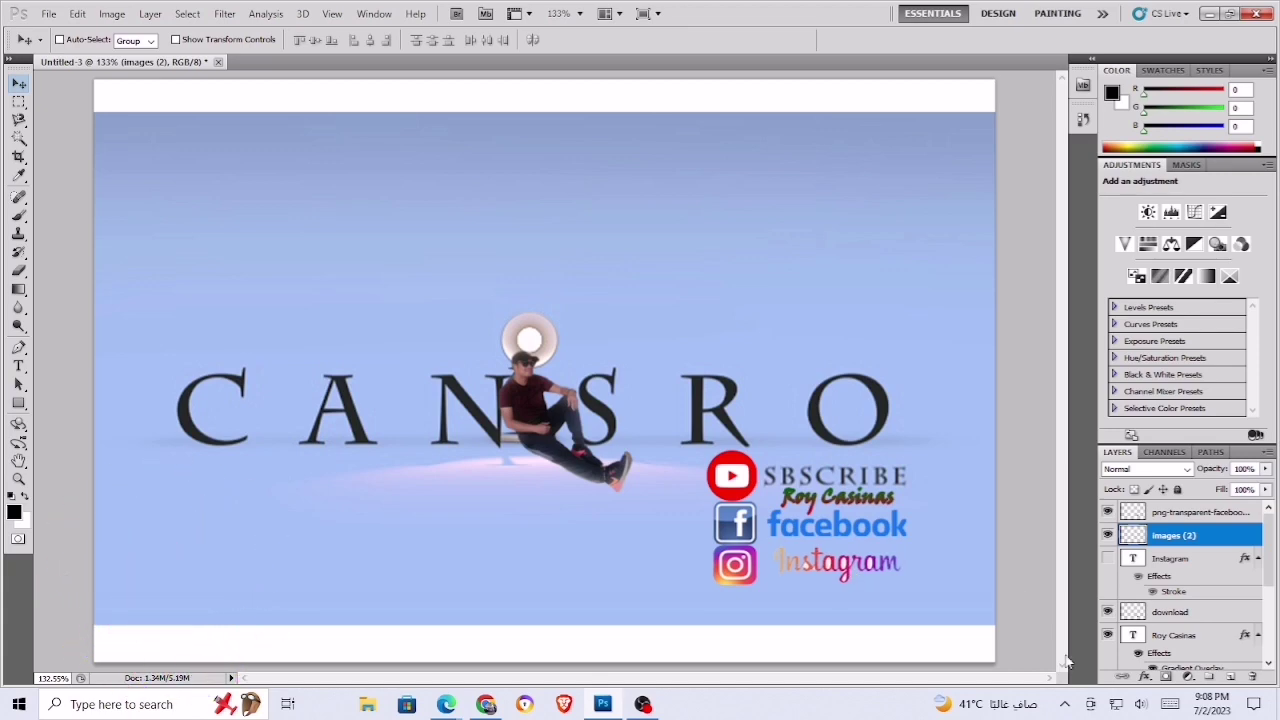
# - Add a magenta Stroke layer style to the images (2) wordmark layer
pyautogui.click(1146, 677)
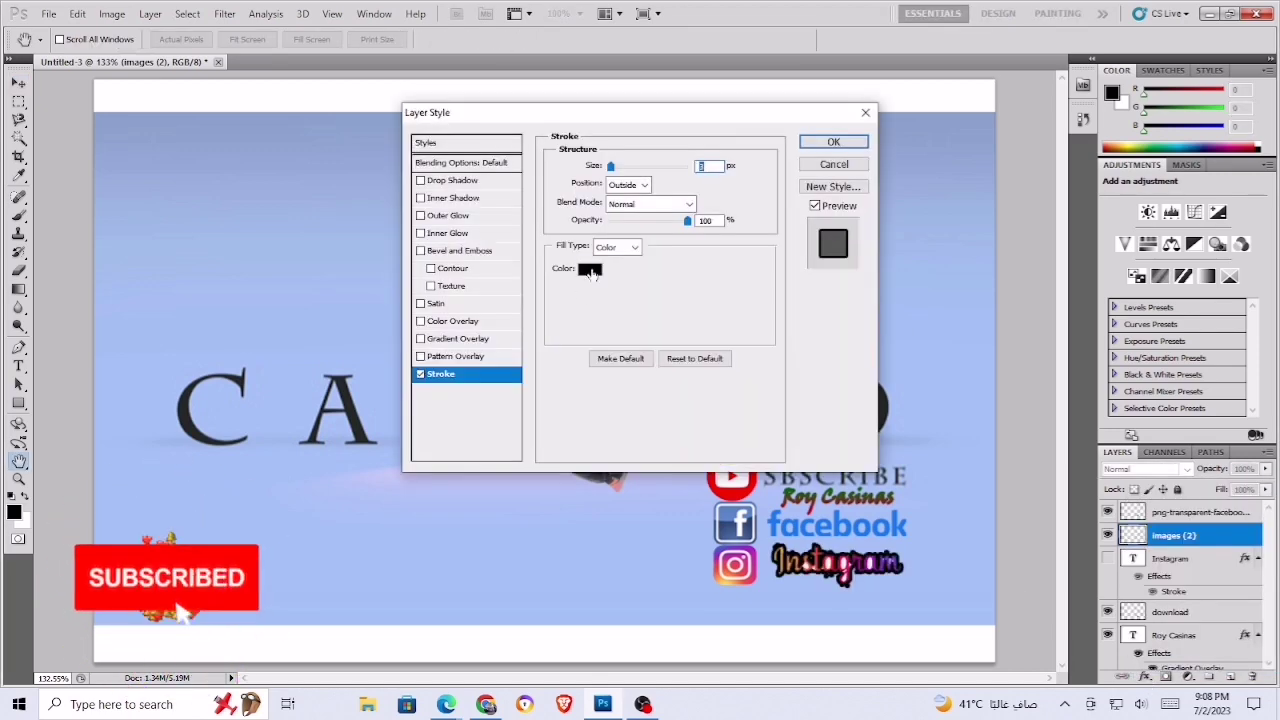
pyautogui.click(590, 270)
pyautogui.click(718, 565)
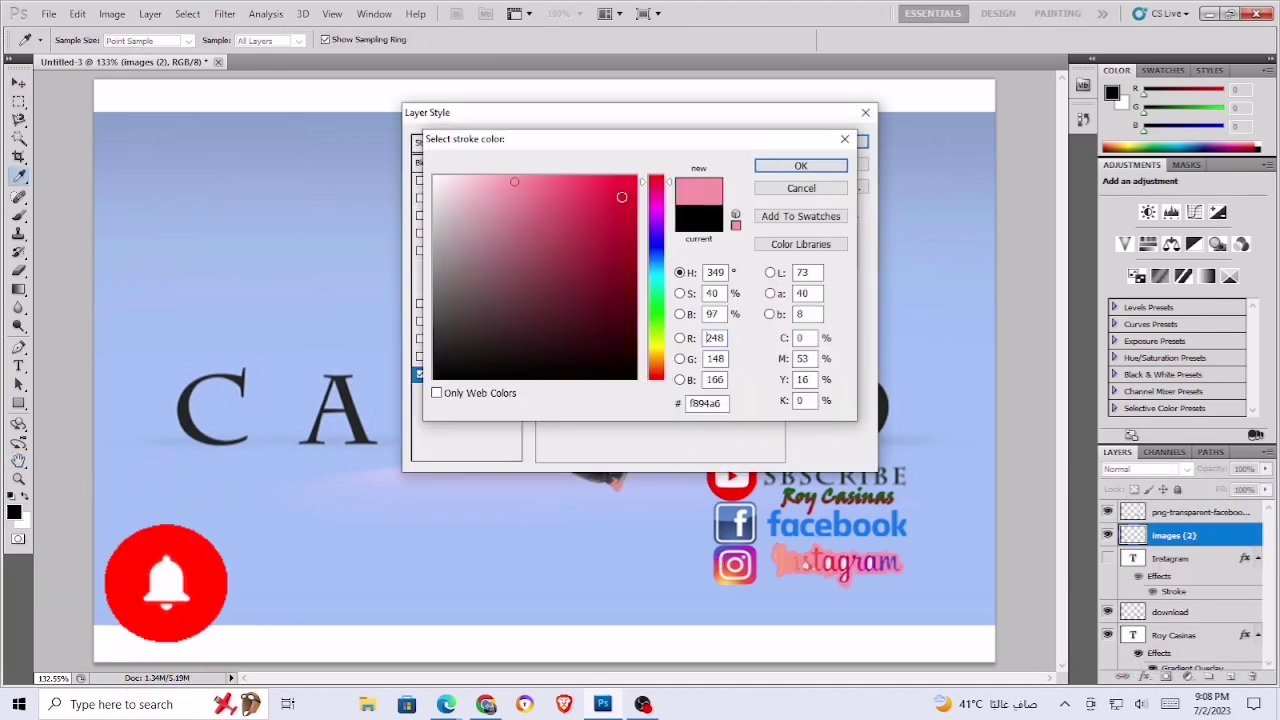
pyautogui.click(755, 556)
pyautogui.press('Return')
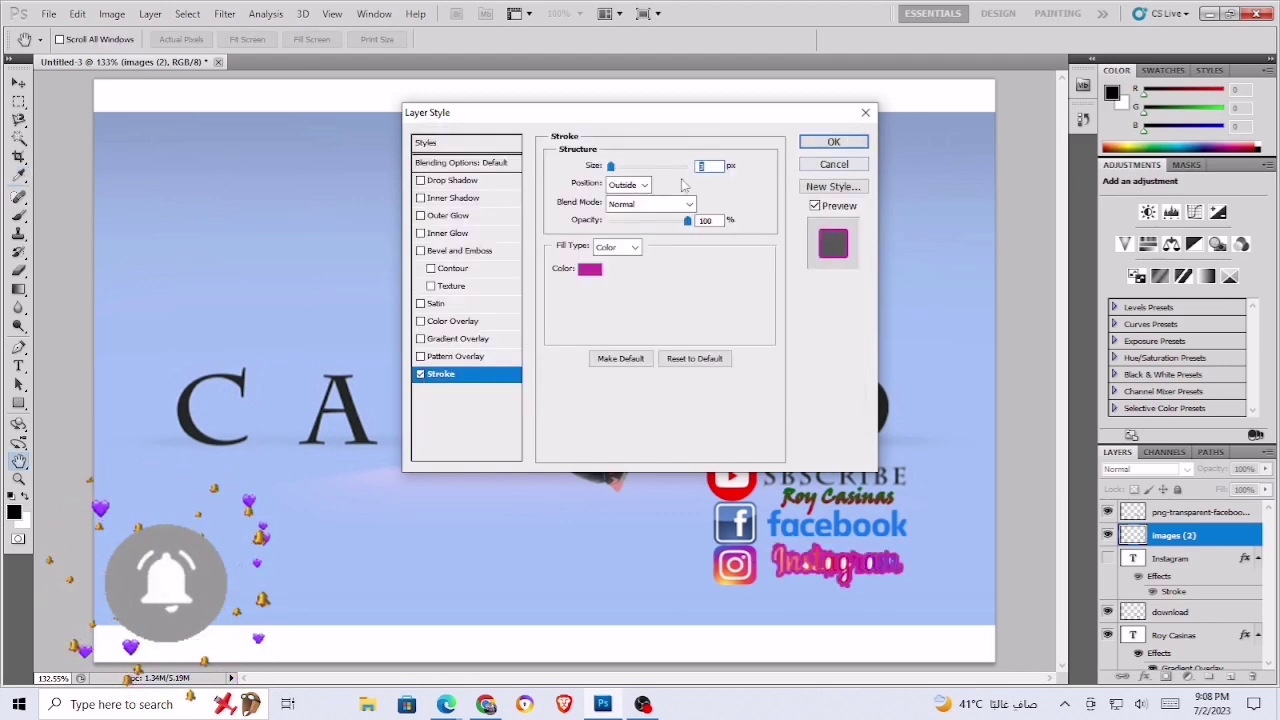
pyautogui.press('Return')
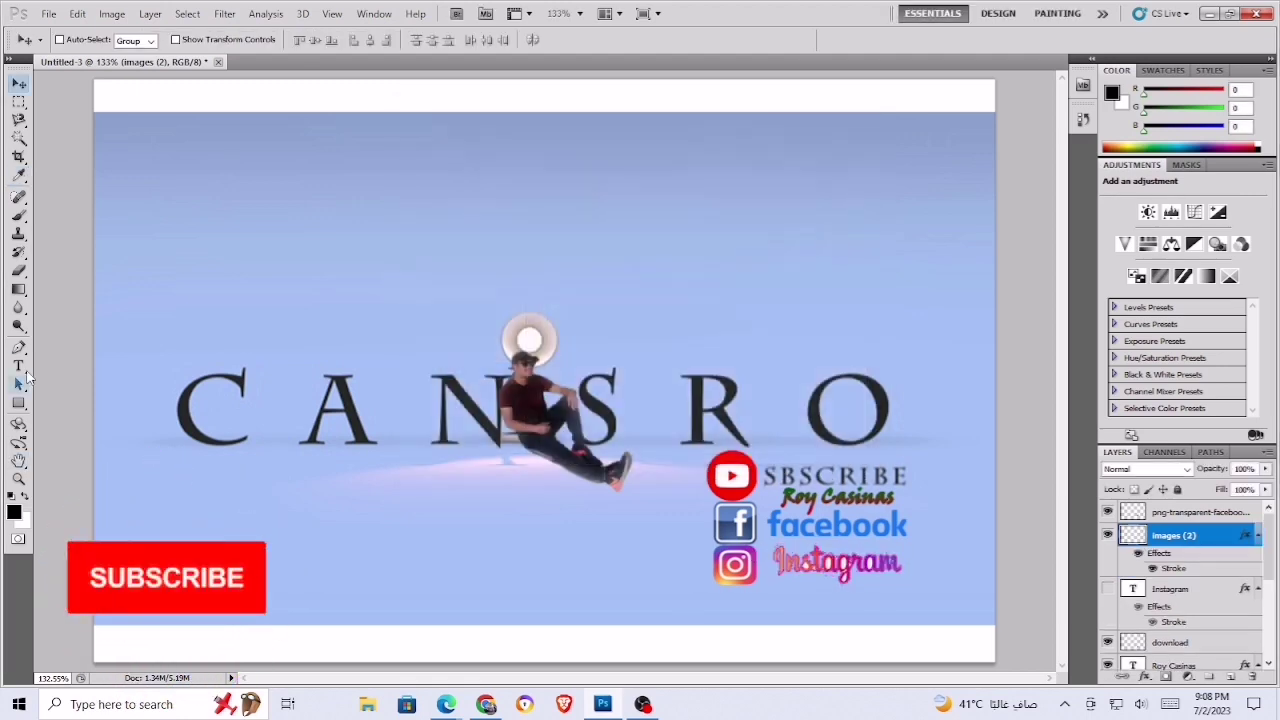
pyautogui.press('z')
pyautogui.doubleClick(944, 585)
pyautogui.press('e')
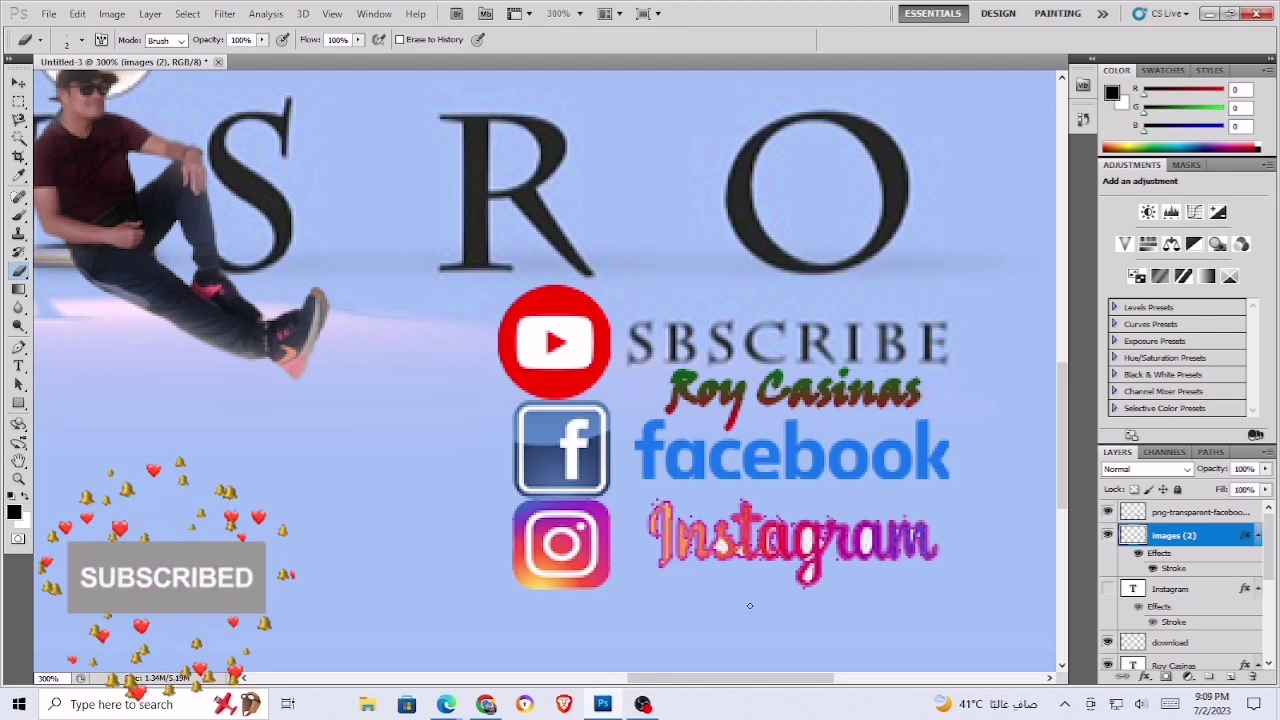
pyautogui.press('z')
pyautogui.hotkey('ctrl', '0')
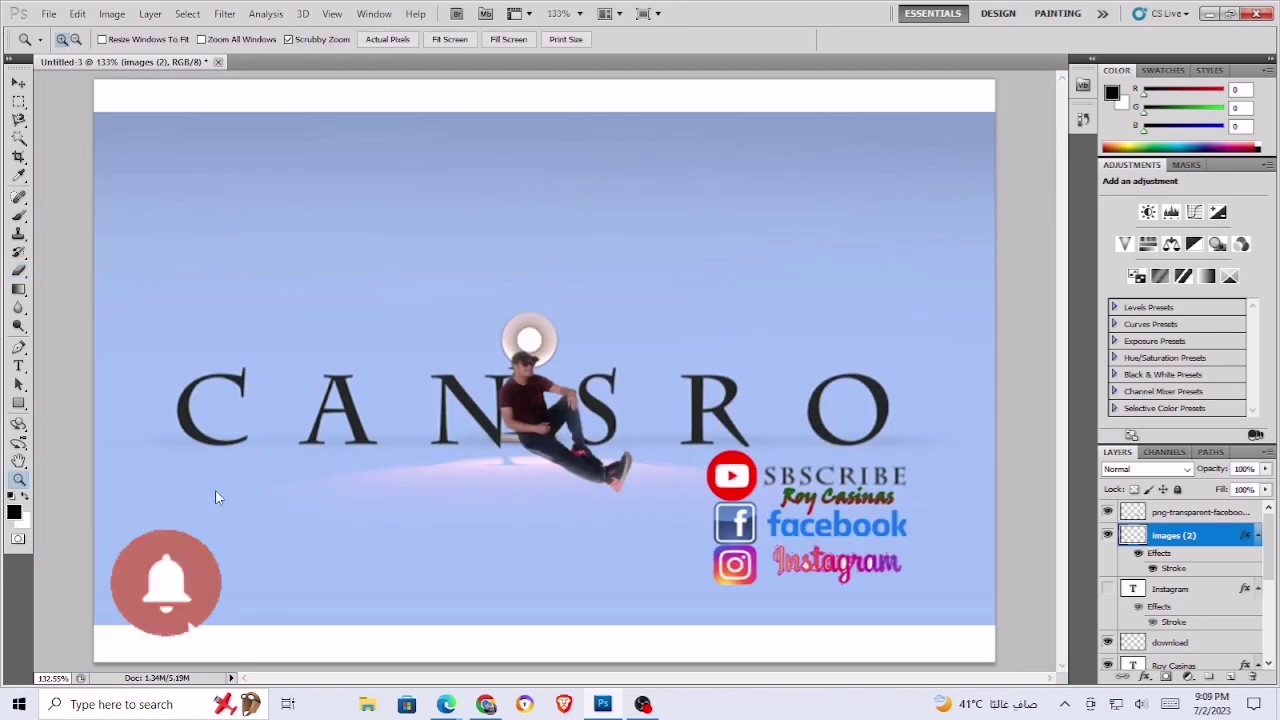
pyautogui.click(886, 581)
pyautogui.click(886, 581)
pyautogui.click(886, 581)
pyautogui.press('e')
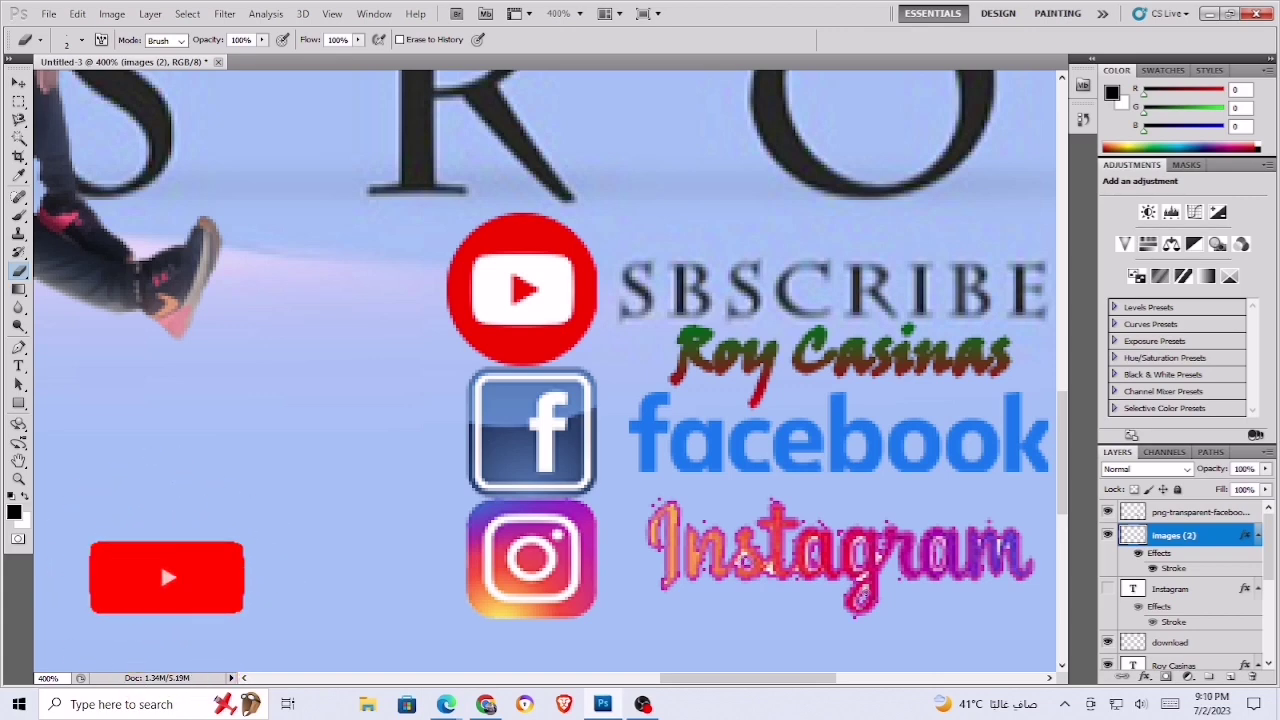
pyautogui.press('z')
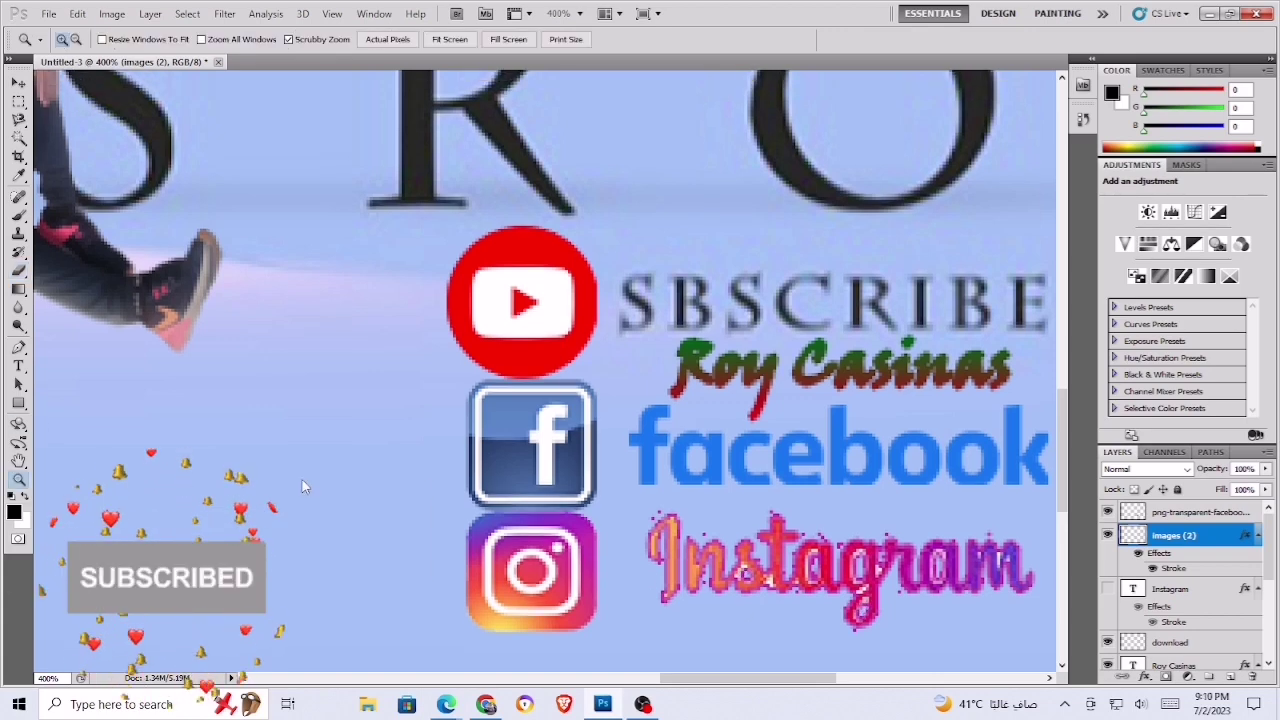
pyautogui.hotkey('ctrl', '0')
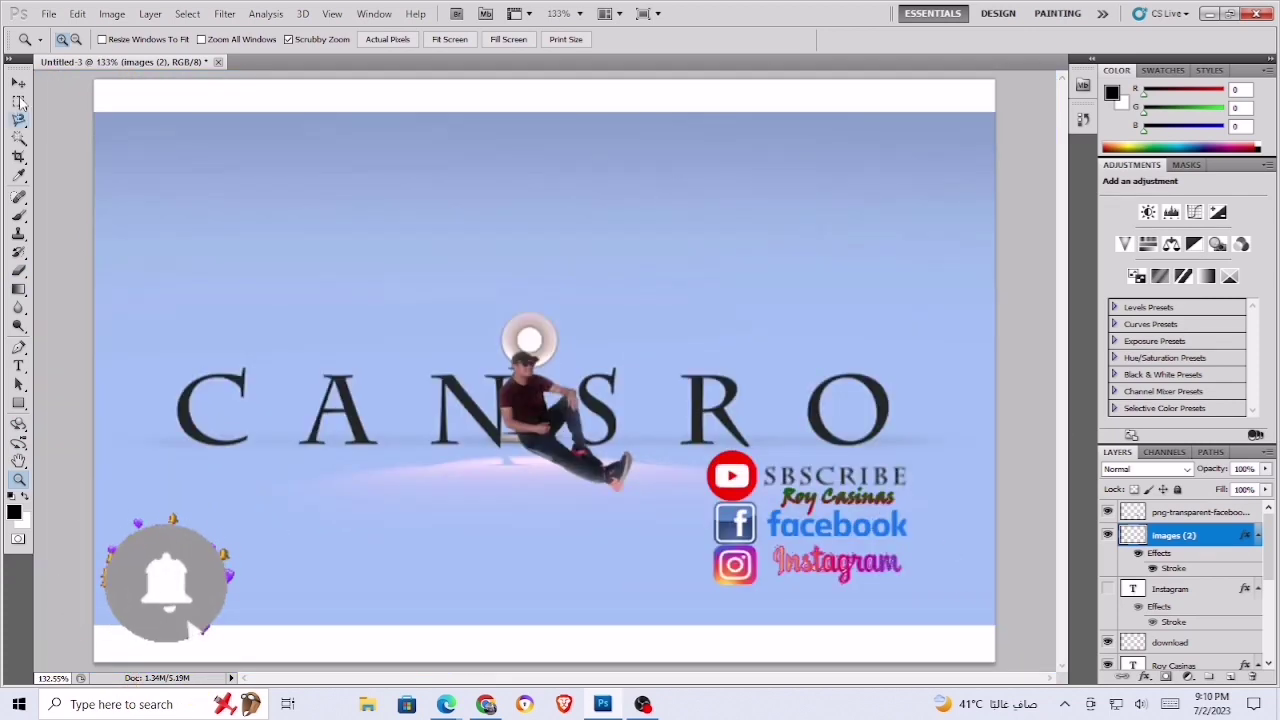
pyautogui.press('v')
pyautogui.scroll(-2, 1204, 606)
pyautogui.scroll(-1, 1204, 606)
pyautogui.scroll(-2, 1204, 606)
pyautogui.click(1191, 574)
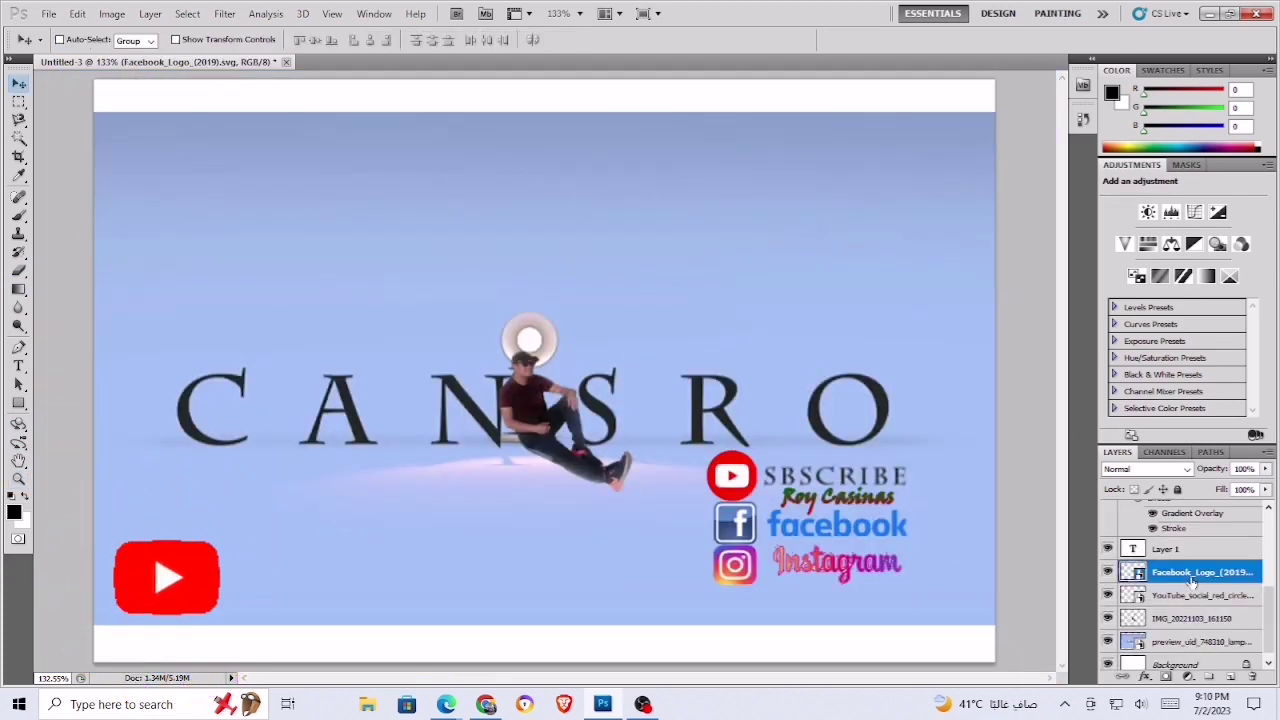
pyautogui.hotkey('alt', ']')
pyautogui.hotkey('alt', ']')
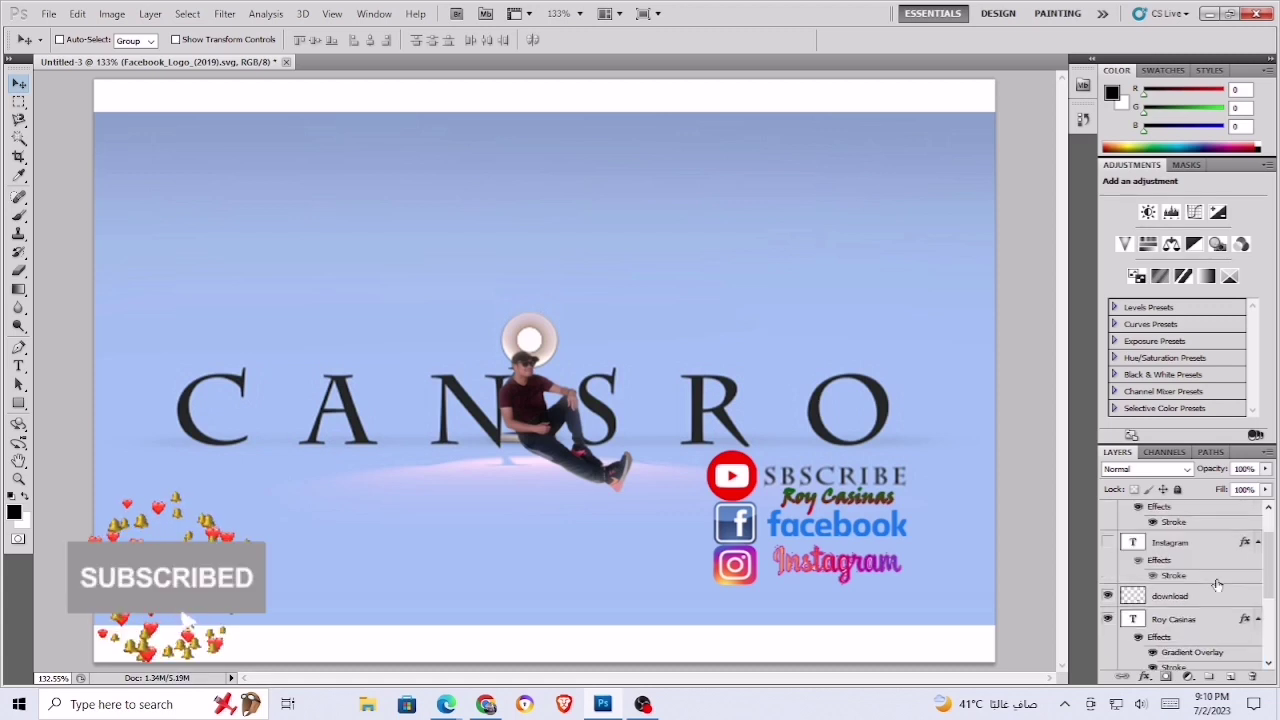
pyautogui.click(18, 365)
pyautogui.click(18, 83)
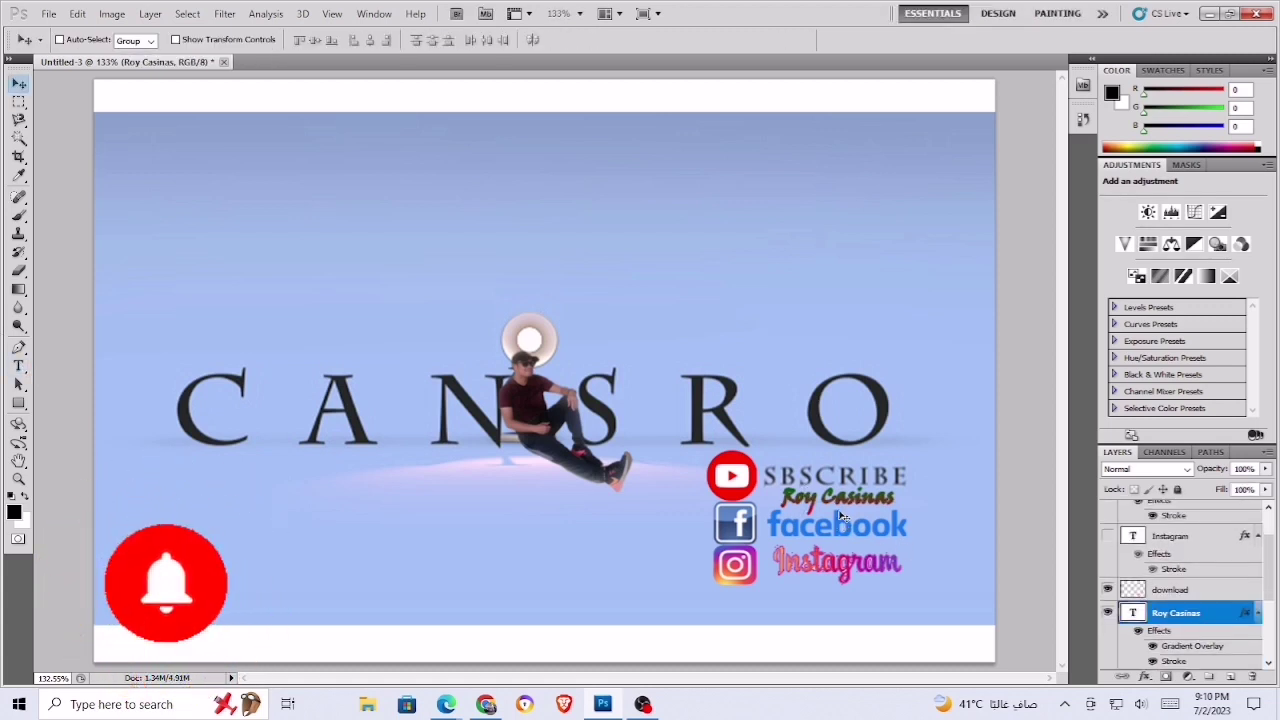
pyautogui.moveTo(849, 504); pyautogui.dragTo(815, 452)
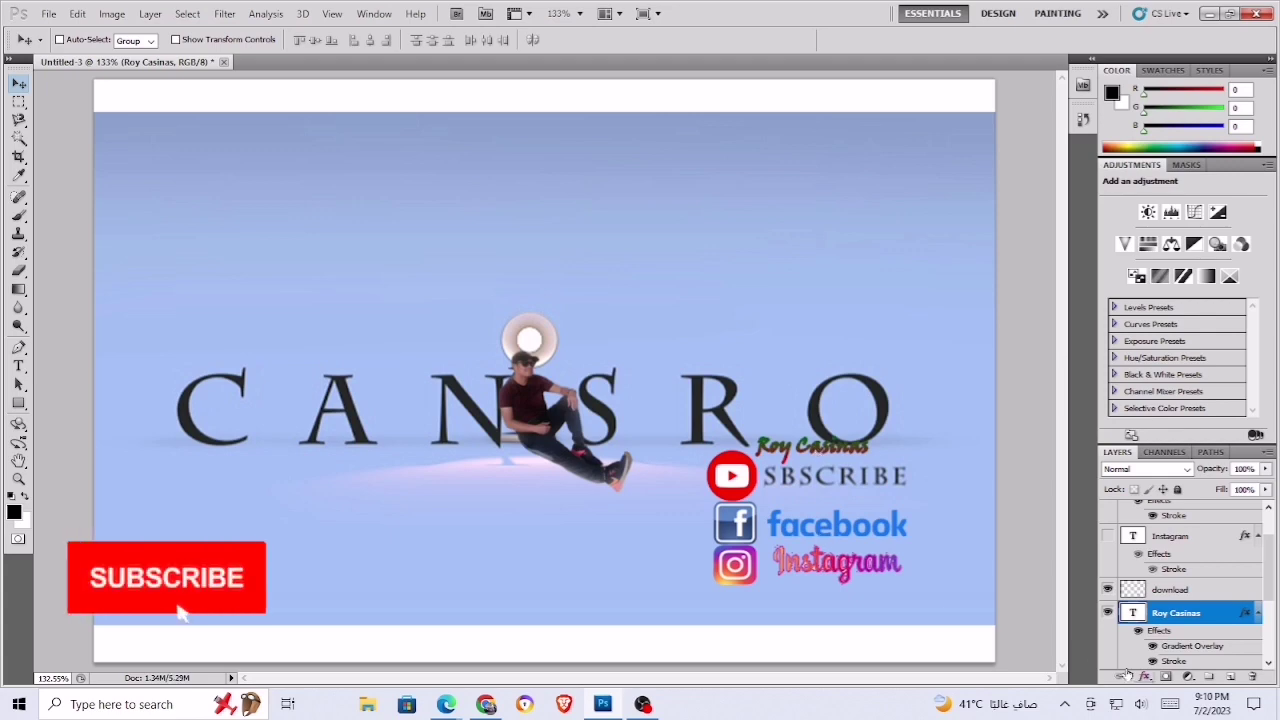
pyautogui.press('t')
pyautogui.click(440, 39)
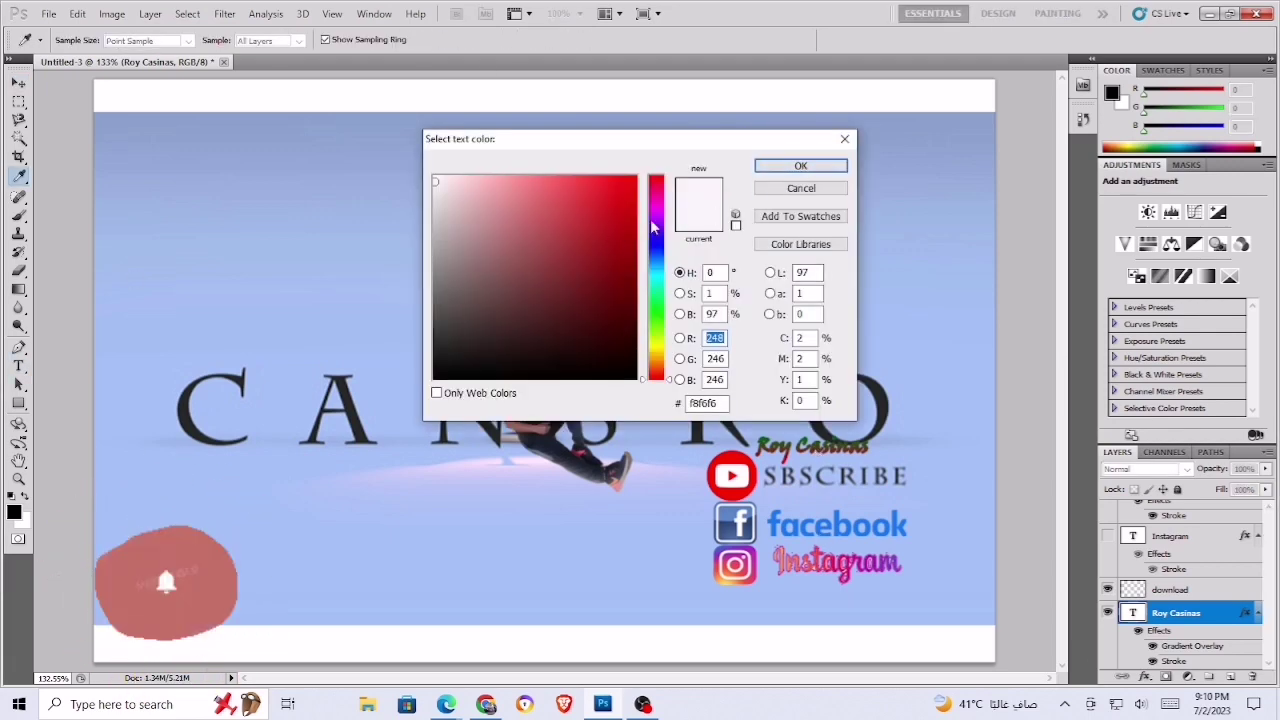
pyautogui.click(800, 166)
pyautogui.click(518, 39)
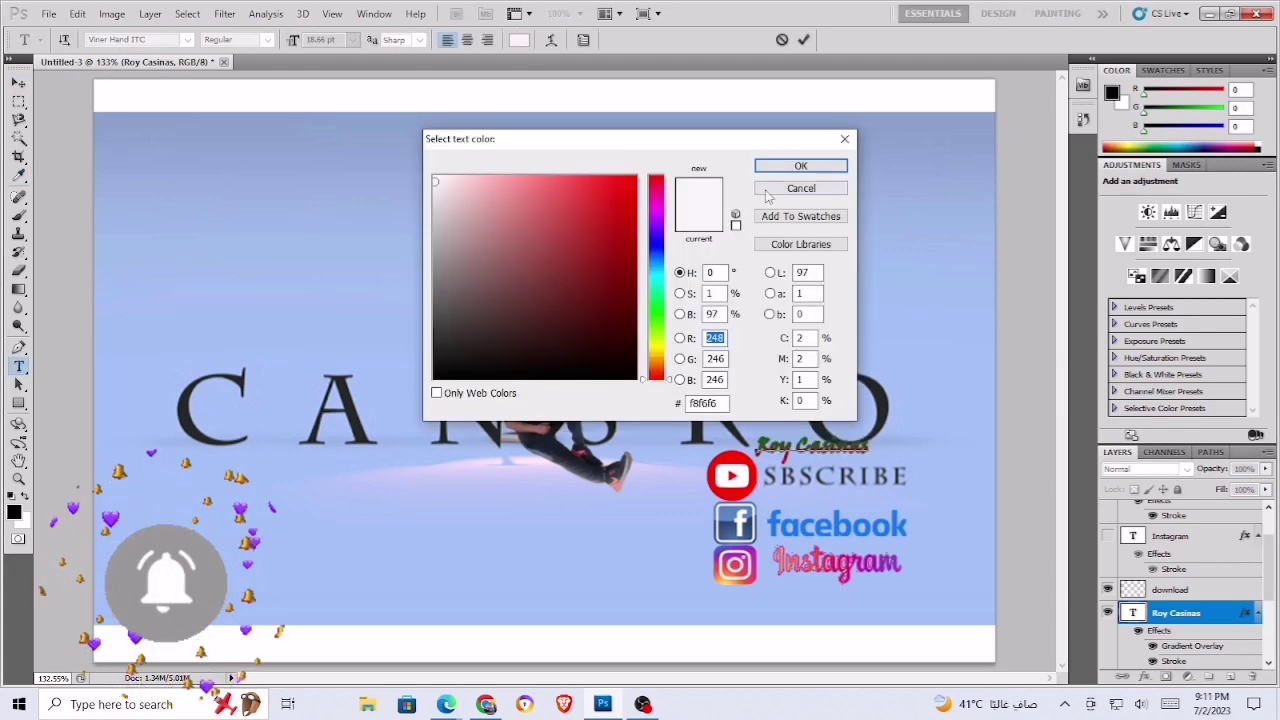
pyautogui.click(803, 166)
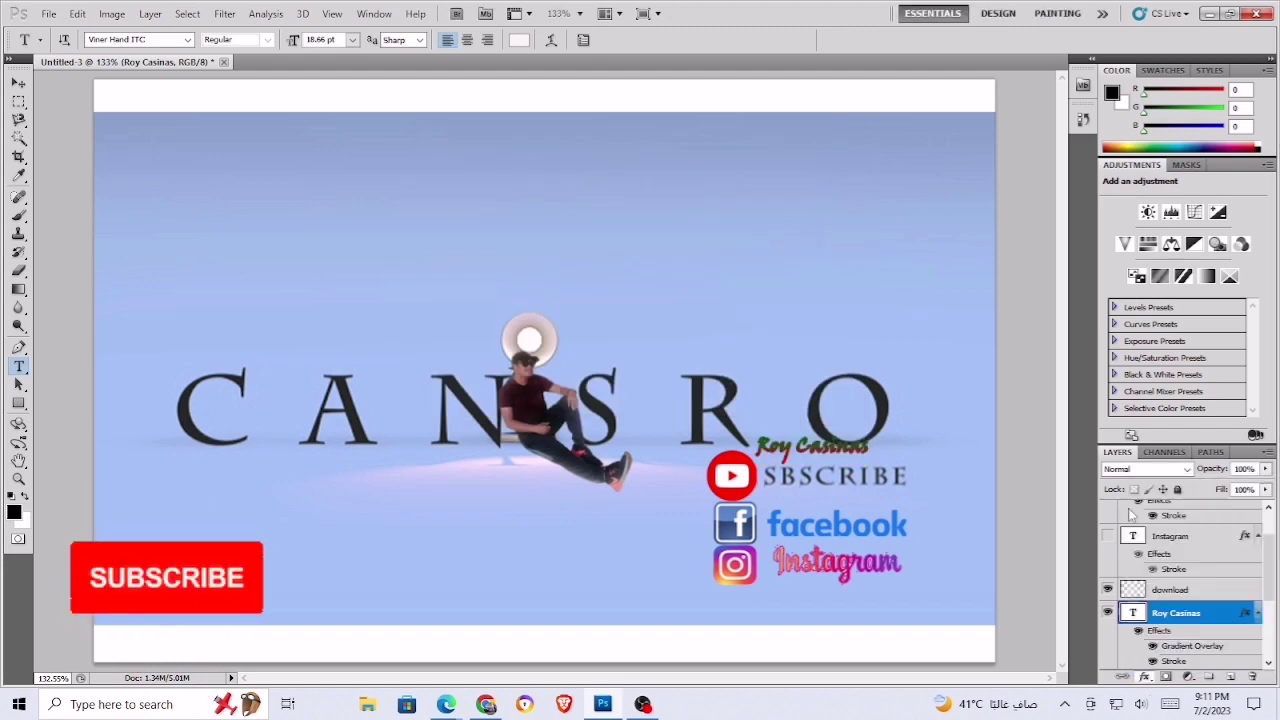
pyautogui.doubleClick(1173, 661)
pyautogui.moveTo(634, 114); pyautogui.dragTo(940, 54)
pyautogui.click(994, 211)
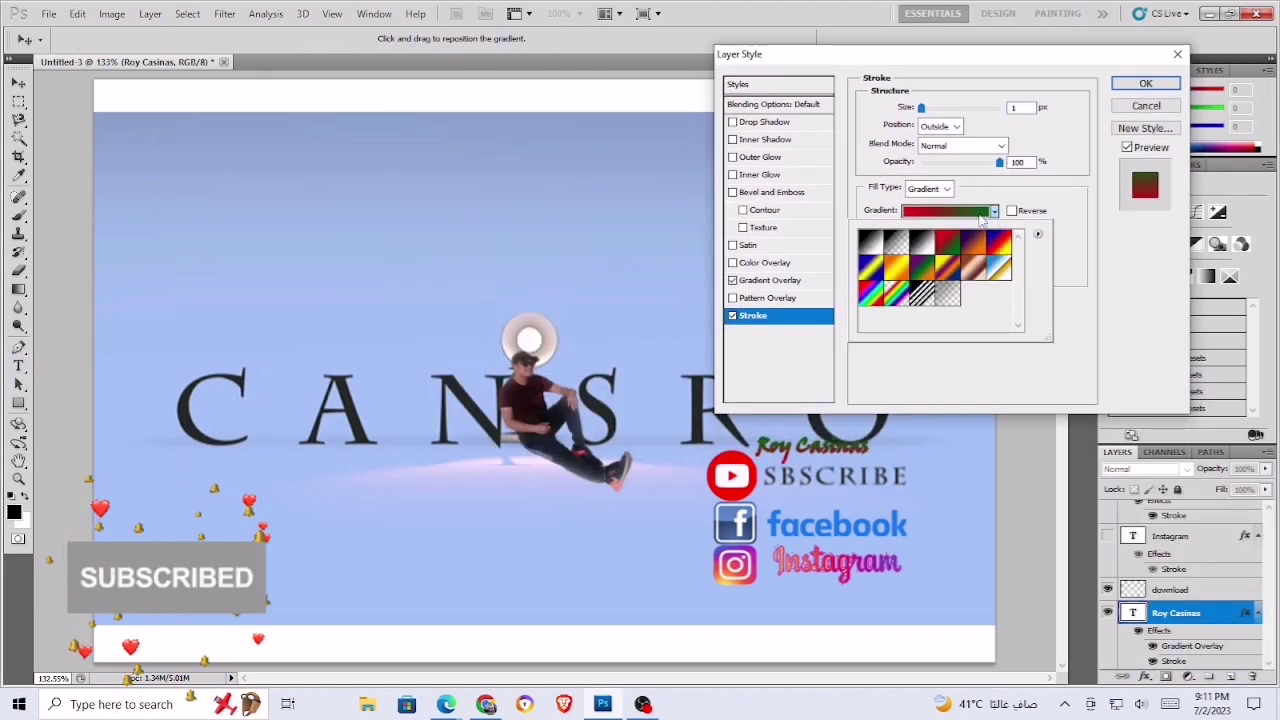
pyautogui.click(946, 189)
pyautogui.click(925, 172)
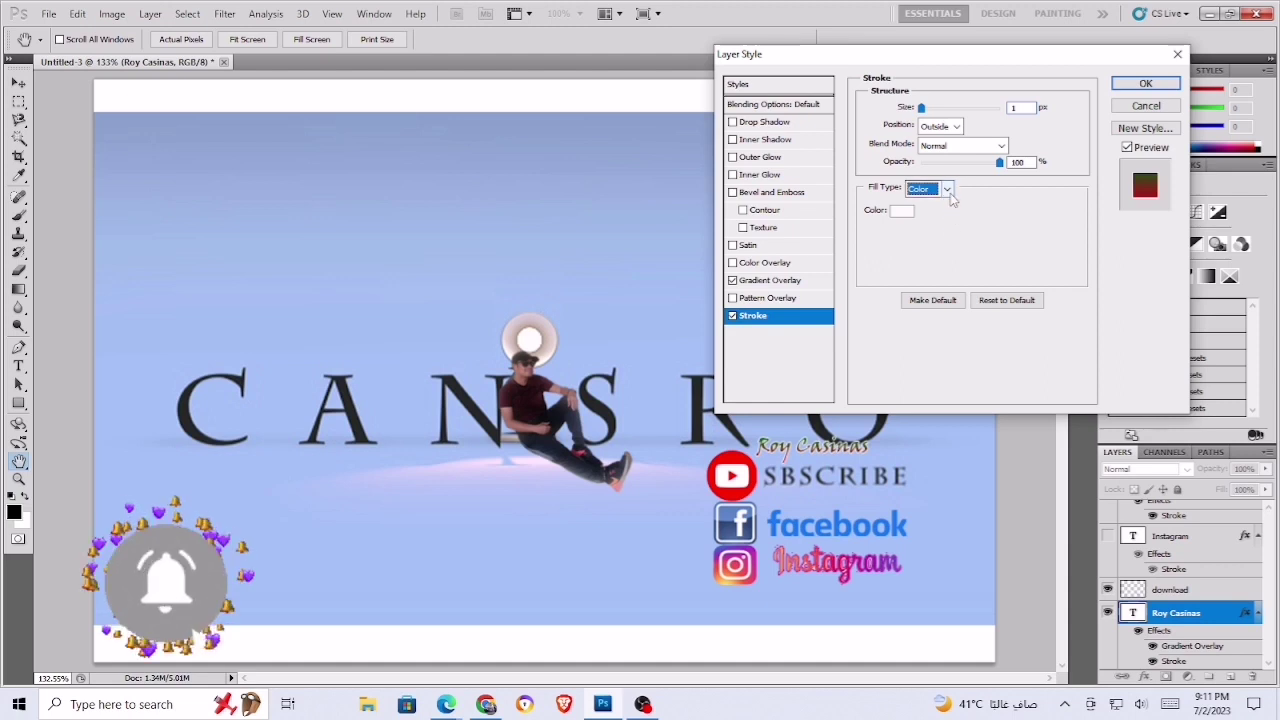
pyautogui.click(946, 189)
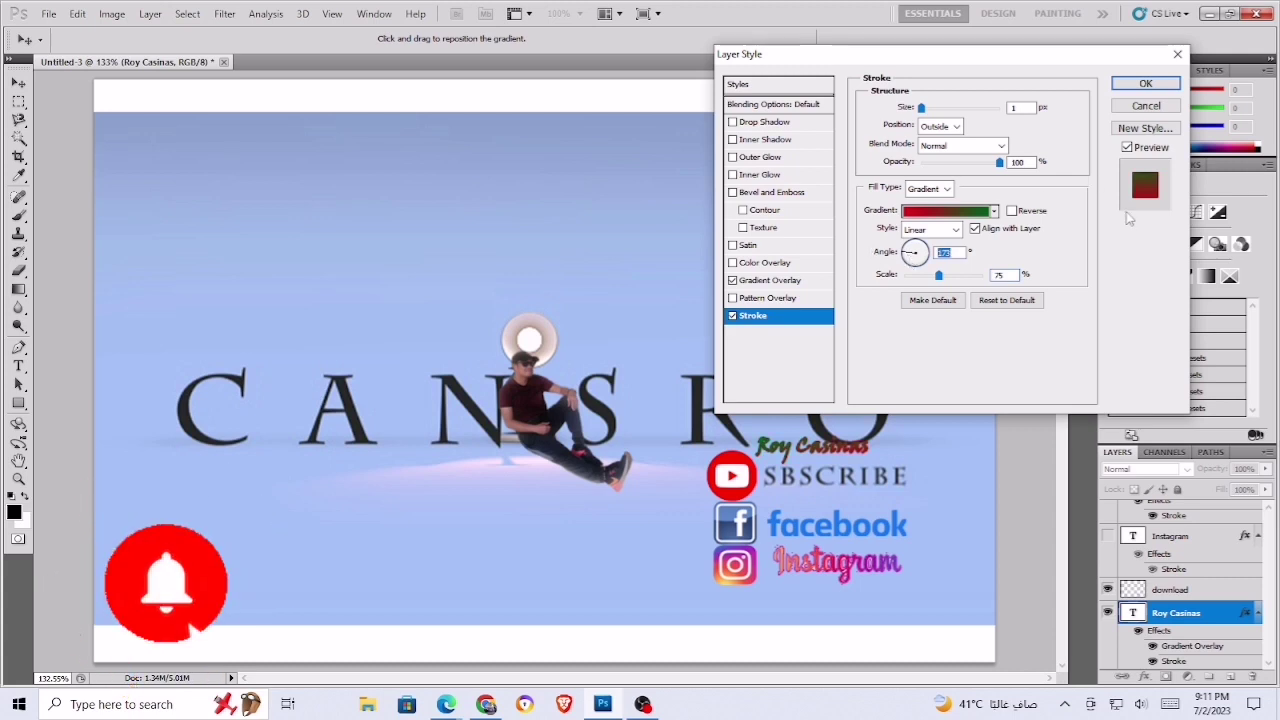
pyautogui.click(1145, 83)
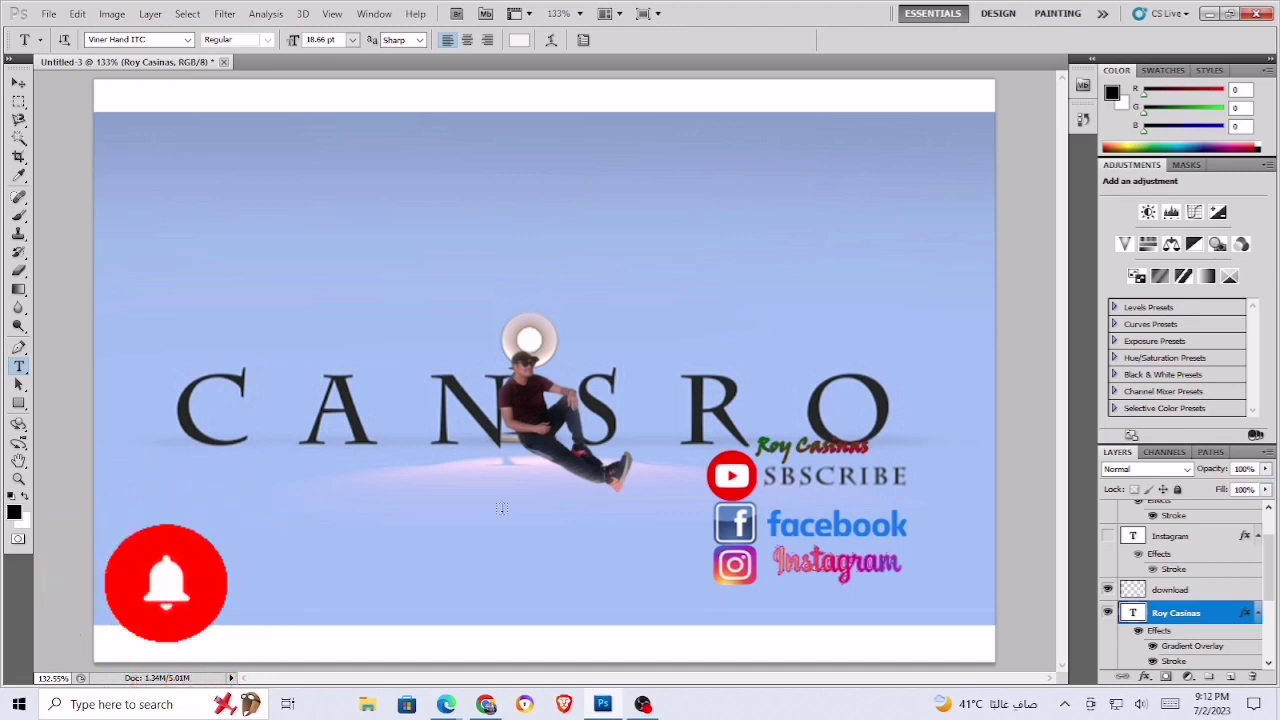
# - Position the Facebook icon directly left of the facebook wordmark below C and A
pyautogui.press('v')
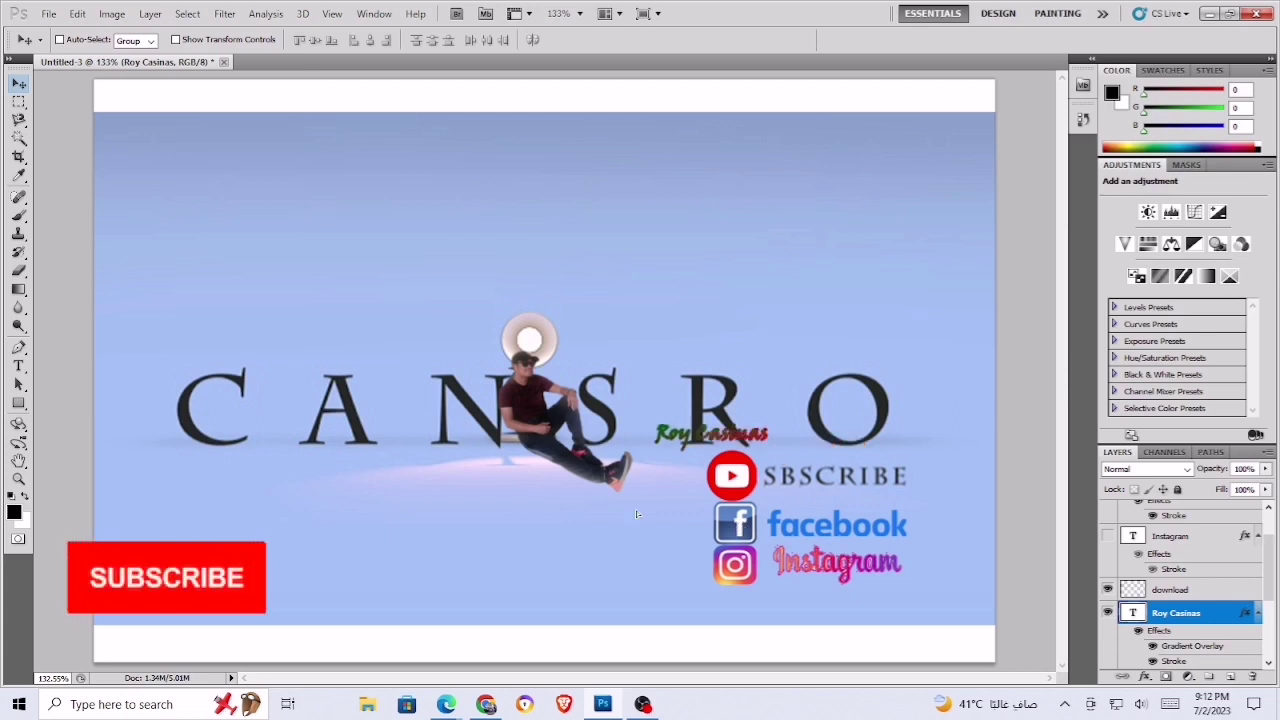
pyautogui.scroll(2, 1204, 588)
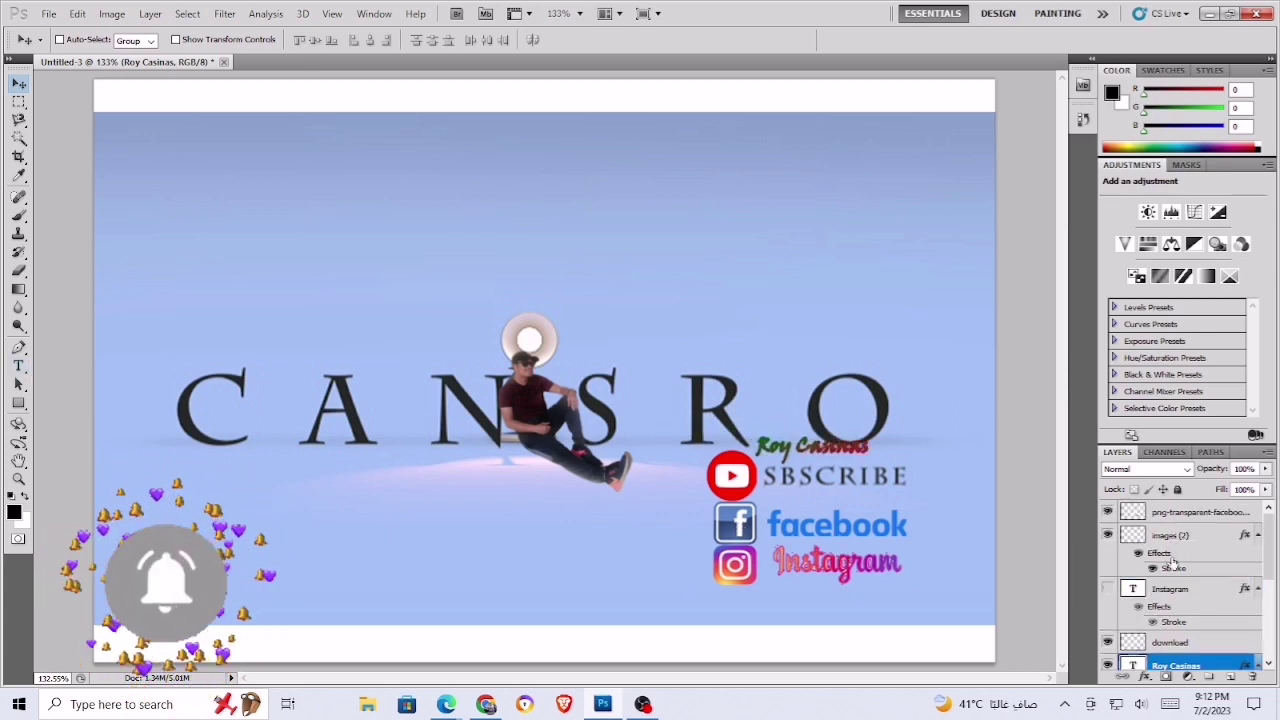
pyautogui.scroll(-2, 1172, 560)
pyautogui.scroll(-3, 1185, 568)
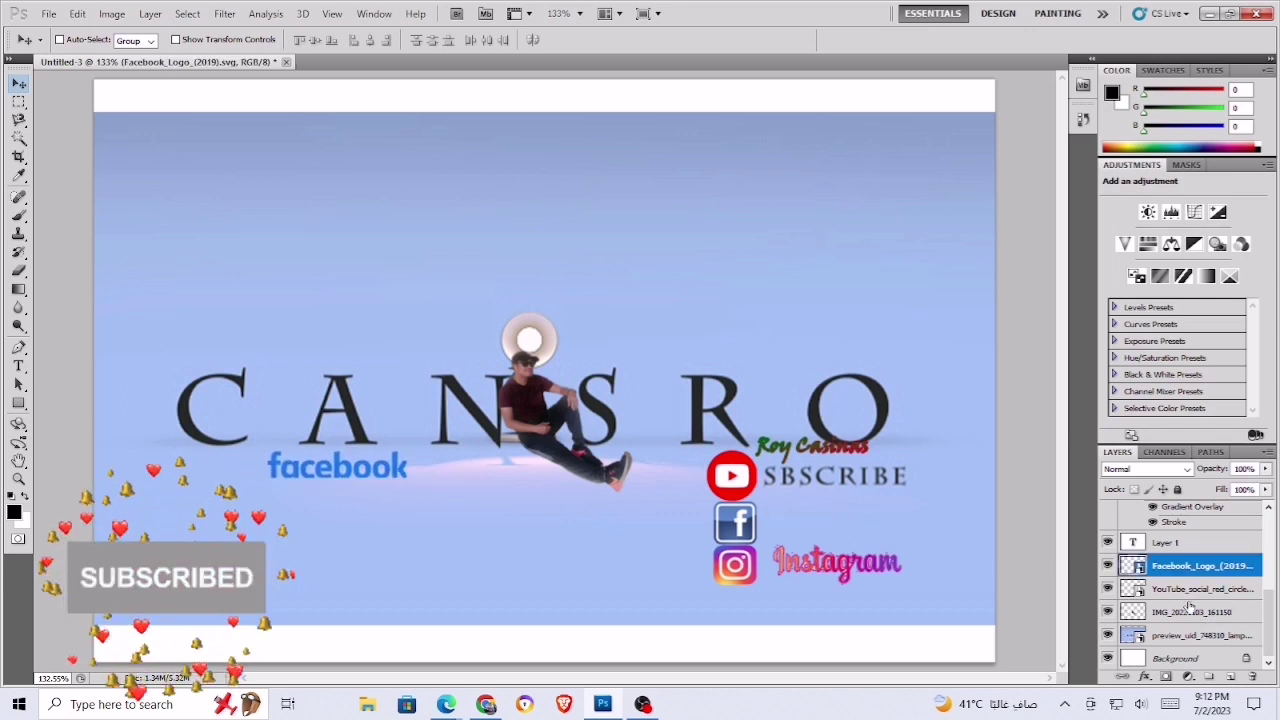
pyautogui.scroll(2, 1210, 615)
pyautogui.scroll(2, 1192, 620)
pyautogui.scroll(1, 1190, 610)
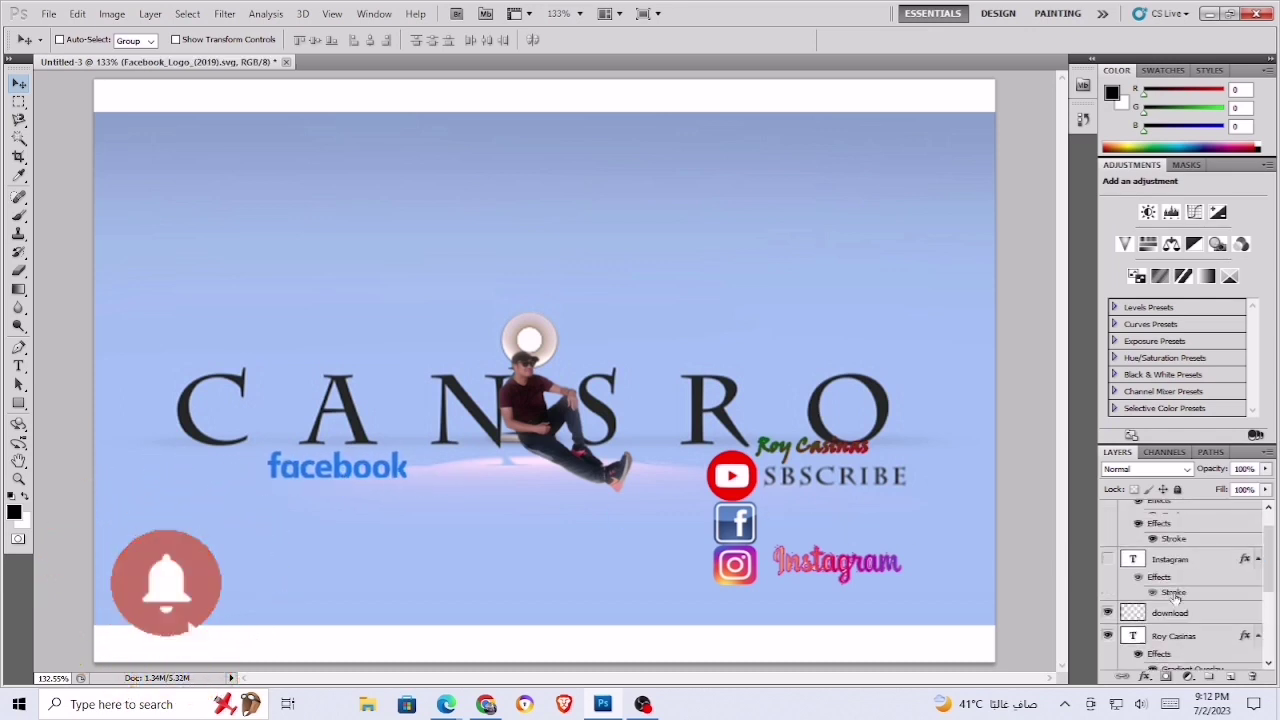
pyautogui.scroll(2, 1192, 570)
pyautogui.moveTo(743, 519); pyautogui.dragTo(345, 497)
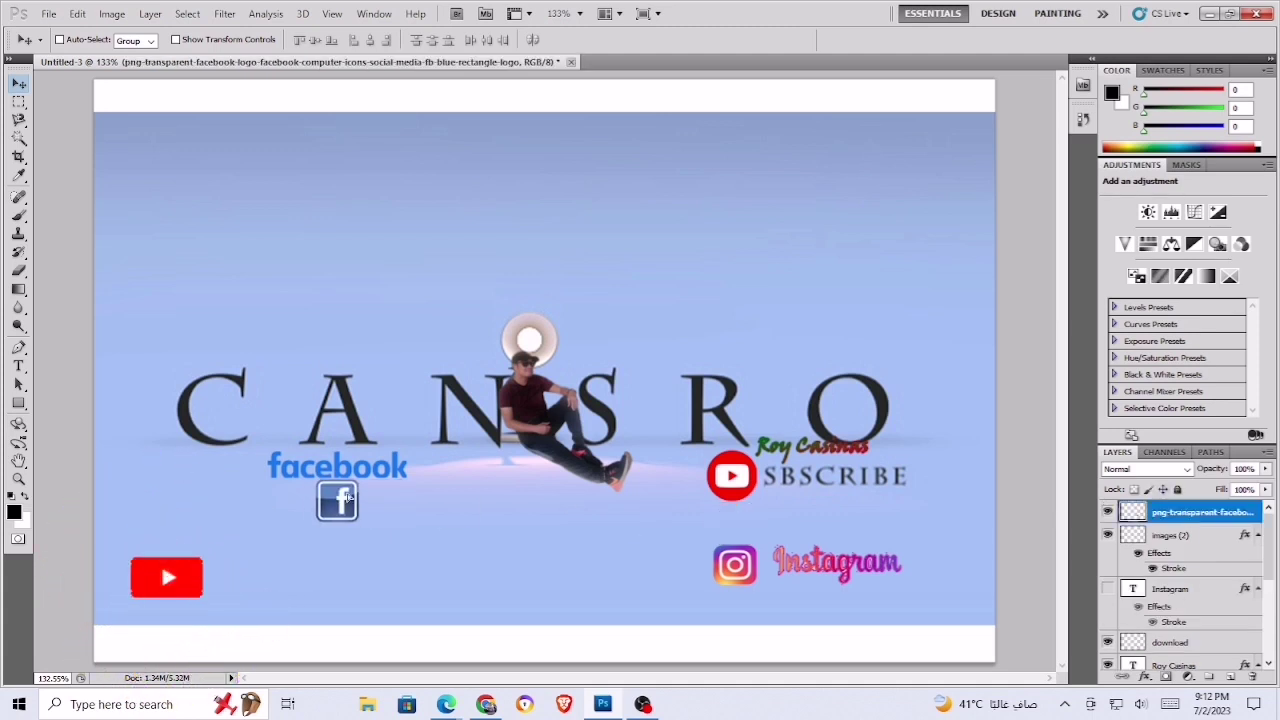
pyautogui.moveTo(239, 478); pyautogui.dragTo(226, 471)
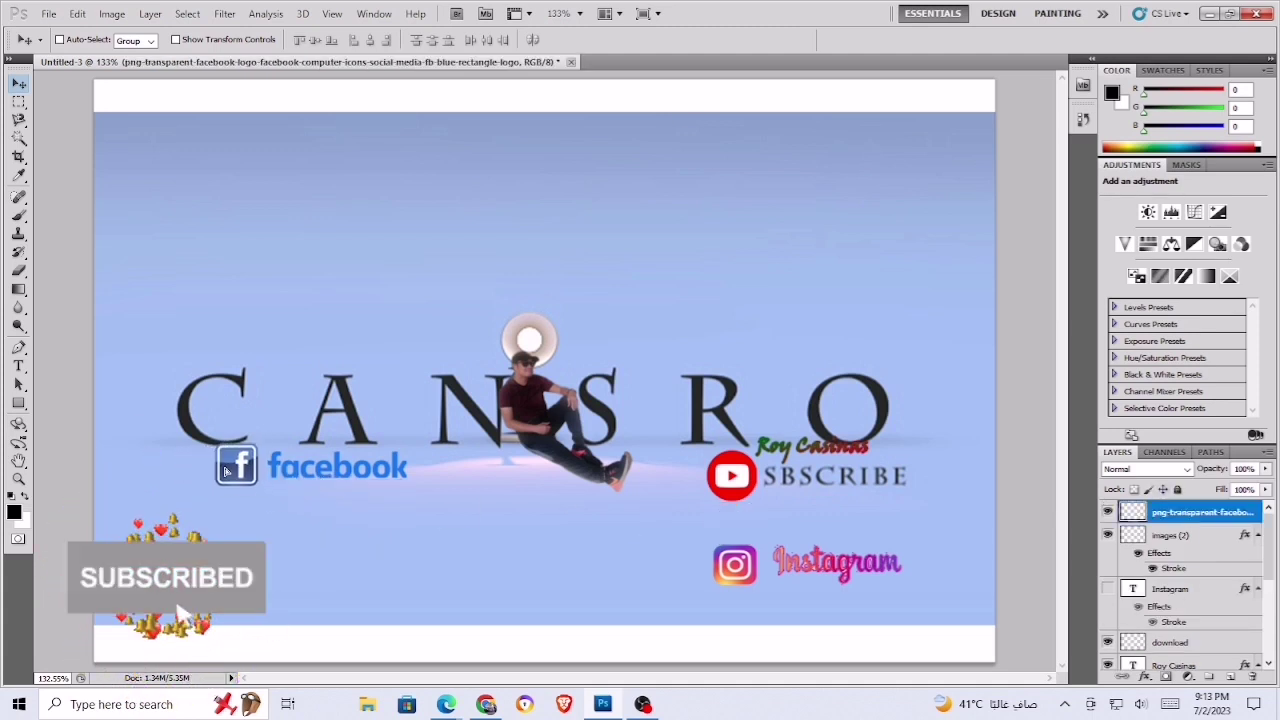
pyautogui.keyDown('ctrl'); pyautogui.click(325, 473); pyautogui.keyUp('ctrl')
pyautogui.moveTo(357, 469); pyautogui.dragTo(352, 468)
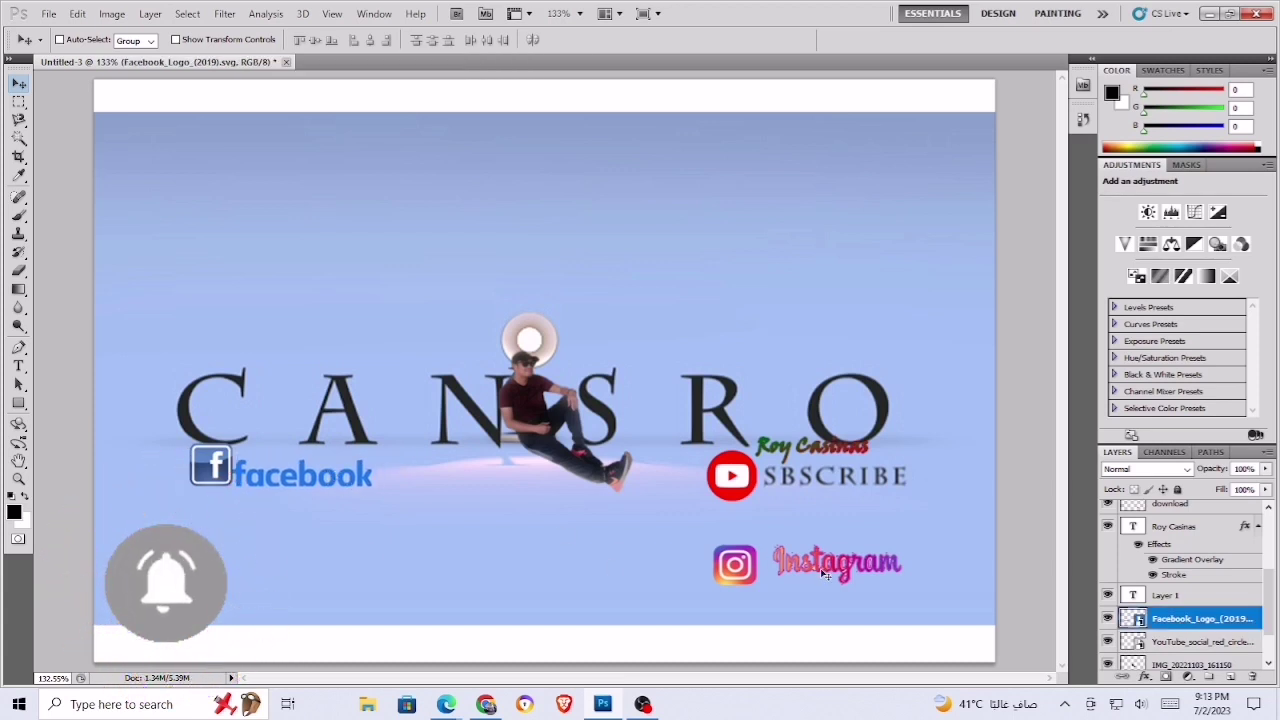
pyautogui.scroll(3, 1193, 524)
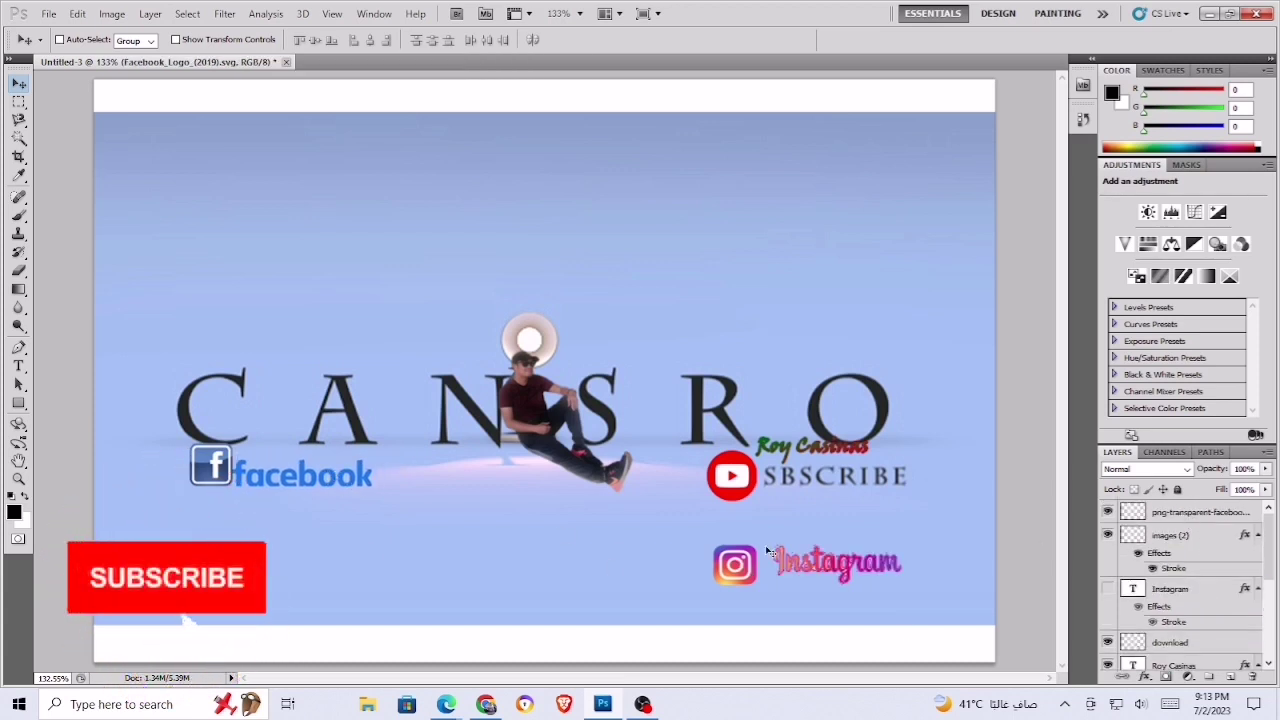
pyautogui.click(77, 13)
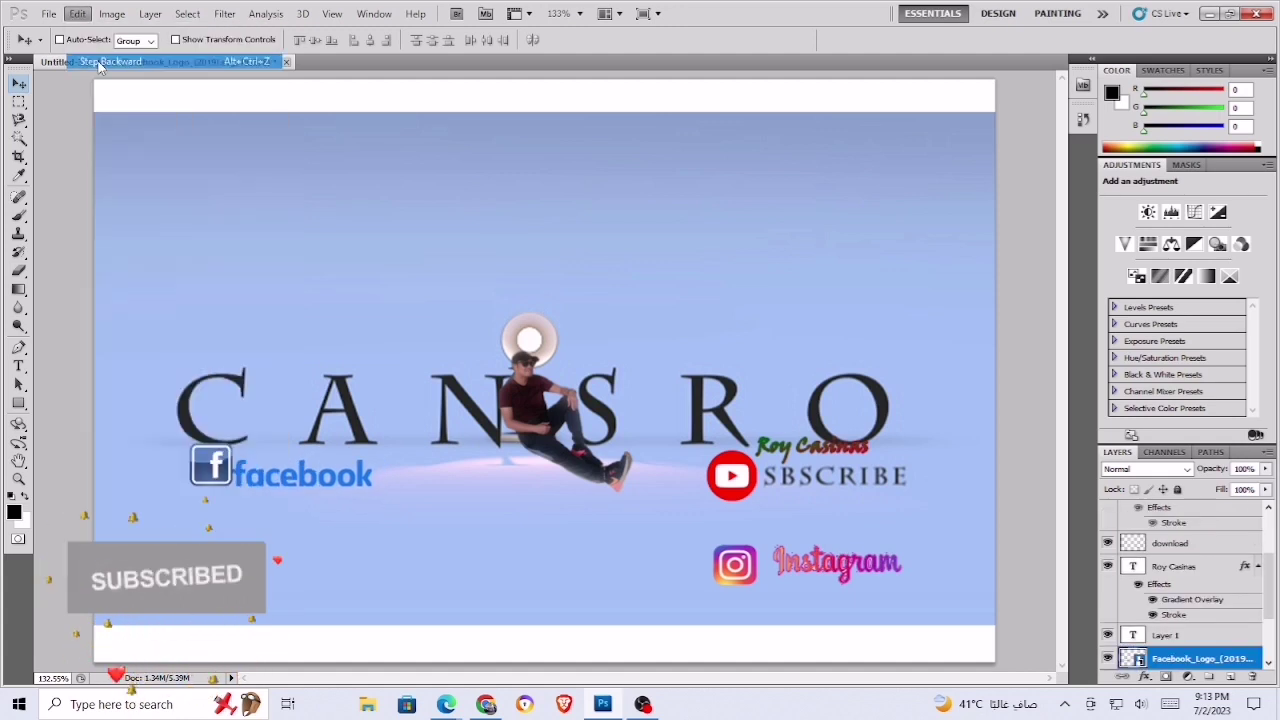
# - Undo recent changes, then set the Instagram text and icon together mid-row
pyautogui.hotkey('alt', 'ctrl', 'z')
pyautogui.hotkey('alt', 'ctrl', 'z')
pyautogui.hotkey('alt', 'ctrl', 'z')
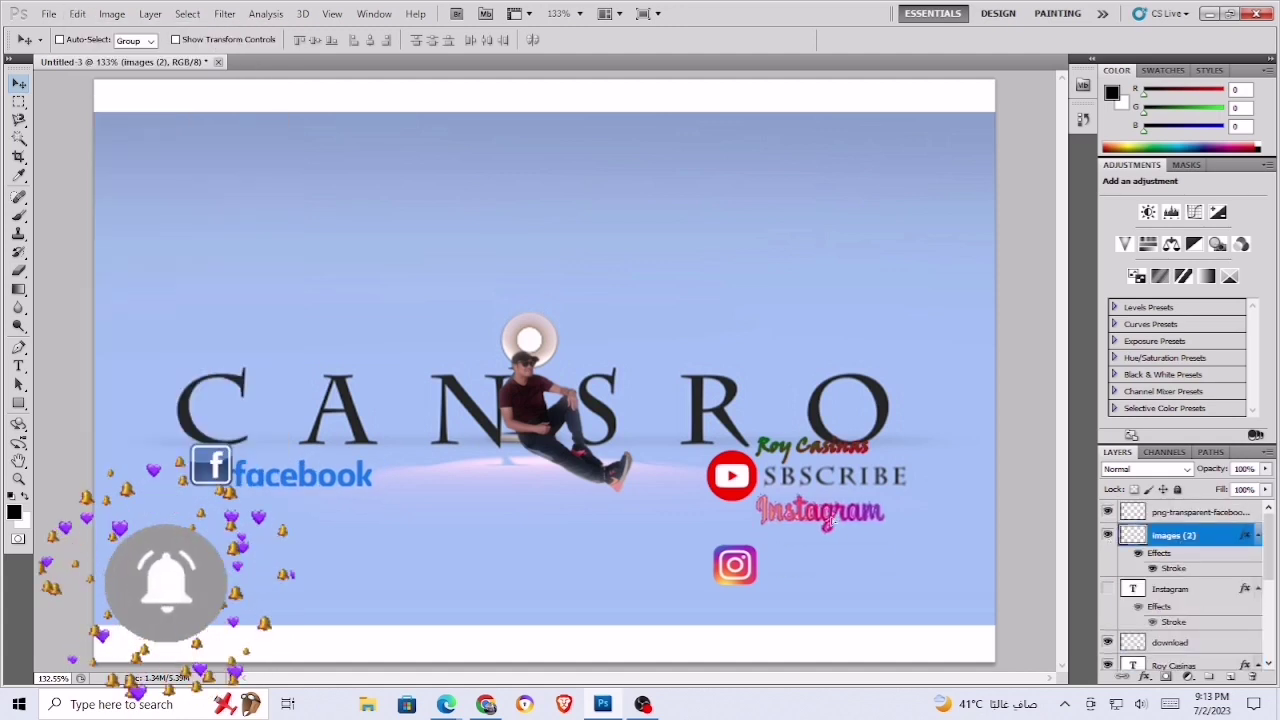
pyautogui.moveTo(830, 520); pyautogui.dragTo(502, 487)
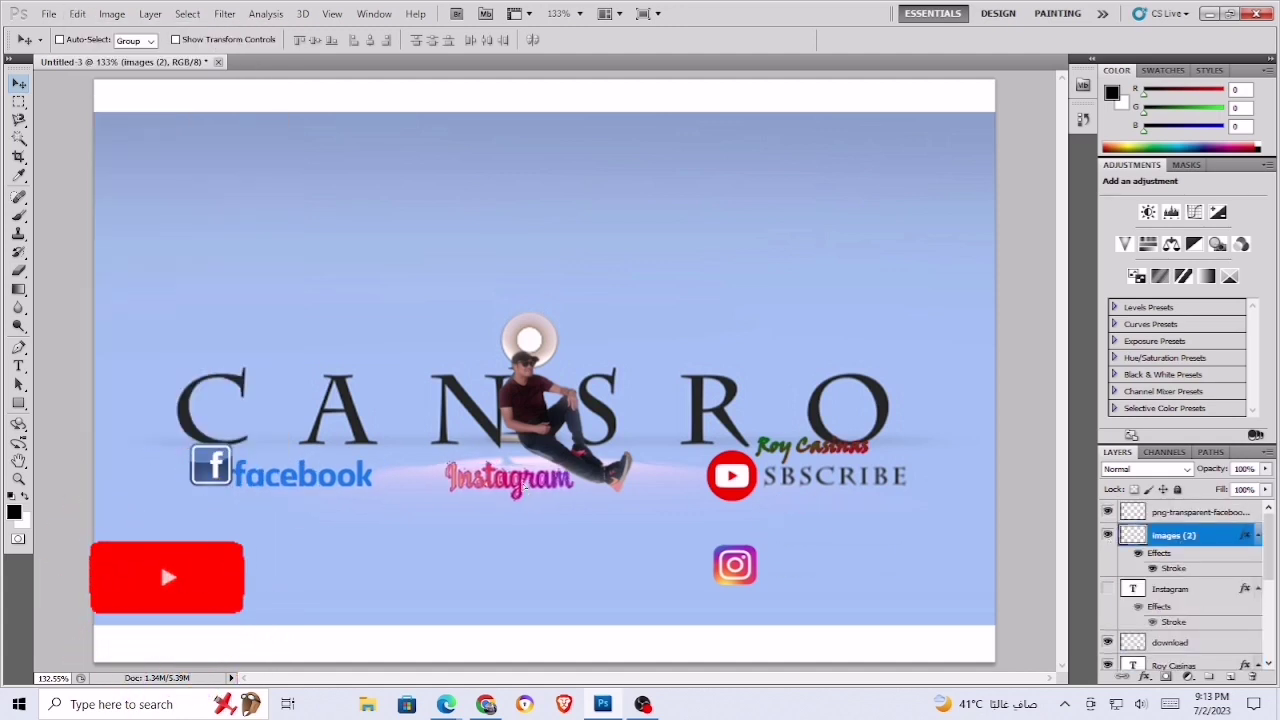
pyautogui.scroll(-1, 1109, 596)
pyautogui.click(1170, 619)
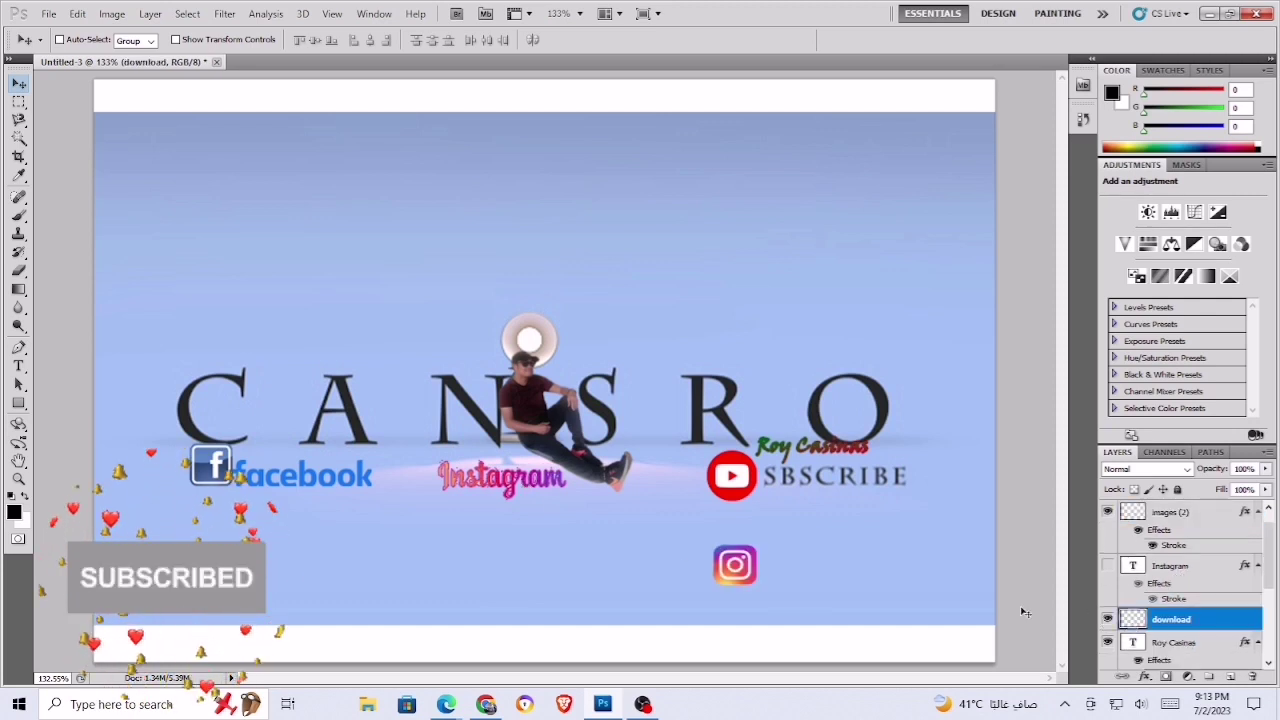
pyautogui.moveTo(735, 565); pyautogui.dragTo(414, 471)
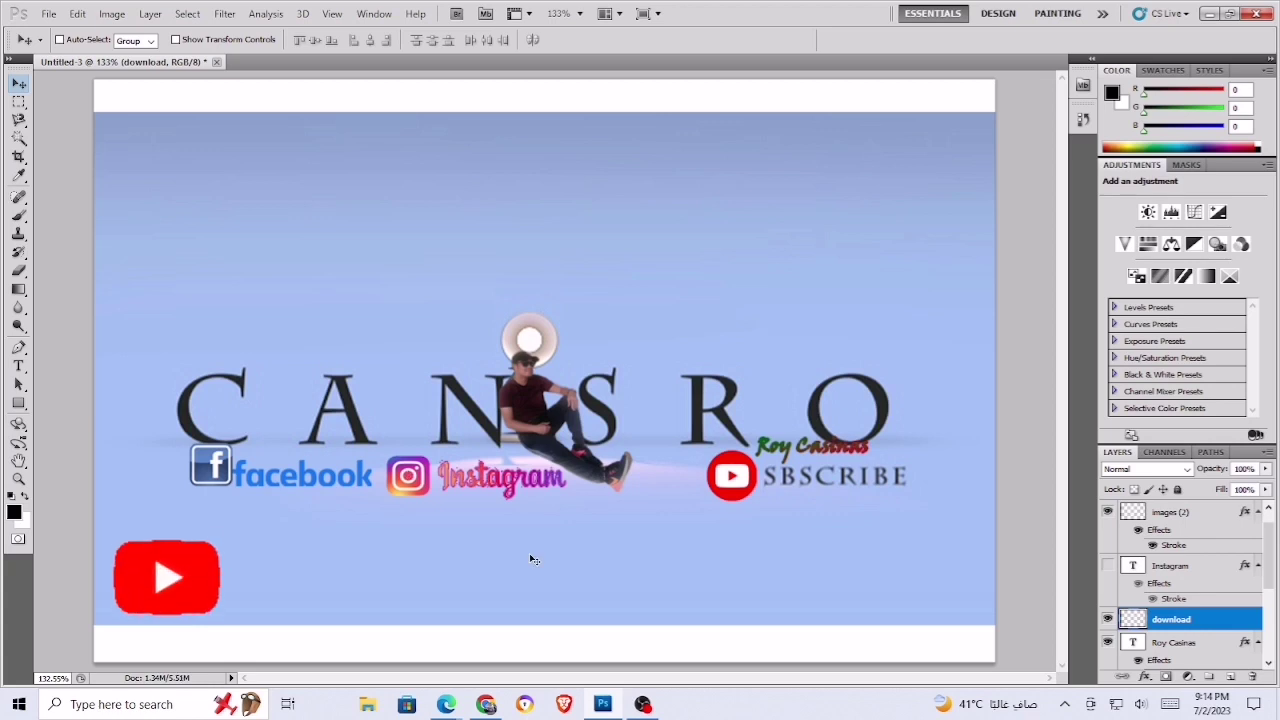
pyautogui.scroll(-1, 1180, 590)
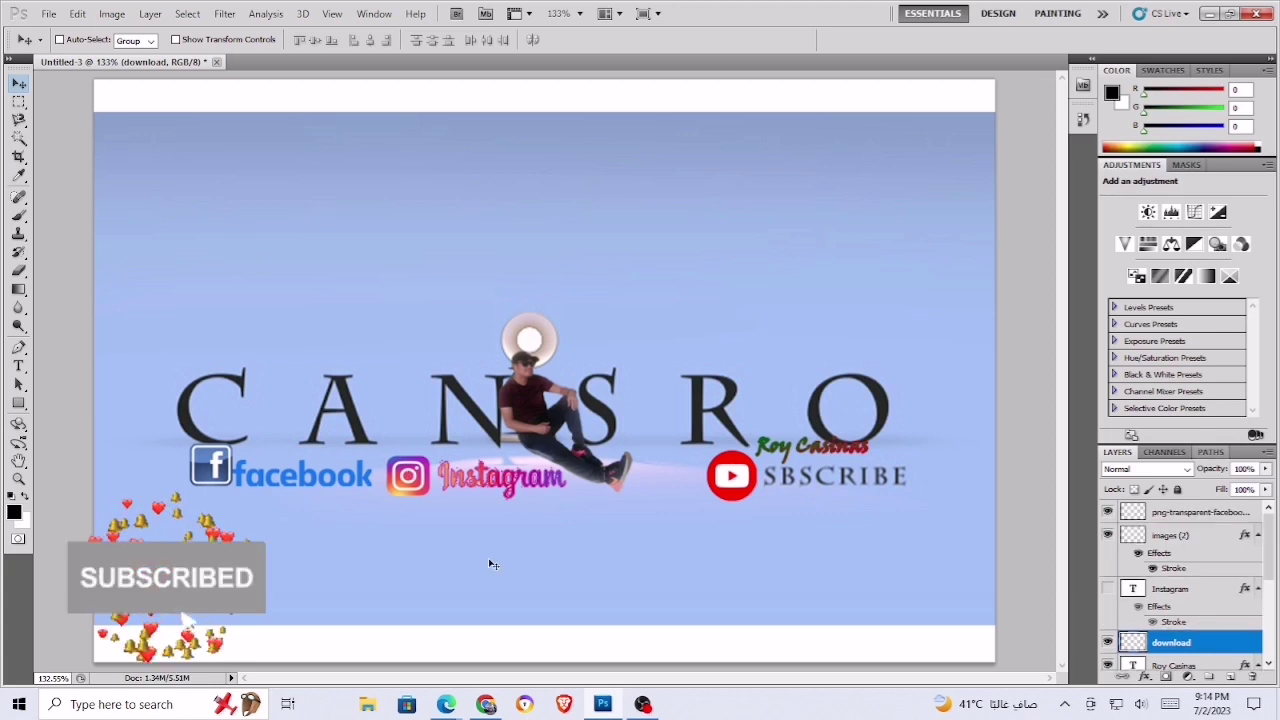
# - Nudge the round YouTube logo left beside the Instagram text
pyautogui.click(1175, 612)
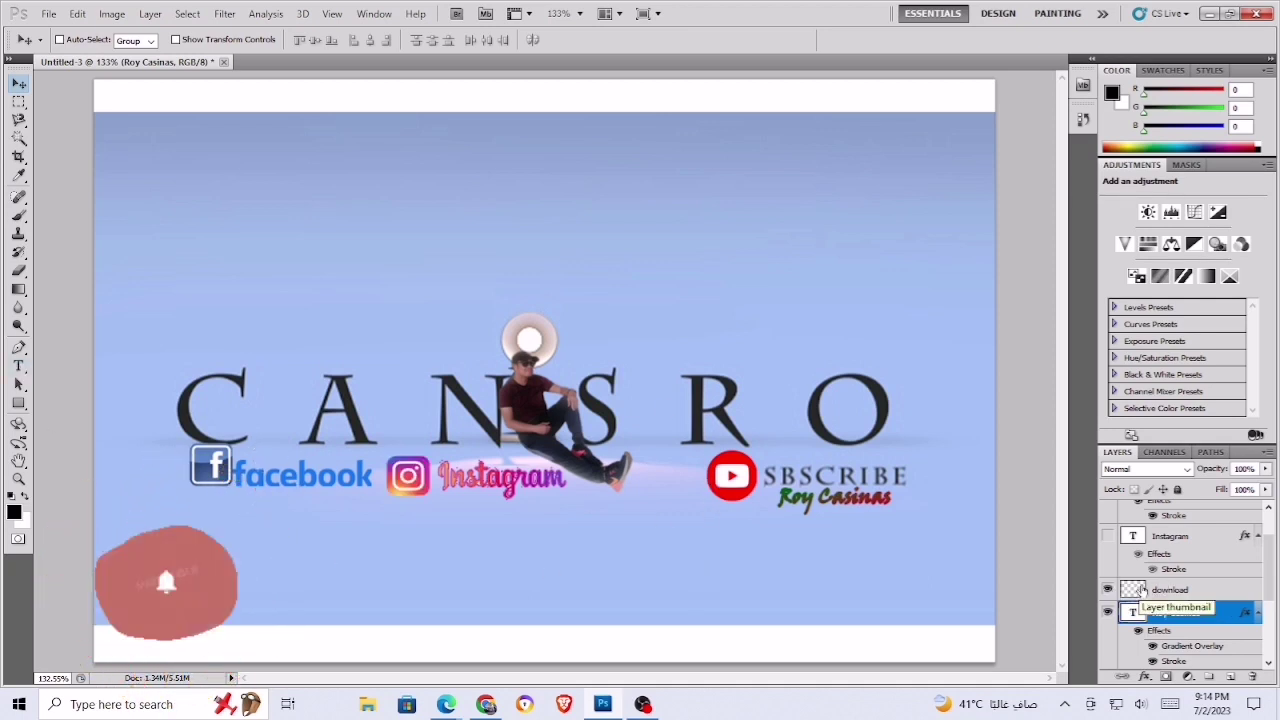
pyautogui.scroll(-3, 1168, 605)
pyautogui.scroll(-3, 1111, 616)
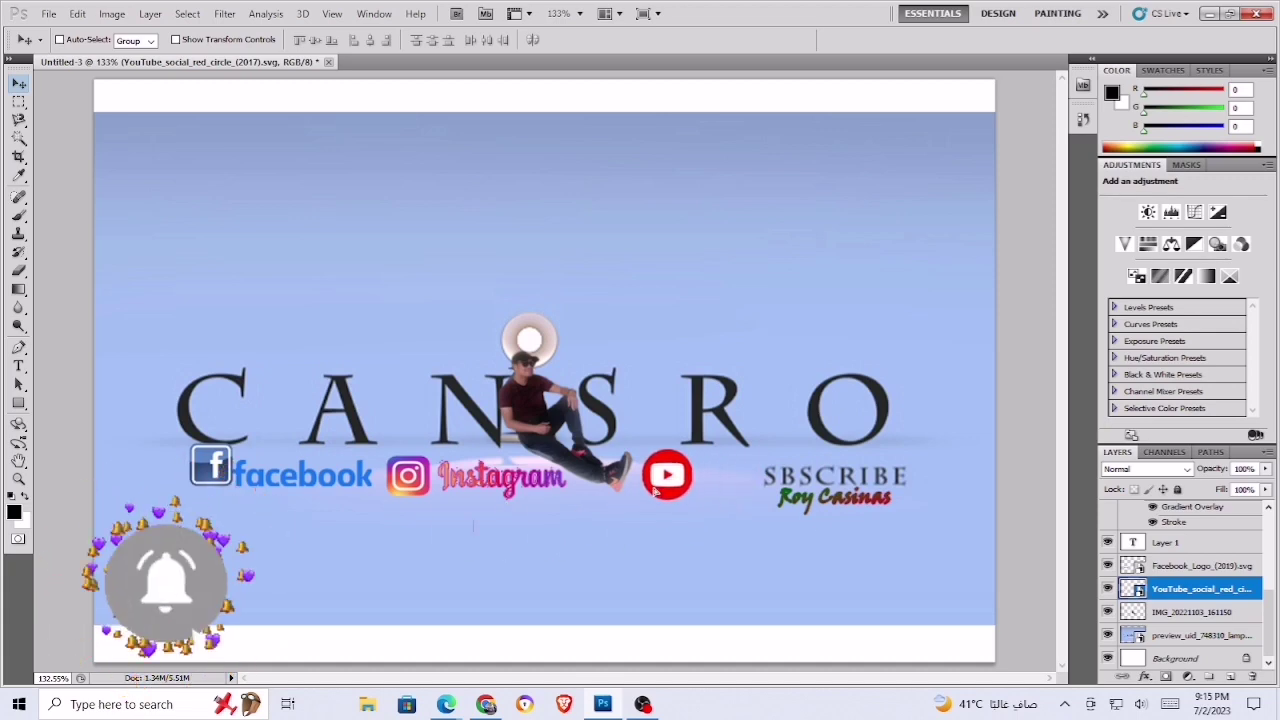
pyautogui.moveTo(654, 492); pyautogui.dragTo(640, 494)
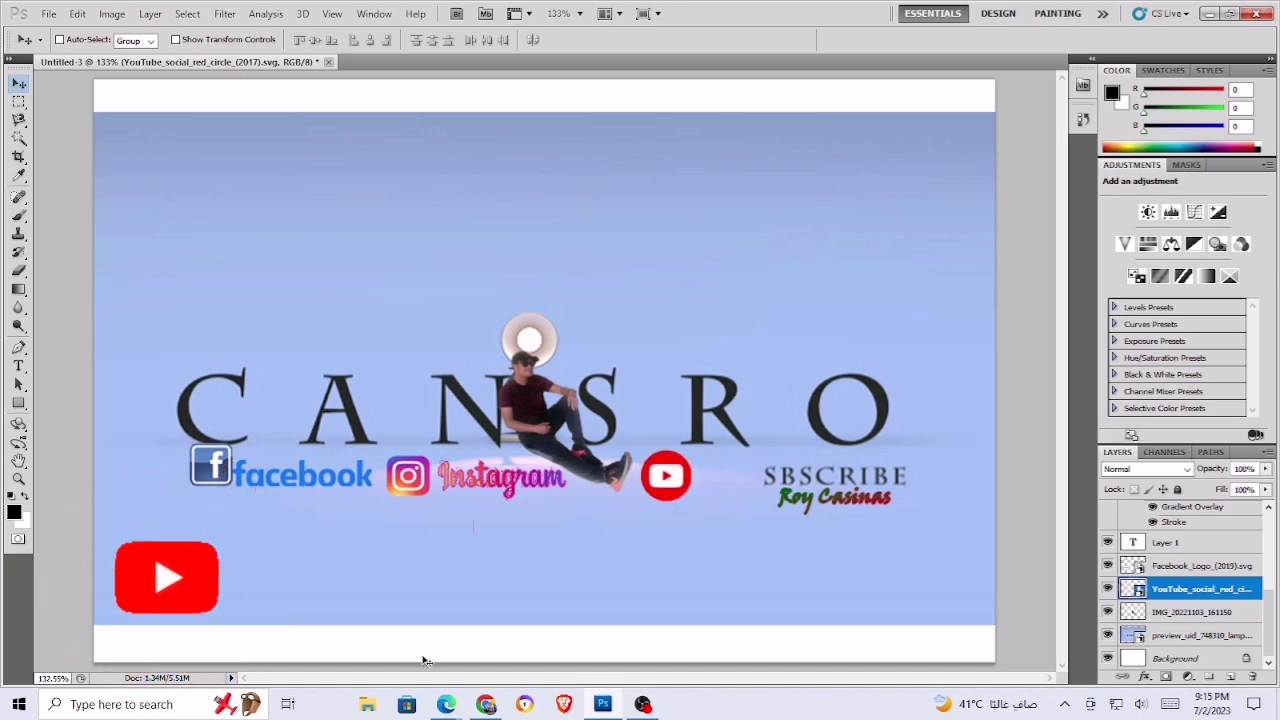
# - Search Google Images for 'youtube logo' and save a YouTube wordmark image
pyautogui.click(480, 707)
pyautogui.click(292, 96)
pyautogui.hotkey('ctrl', 'a')
pyautogui.press('BackSpace')
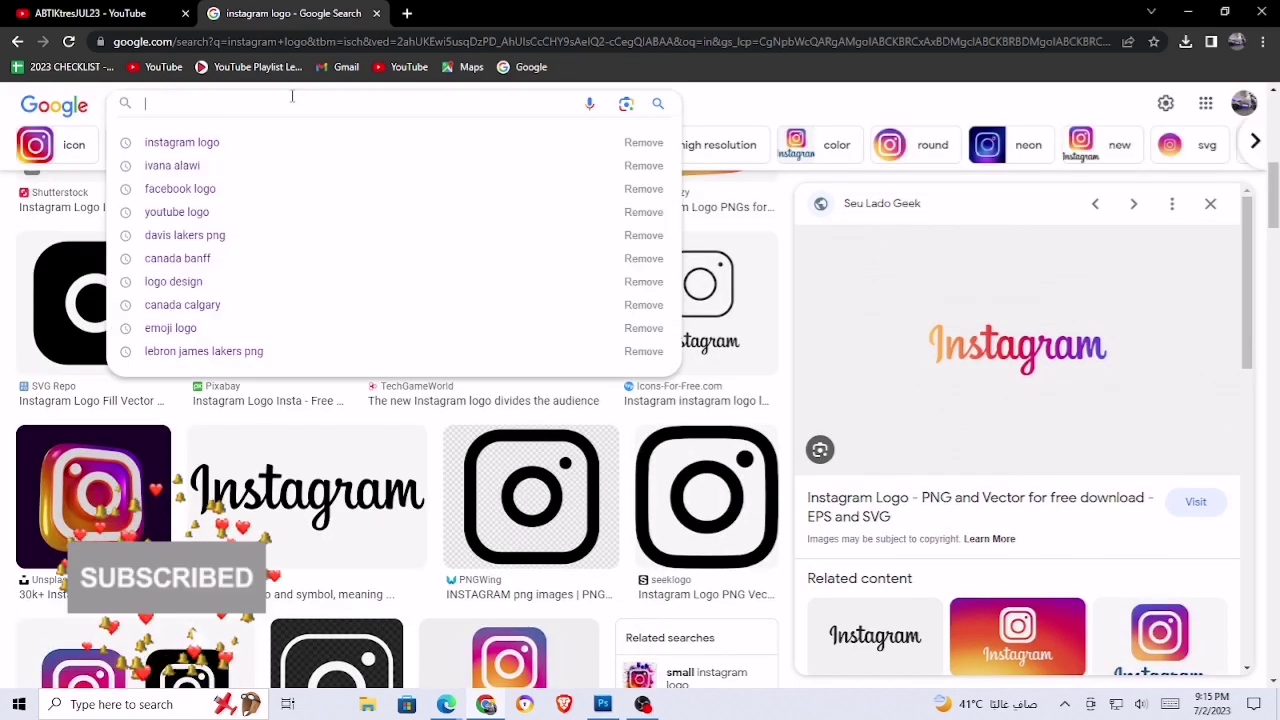
pyautogui.write('you')
pyautogui.click(292, 142)
pyautogui.scroll(-1, 870, 487)
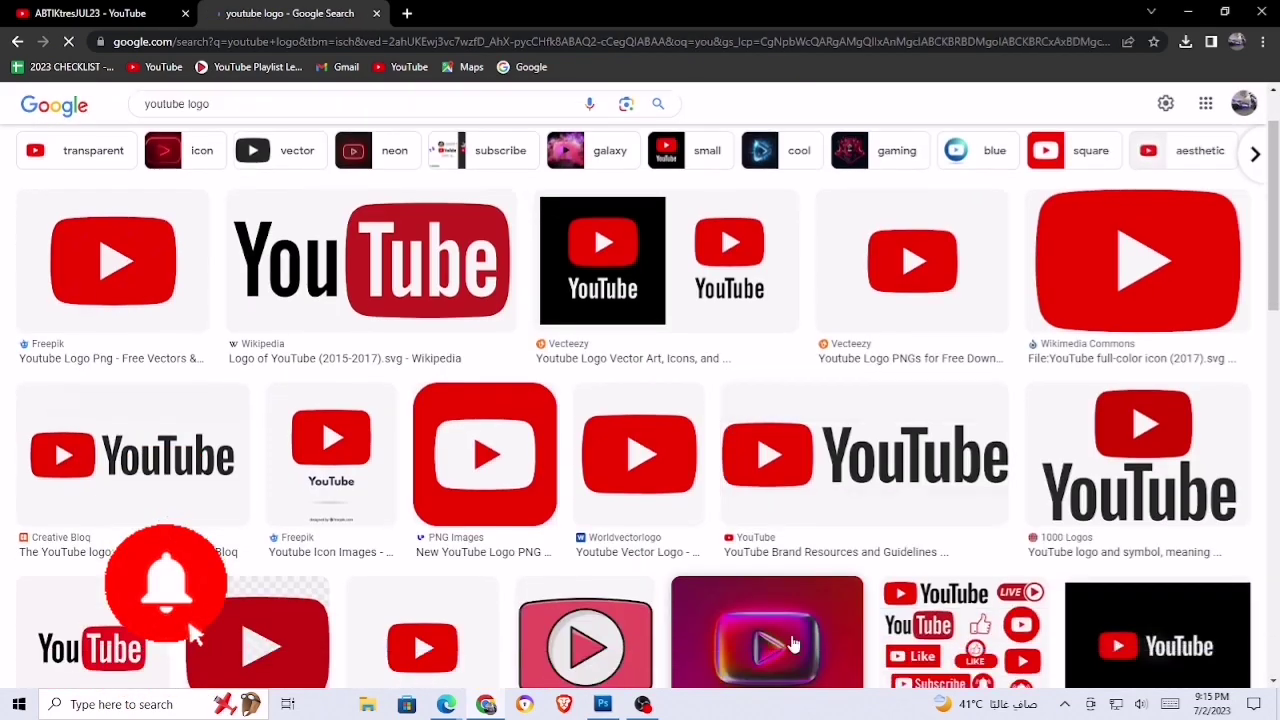
pyautogui.click(870, 487)
pyautogui.rightClick(940, 250)
pyautogui.click(990, 398)
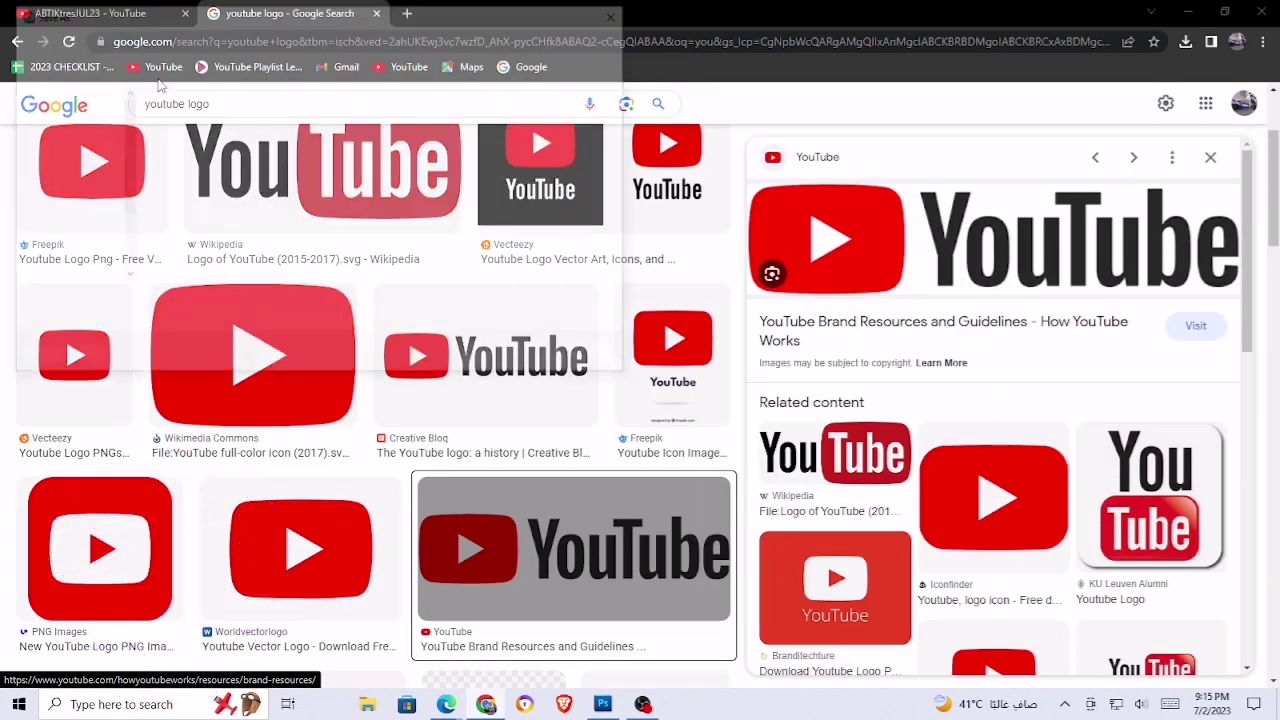
pyautogui.click(504, 357)
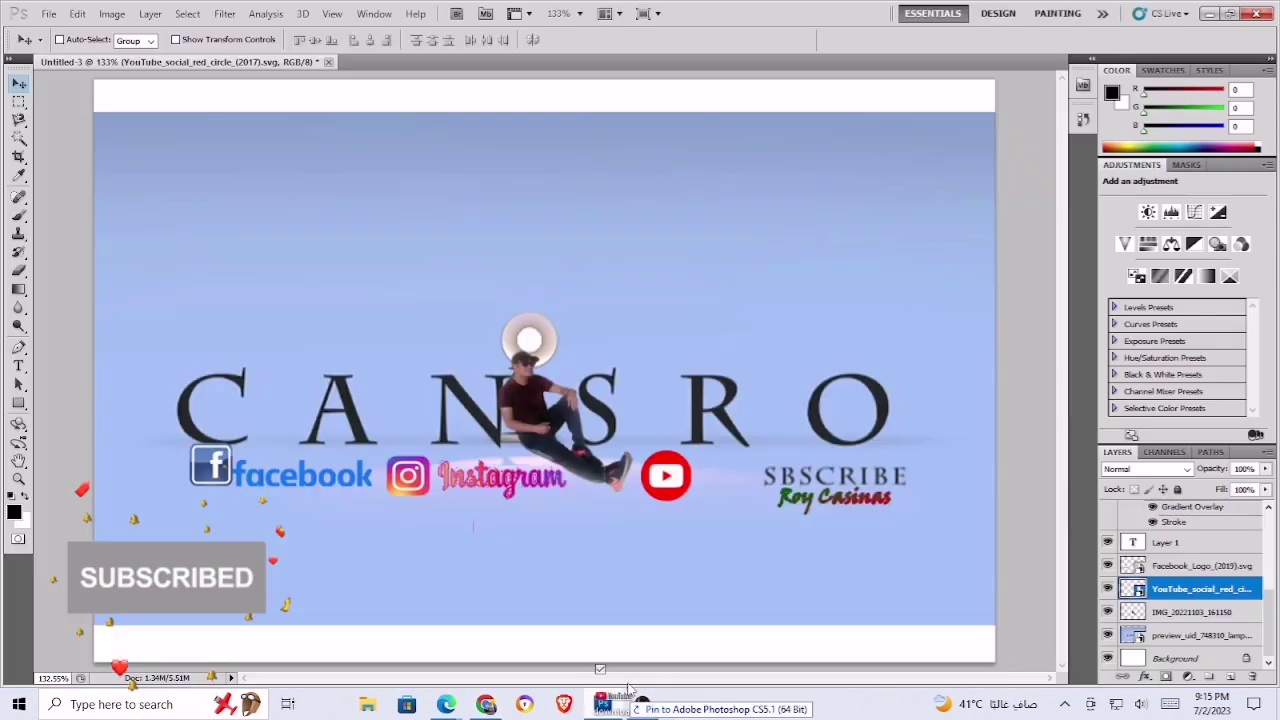
# - Place the YouTube wordmark near the banner's bottom, rasterize it, and cut its white background
pyautogui.moveTo(463, 535)
pyautogui.mouseDown()
pyautogui.moveTo(543, 371)
pyautogui.moveTo(617, 537)
pyautogui.moveTo(579, 540)
pyautogui.mouseUp()
pyautogui.press('Return')
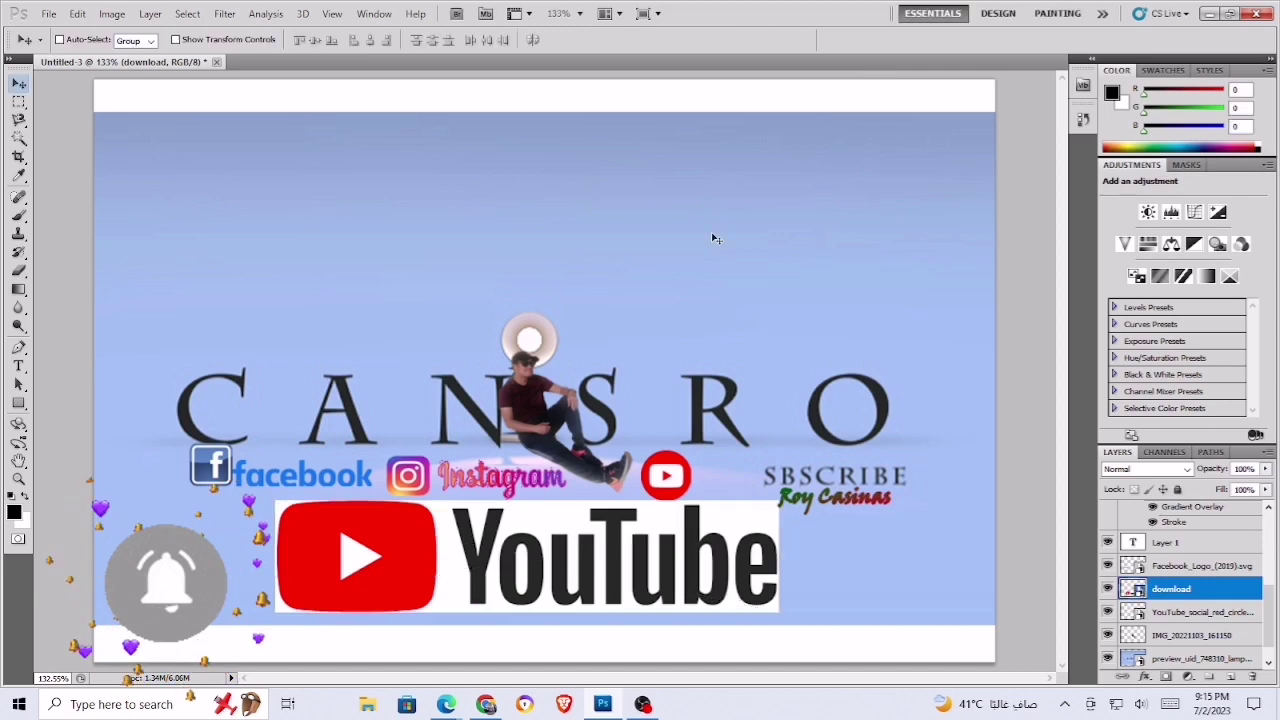
pyautogui.click(18, 138)
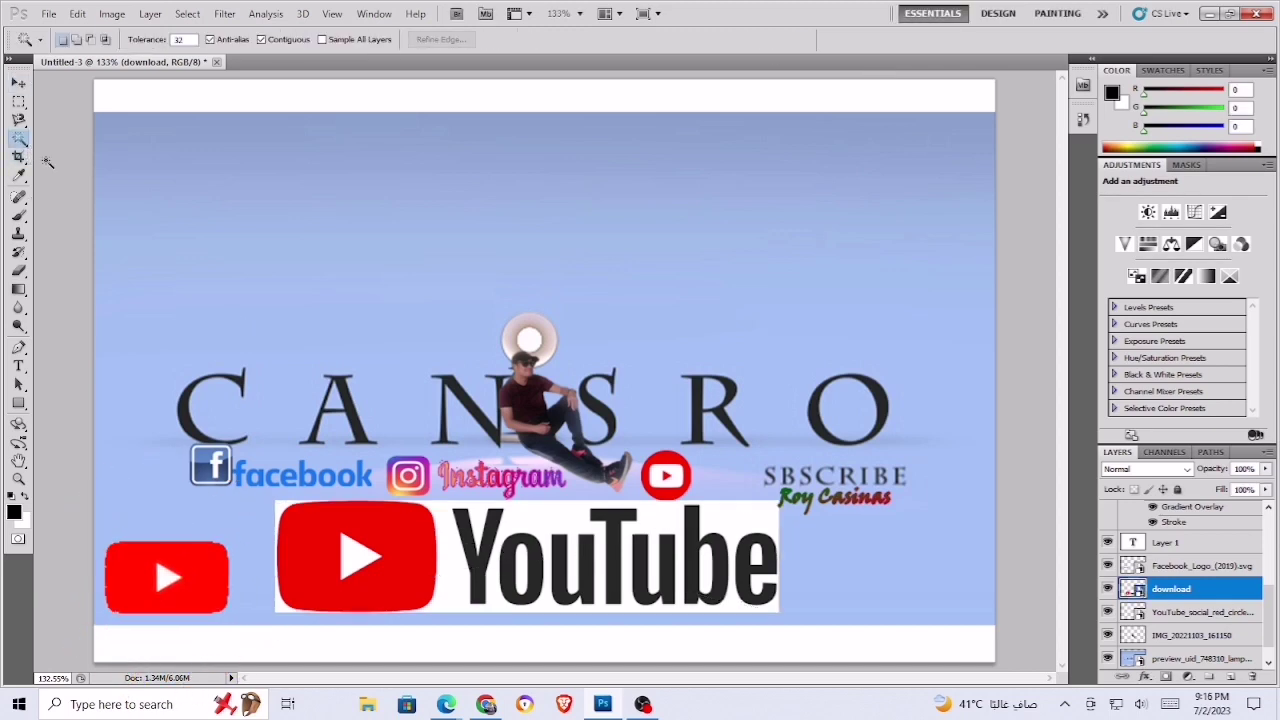
pyautogui.click(531, 522)
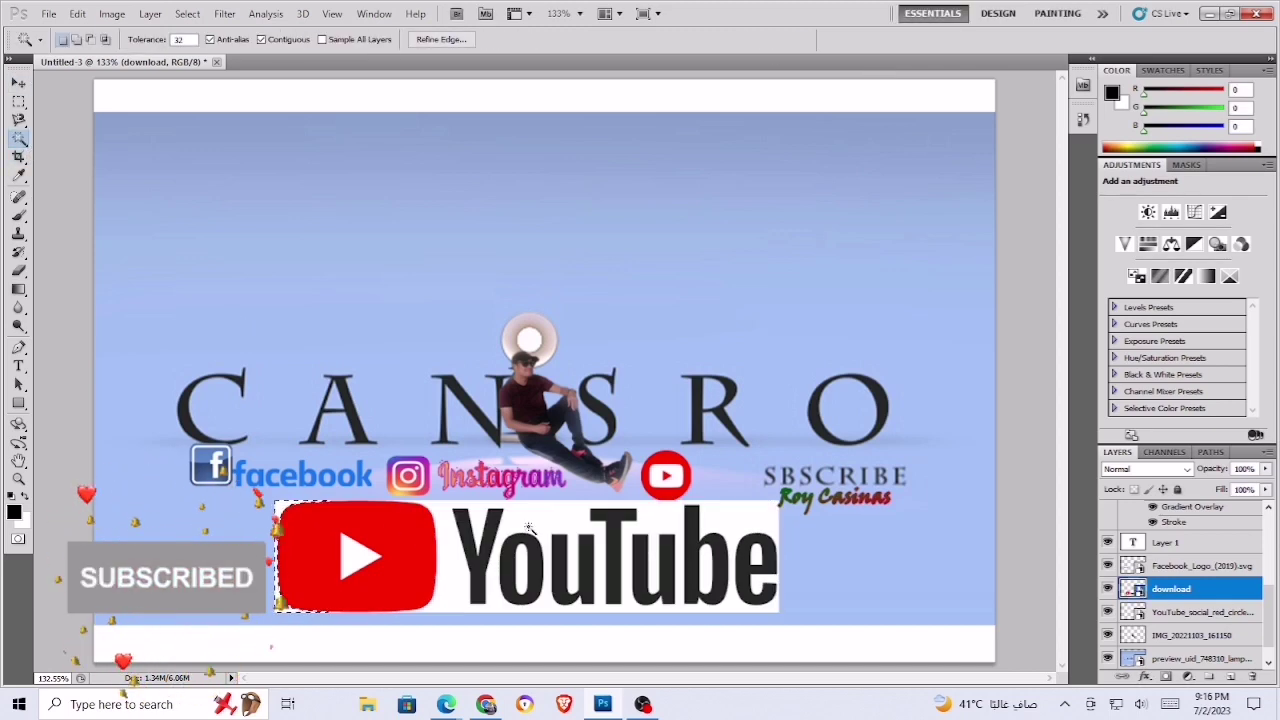
pyautogui.press('e')
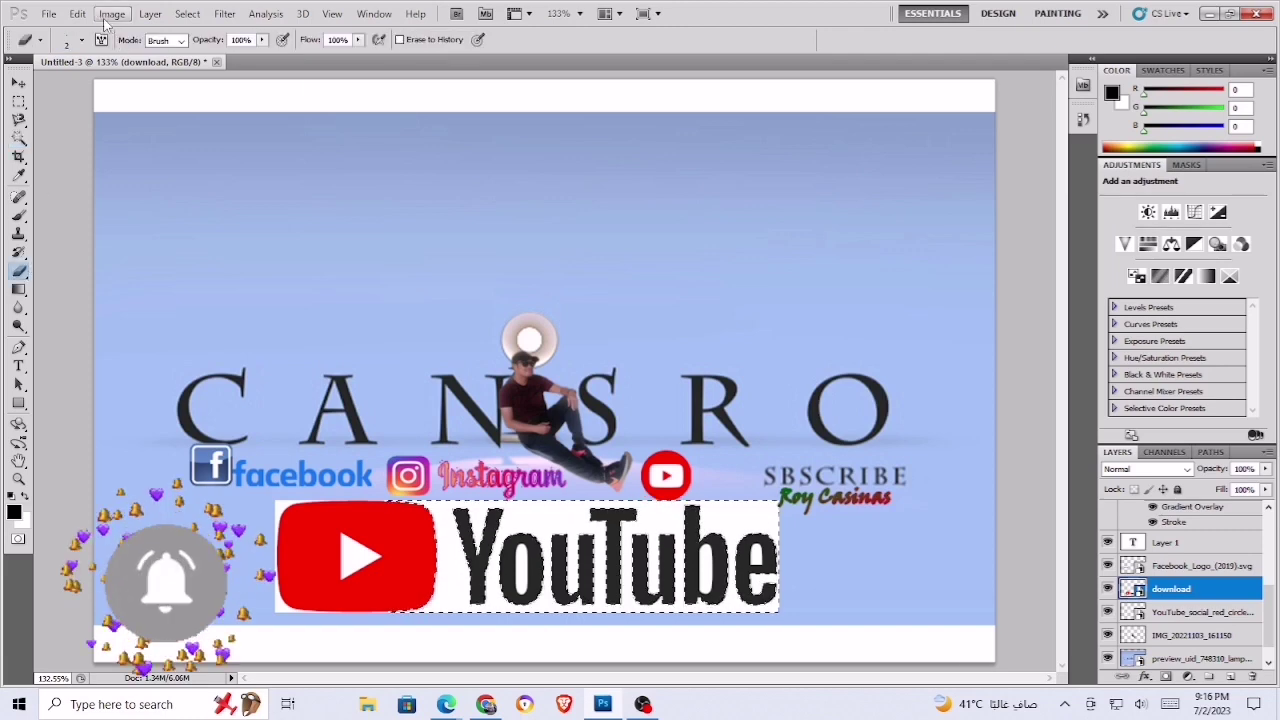
pyautogui.click(77, 13)
pyautogui.click(630, 295)
pyautogui.click(77, 13)
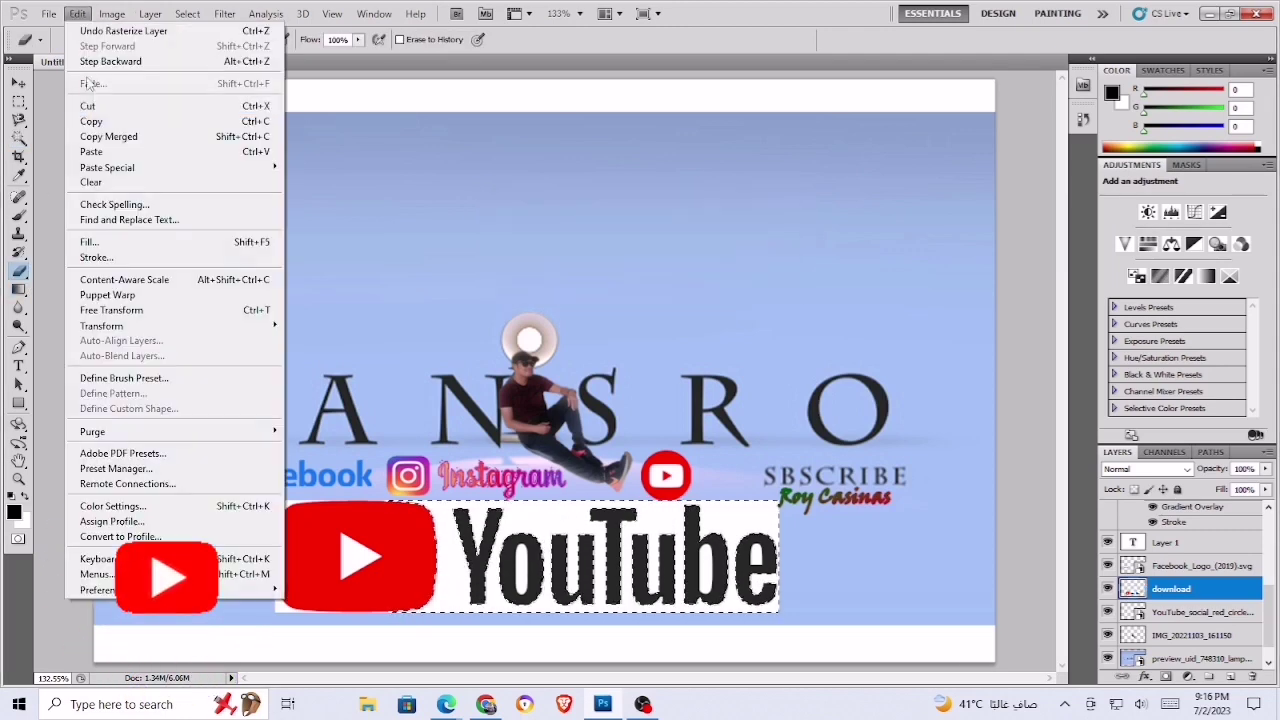
pyautogui.click(100, 115)
# - Cut out the white left inside the wordmark's letters, including the o and b
pyautogui.press('w')
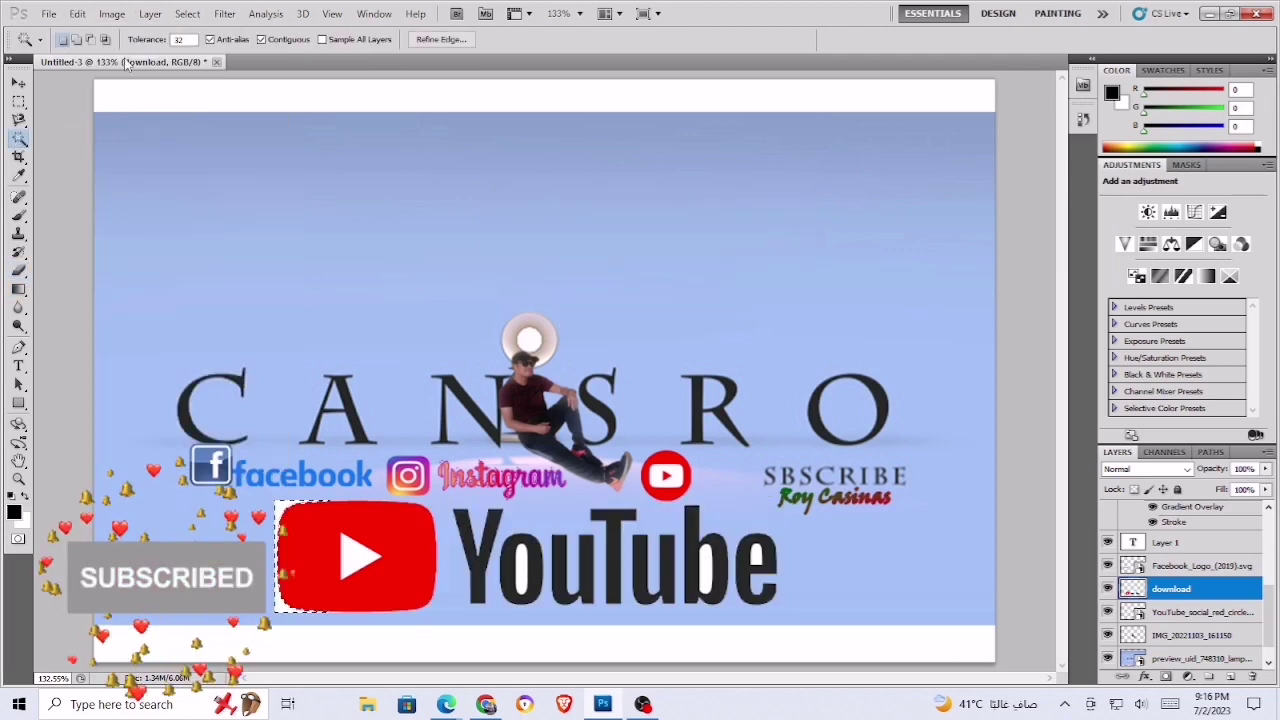
pyautogui.click(77, 13)
pyautogui.click(100, 106)
pyautogui.click(77, 13)
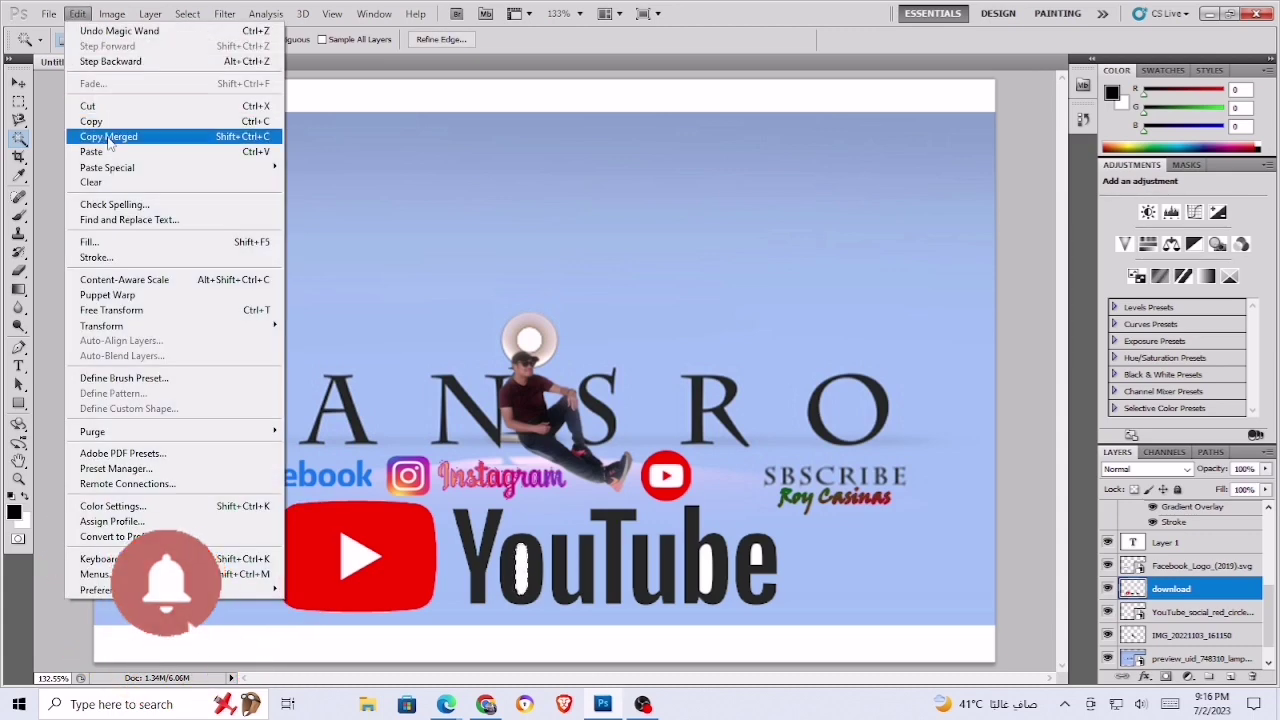
pyautogui.click(90, 106)
pyautogui.click(77, 13)
pyautogui.click(90, 108)
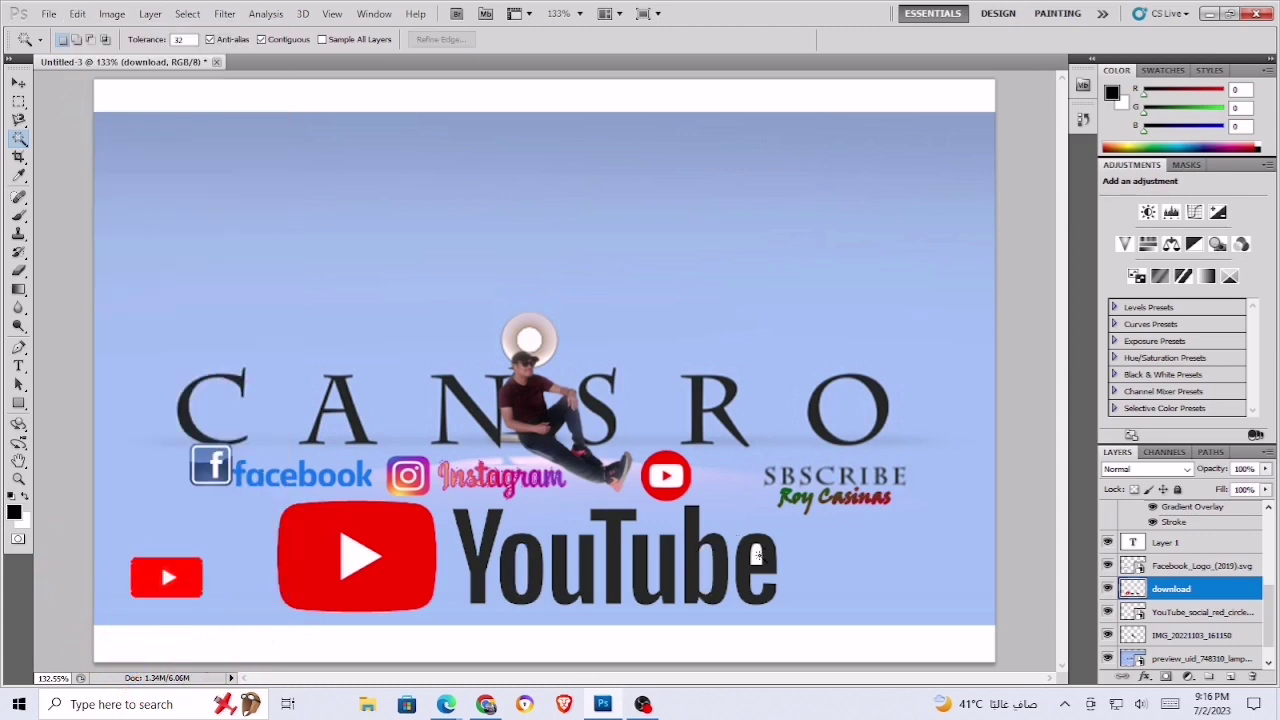
pyautogui.click(77, 13)
pyautogui.click(90, 106)
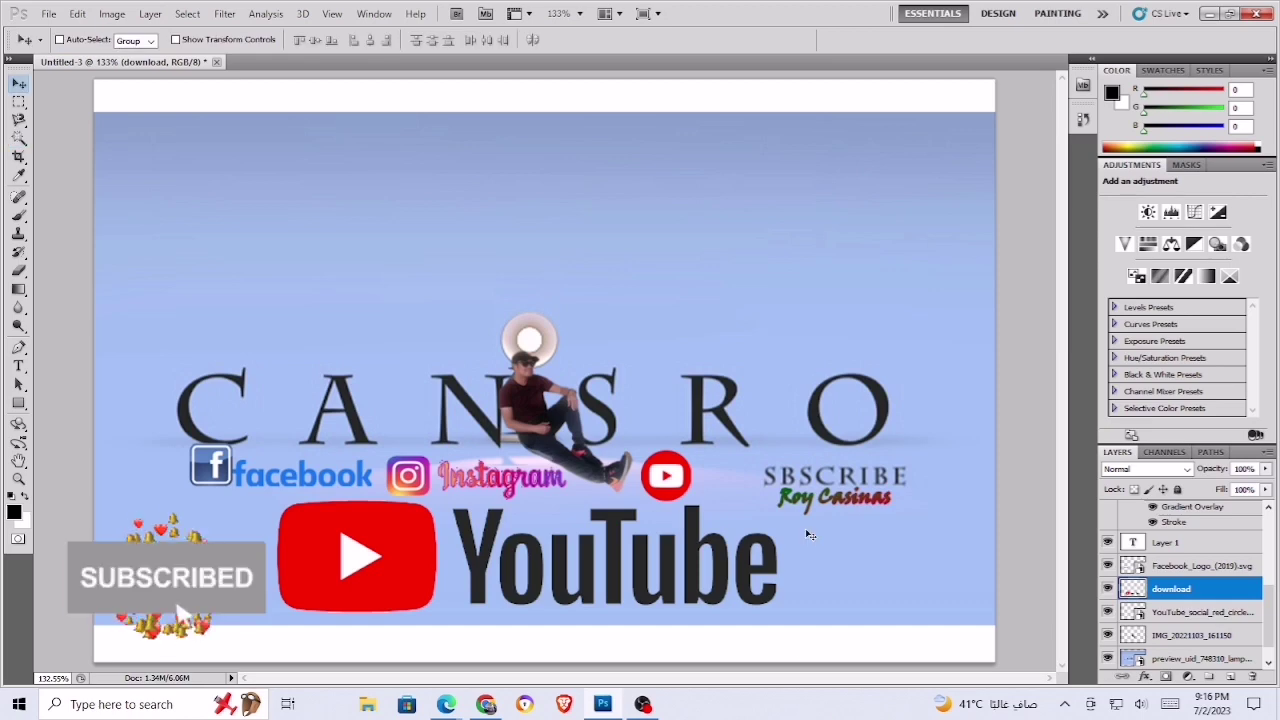
pyautogui.hotkey('ctrl', 't')
# - Scale the YouTube wordmark to about 44%, shrink it slightly more, and place it lower left
pyautogui.moveTo(780, 616)
pyautogui.mouseDown()
pyautogui.moveTo(493, 548)
pyautogui.moveTo(368, 482)
pyautogui.mouseUp()
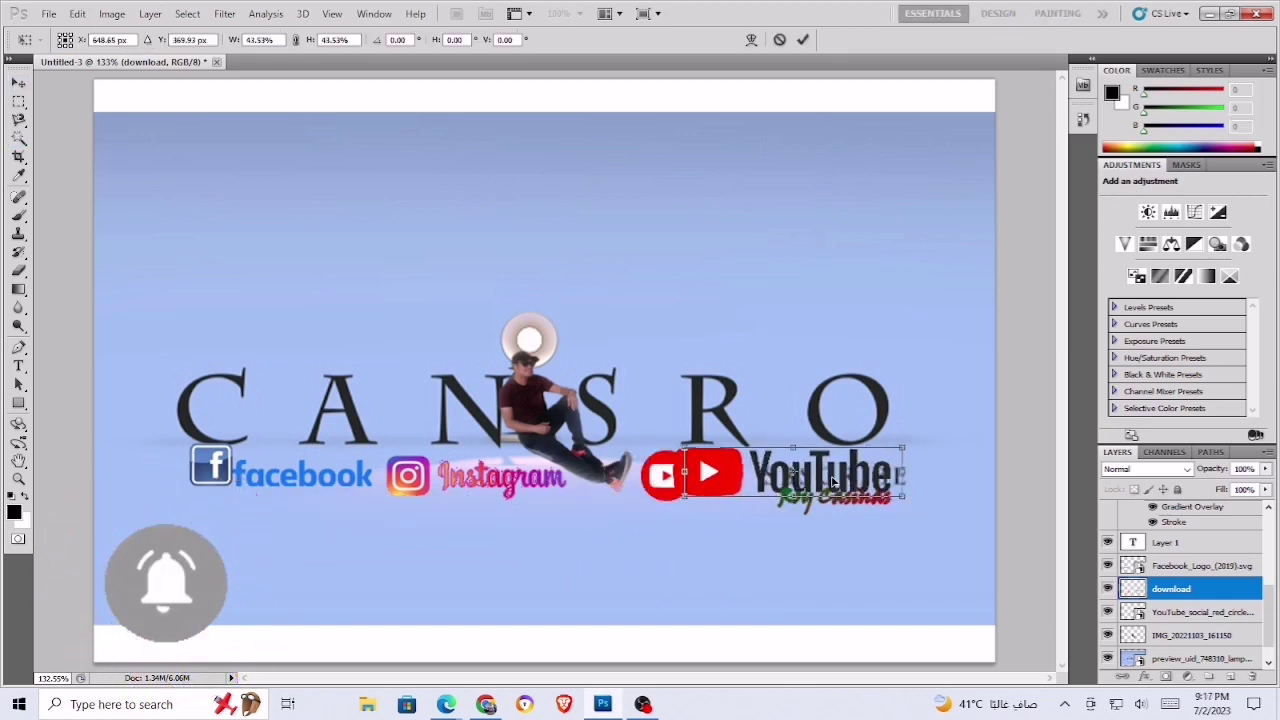
pyautogui.moveTo(315, 467); pyautogui.dragTo(745, 484)
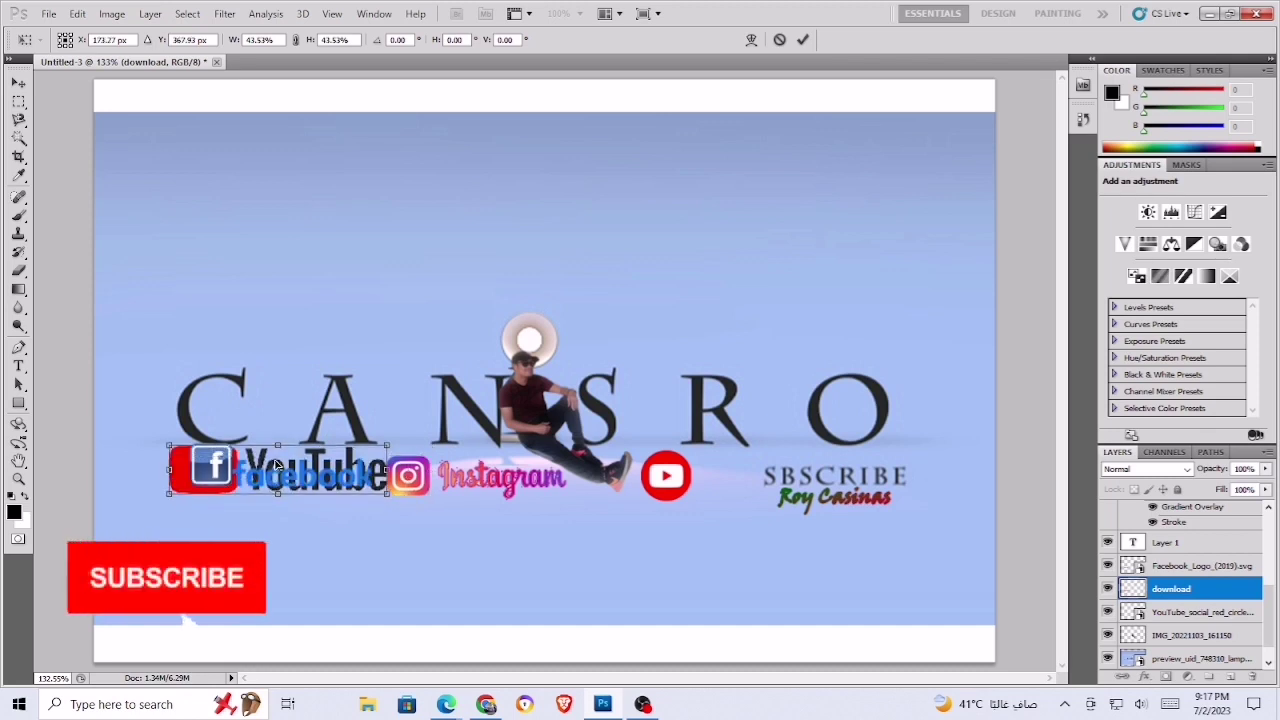
pyautogui.click(804, 40)
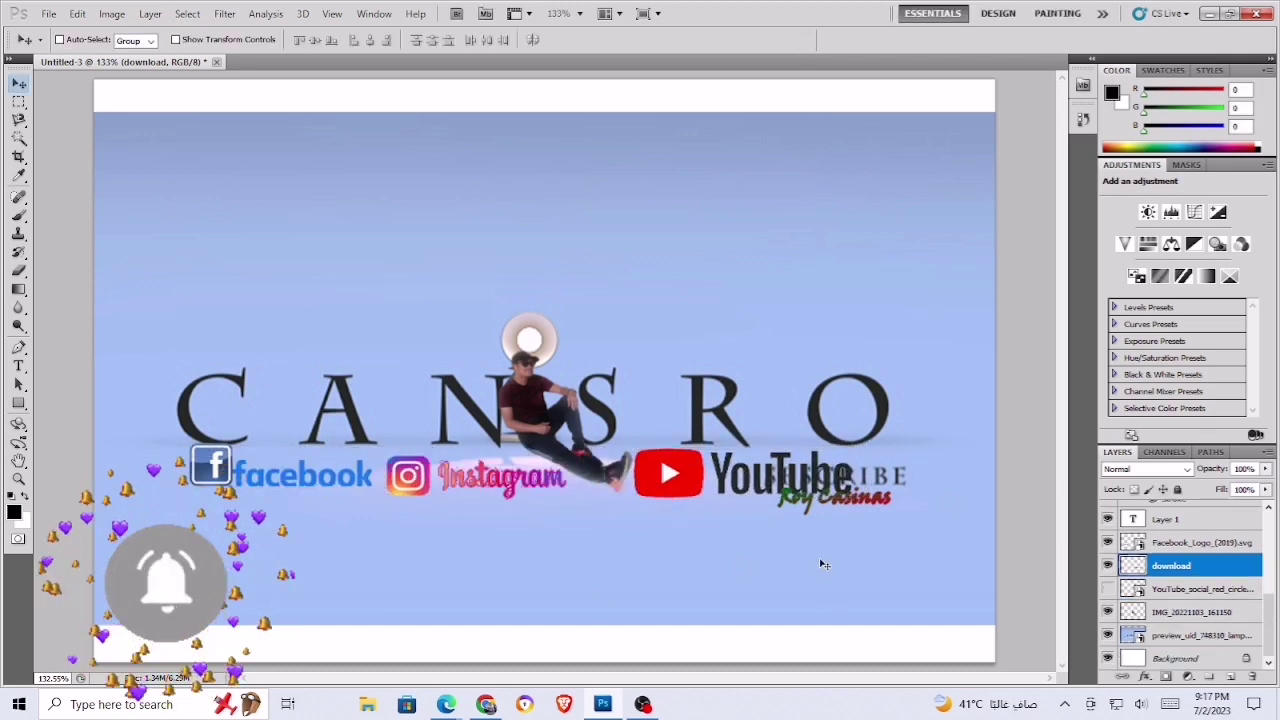
pyautogui.hotkey('ctrl', 't')
pyautogui.moveTo(852, 503); pyautogui.dragTo(828, 497)
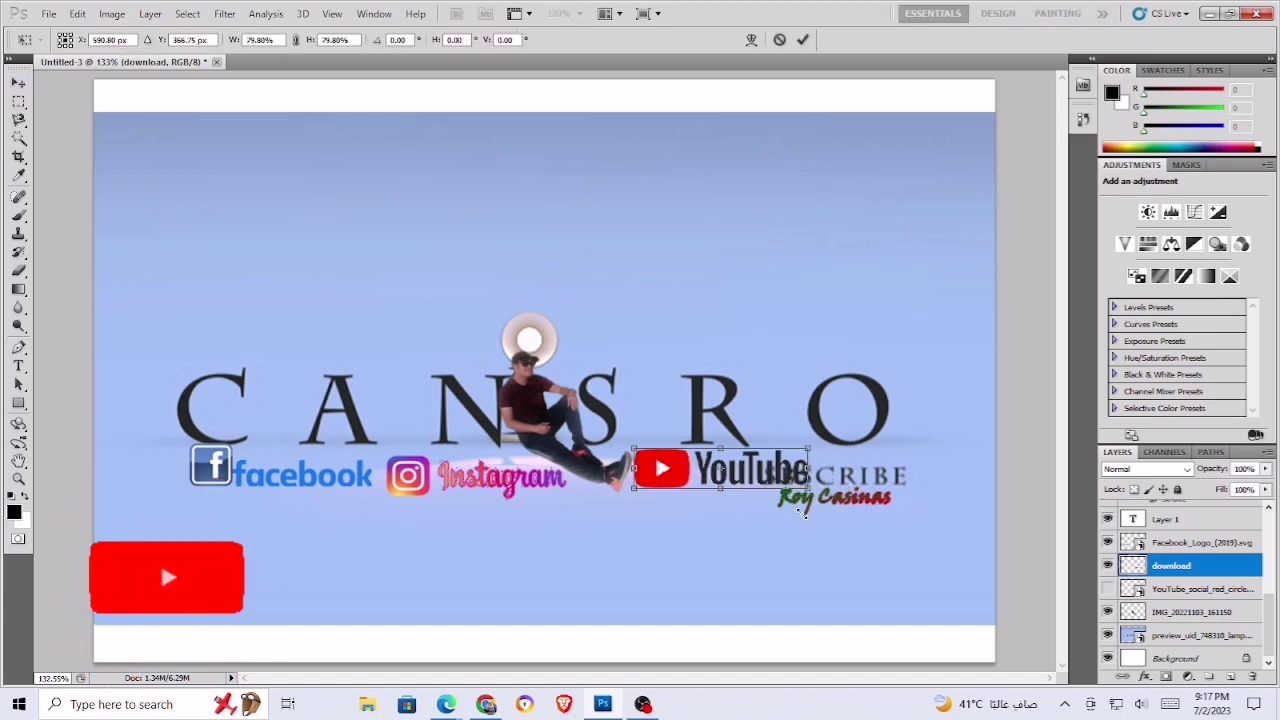
pyautogui.press('Return')
pyautogui.moveTo(749, 503); pyautogui.dragTo(275, 568)
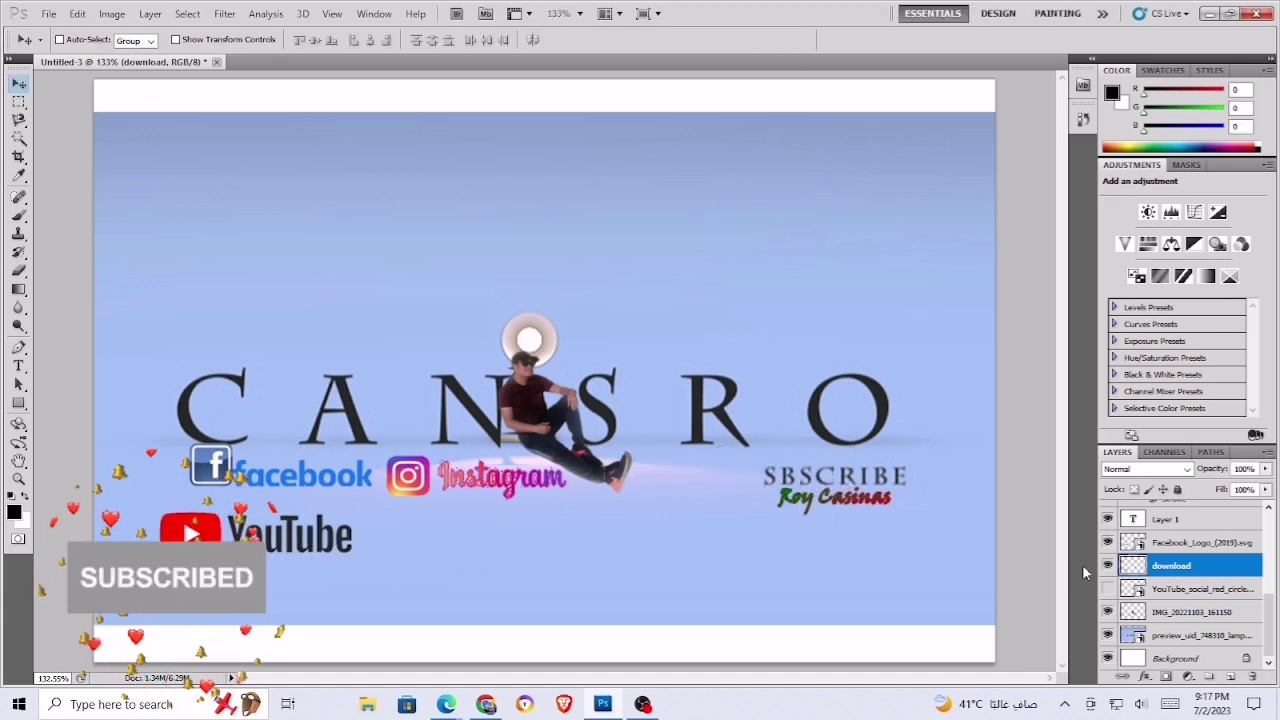
pyautogui.click(1200, 542)
# - Move the facebook wordmark beside and then below the Instagram logo
pyautogui.moveTo(225, 469); pyautogui.dragTo(585, 484)
pyautogui.moveTo(760, 460); pyautogui.dragTo(505, 483)
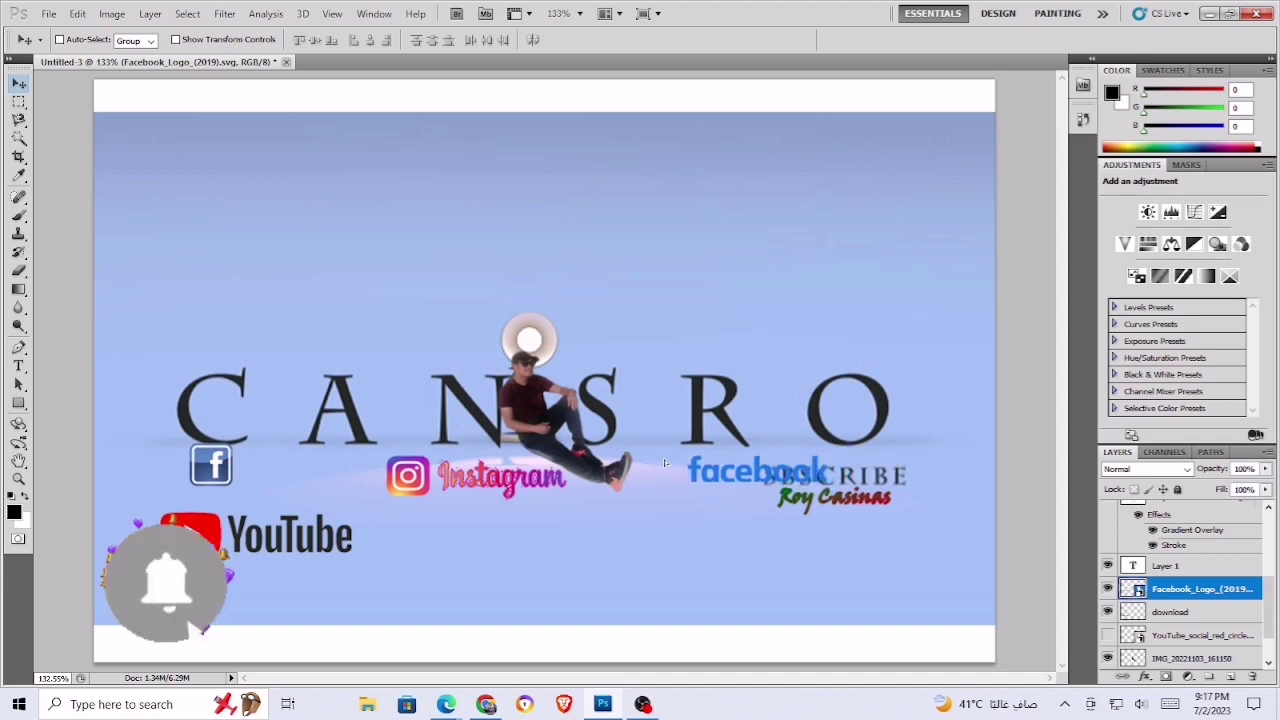
pyautogui.scroll(2, 1135, 580)
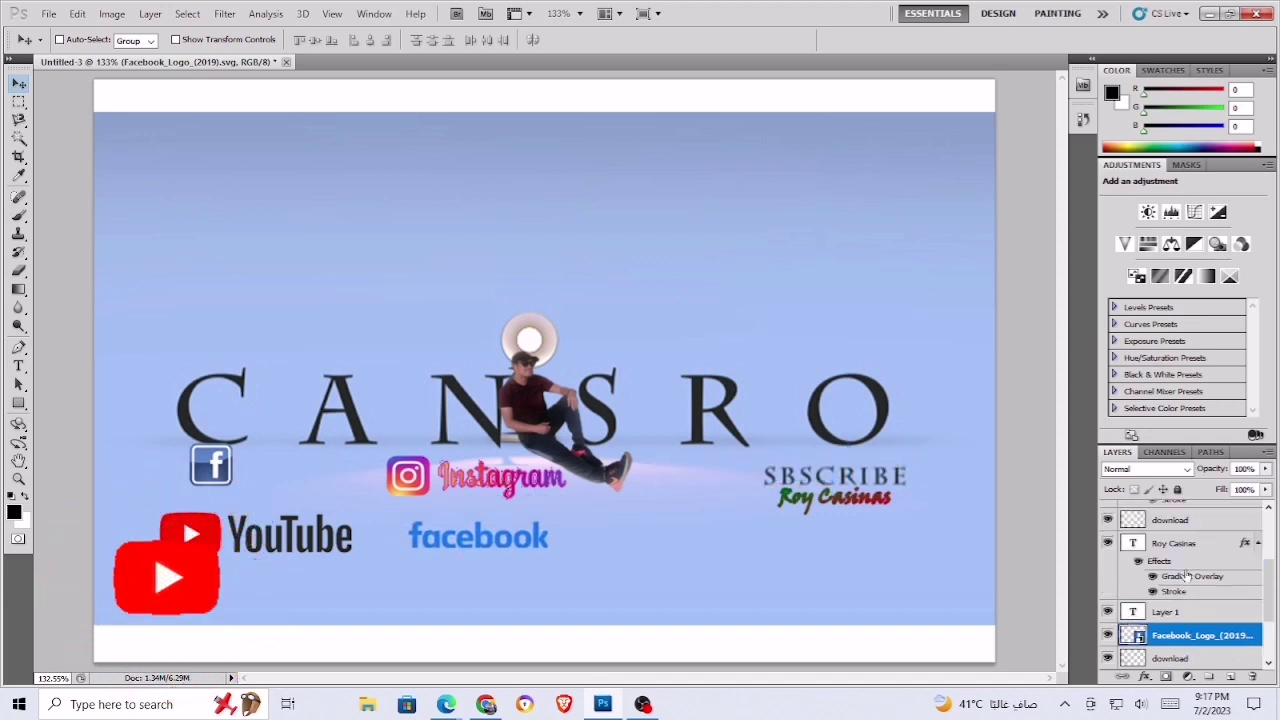
pyautogui.scroll(2, 1135, 580)
pyautogui.moveTo(408, 481)
pyautogui.mouseDown()
pyautogui.moveTo(433, 502)
pyautogui.moveTo(619, 478)
pyautogui.mouseUp()
pyautogui.scroll(2, 1180, 580)
# - Reposition the Instagram text slightly to the right of the man
pyautogui.click(1175, 559)
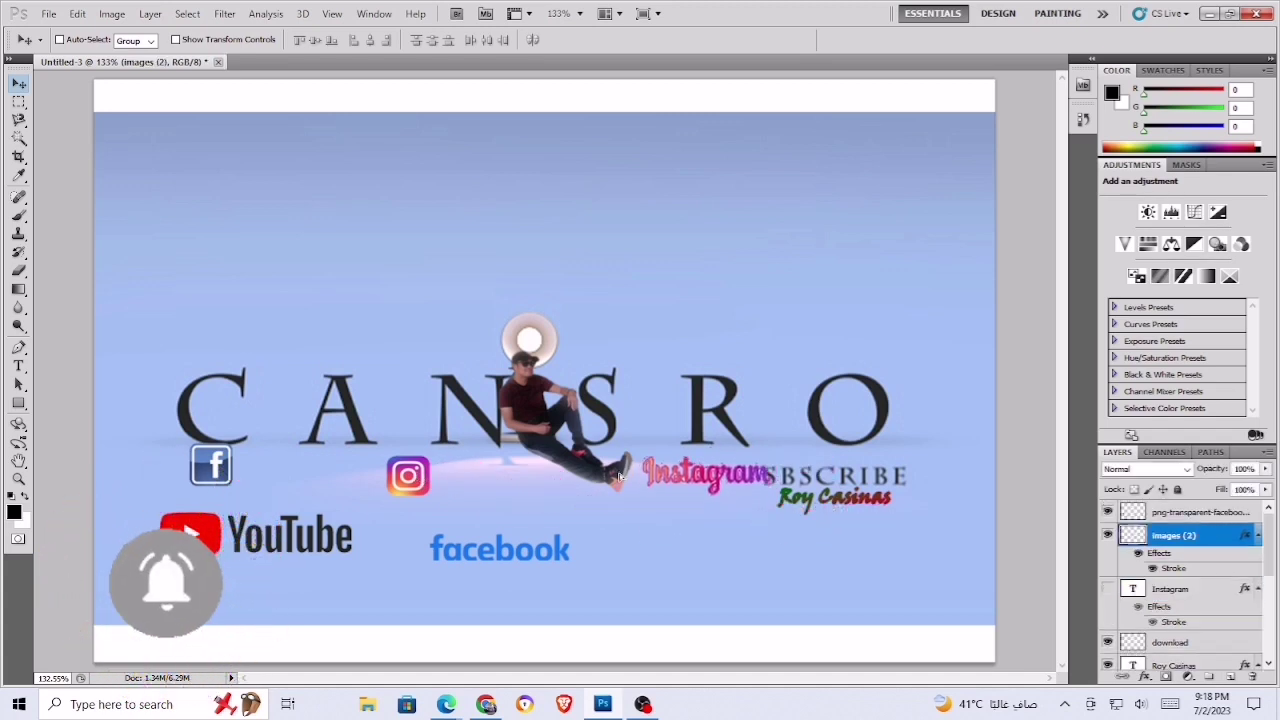
pyautogui.moveTo(619, 478)
pyautogui.mouseDown()
pyautogui.moveTo(437, 466)
pyautogui.moveTo(612, 478)
pyautogui.mouseUp()
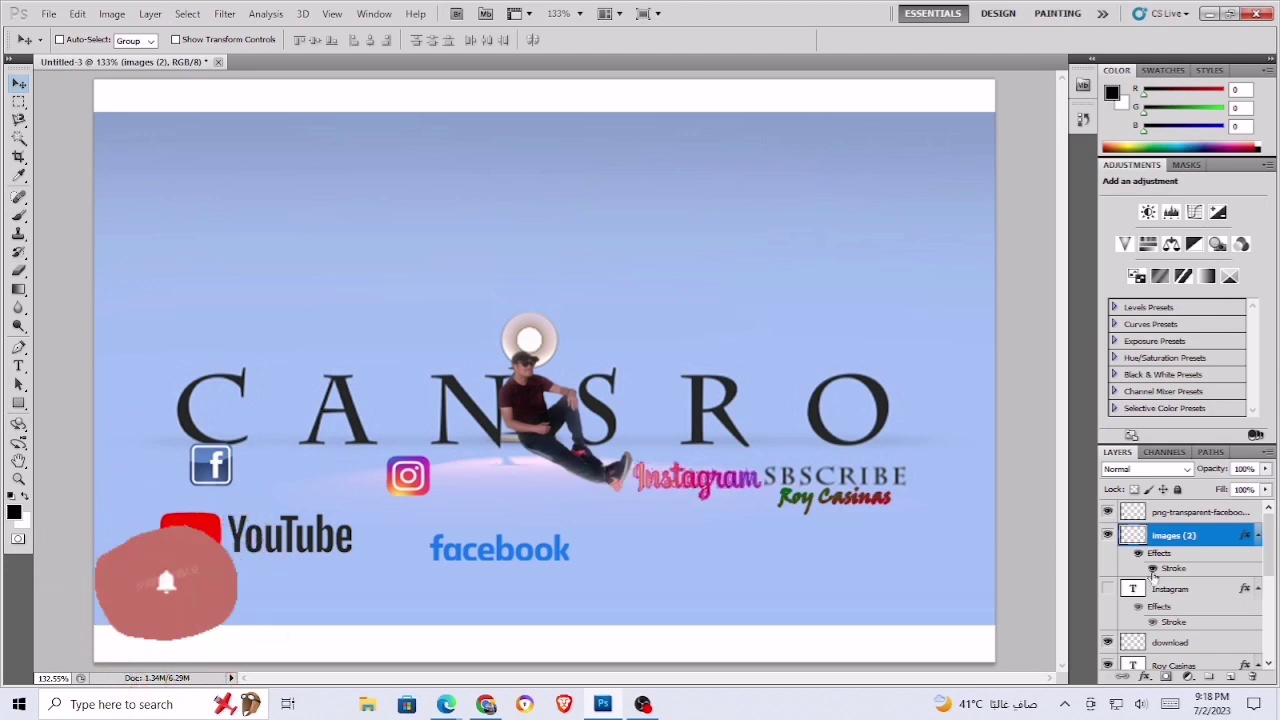
pyautogui.scroll(-1, 1190, 600)
pyautogui.scroll(1, 1190, 600)
pyautogui.scroll(-1, 1193, 616)
pyautogui.scroll(-2, 1193, 616)
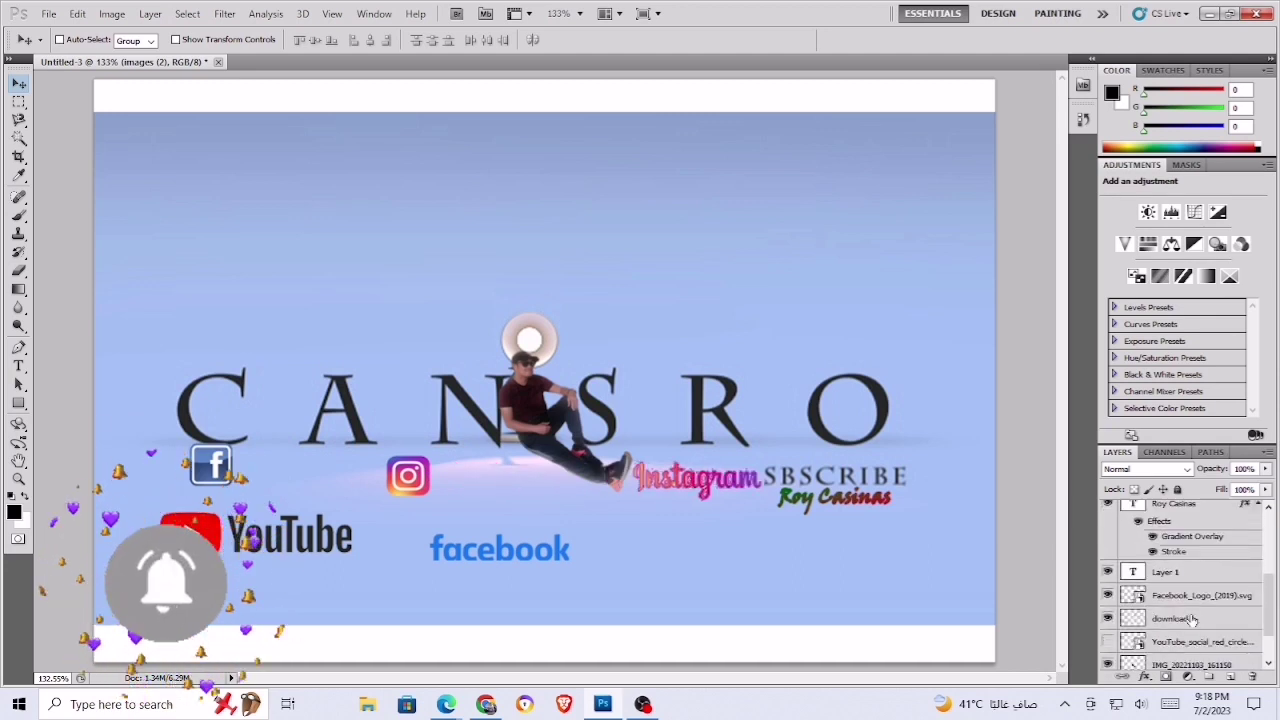
pyautogui.scroll(3, 1108, 560)
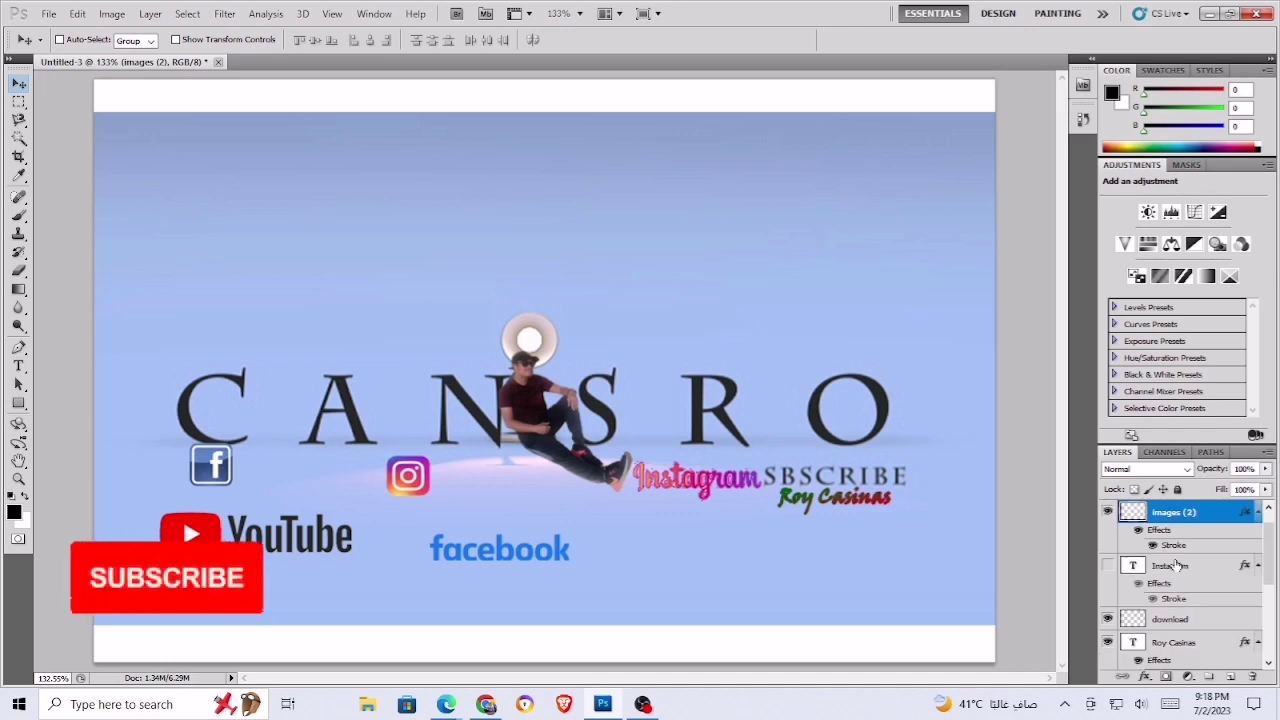
# - Place the Facebook icon and facebook wordmark next to the Instagram icon in the row
pyautogui.click(1108, 512)
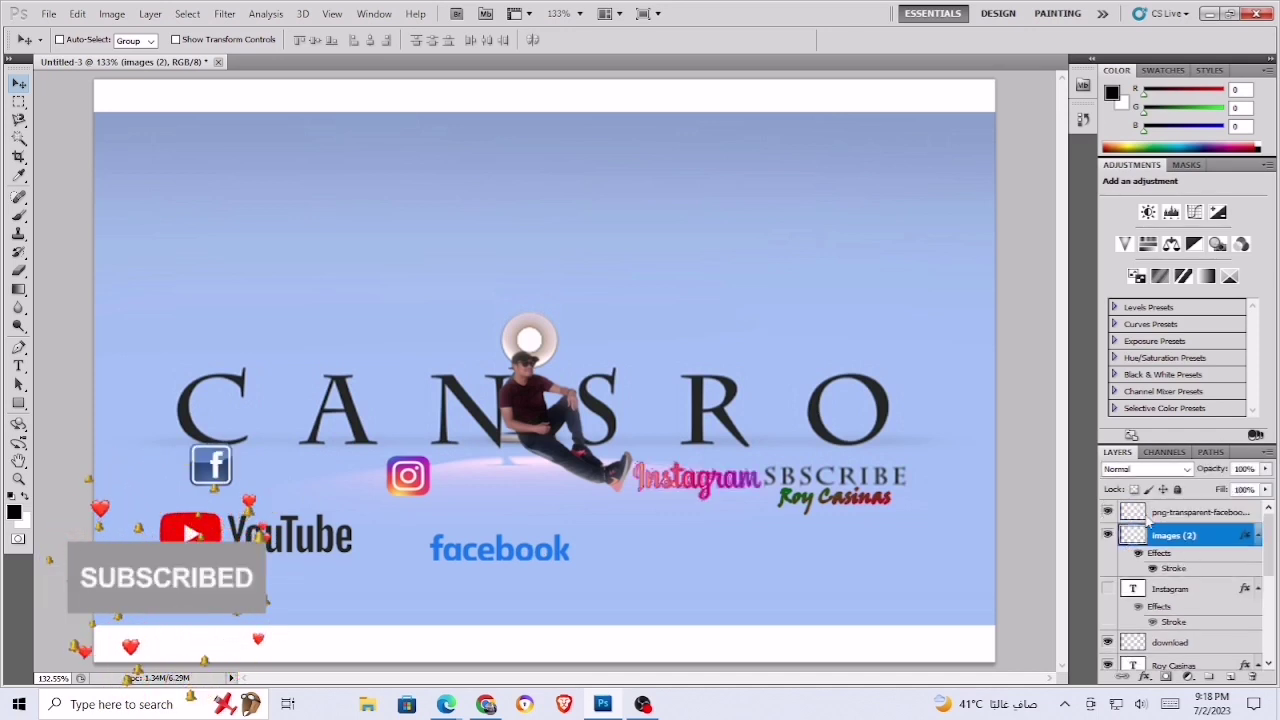
pyautogui.keyDown('ctrl'); pyautogui.click(222, 432); pyautogui.keyUp('ctrl')
pyautogui.moveTo(222, 432)
pyautogui.mouseDown()
pyautogui.moveTo(447, 478)
pyautogui.moveTo(371, 472)
pyautogui.mouseUp()
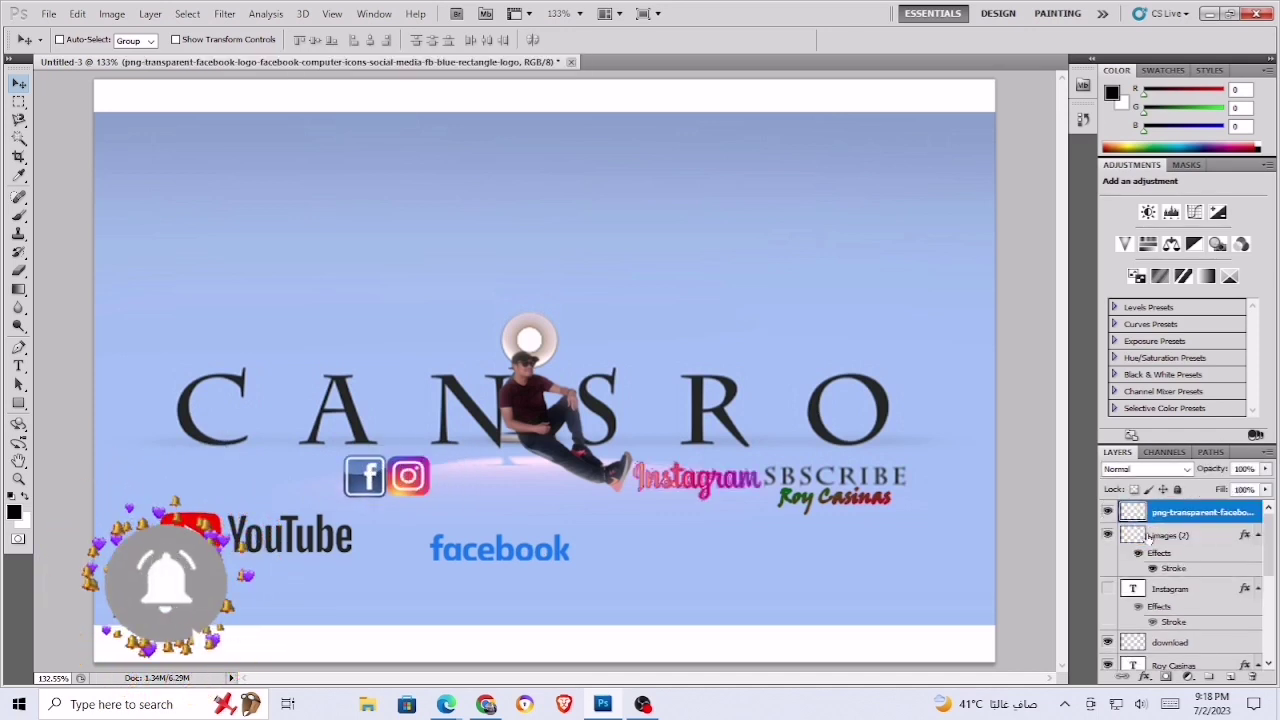
pyautogui.scroll(-2, 1107, 572)
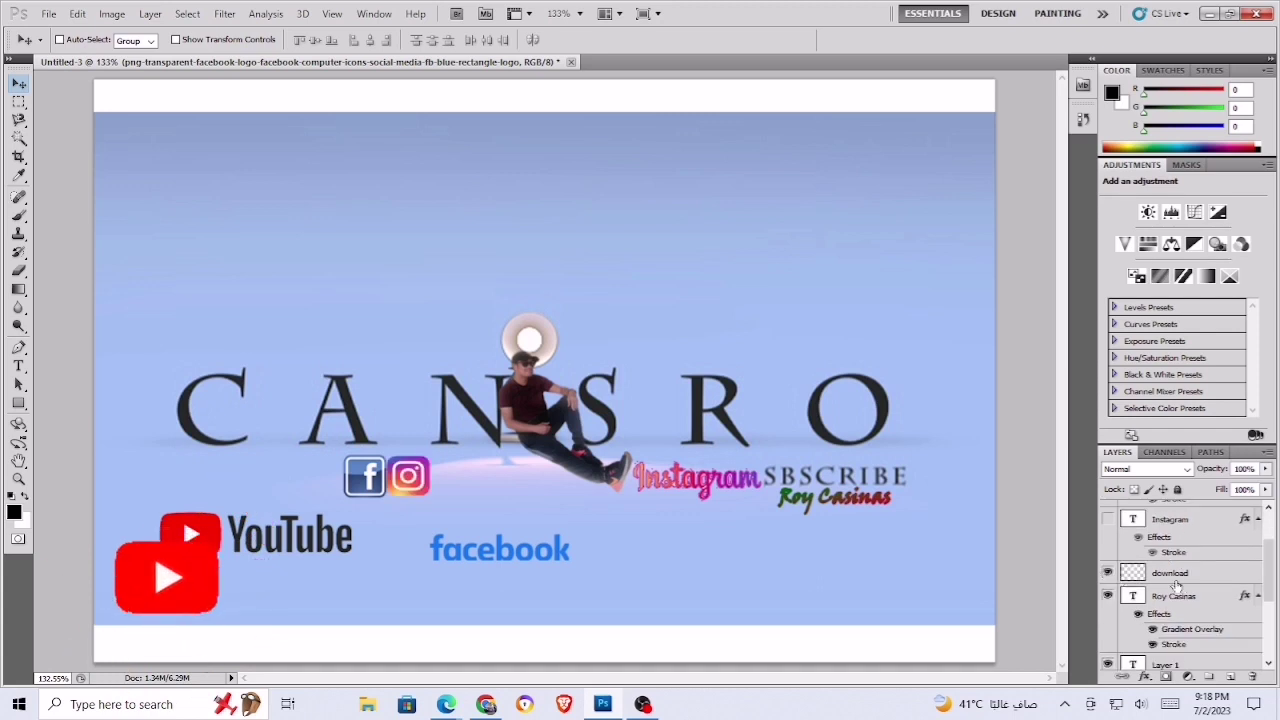
pyautogui.scroll(-2, 1107, 572)
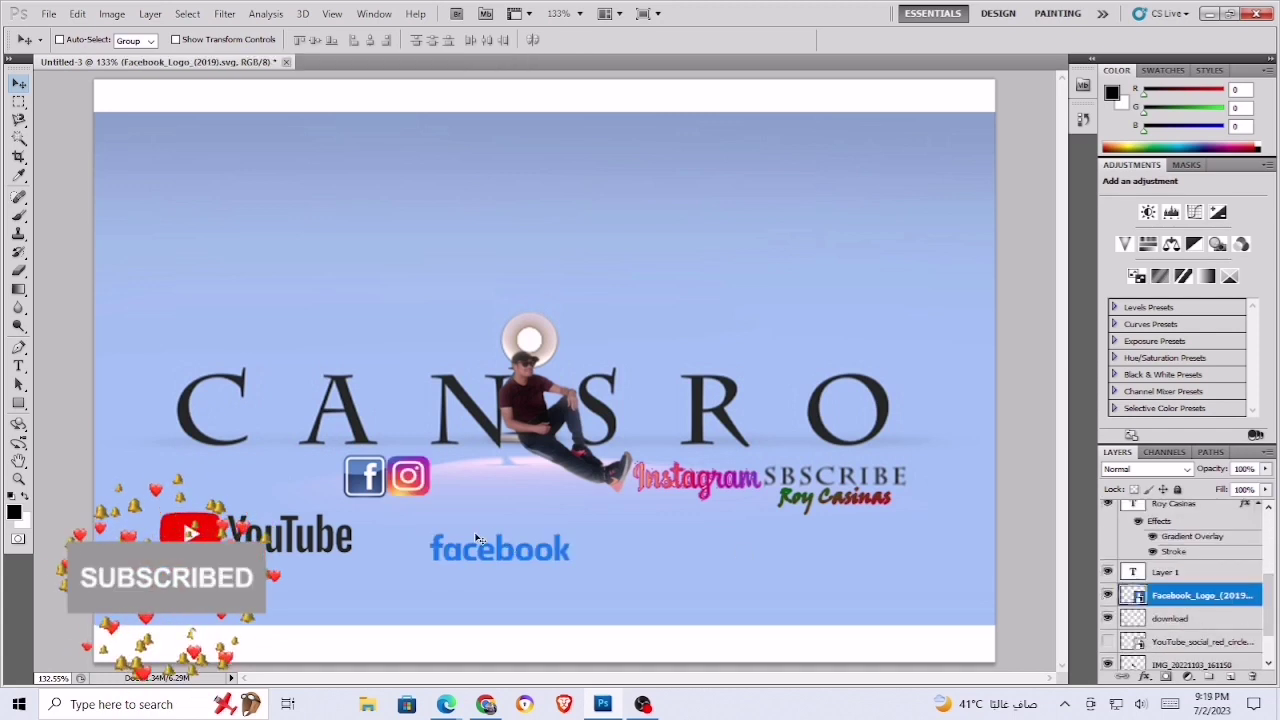
pyautogui.moveTo(510, 553); pyautogui.dragTo(502, 481)
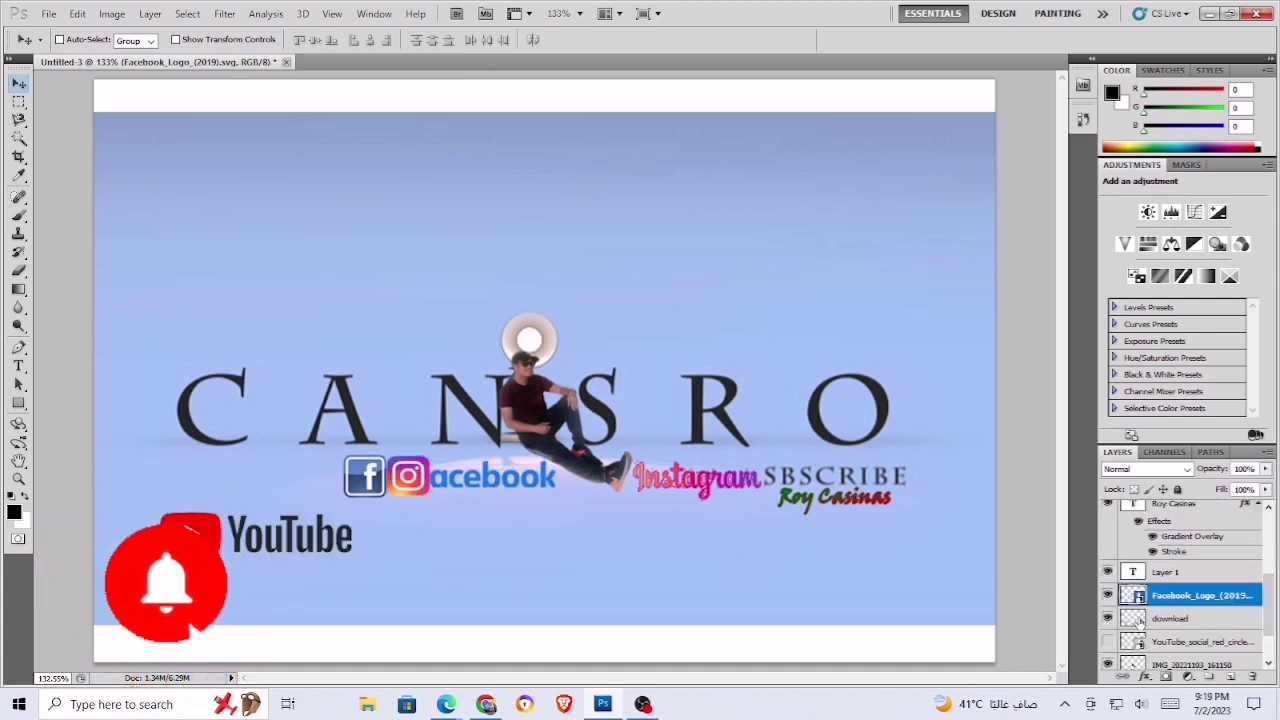
pyautogui.click(1170, 618)
# - Move the YouTube logo up into the row and shrink it to about 86%
pyautogui.moveTo(262, 530); pyautogui.dragTo(252, 472)
pyautogui.hotkey('ctrl', 't')
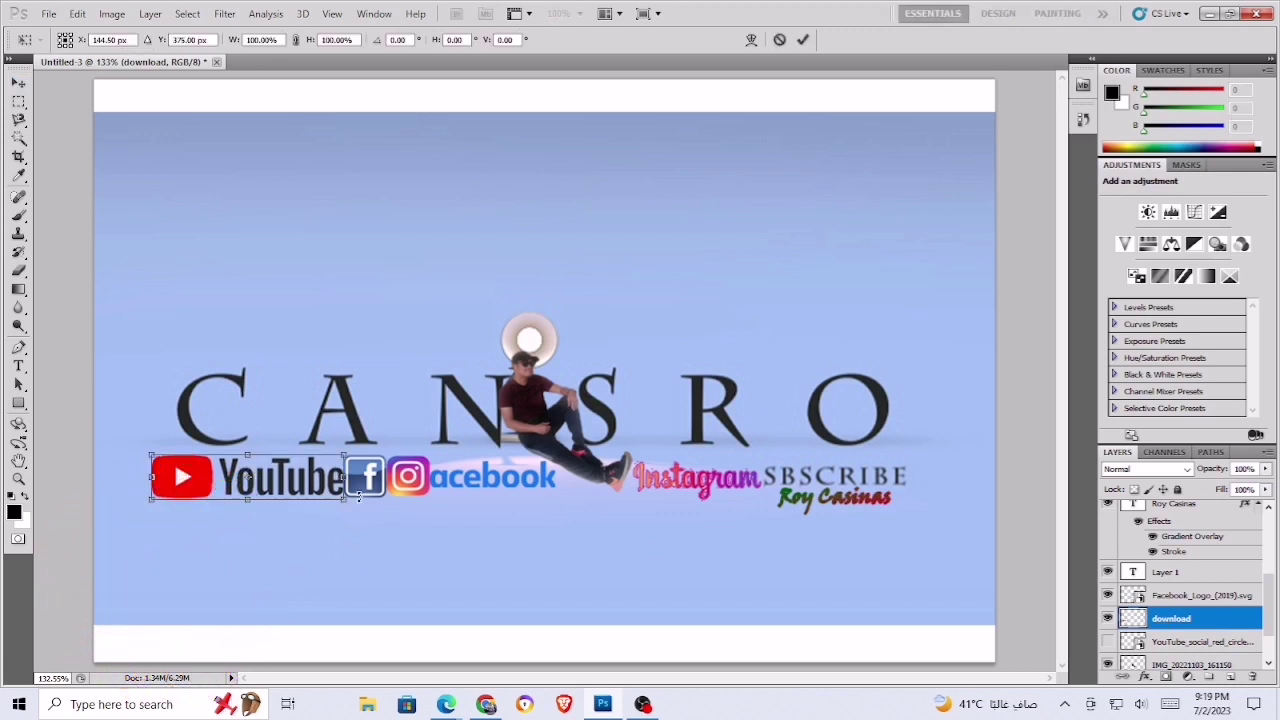
pyautogui.moveTo(150, 455); pyautogui.dragTo(178, 456)
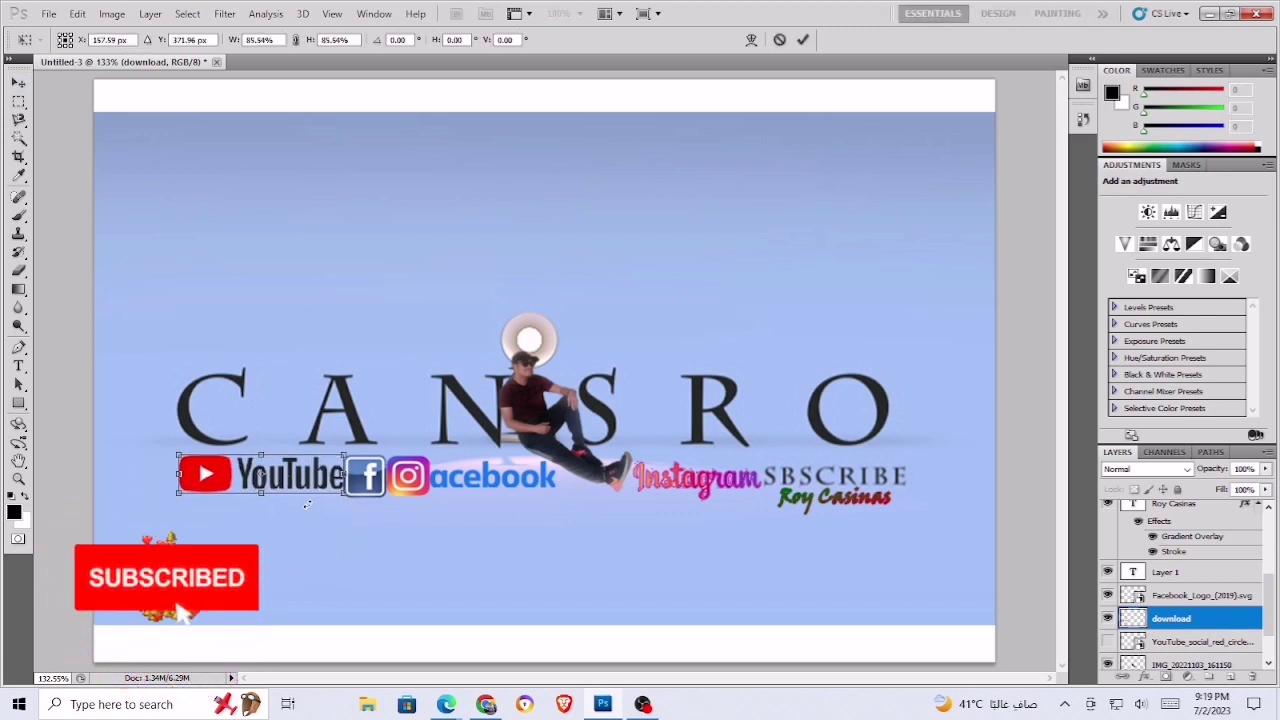
pyautogui.press('Return')
pyautogui.scroll(-1, 1188, 622)
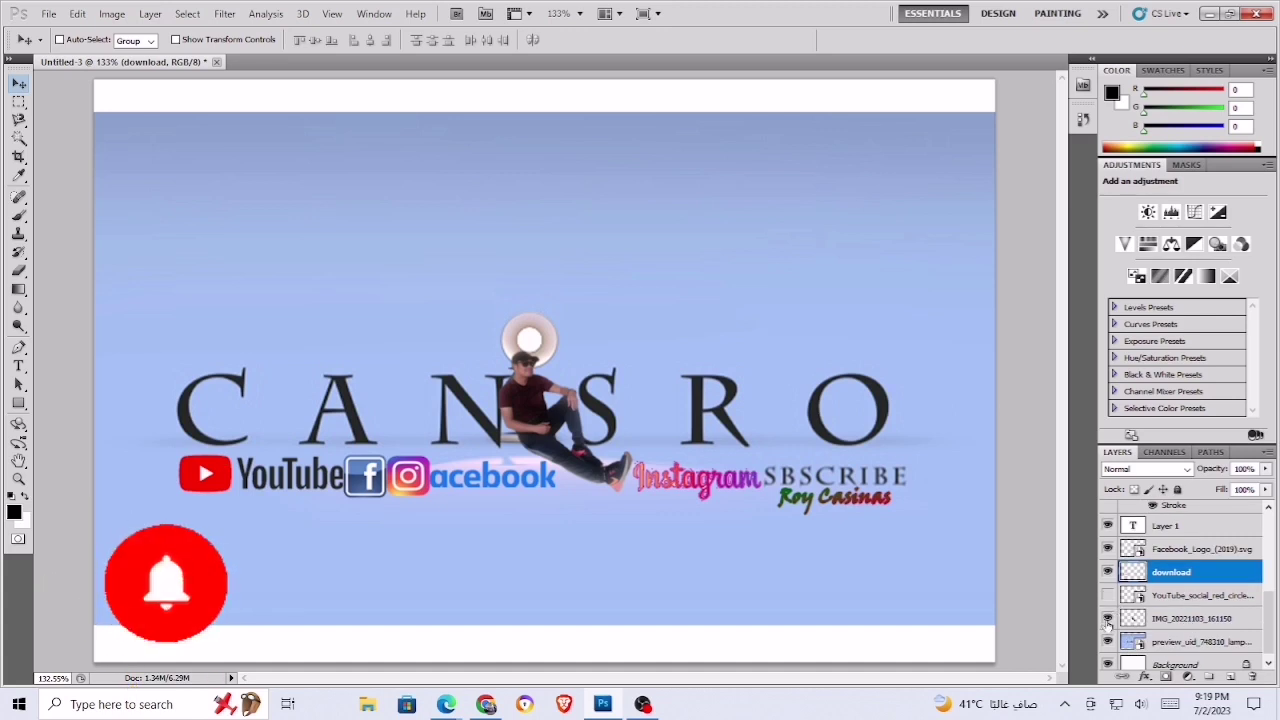
pyautogui.scroll(1, 1150, 605)
# - Hide the facebook wordmark and move the Instagram icon right, before its wordmark
pyautogui.click(1108, 590)
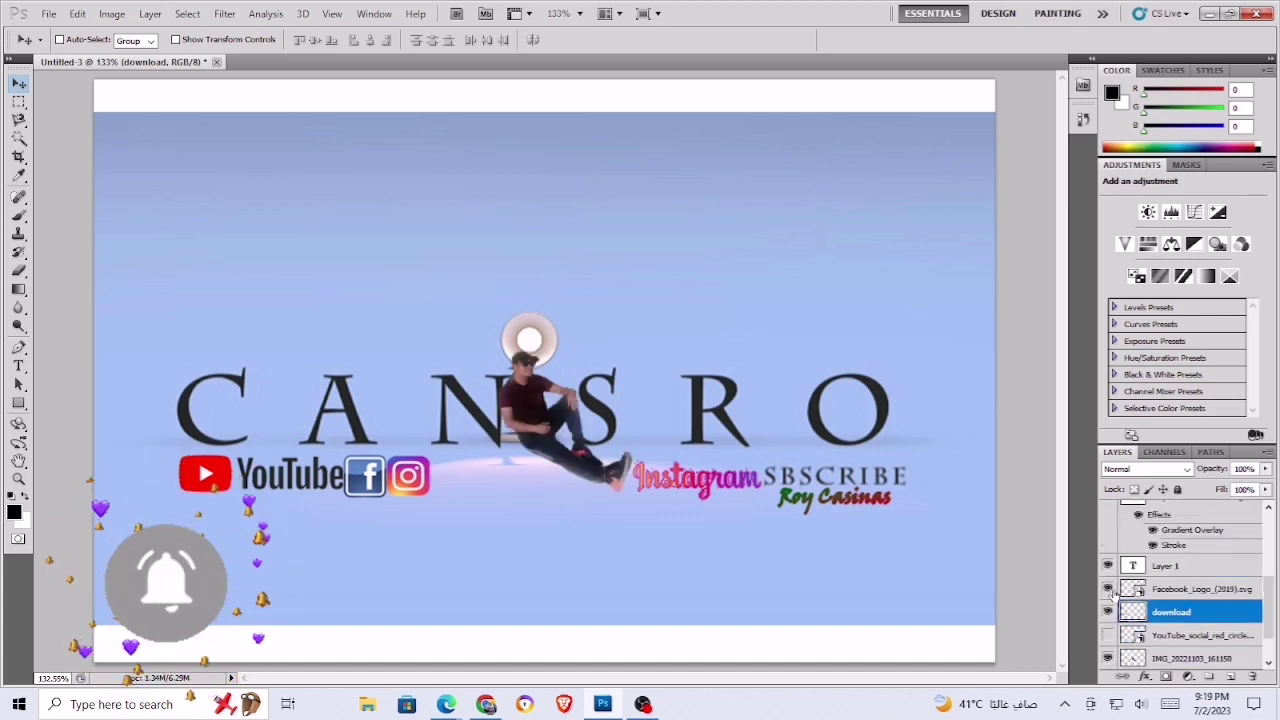
pyautogui.scroll(3, 1180, 590)
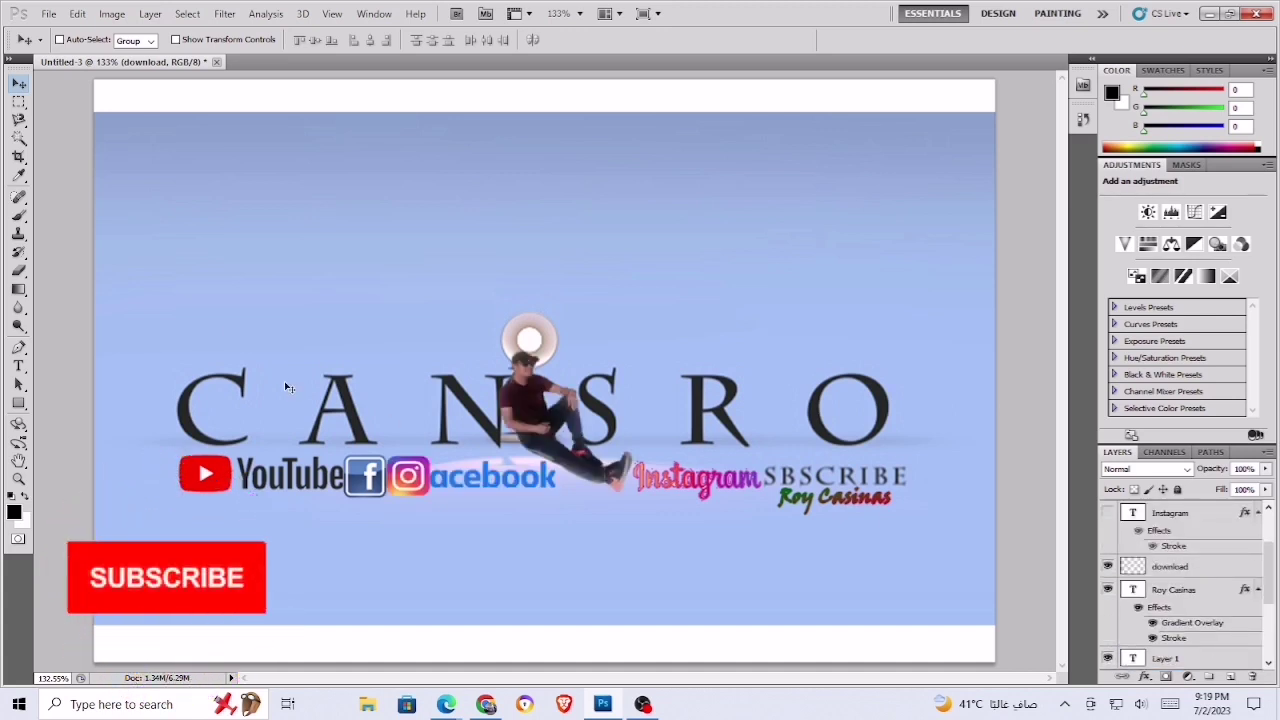
pyautogui.click(1170, 566)
pyautogui.moveTo(408, 476); pyautogui.dragTo(640, 478)
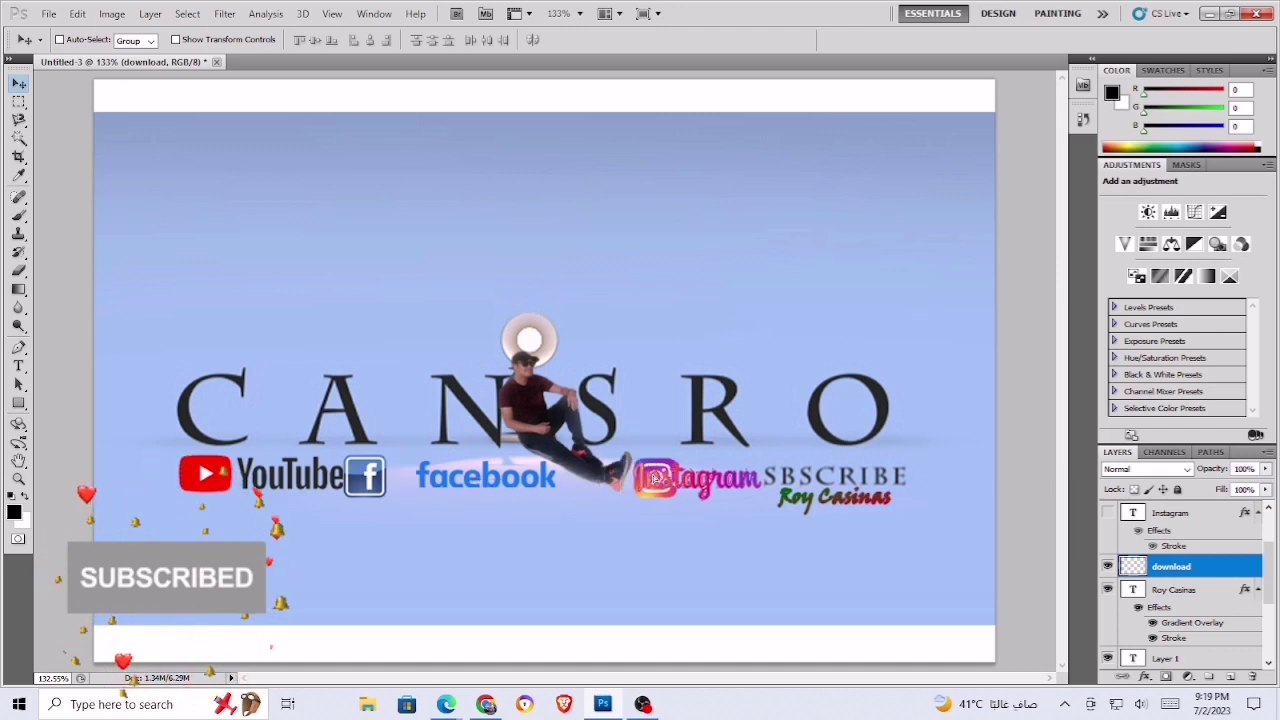
pyautogui.scroll(2, 1183, 605)
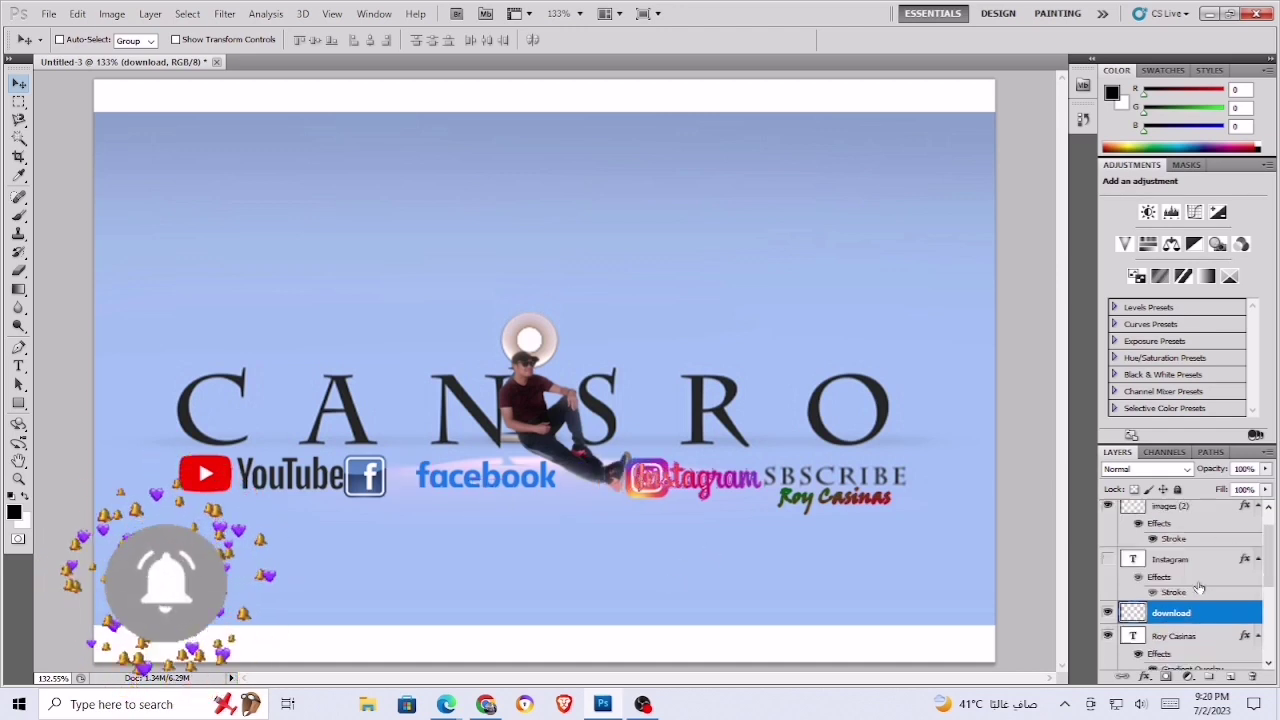
pyautogui.scroll(2, 1176, 572)
# - Nudge the Instagram wordmark right so it sits against its icon
pyautogui.click(1127, 537)
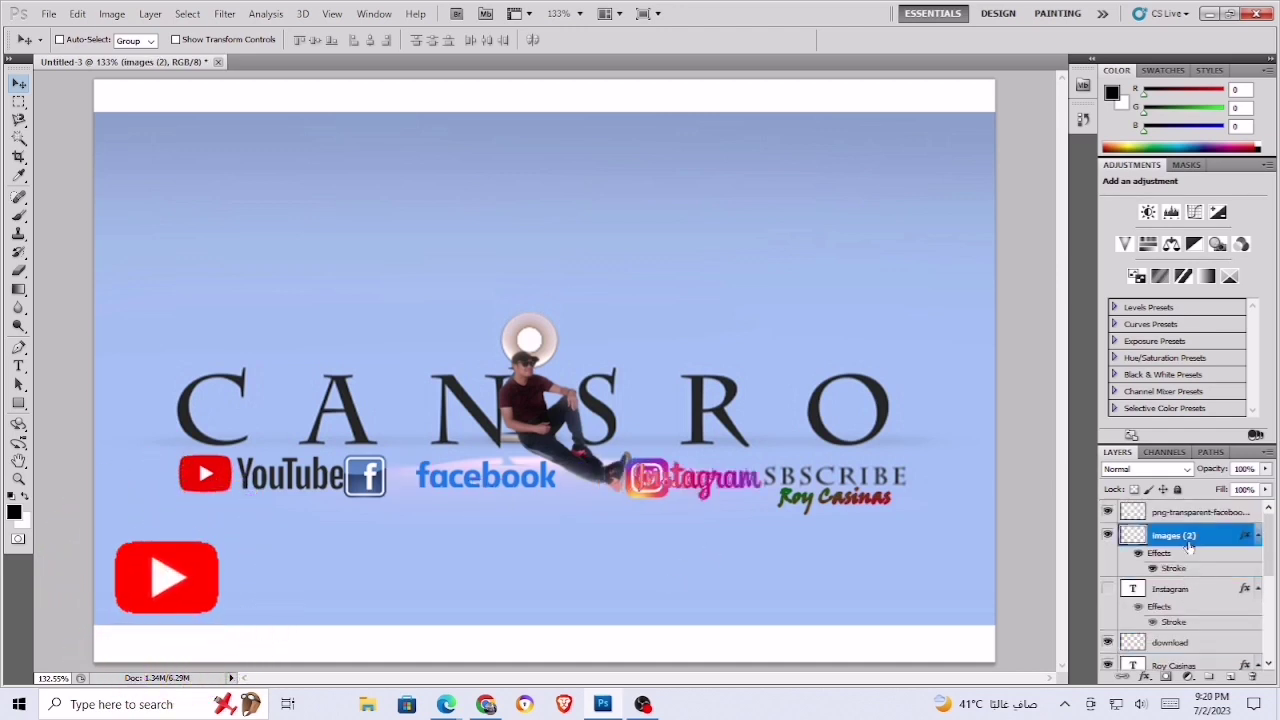
pyautogui.hotkey('ctrl', 't')
pyautogui.moveTo(708, 474); pyautogui.dragTo(746, 478)
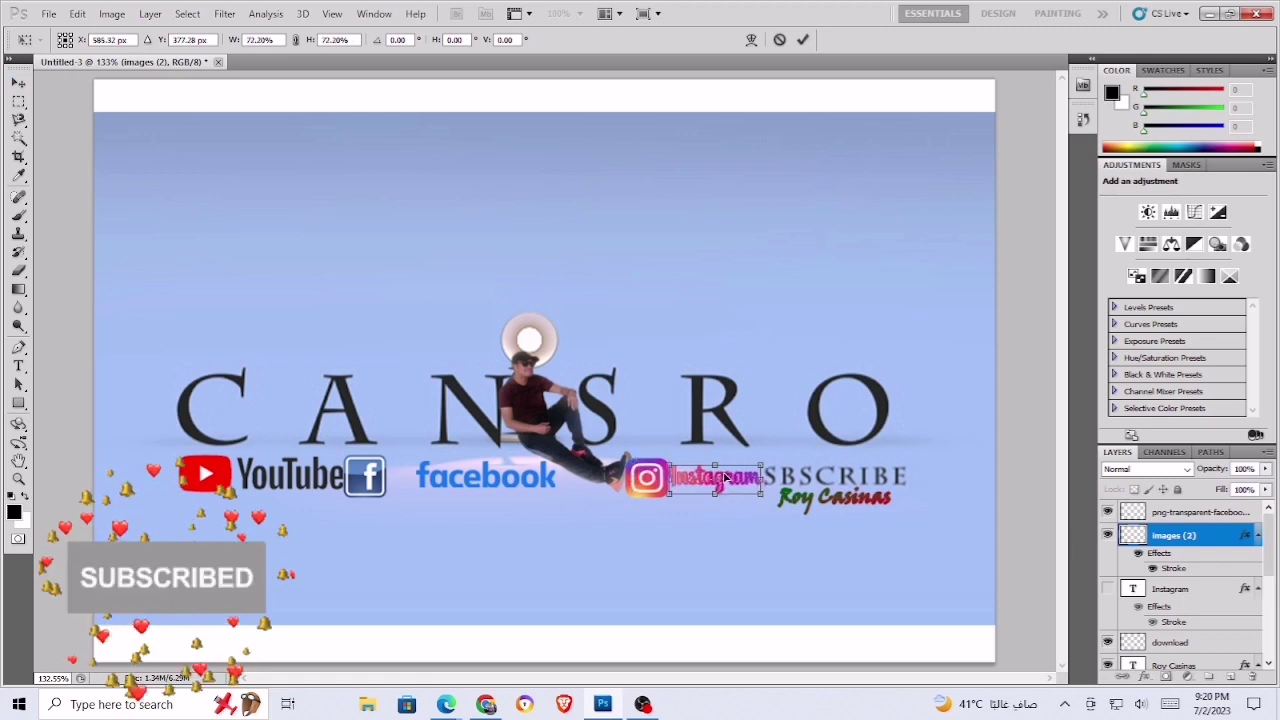
pyautogui.click(803, 40)
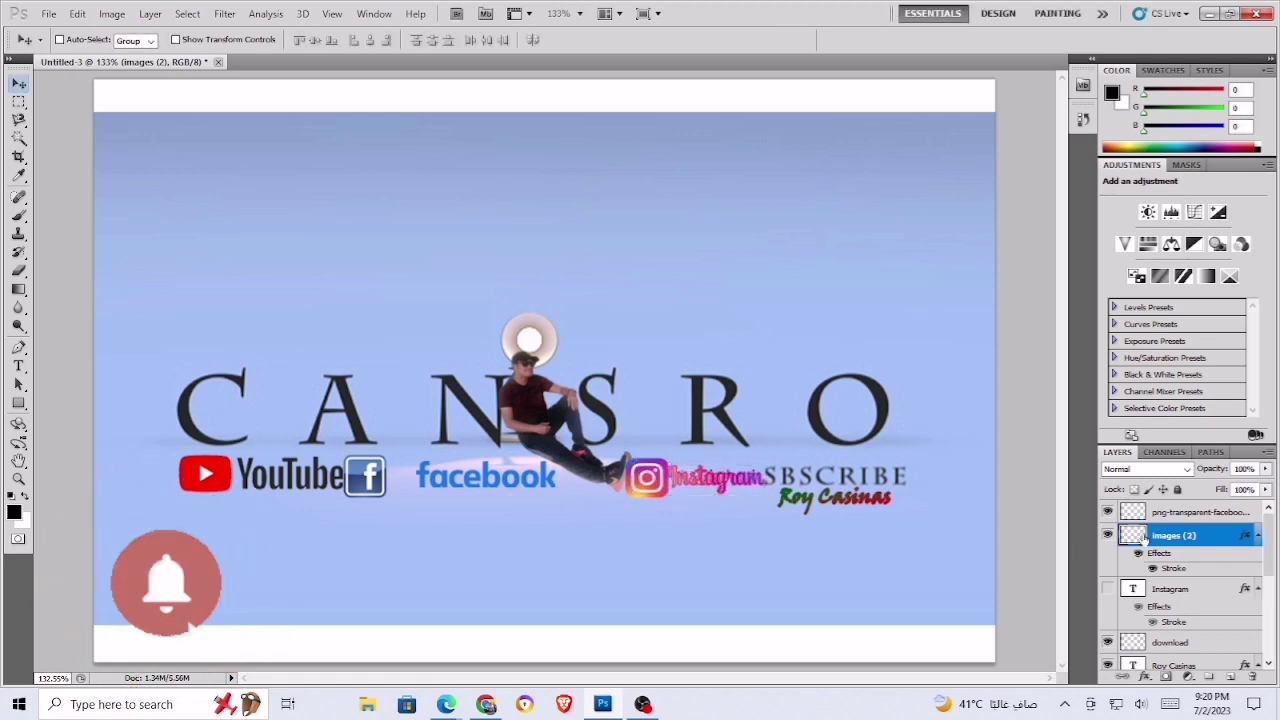
# - Show the Facebook icon and YouTube logo layers again and shift the signature text slightly left
pyautogui.click(1108, 511)
pyautogui.click(1190, 512)
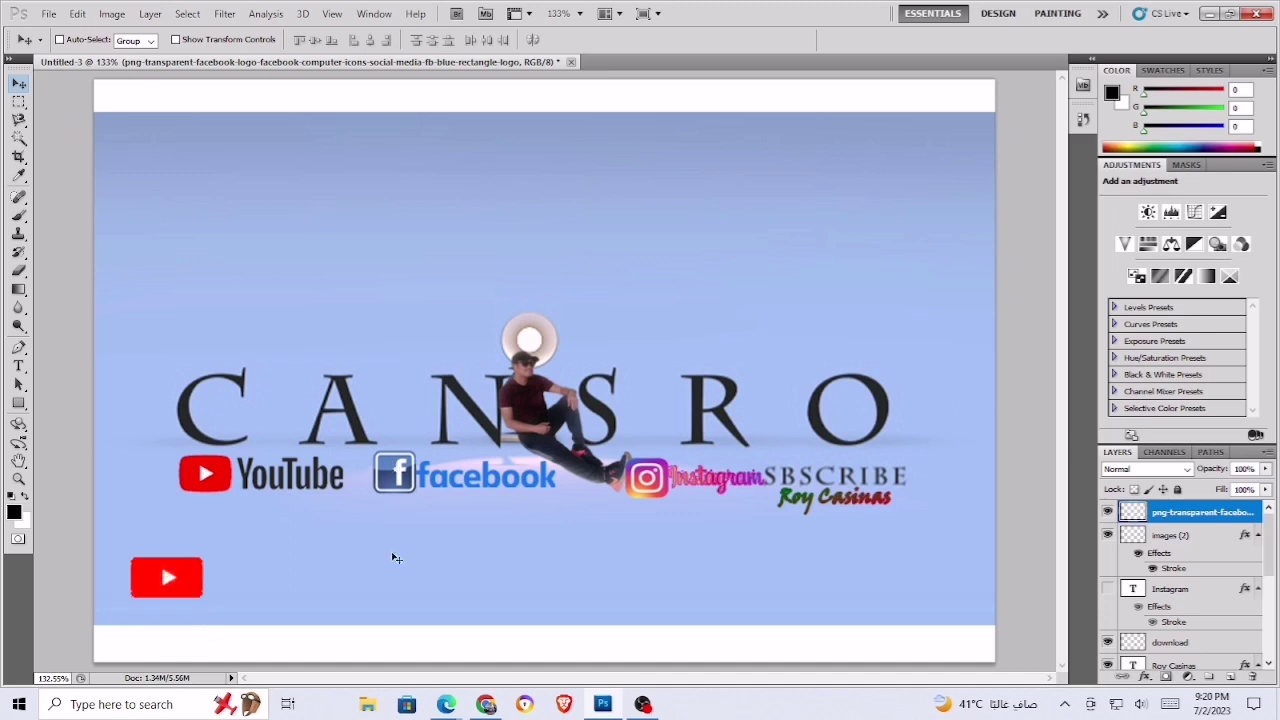
pyautogui.scroll(-3, 1188, 600)
pyautogui.scroll(-3, 1188, 625)
pyautogui.click(1108, 595)
pyautogui.click(1175, 595)
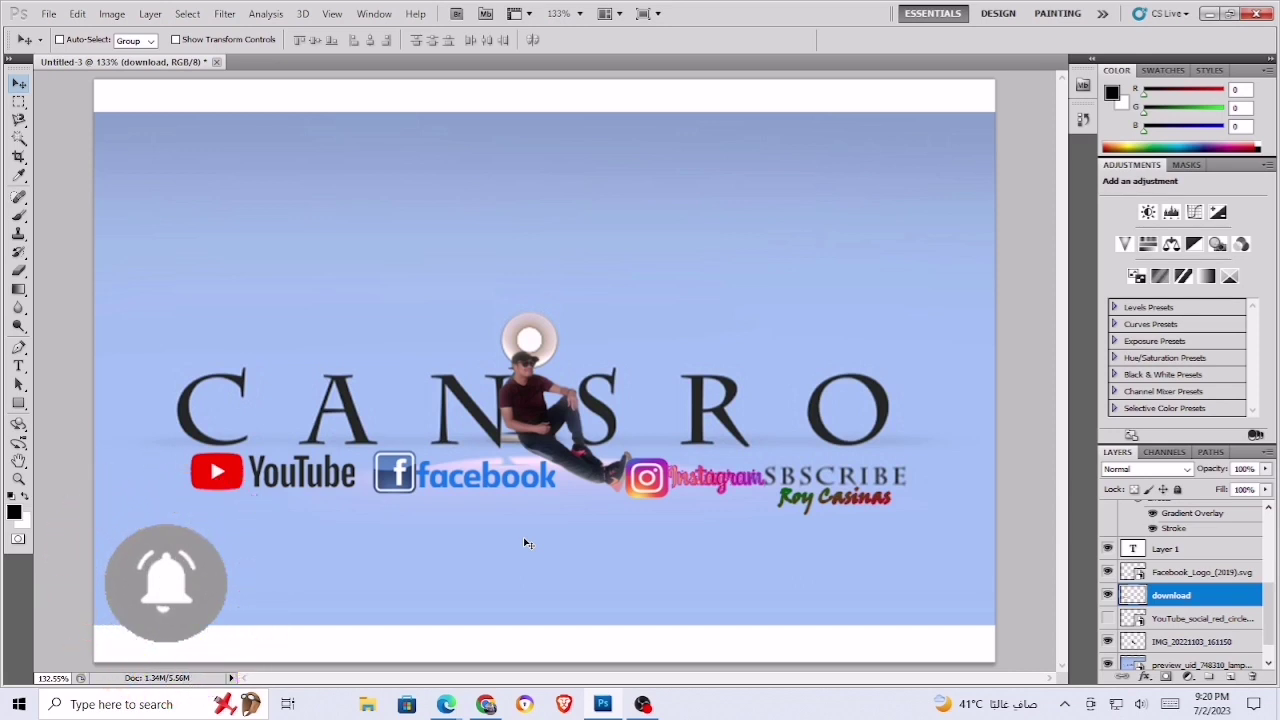
pyautogui.scroll(2, 1214, 594)
pyautogui.scroll(3, 1214, 592)
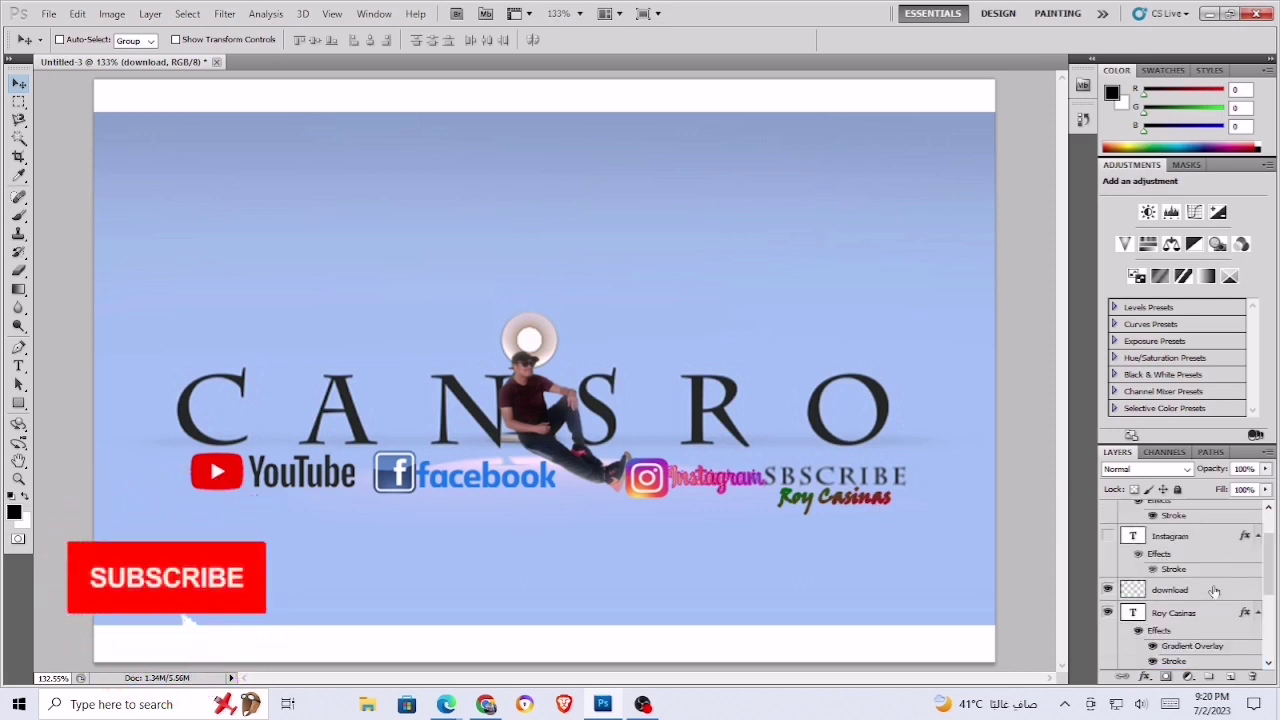
pyautogui.moveTo(843, 496); pyautogui.dragTo(834, 496)
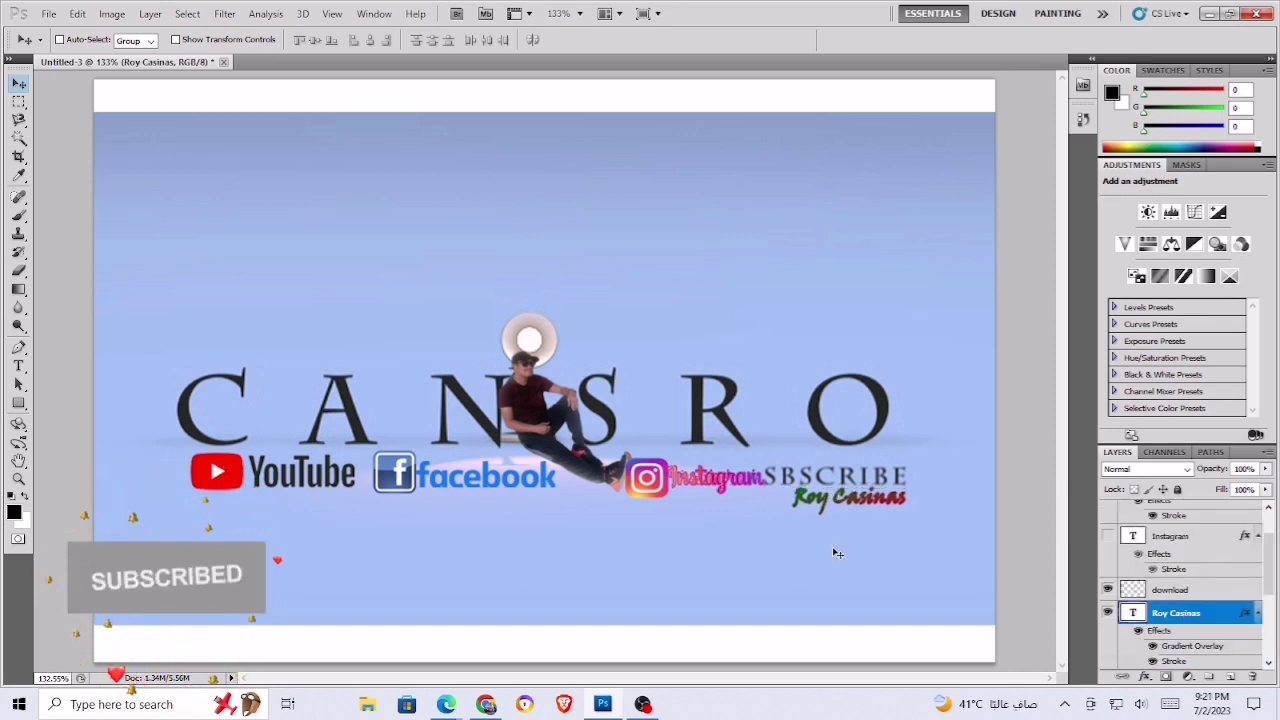
# - Save the banner as a JPEG, accepting the default quality options
pyautogui.click(48, 13)
pyautogui.click(70, 257)
pyautogui.click(670, 373)
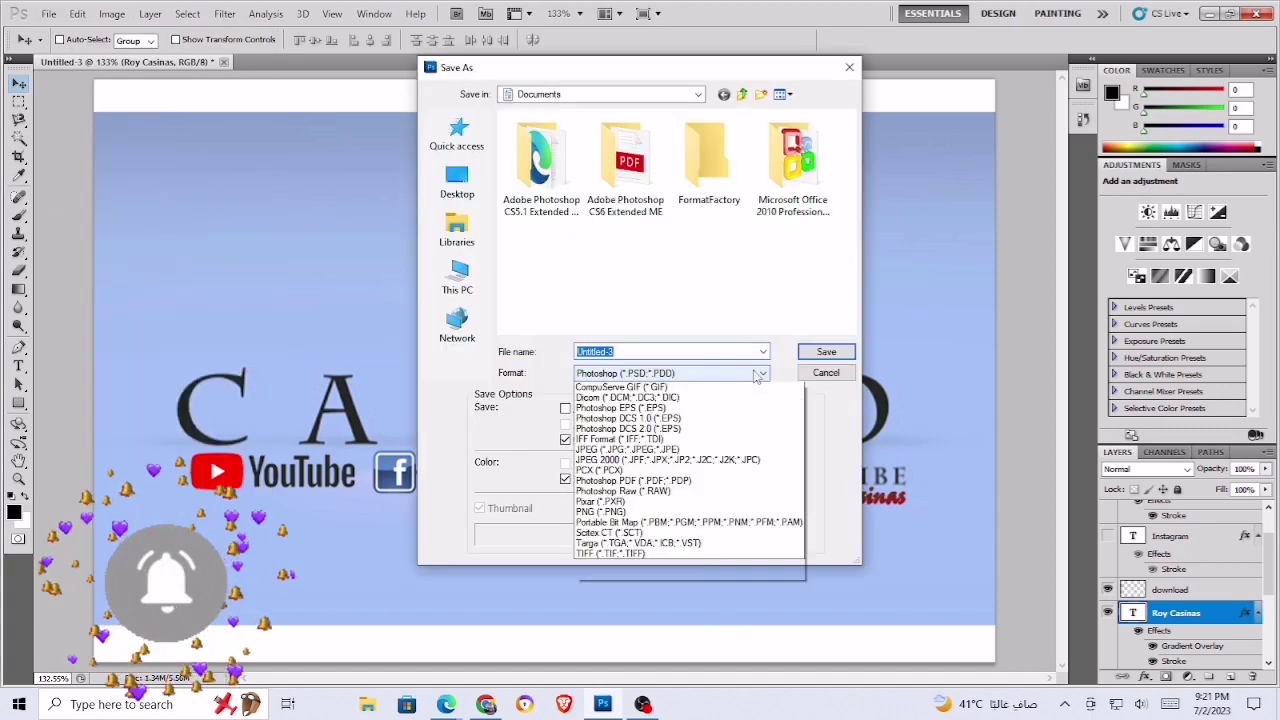
pyautogui.click(613, 481)
pyautogui.click(826, 351)
pyautogui.click(731, 181)
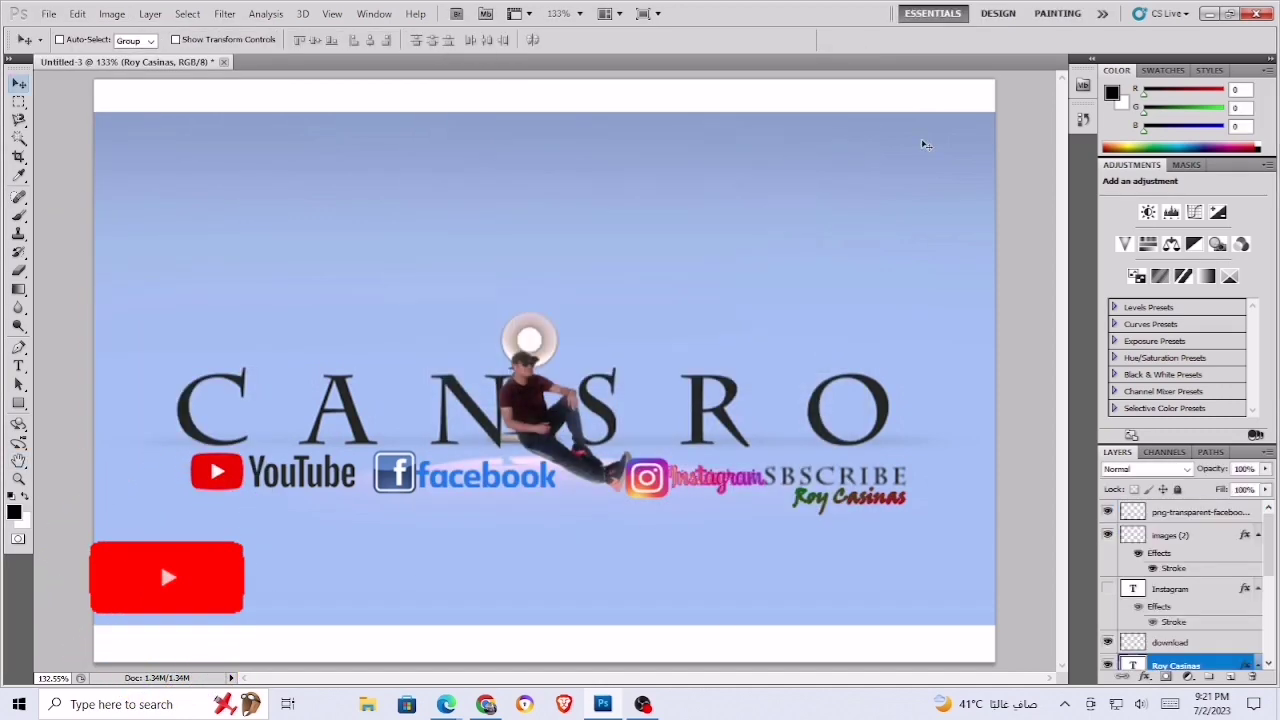
pyautogui.press('super+d')
# - Refresh the desktop, then re-save the banner as JPEG Untitled-3.jpg in the Desktop folder
pyautogui.rightClick(912, 288)
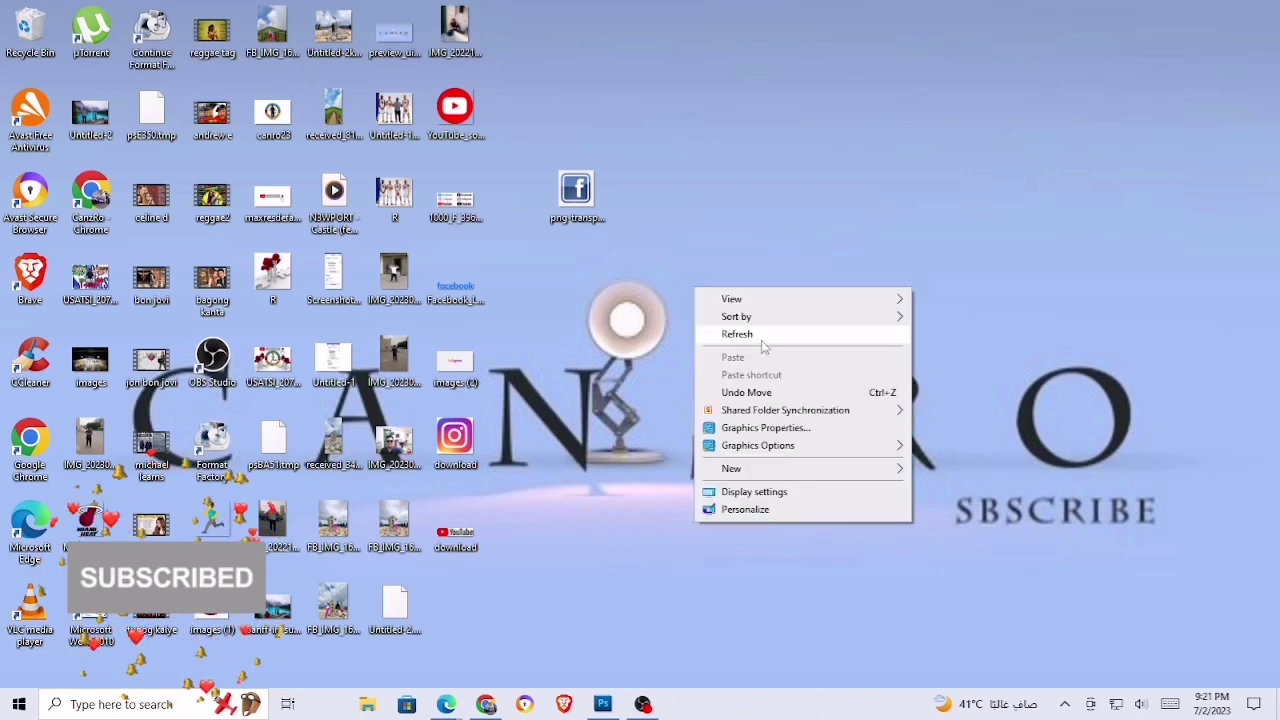
pyautogui.click(761, 340)
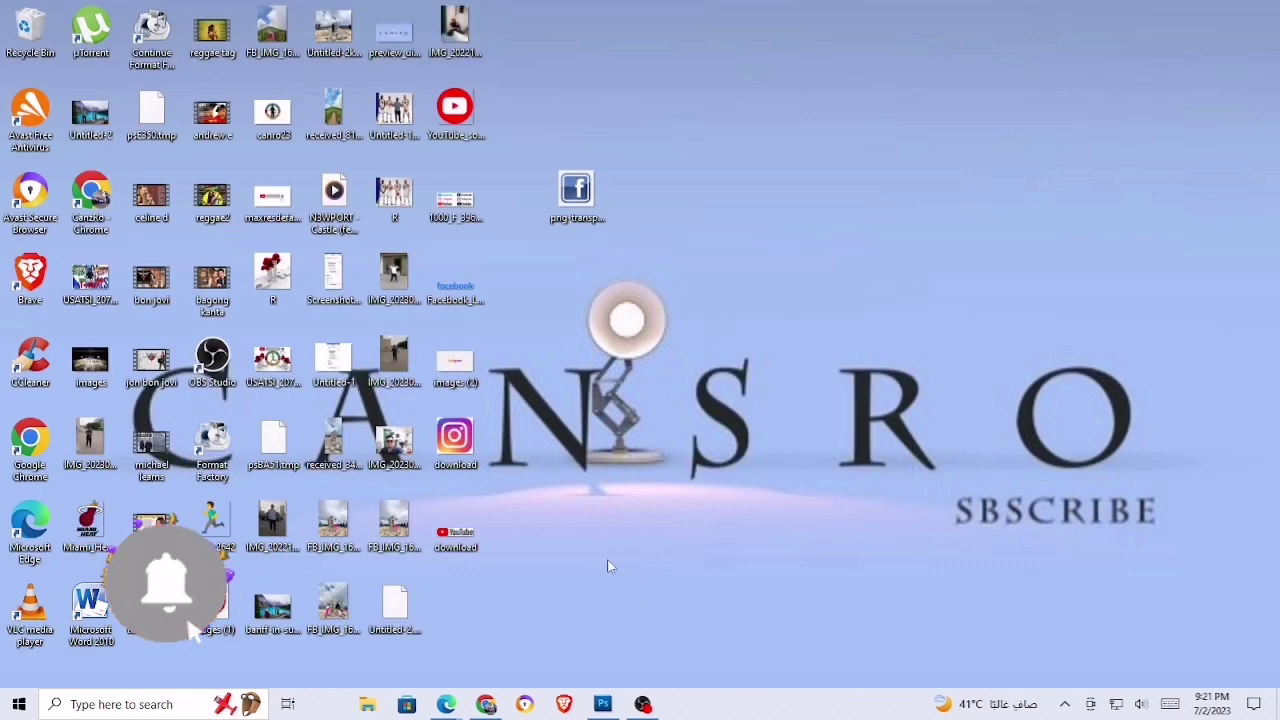
pyautogui.click(603, 704)
pyautogui.click(48, 13)
pyautogui.click(71, 258)
pyautogui.click(670, 372)
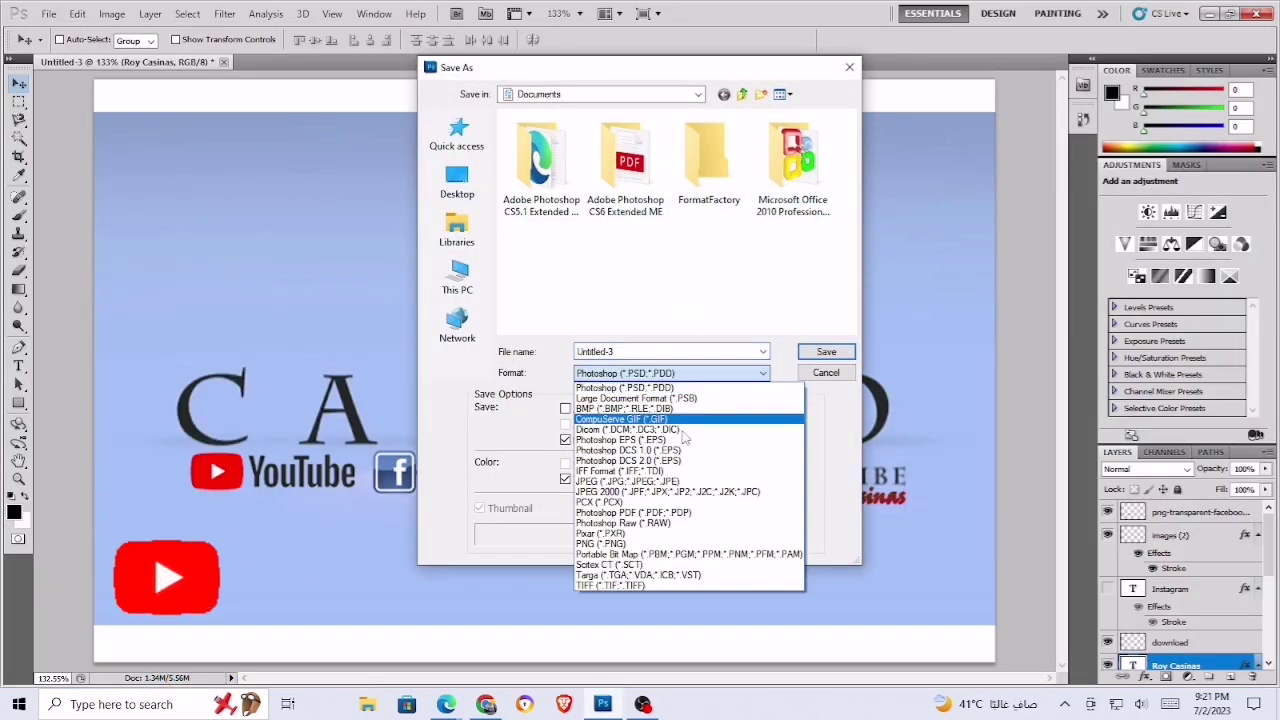
pyautogui.click(613, 481)
pyautogui.click(457, 182)
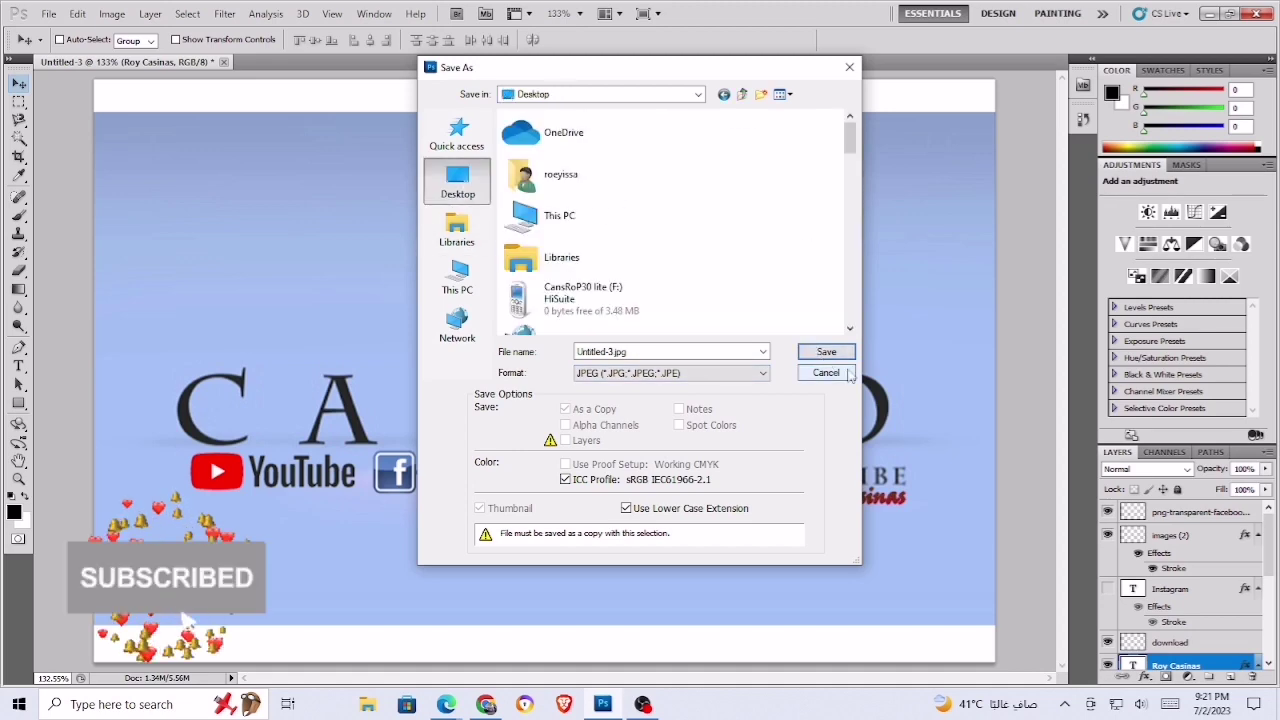
pyautogui.click(826, 352)
pyautogui.click(731, 184)
# - Preview Untitled-3.jpg from the desktop, then close the preview
pyautogui.click(1209, 13)
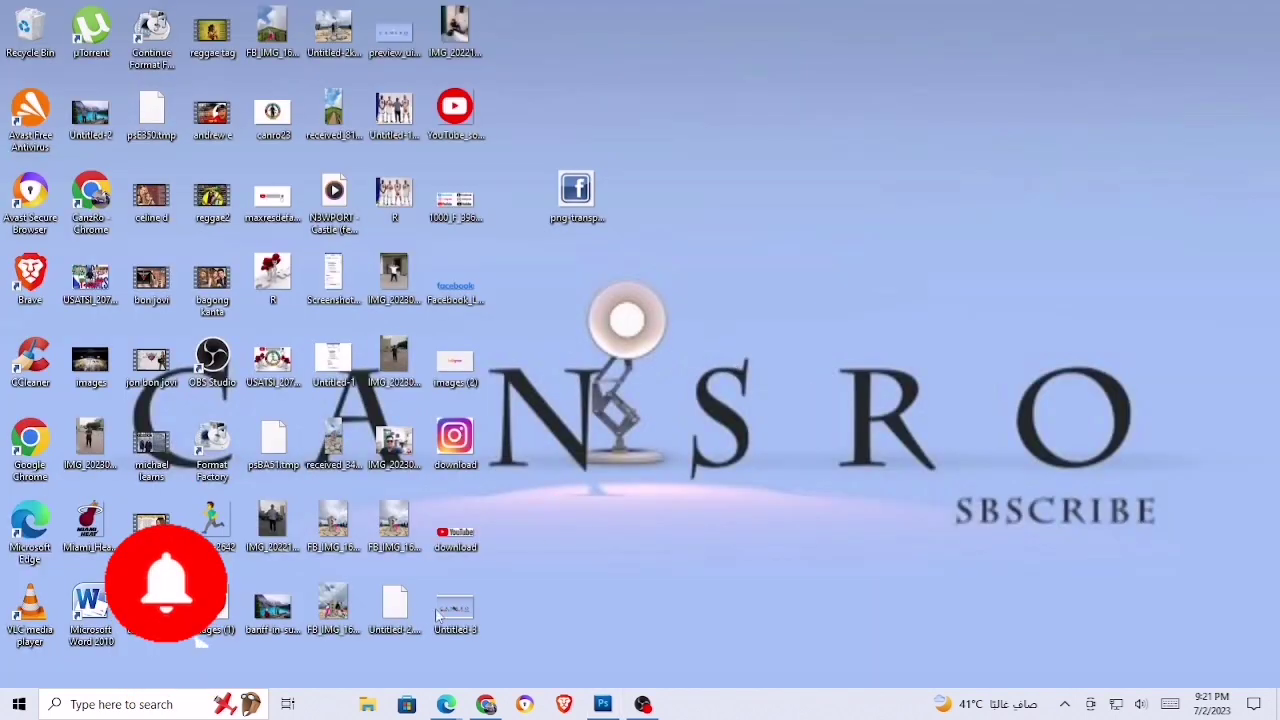
pyautogui.doubleClick(458, 608)
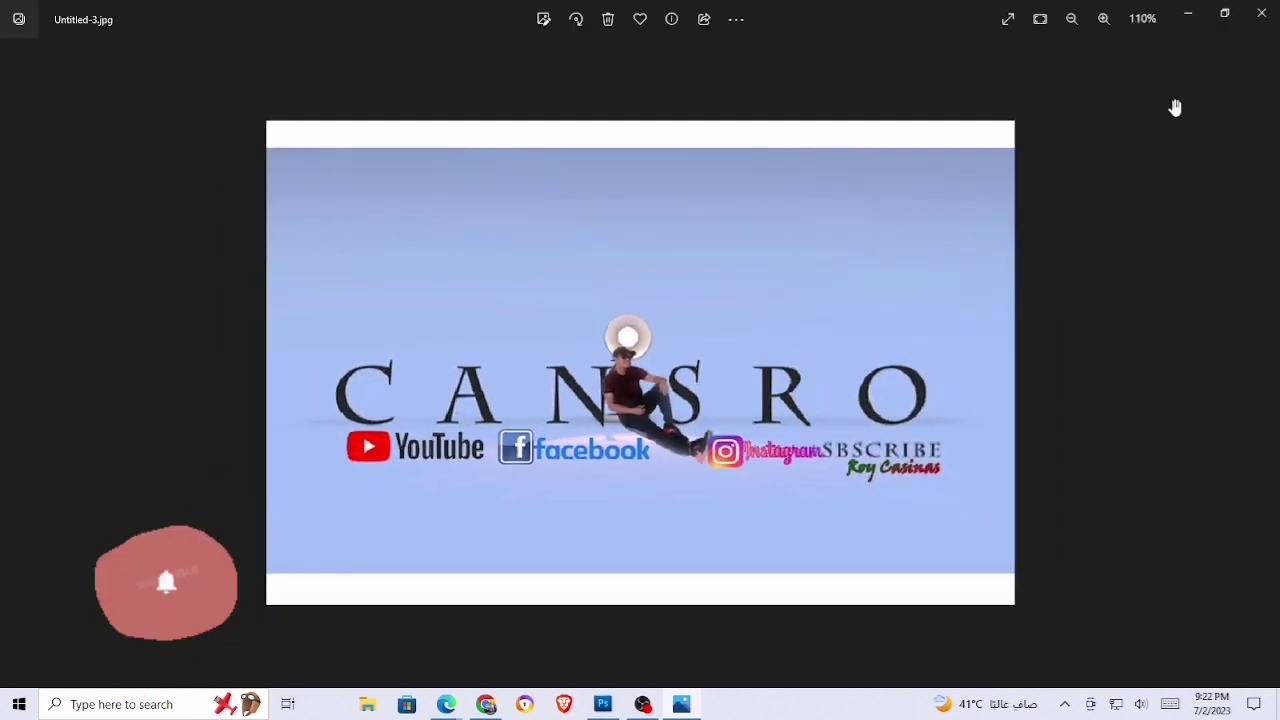
pyautogui.click(1261, 13)
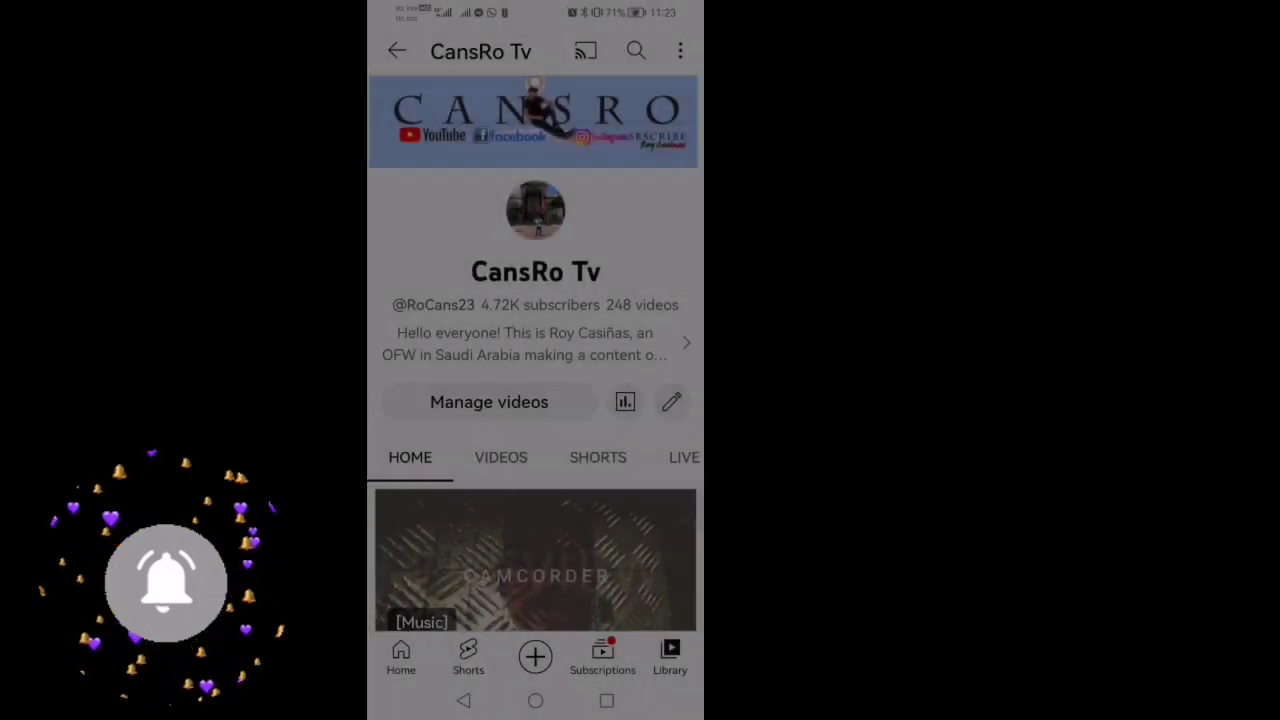